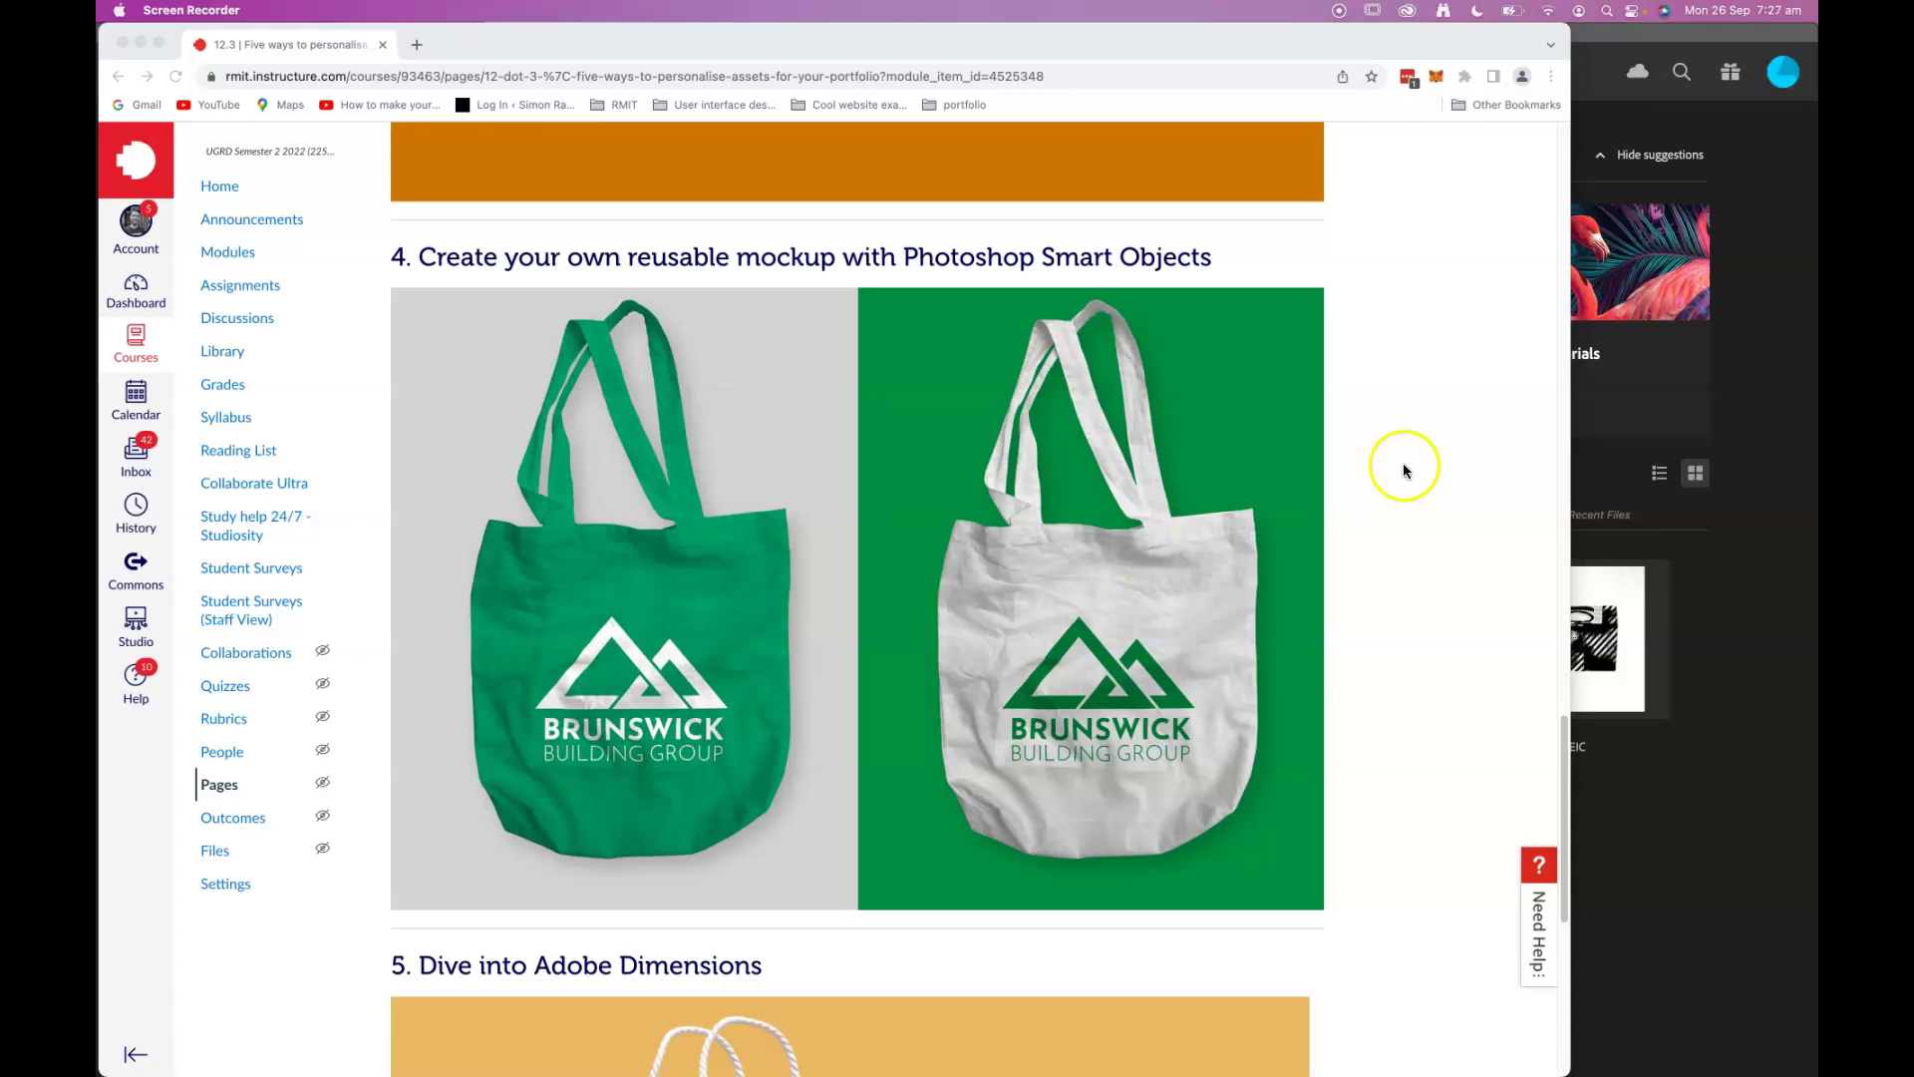
Step: Switch to Photoshop and open tote-bag.psd from the psds folder inside the desktop's assets folder
left_click(1617, 39)
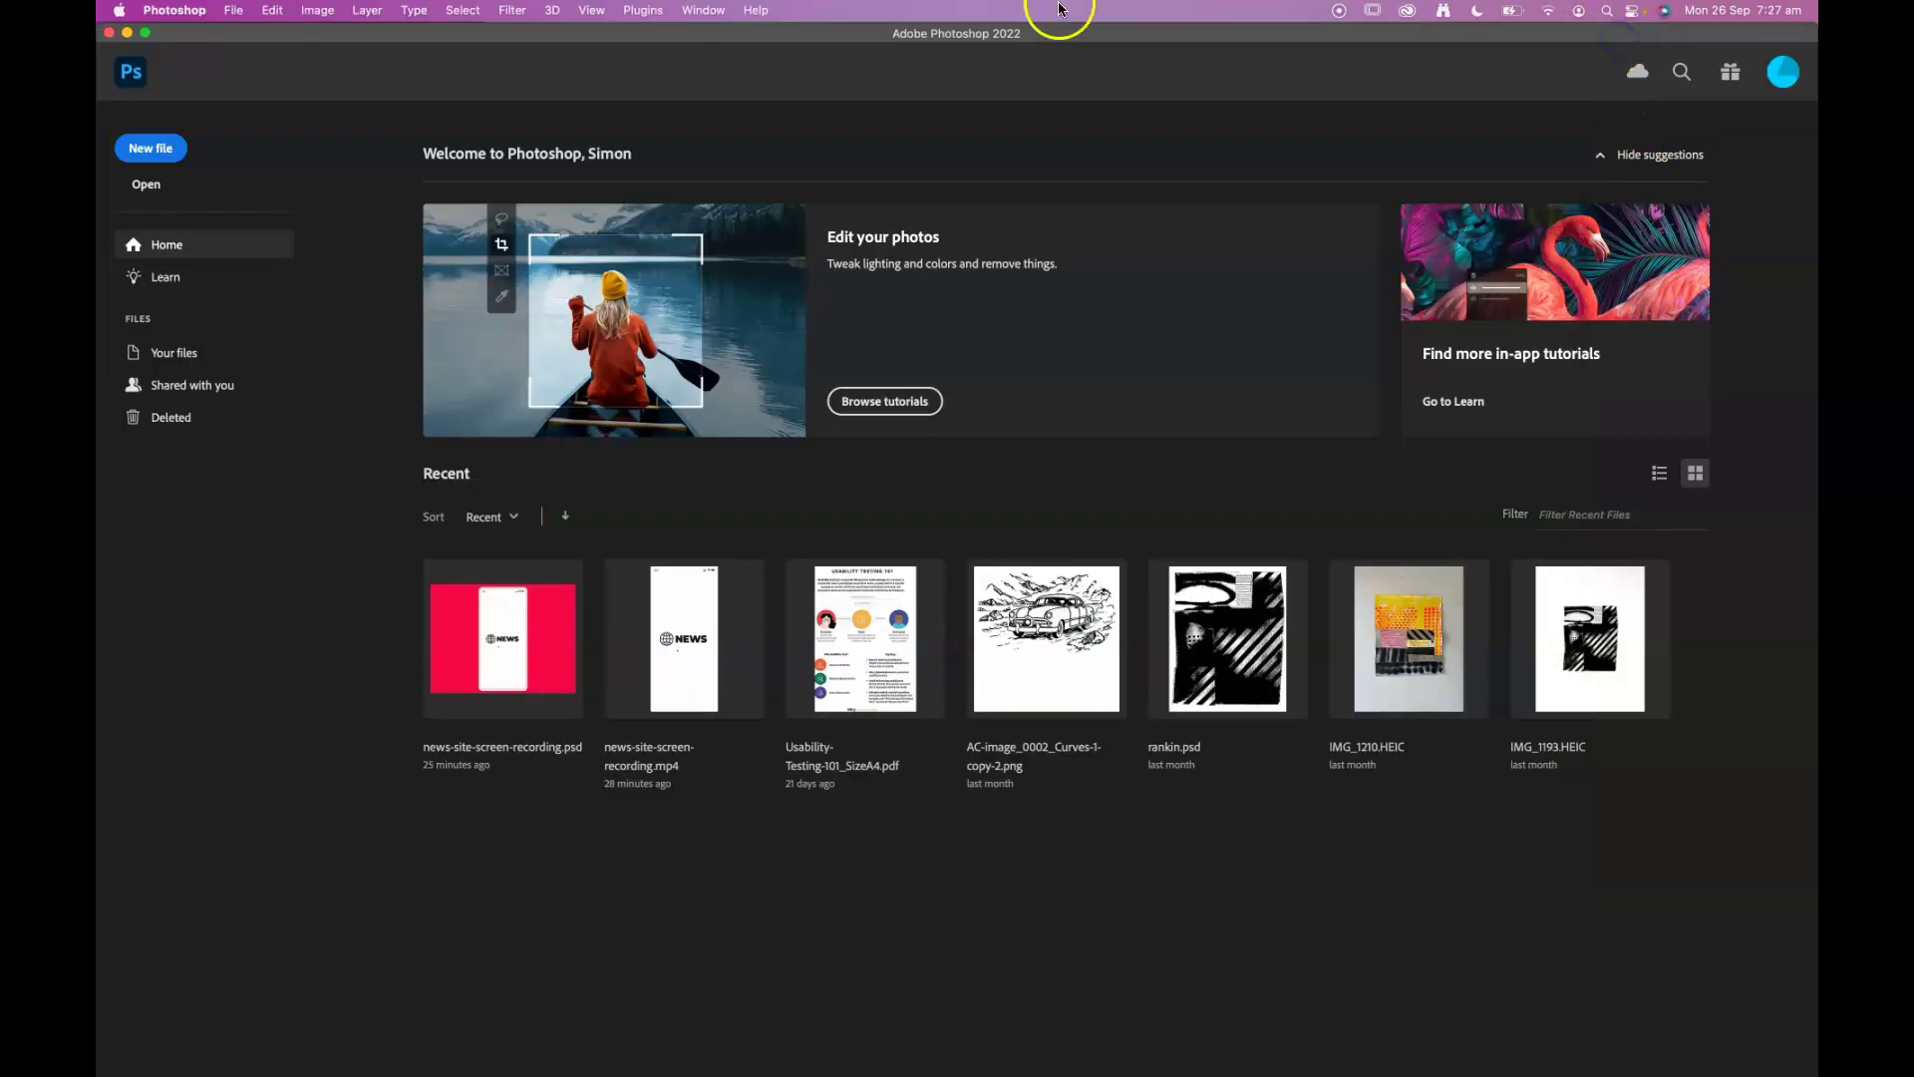
left_click(235, 12)
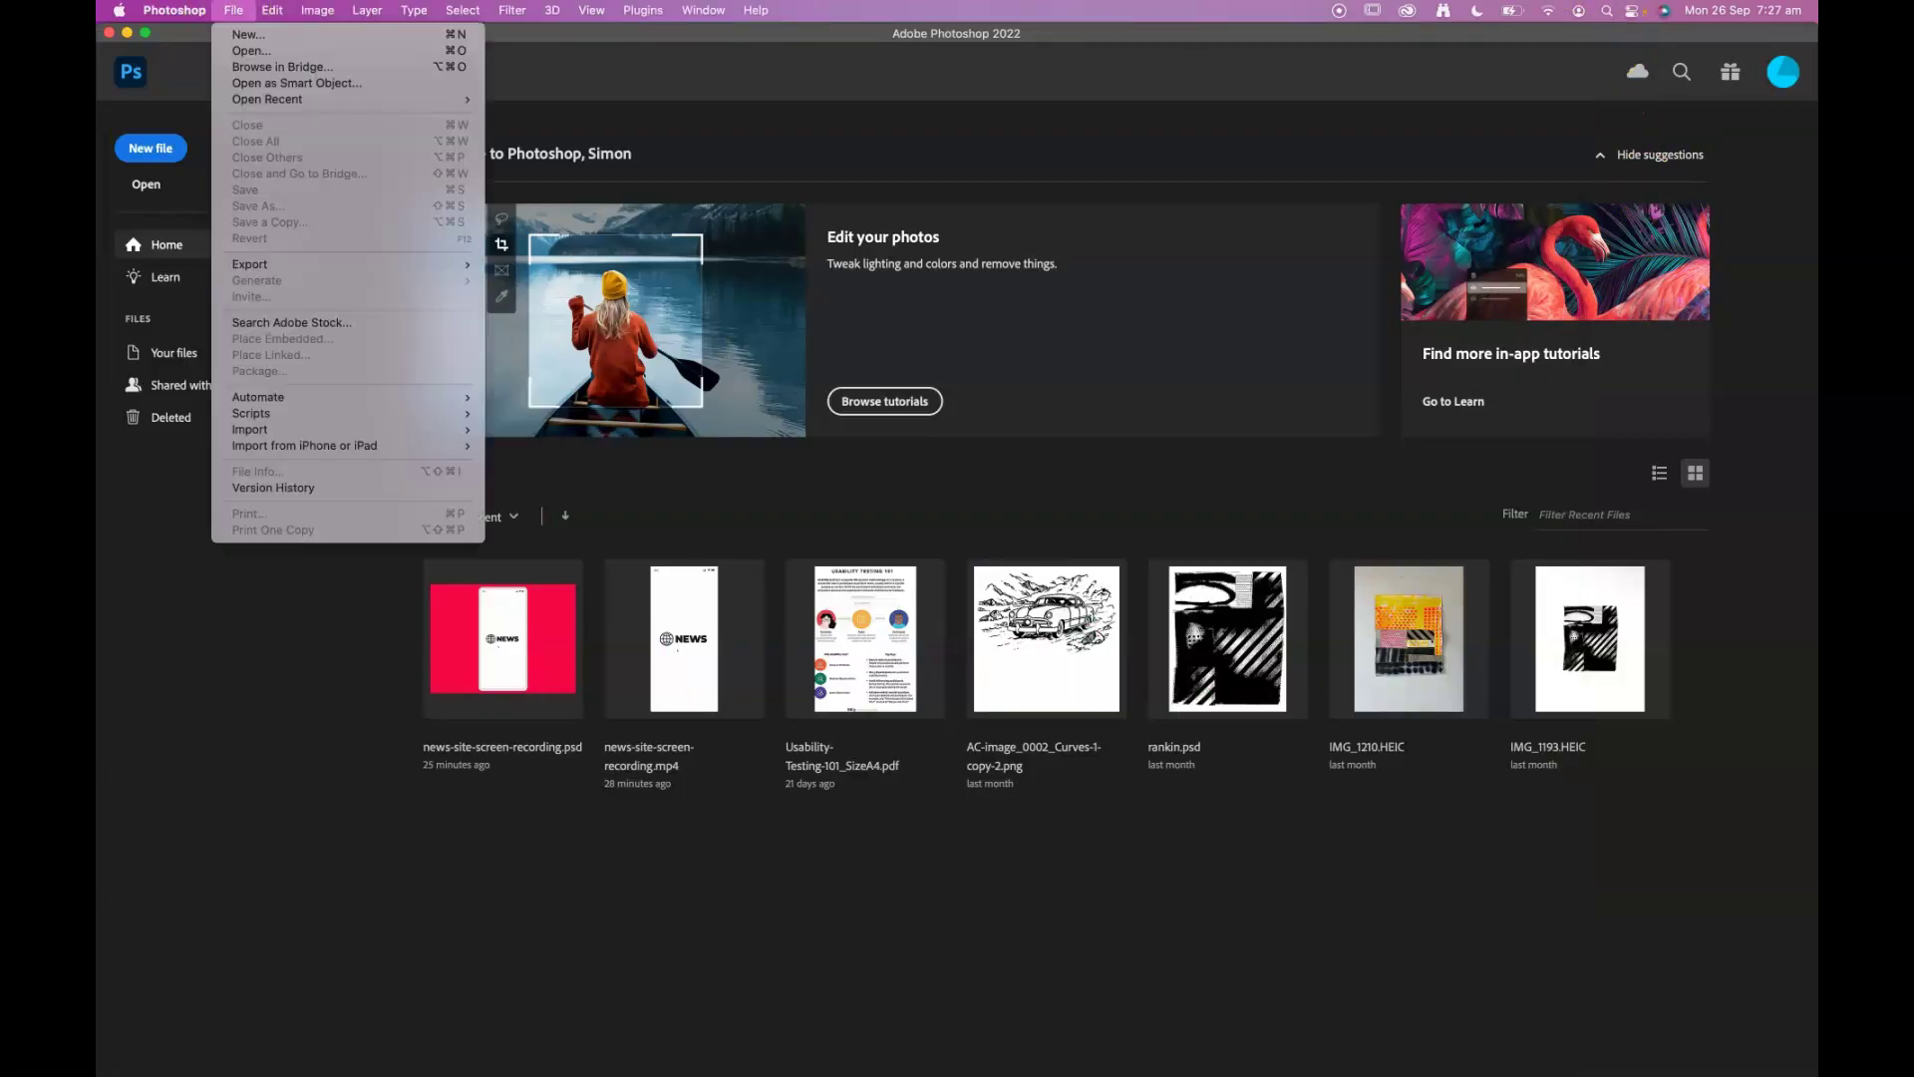
left_click(252, 50)
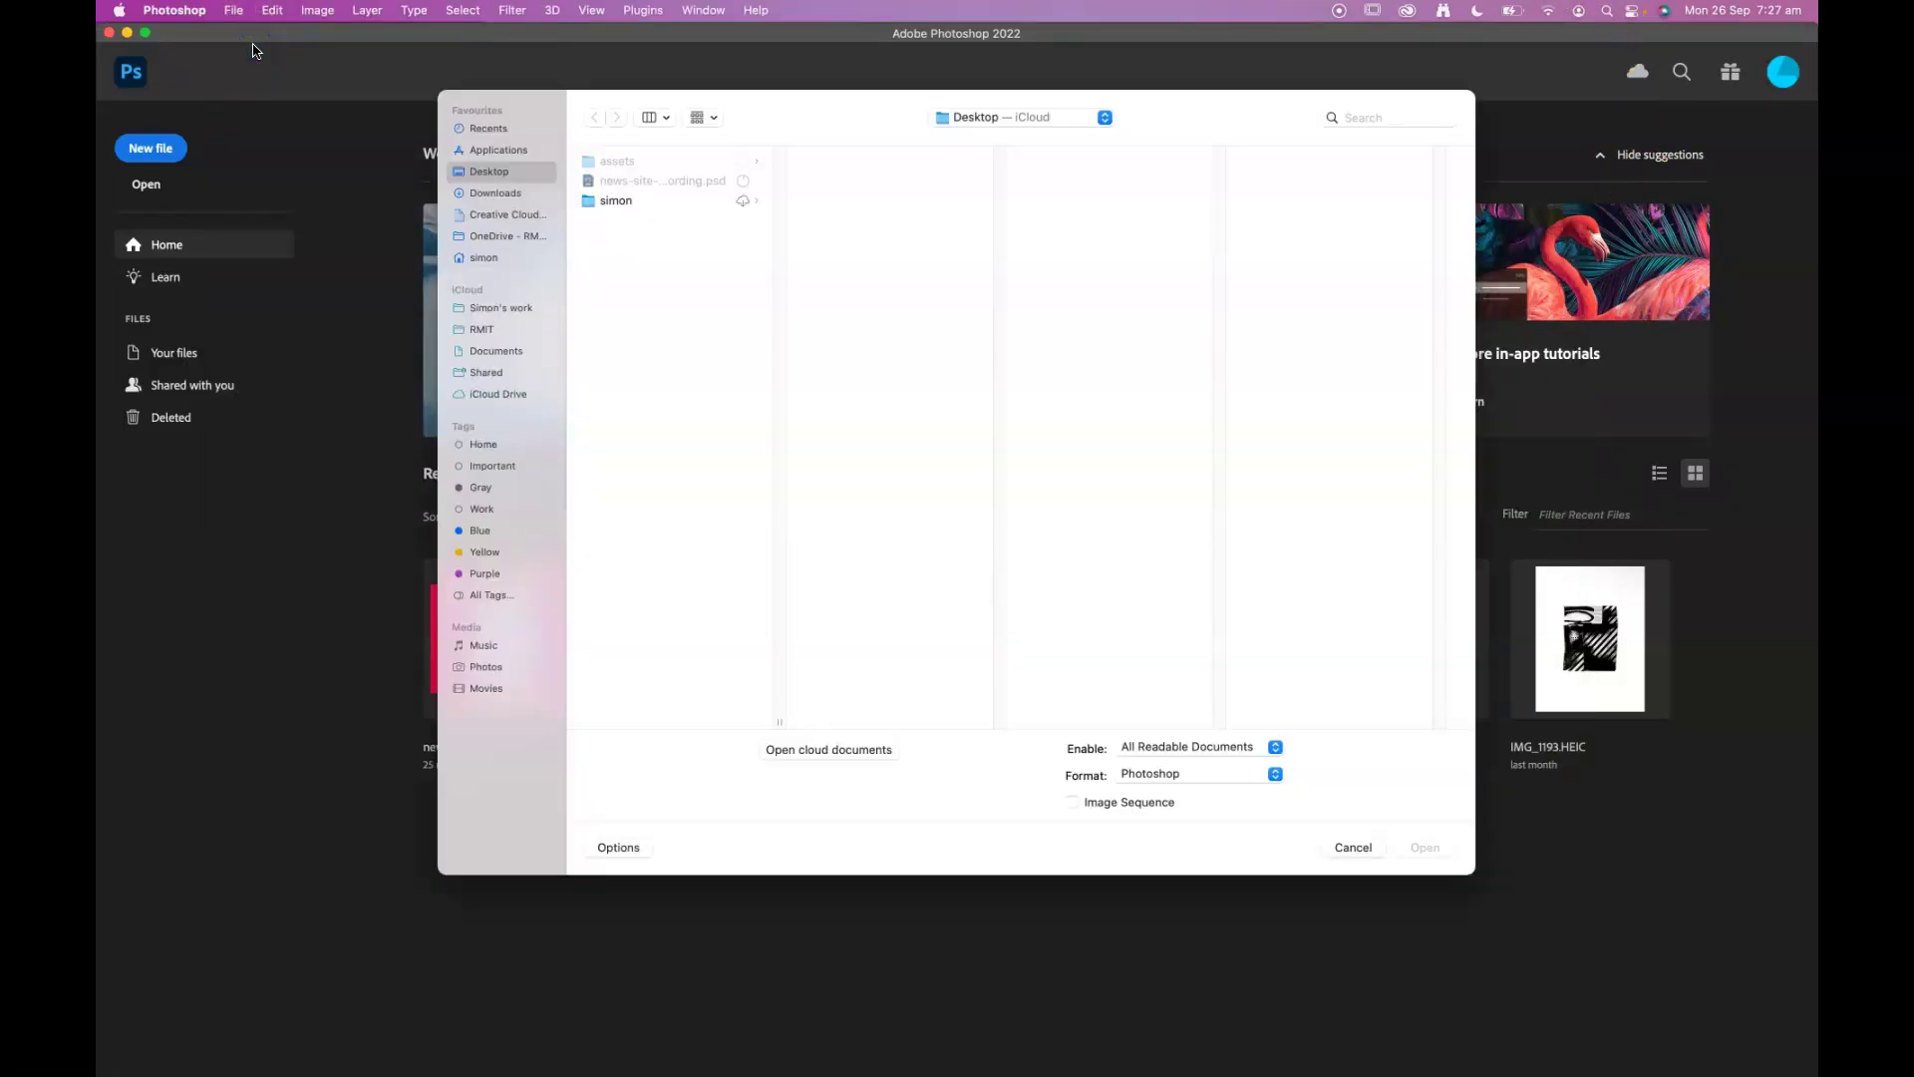
left_click(625, 180)
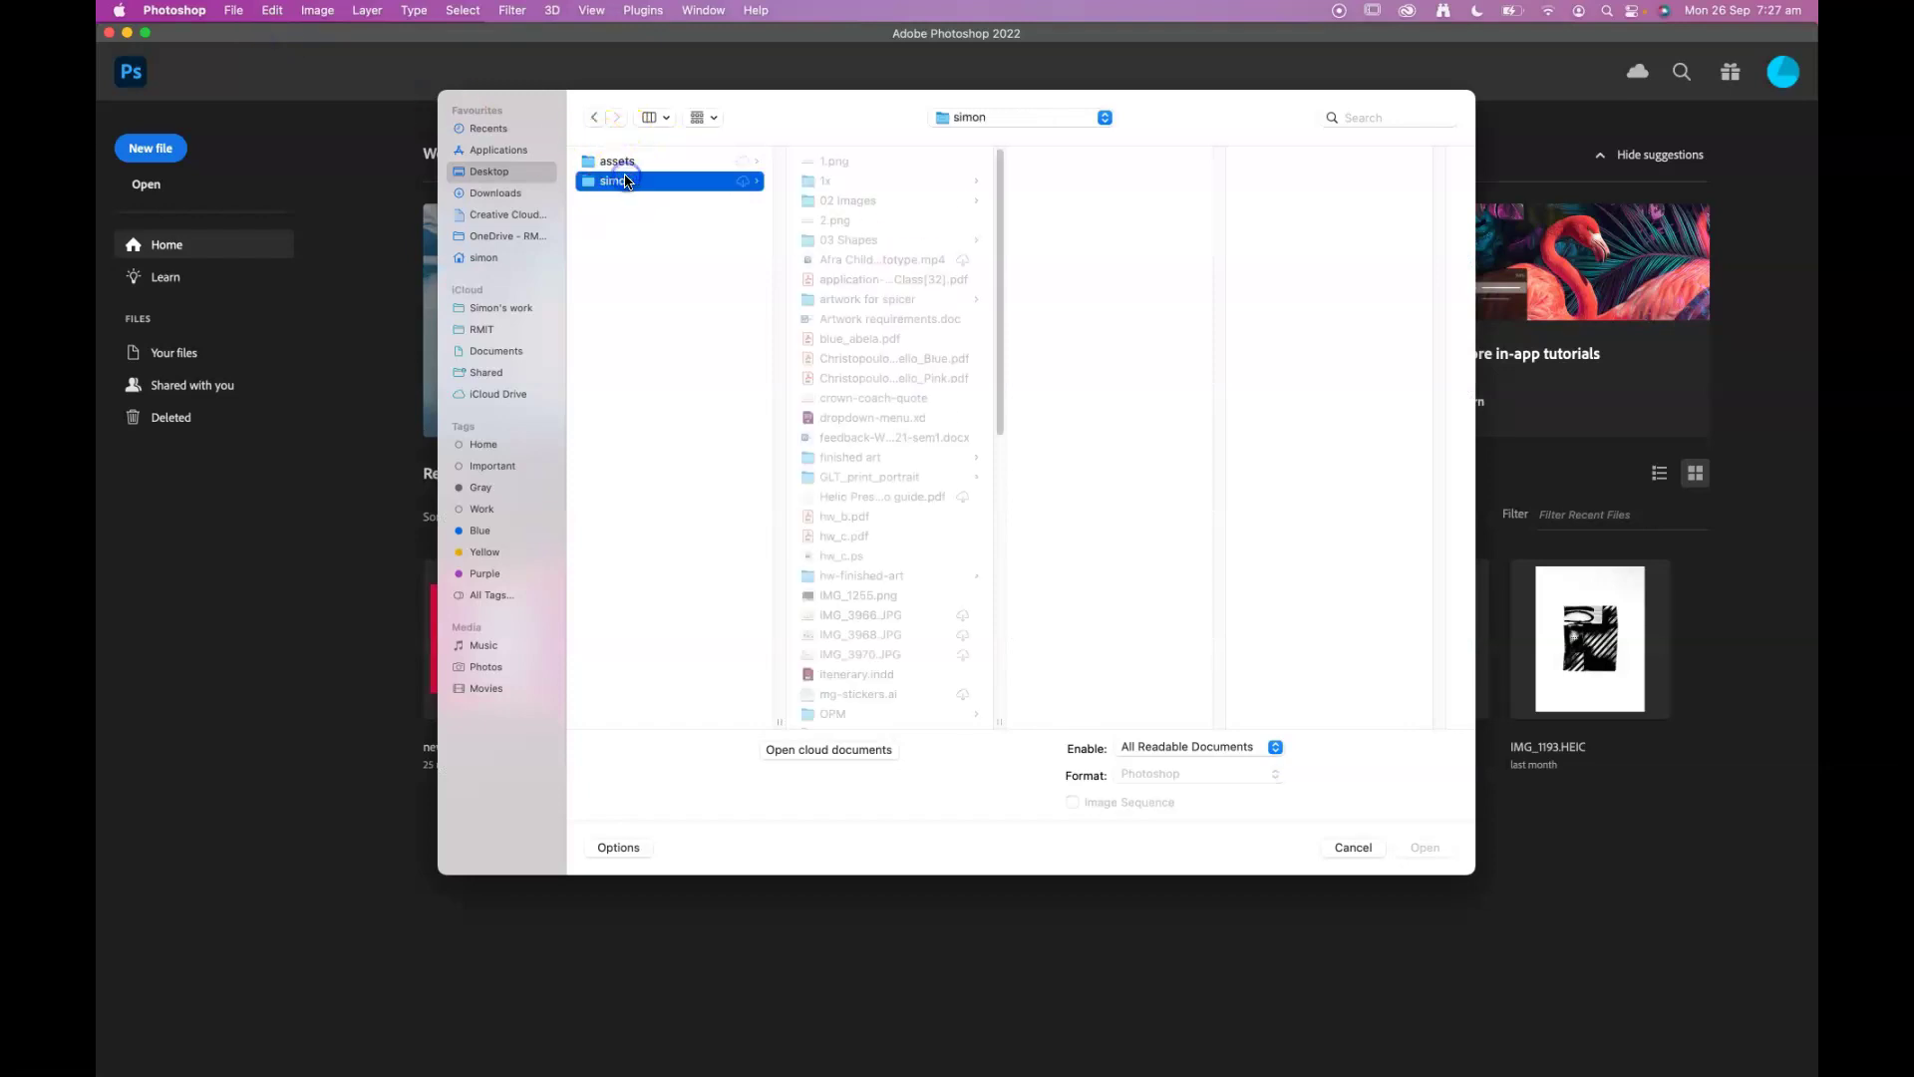
left_click(618, 160)
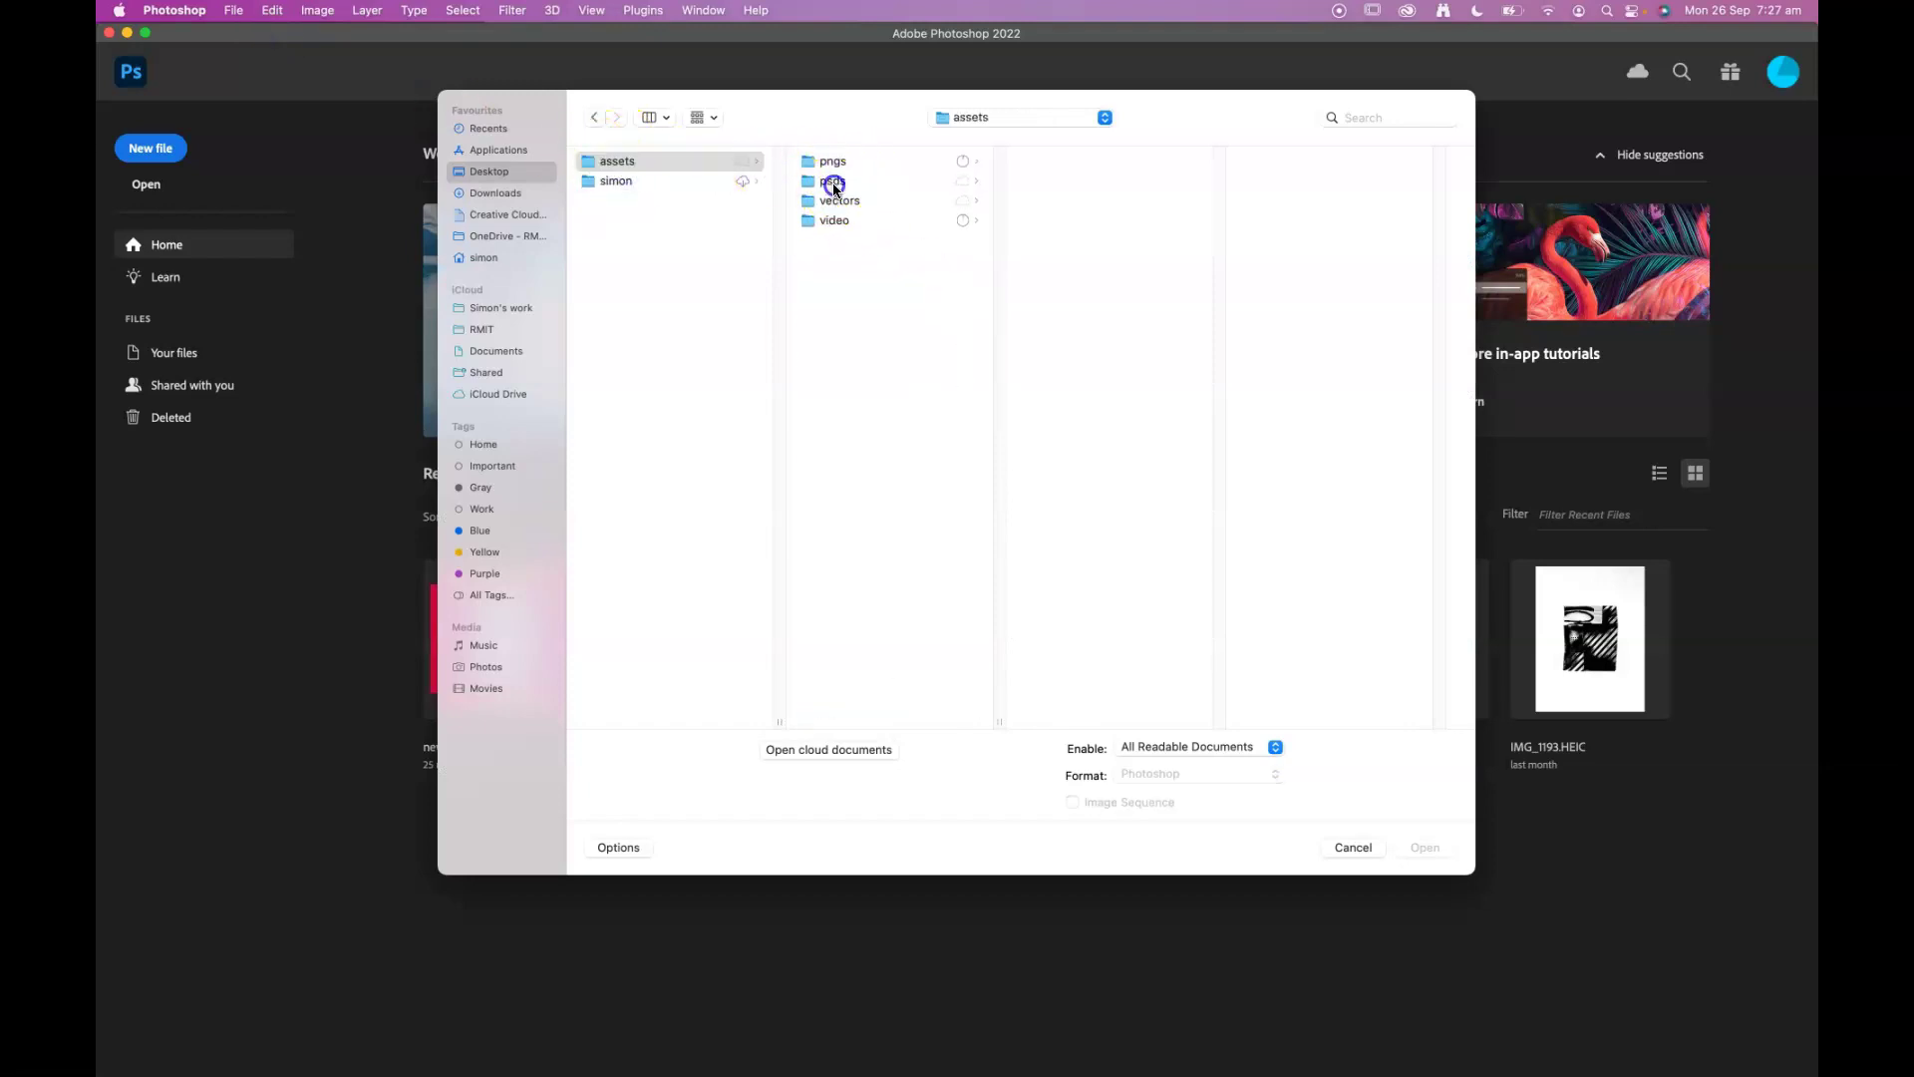
left_click(833, 181)
left_click(1051, 180)
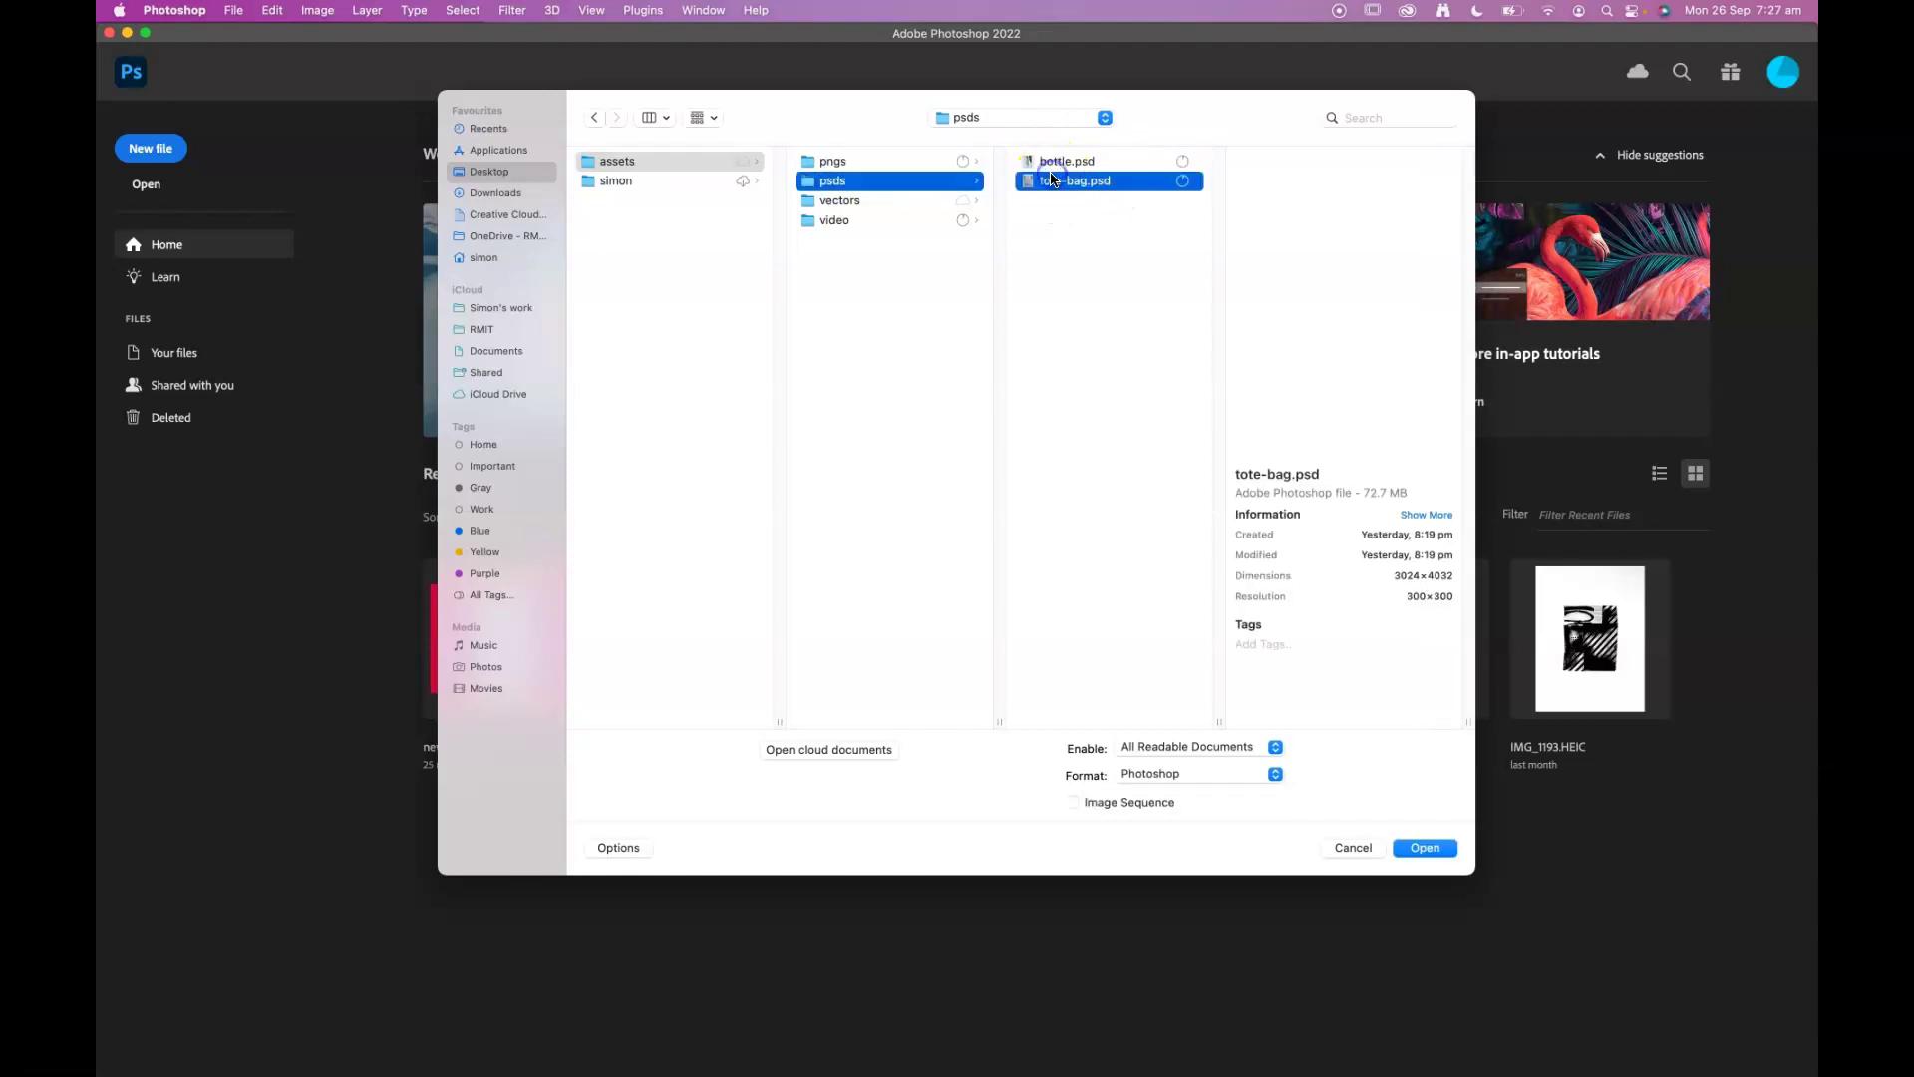
left_click(1425, 847)
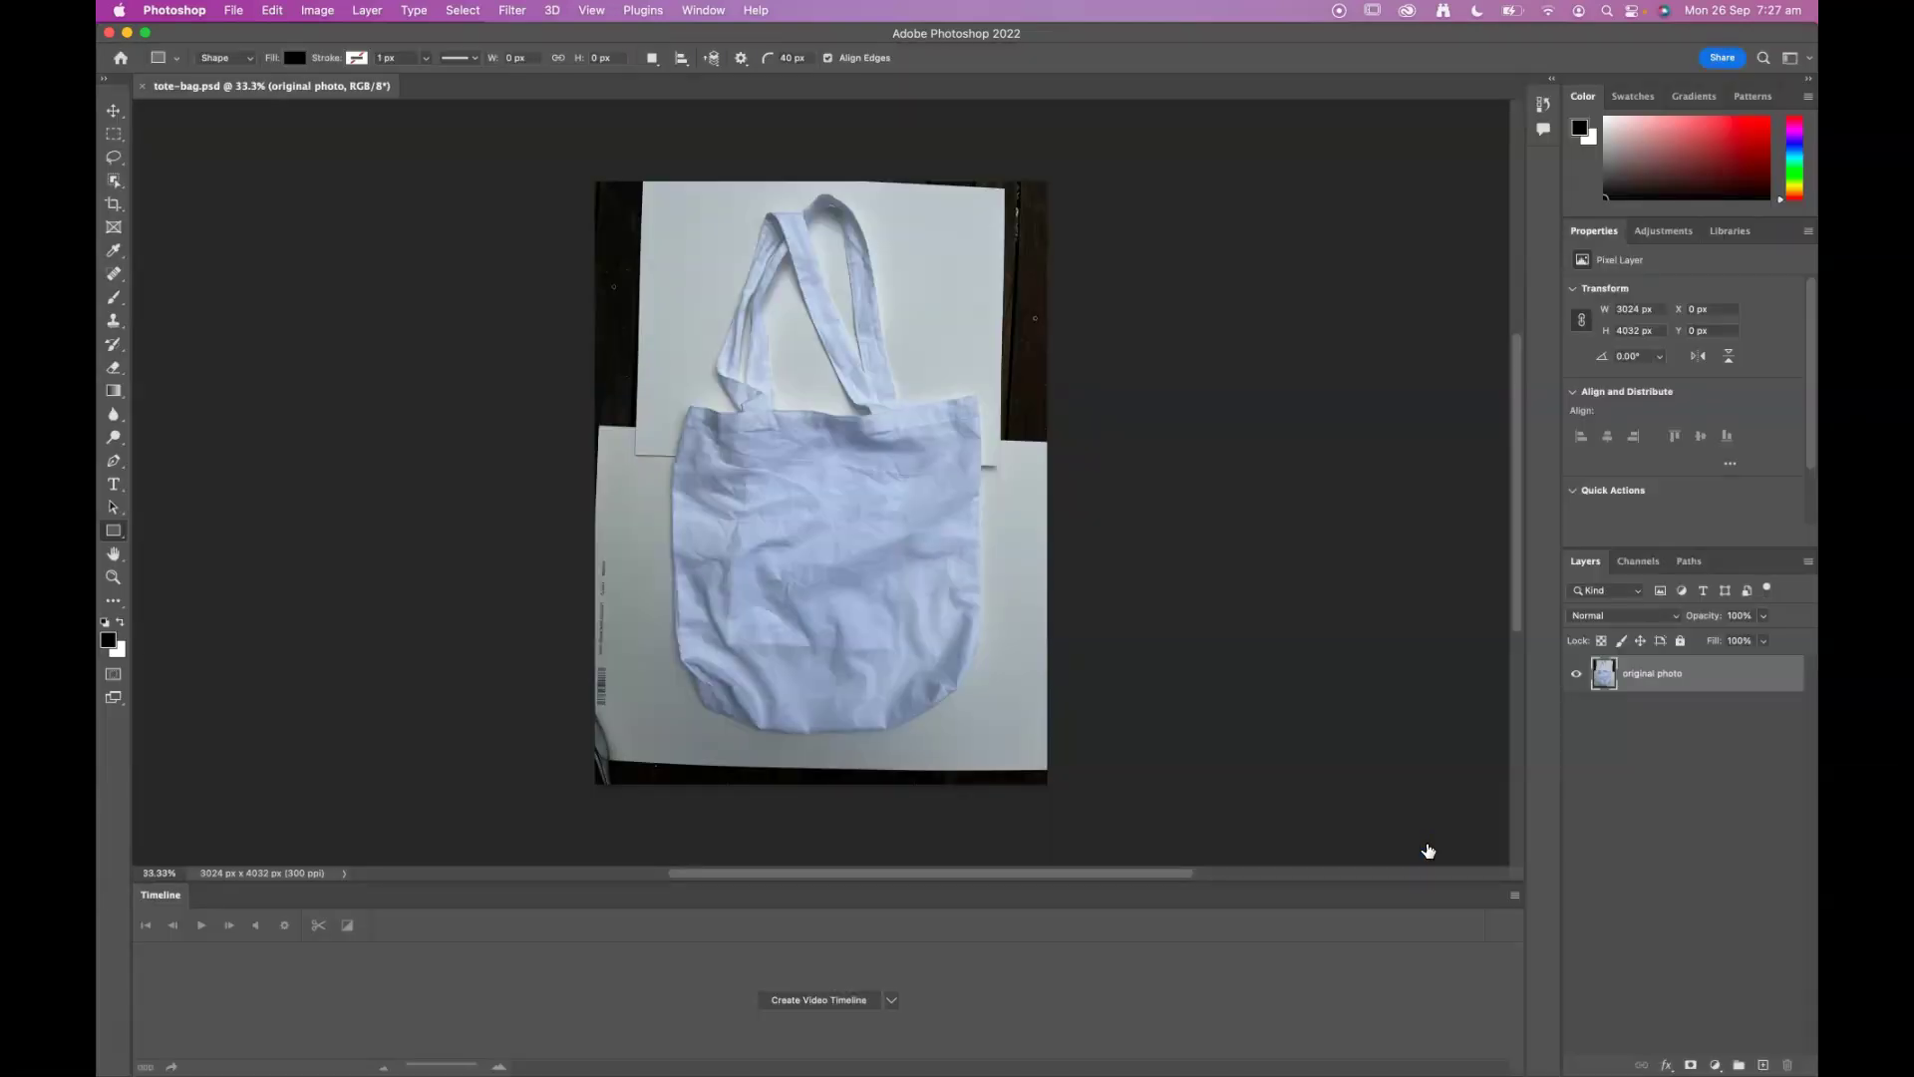
Step: Hide the video timeline to give the tote bag photo more room
key("super+plus")
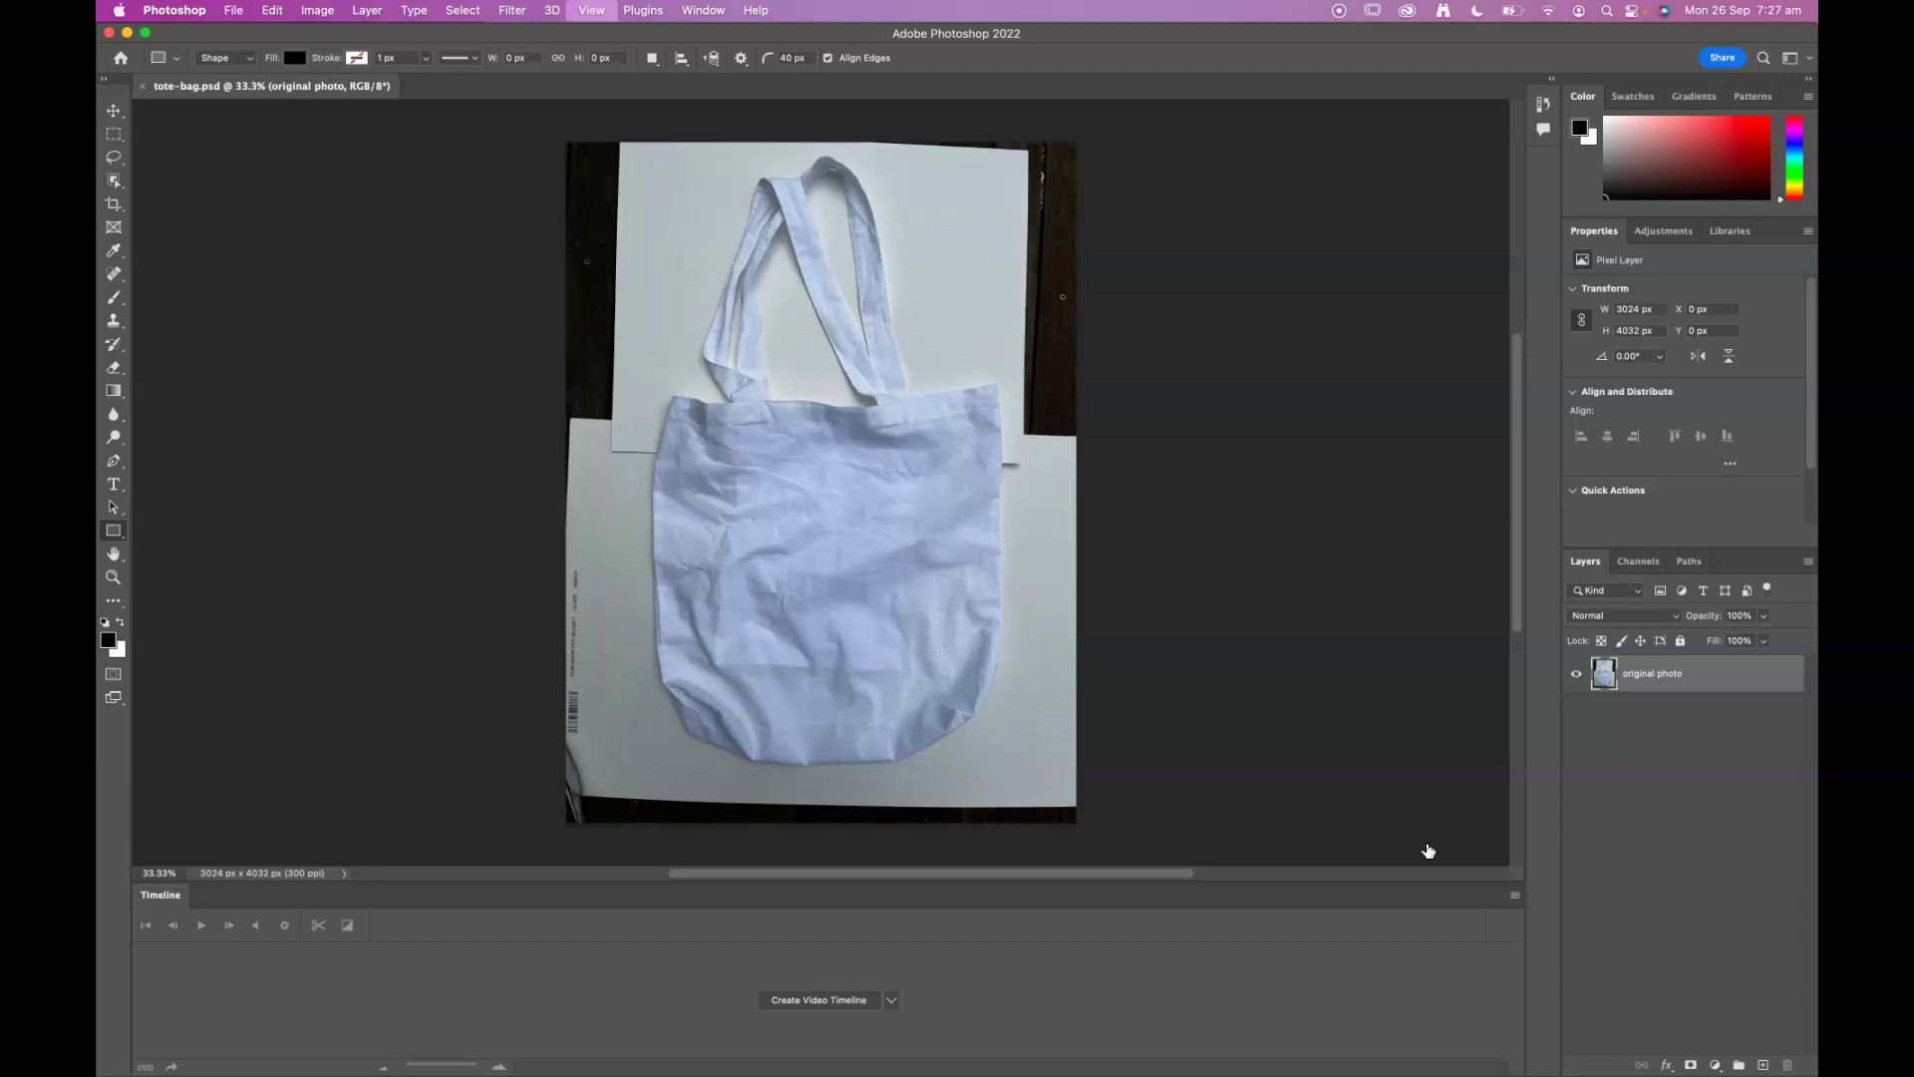
key("super+minus")
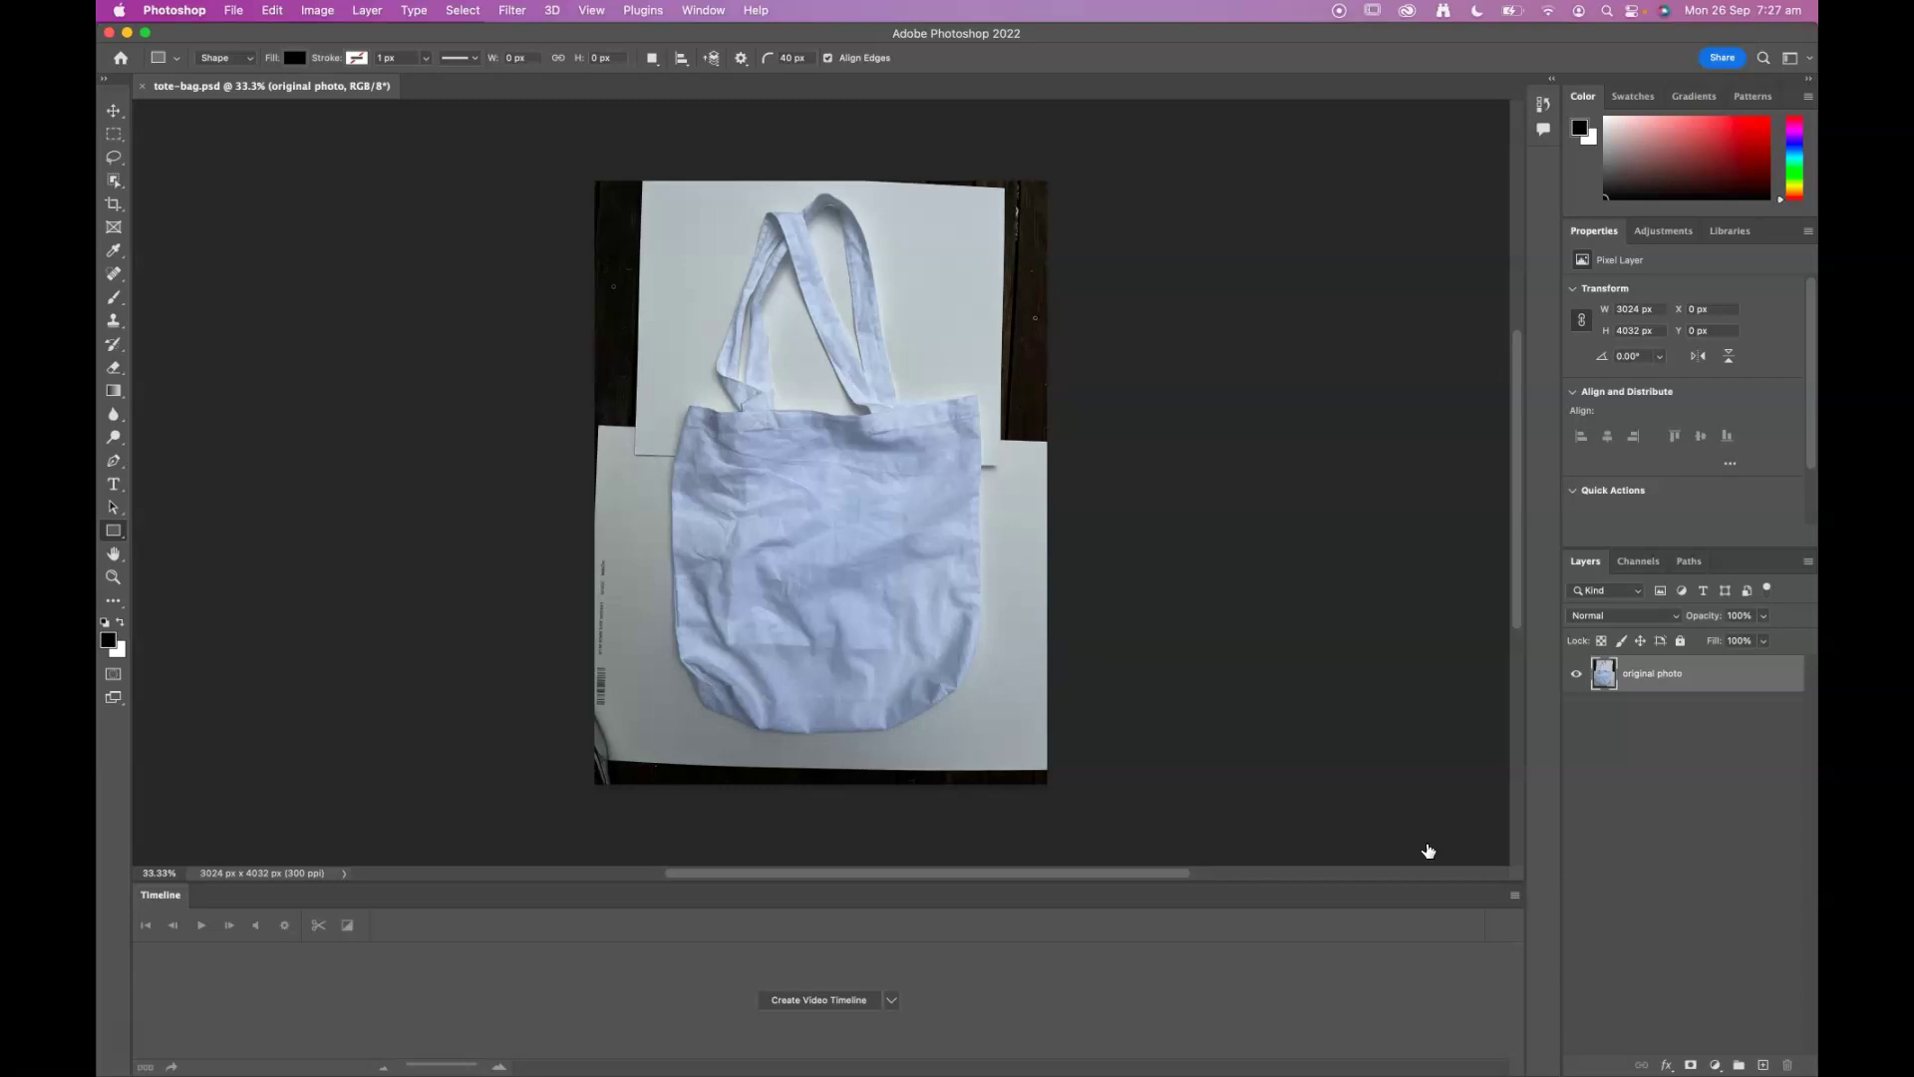
key("super+equal")
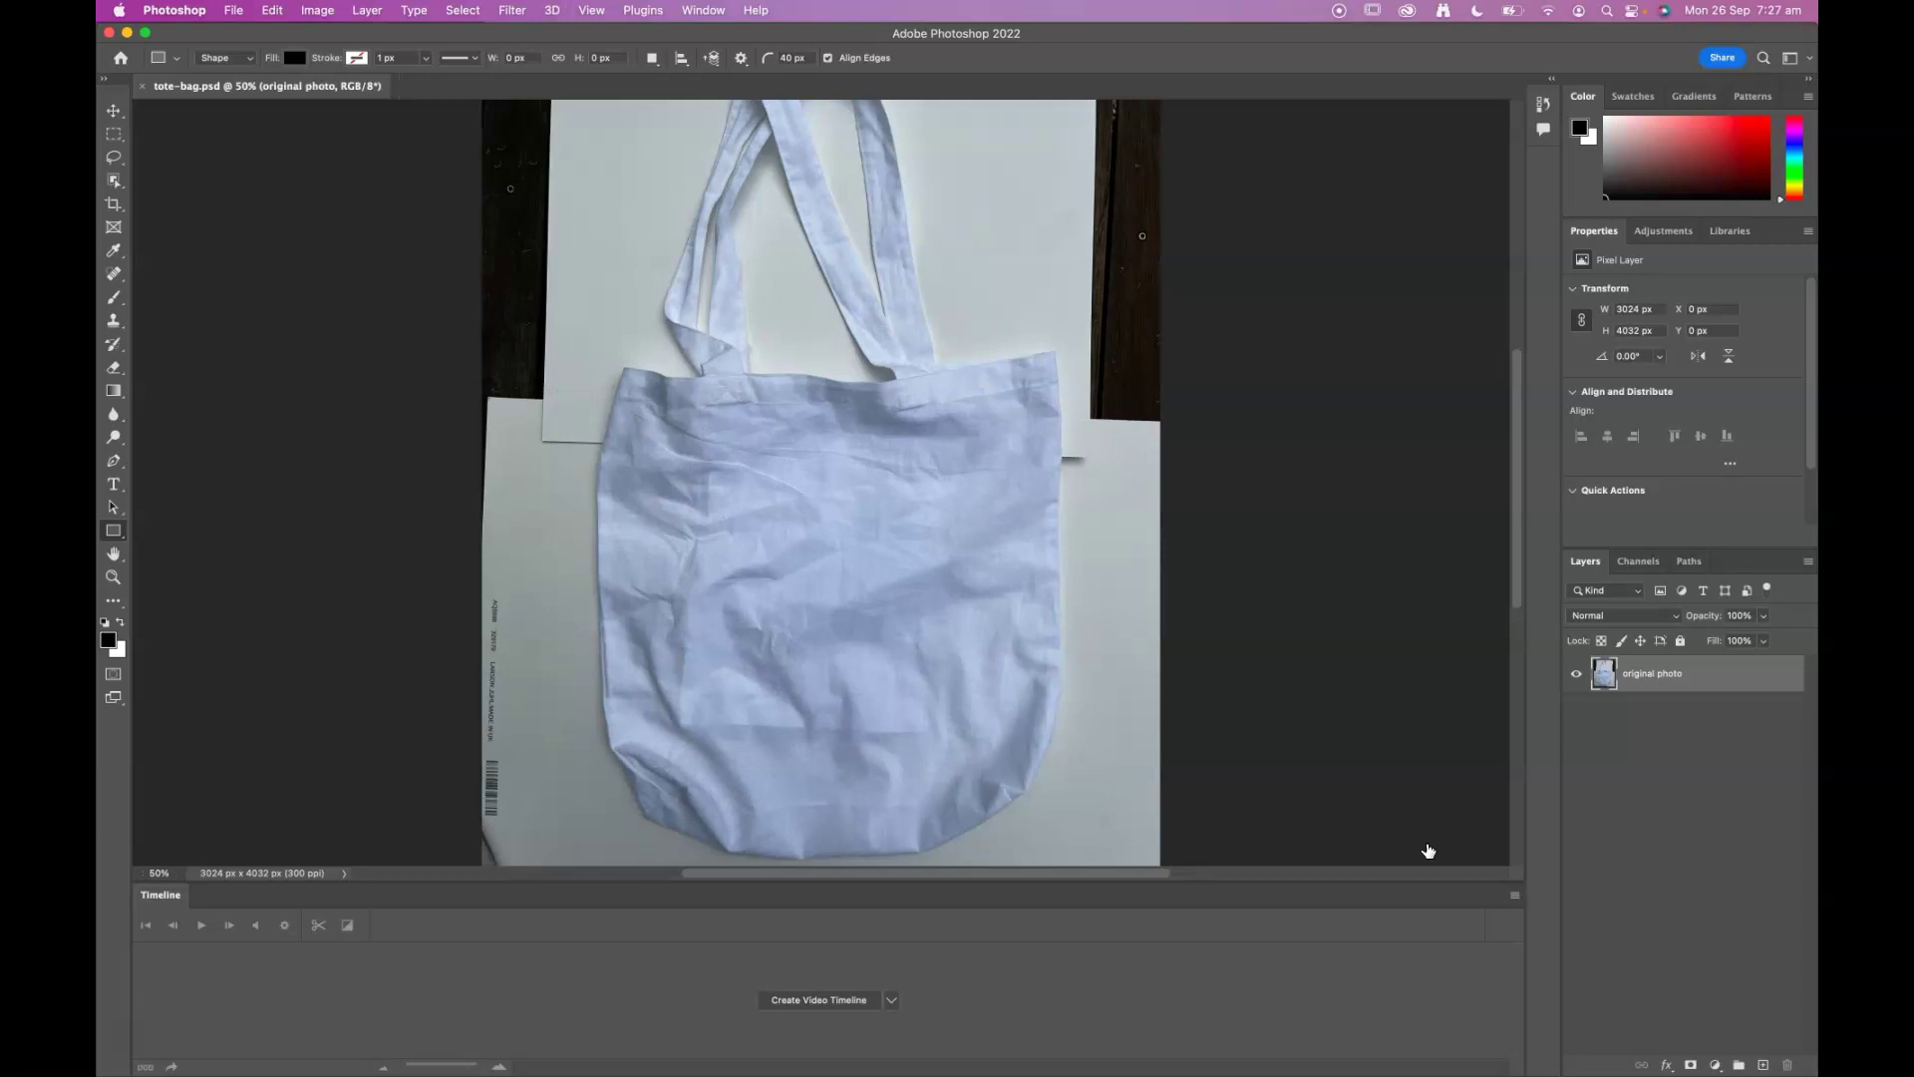
key("super+equal")
key("super+minus")
key("super+minus")
key("super+equal")
left_click(703, 10)
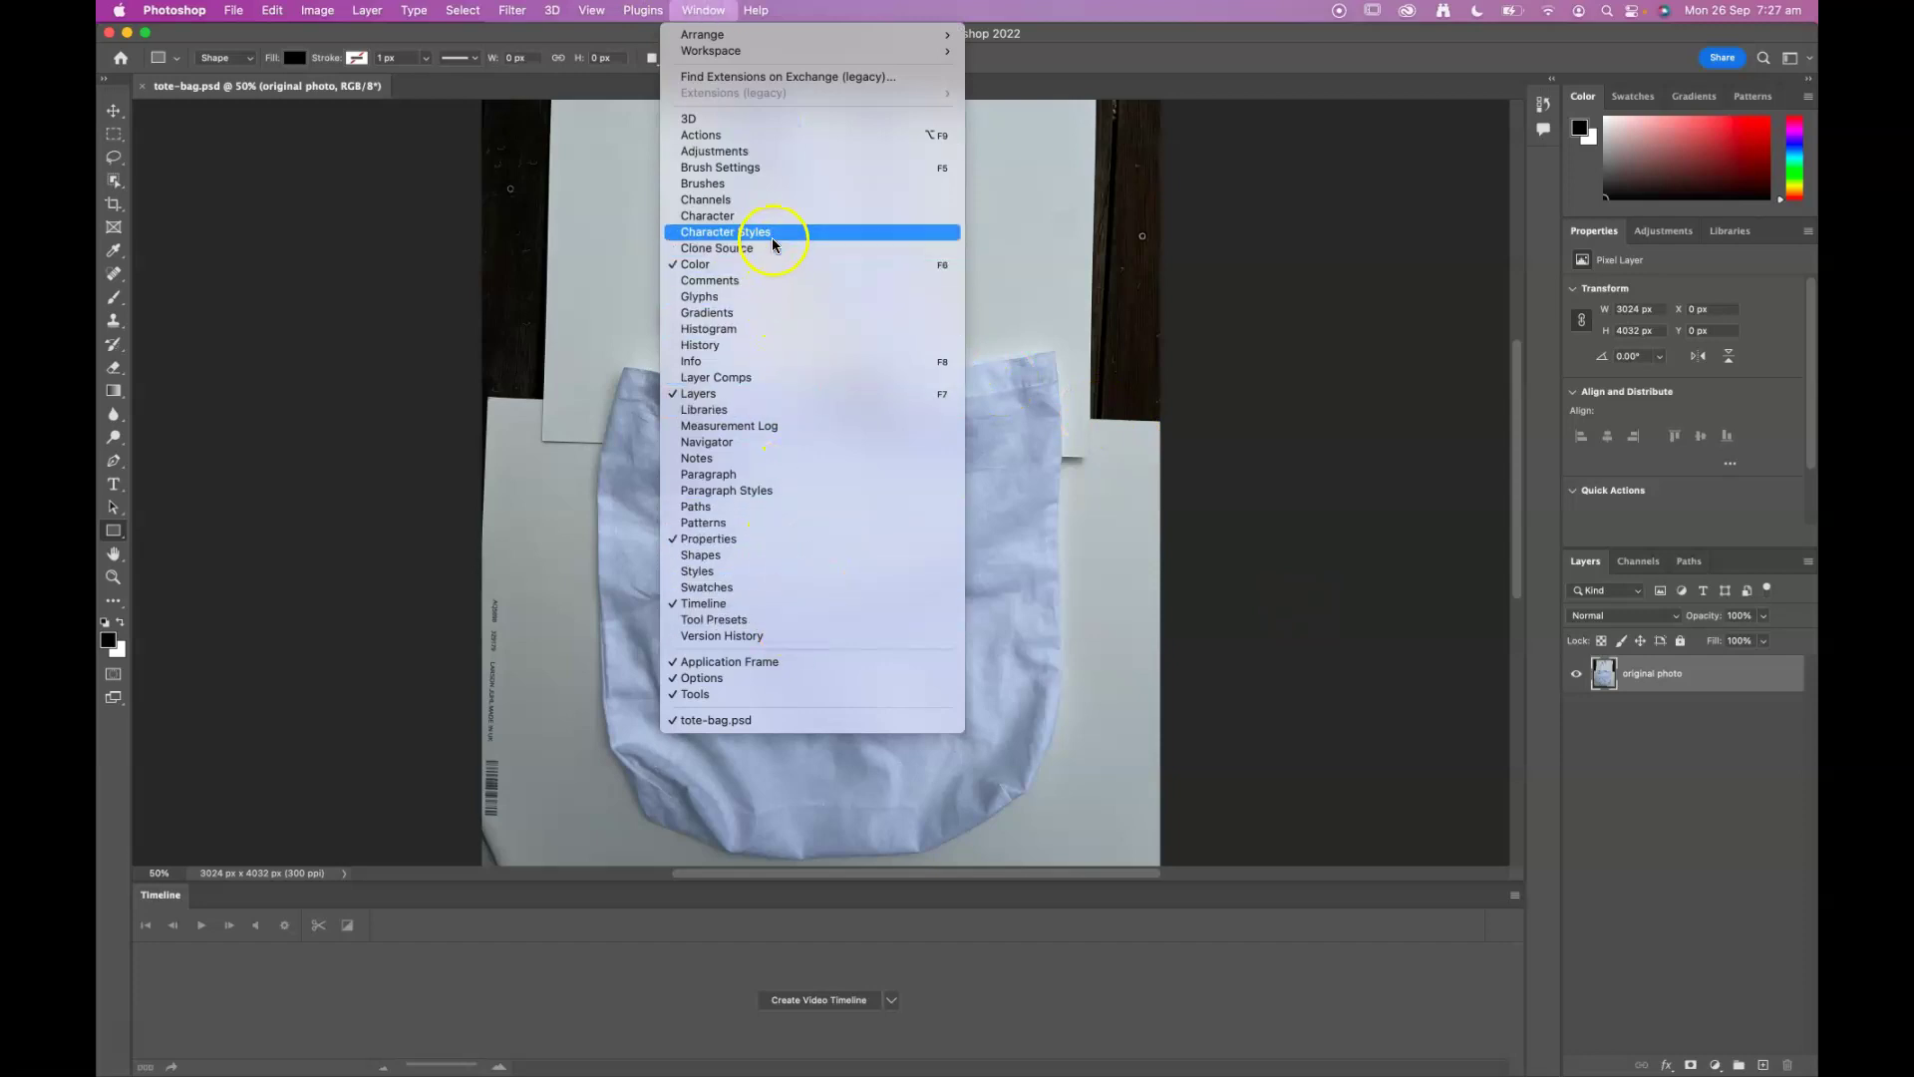
left_click(794, 603)
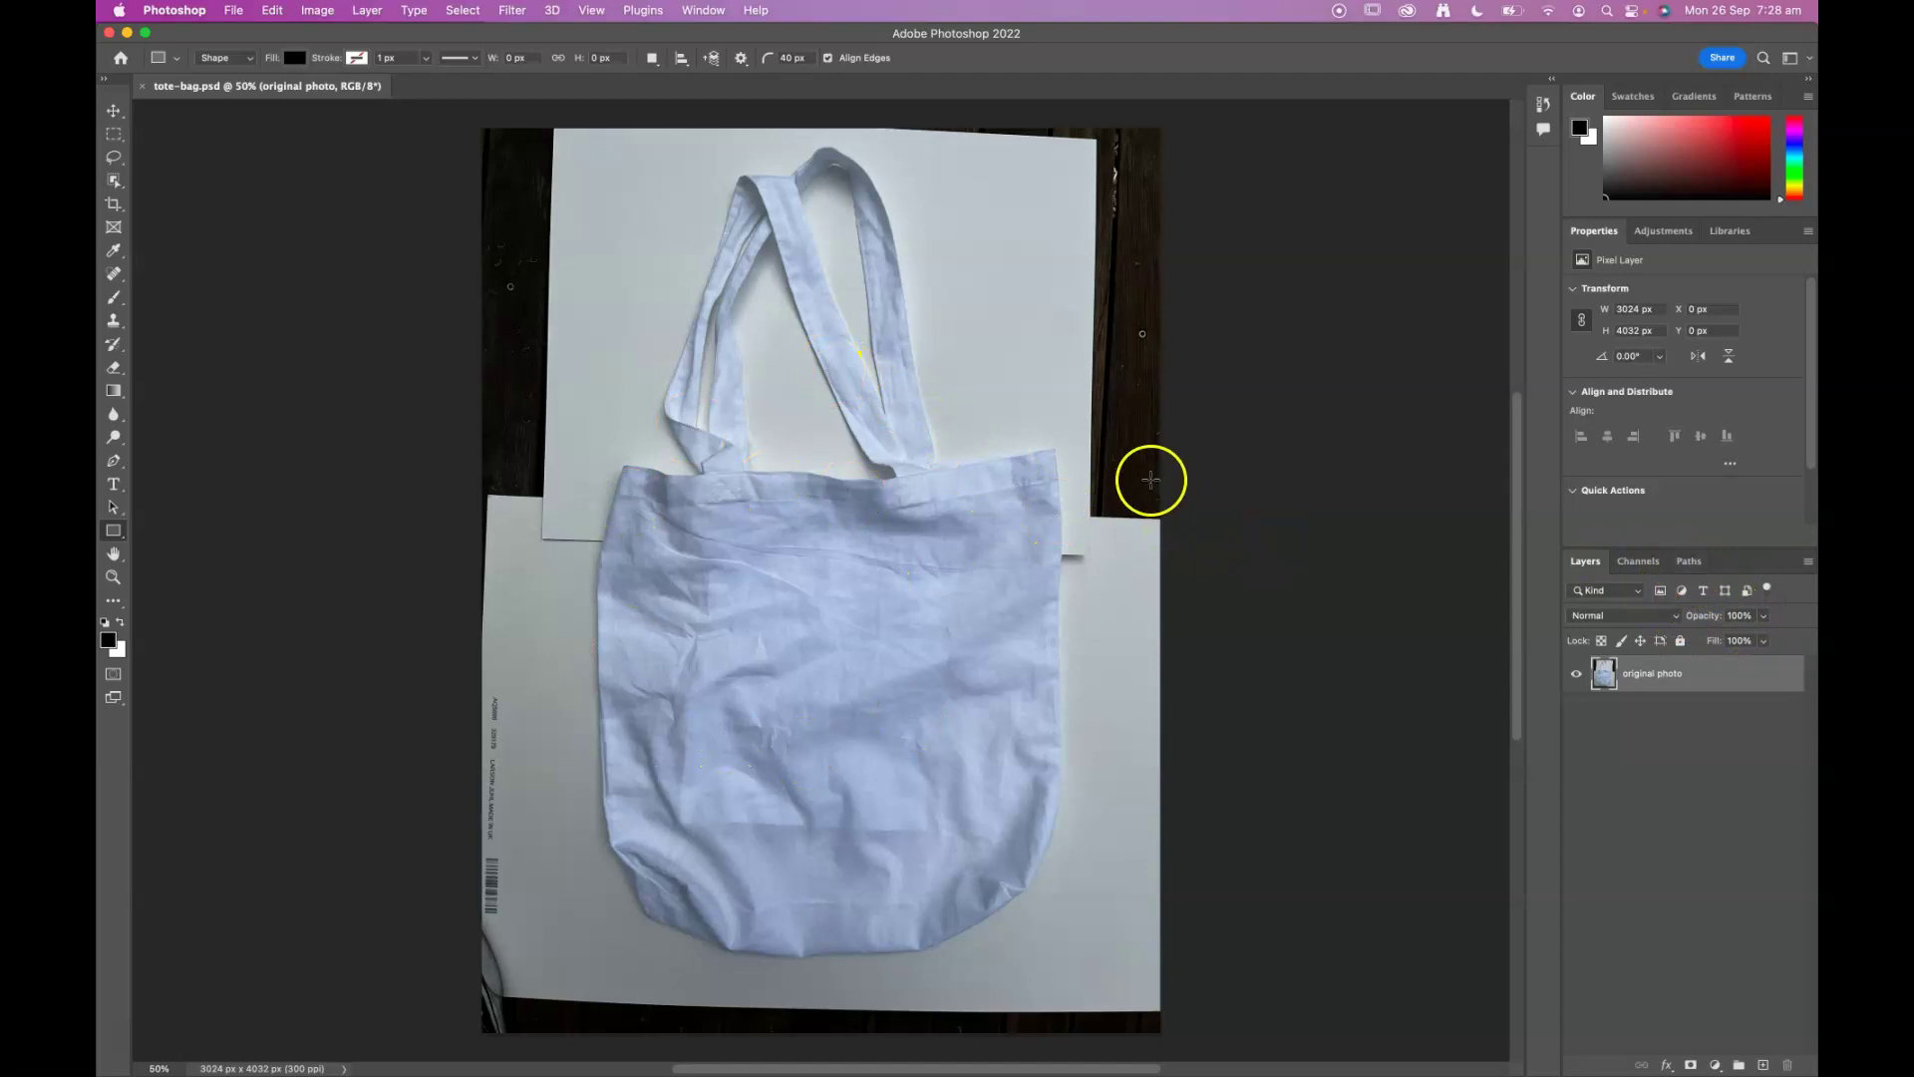
Step: Load the bag's Work Path as a selection and use it to add a layer mask to the original photo layer
left_click(1691, 563)
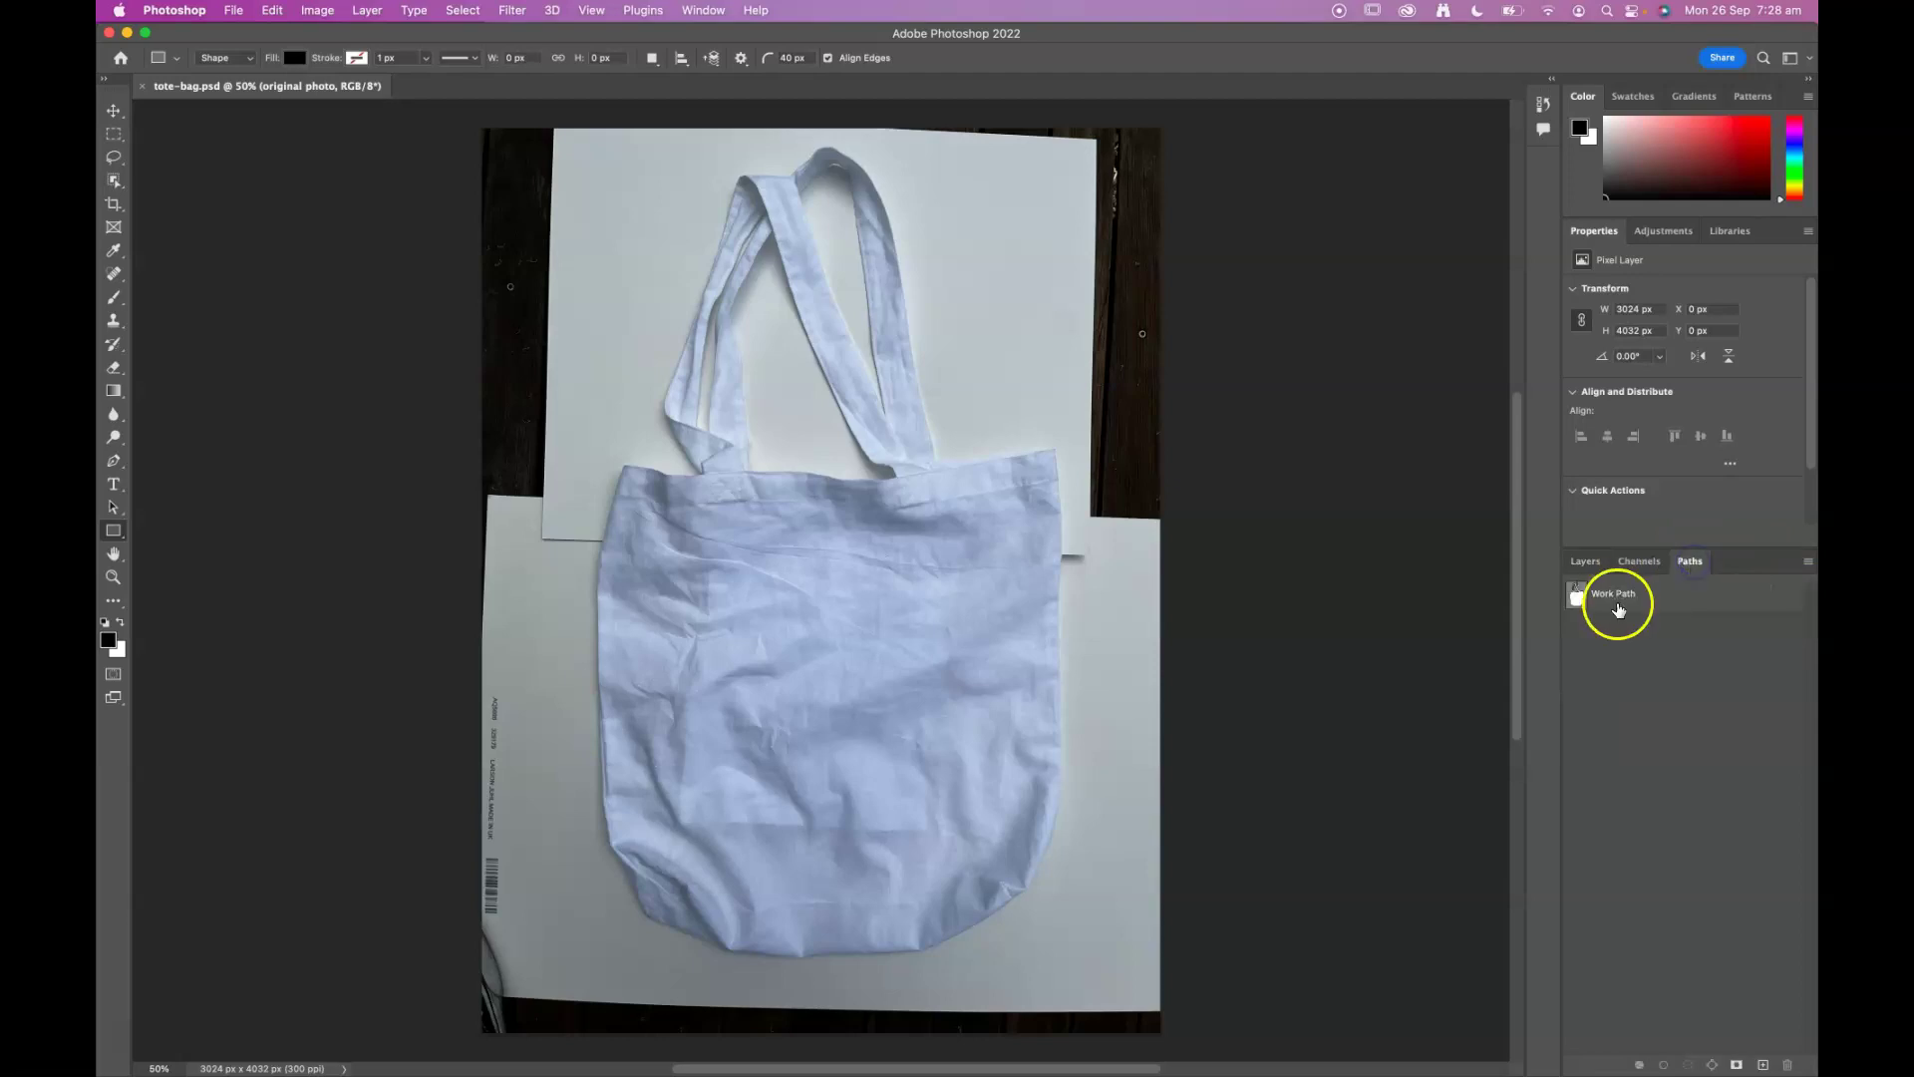
left_click(1609, 603)
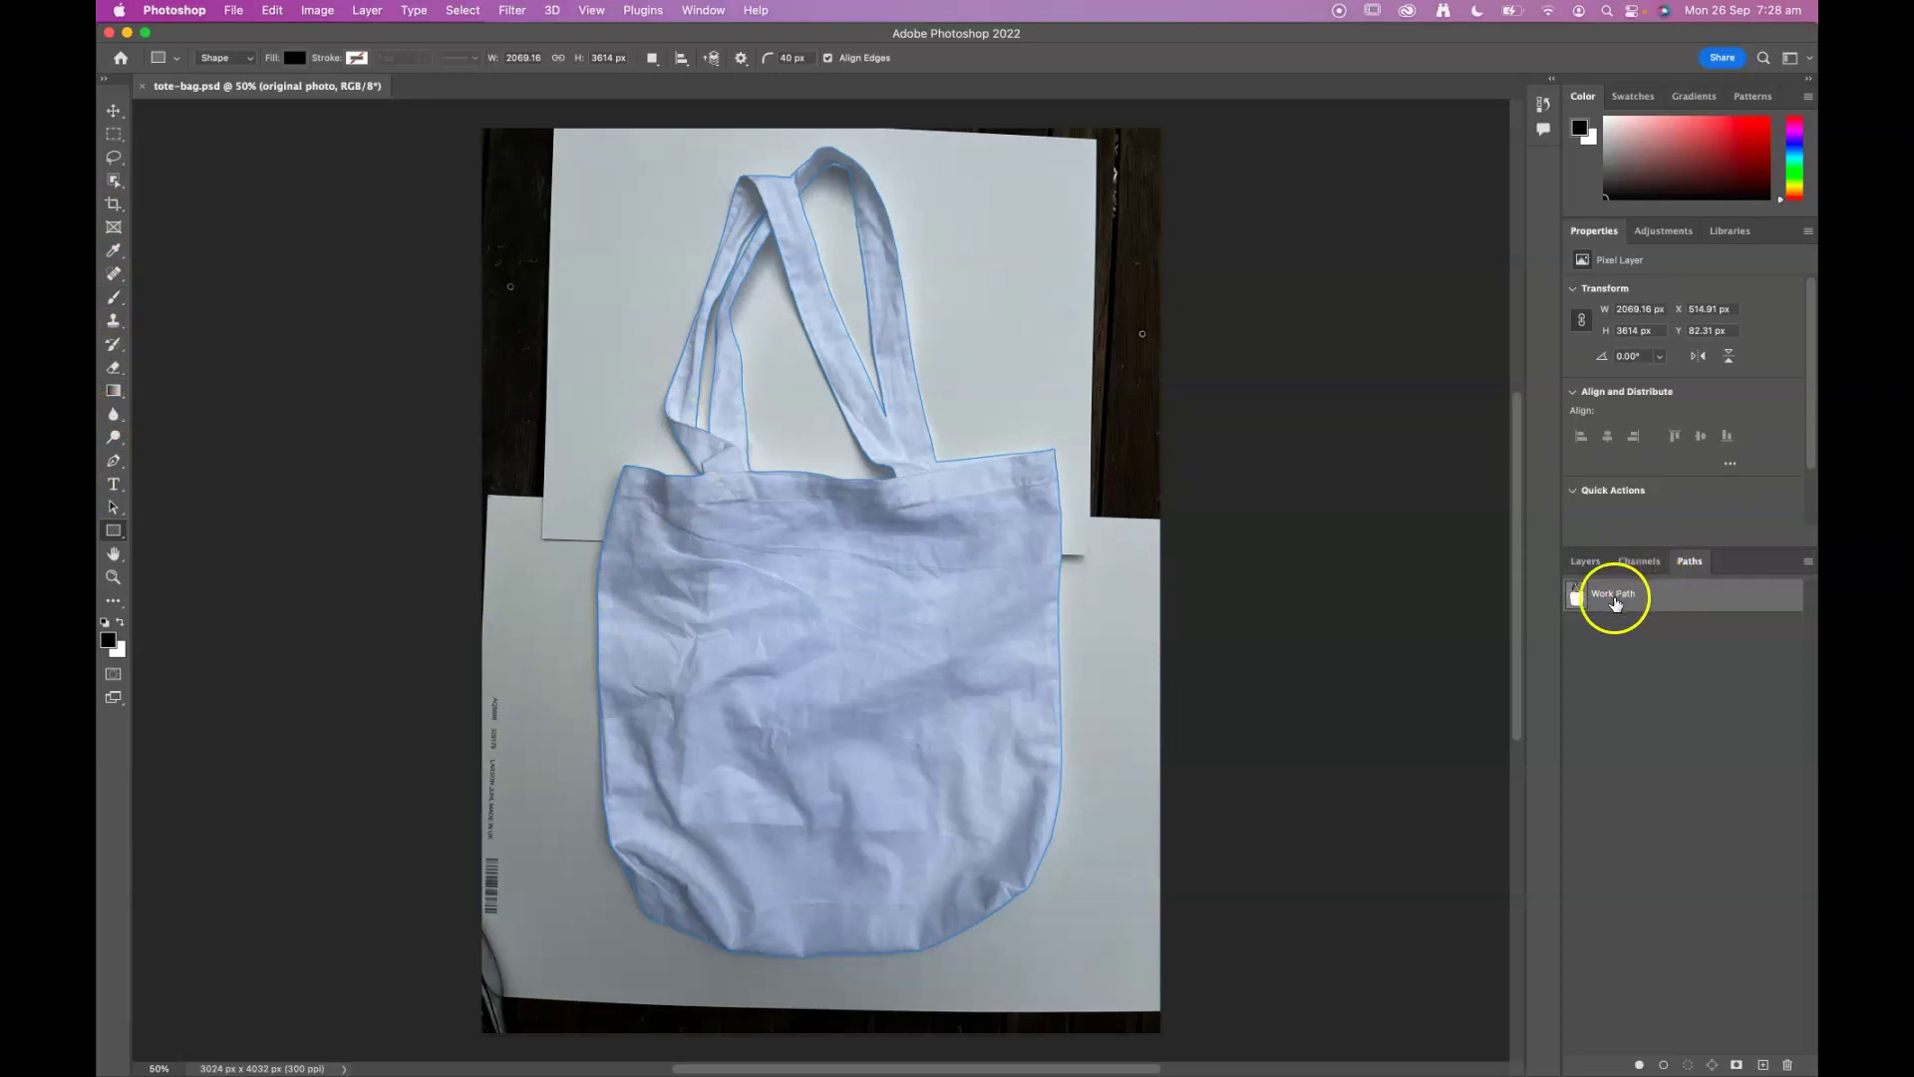
left_click(1578, 599, "super")
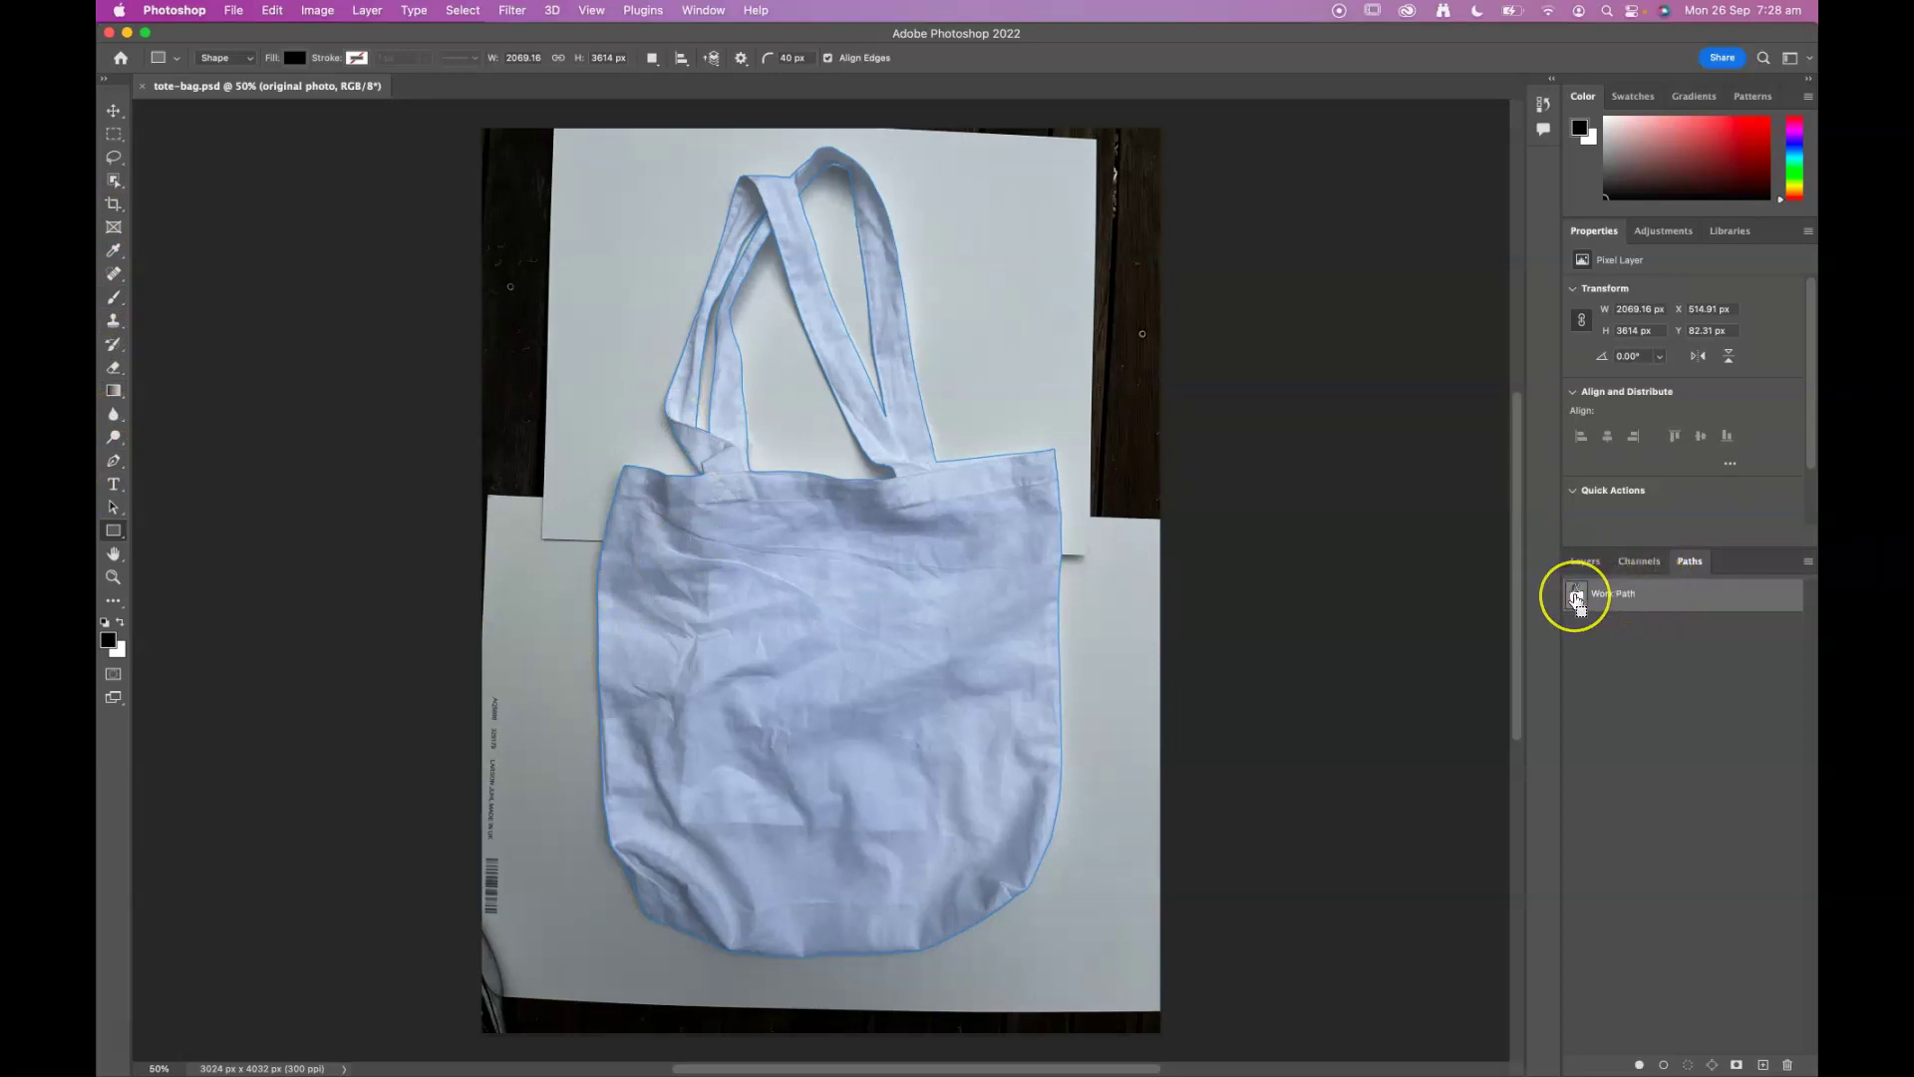
left_click(1575, 600, "super")
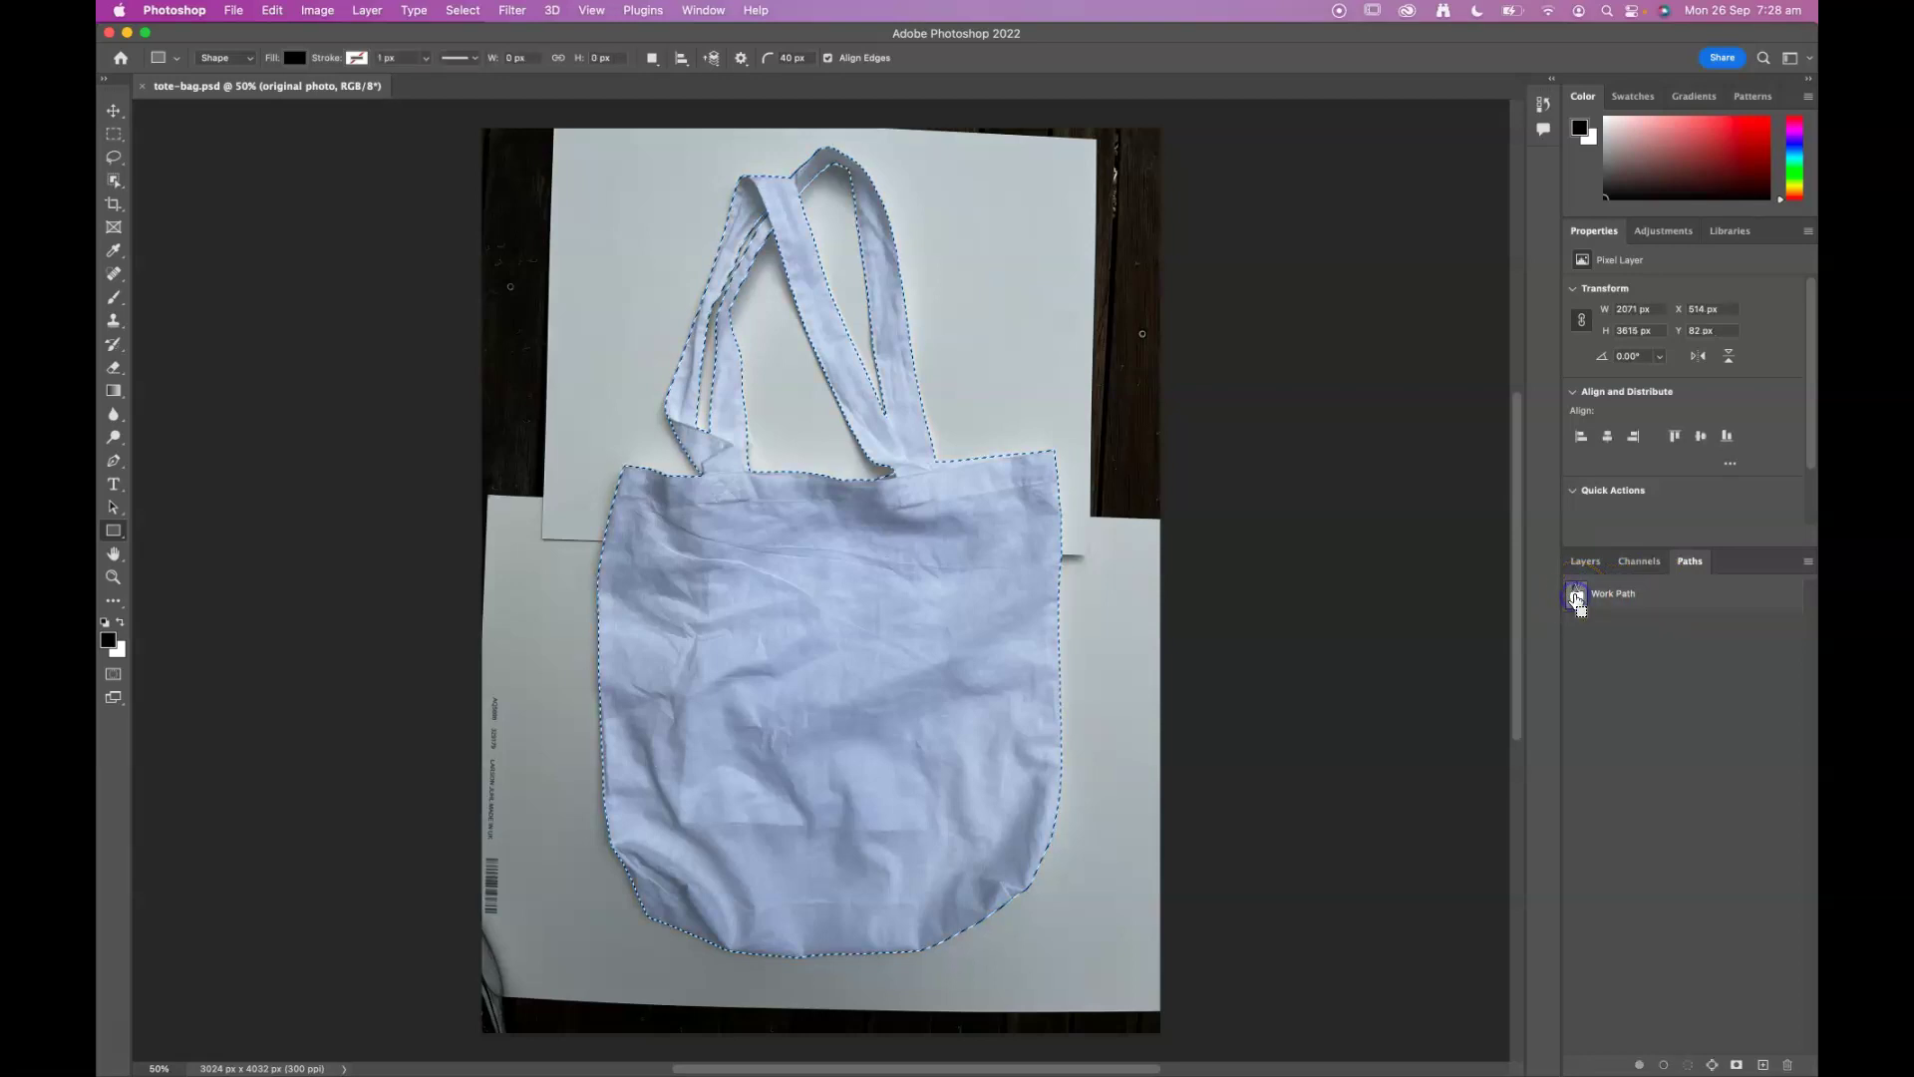
left_click(1580, 560)
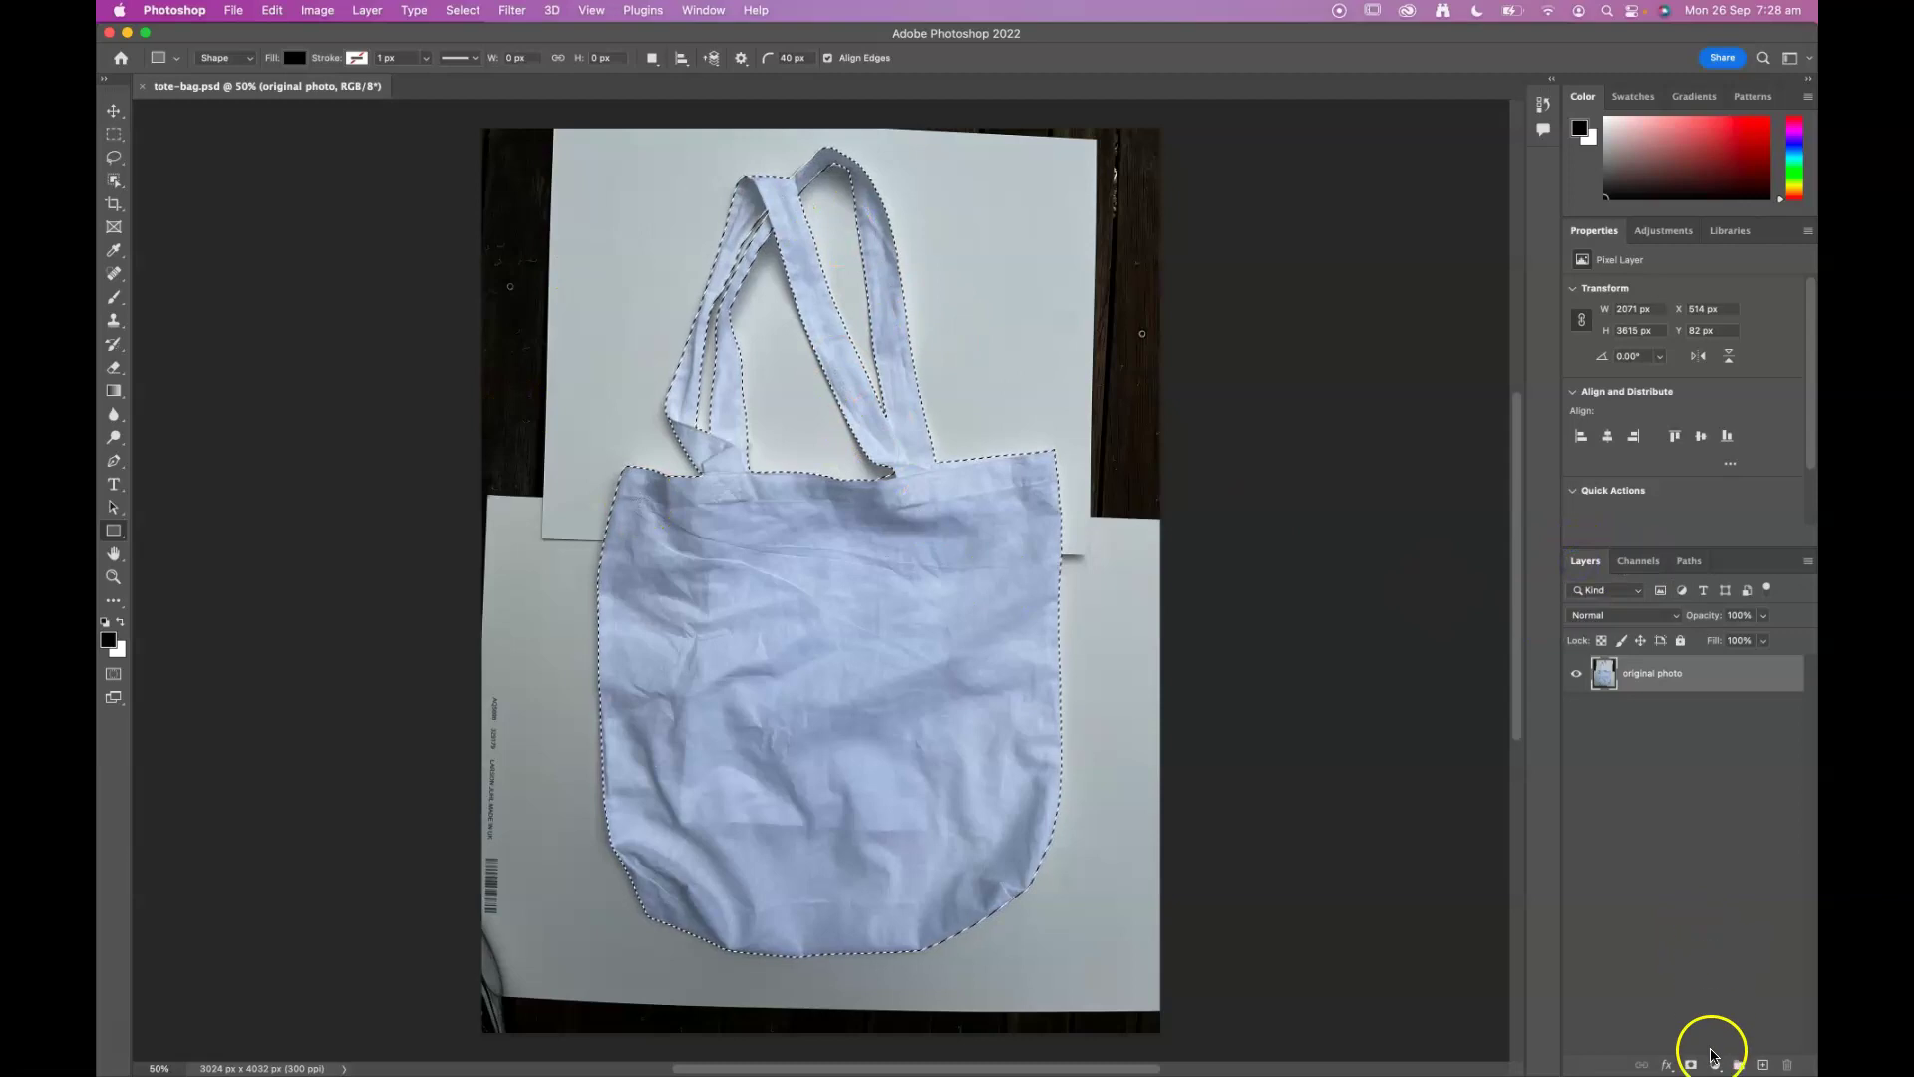
left_click(1691, 1065)
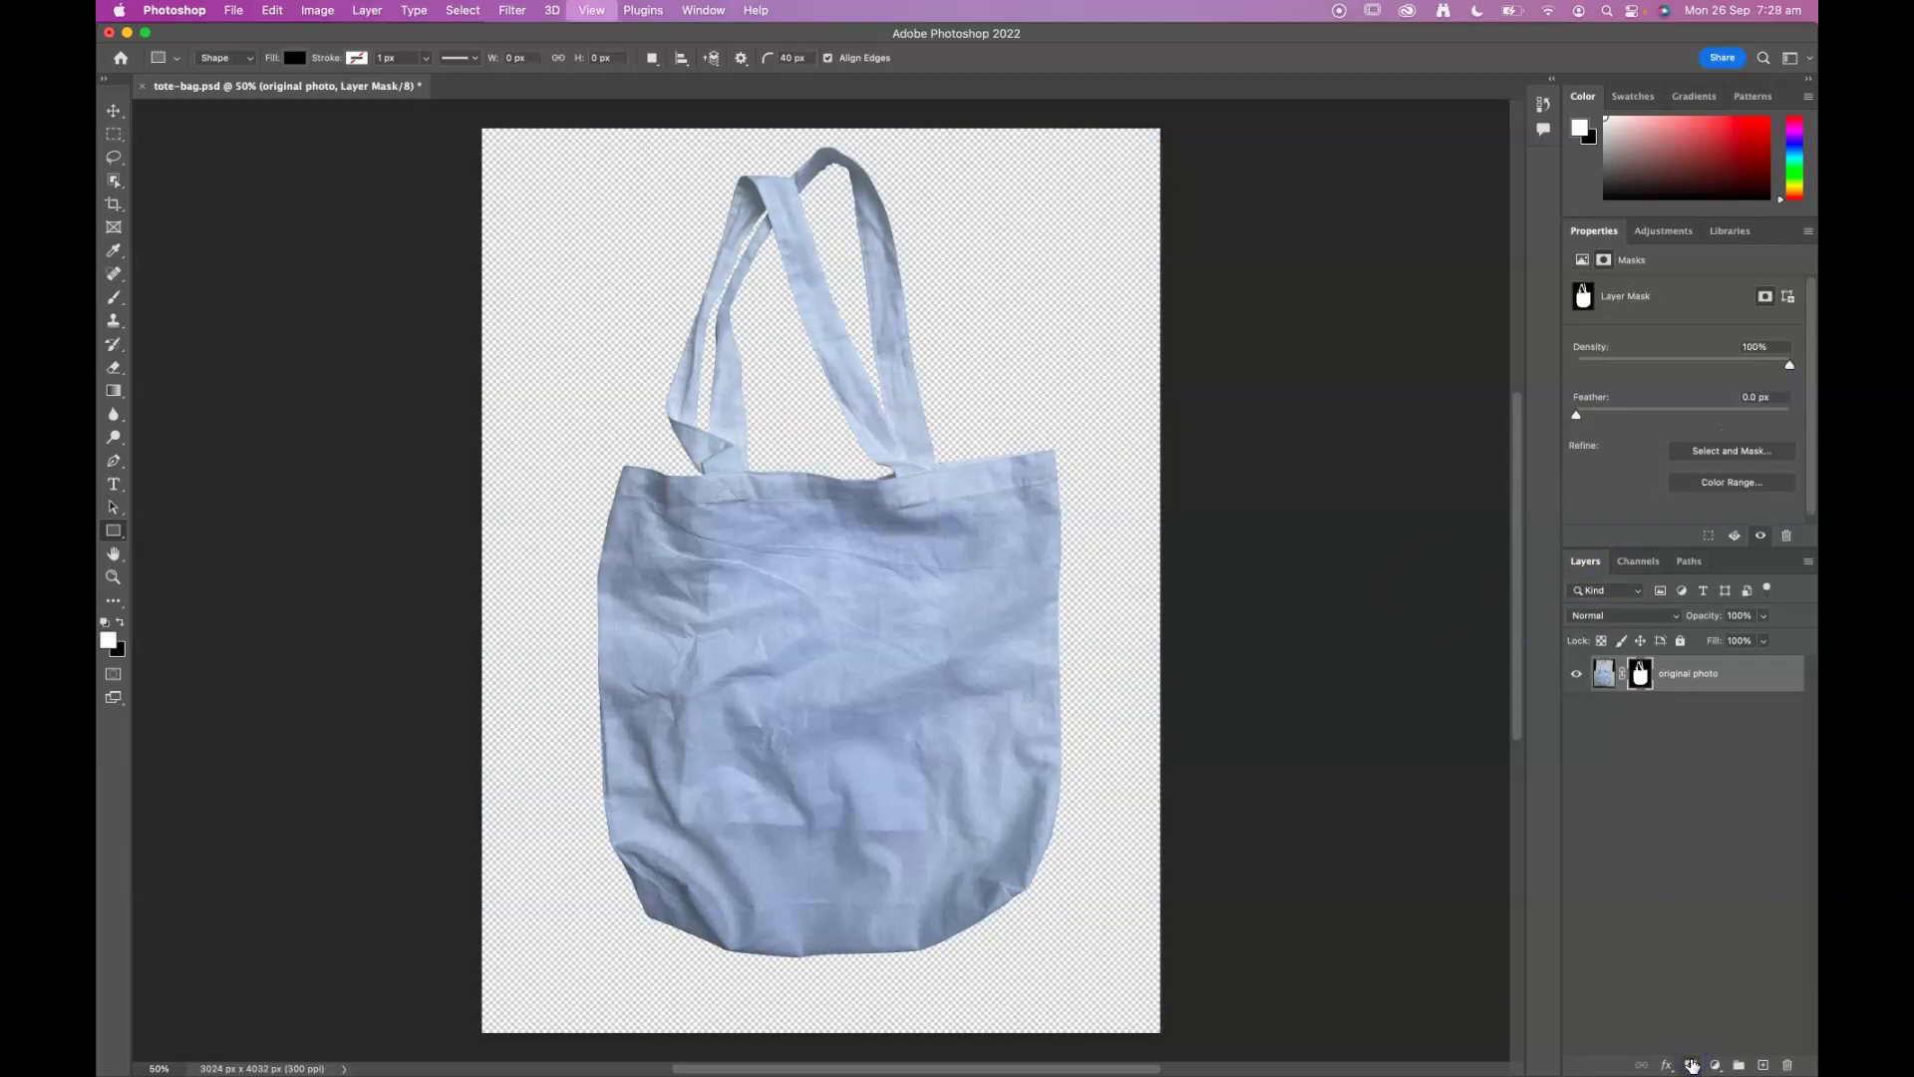
Step: Desaturate the image of the original photo layer, leaving its mask untouched
key("super+equal")
key("super+equal")
key("super+equal")
key("super+minus")
key("super+minus")
key("super+minus")
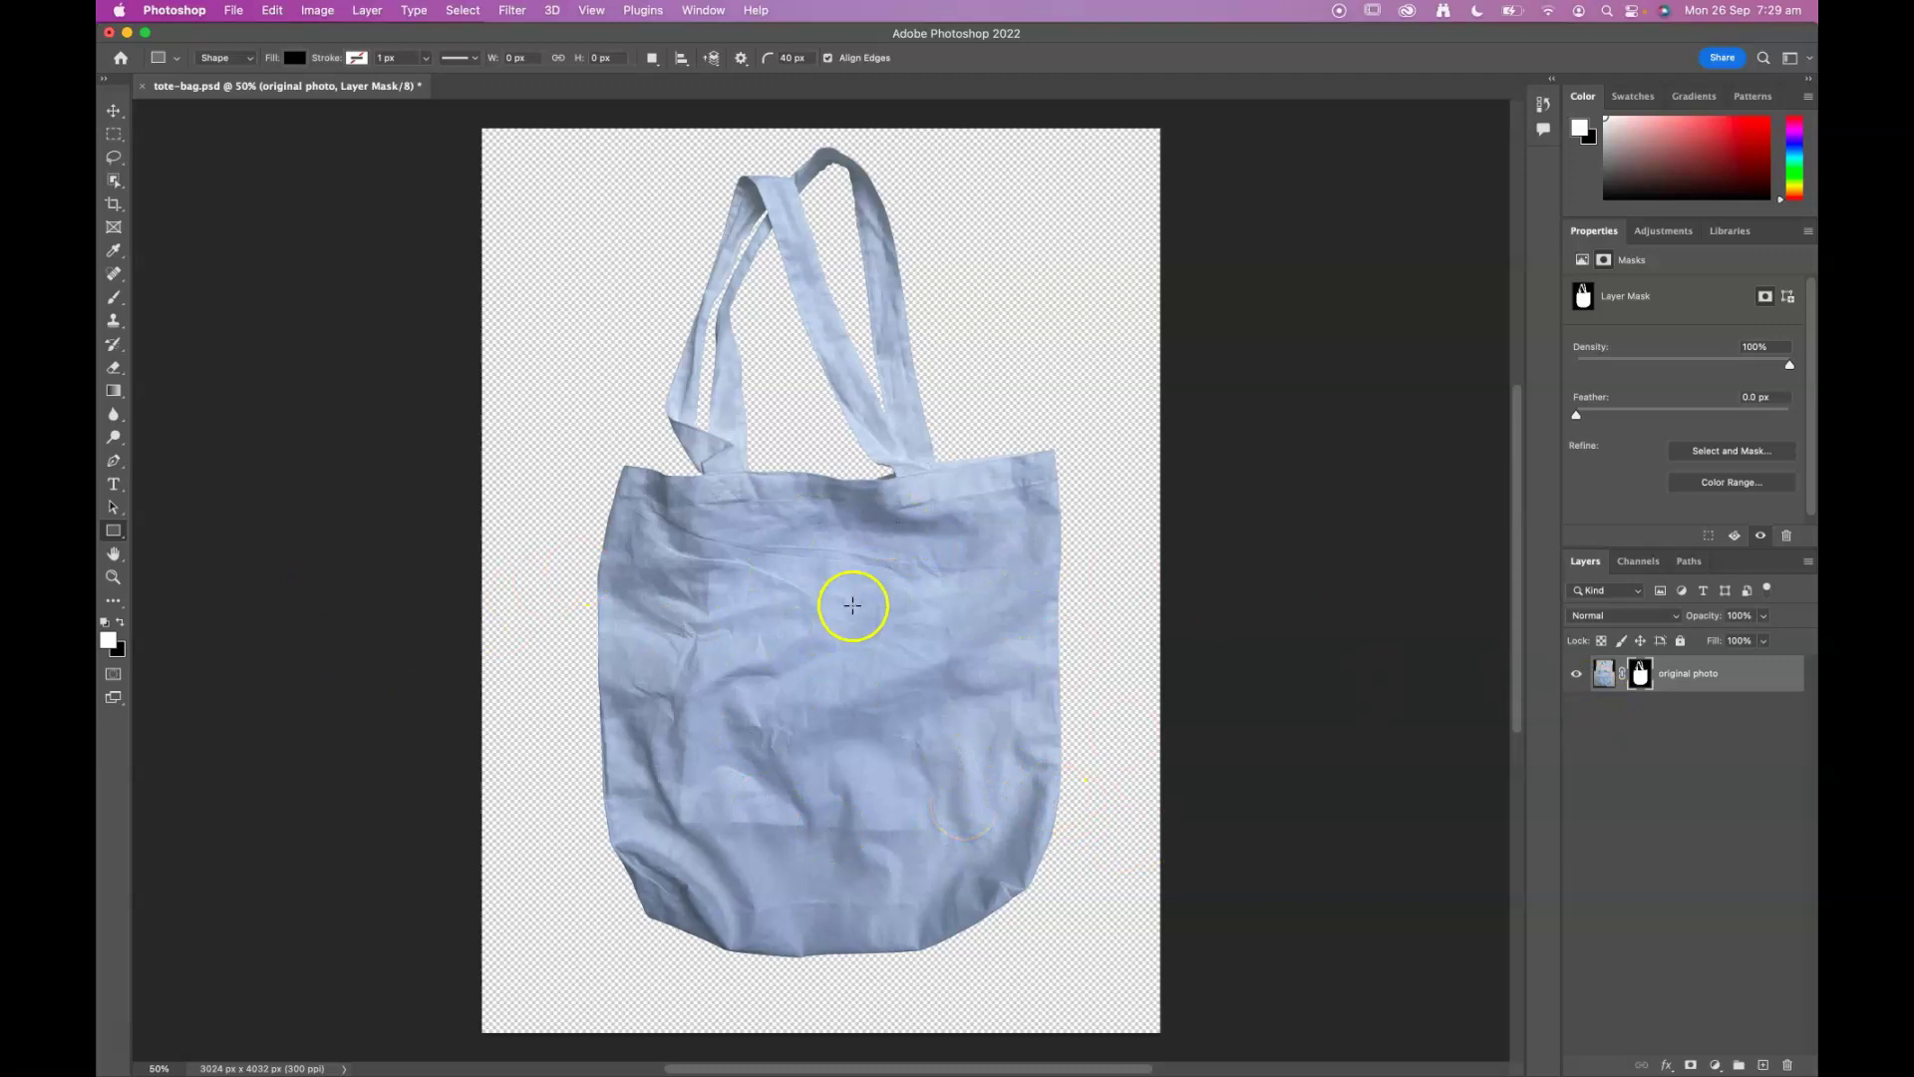
left_click(1604, 678)
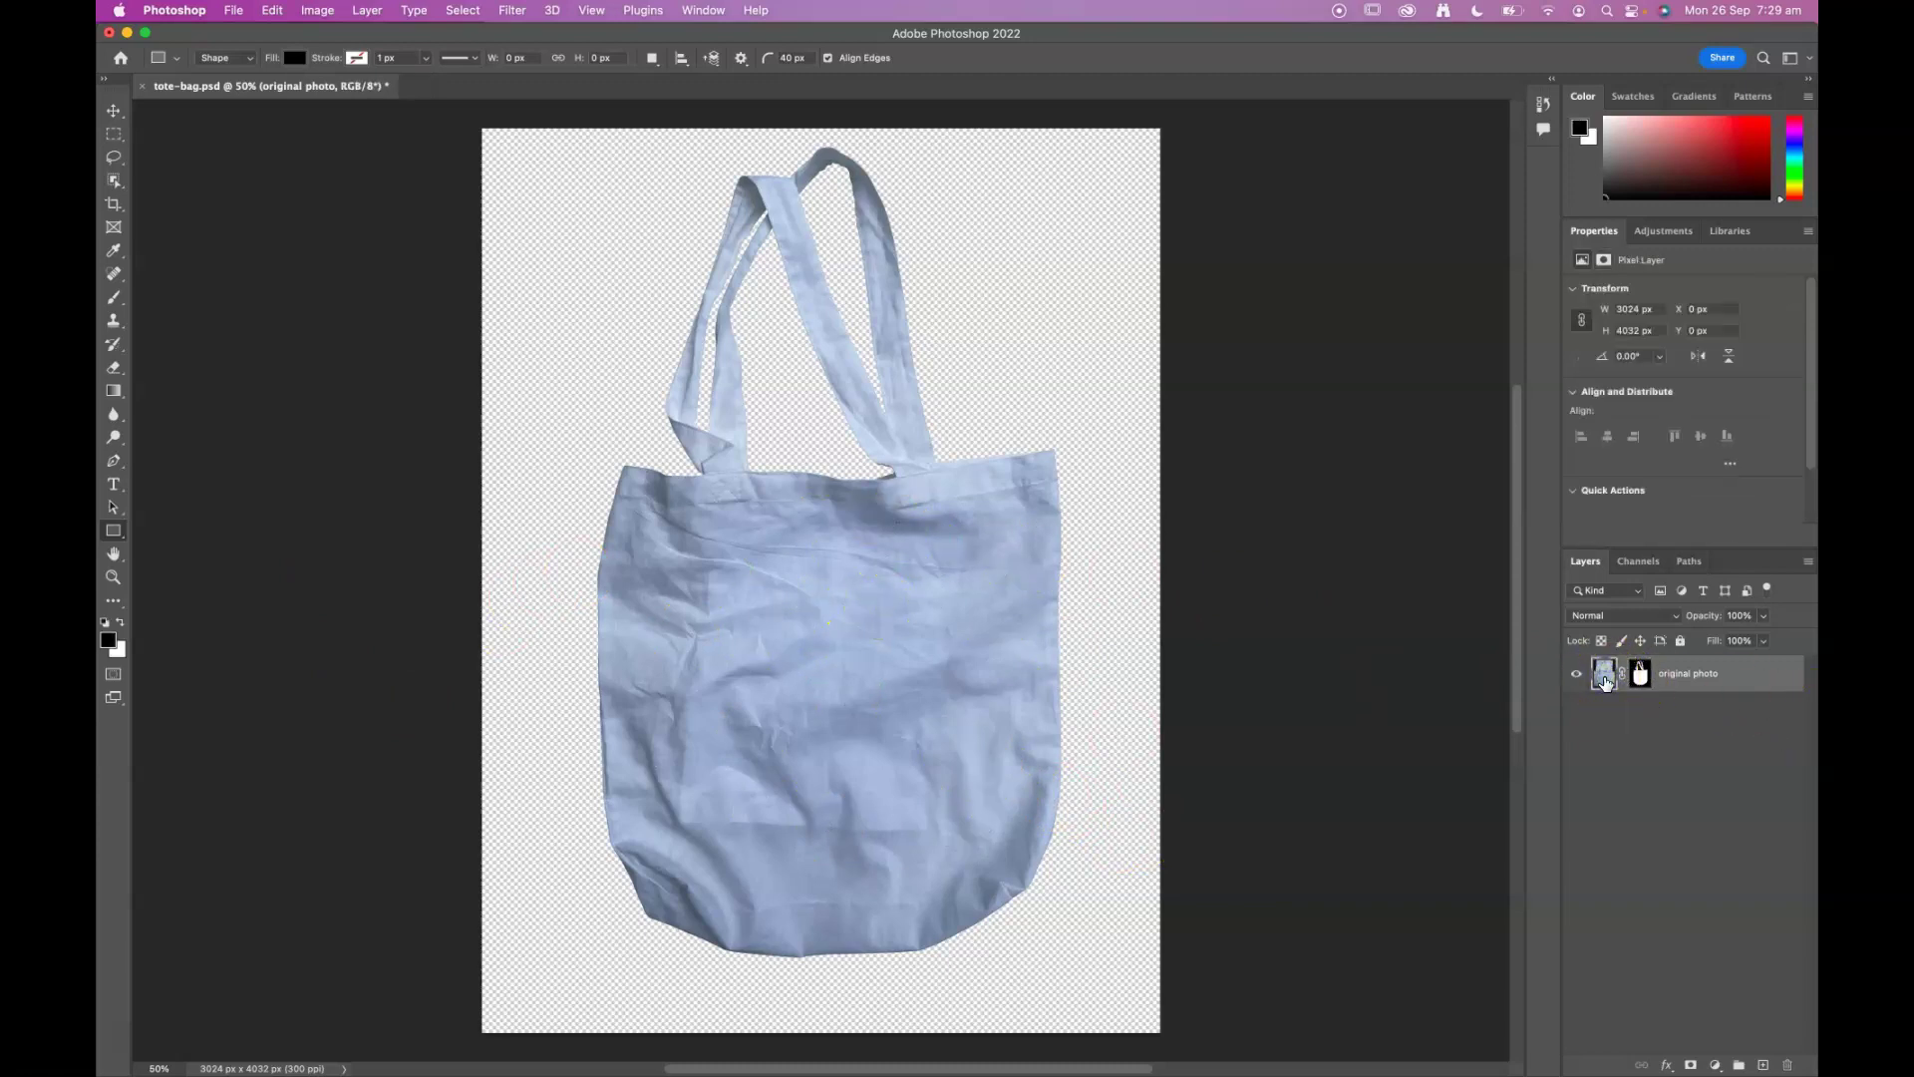
left_click(319, 10)
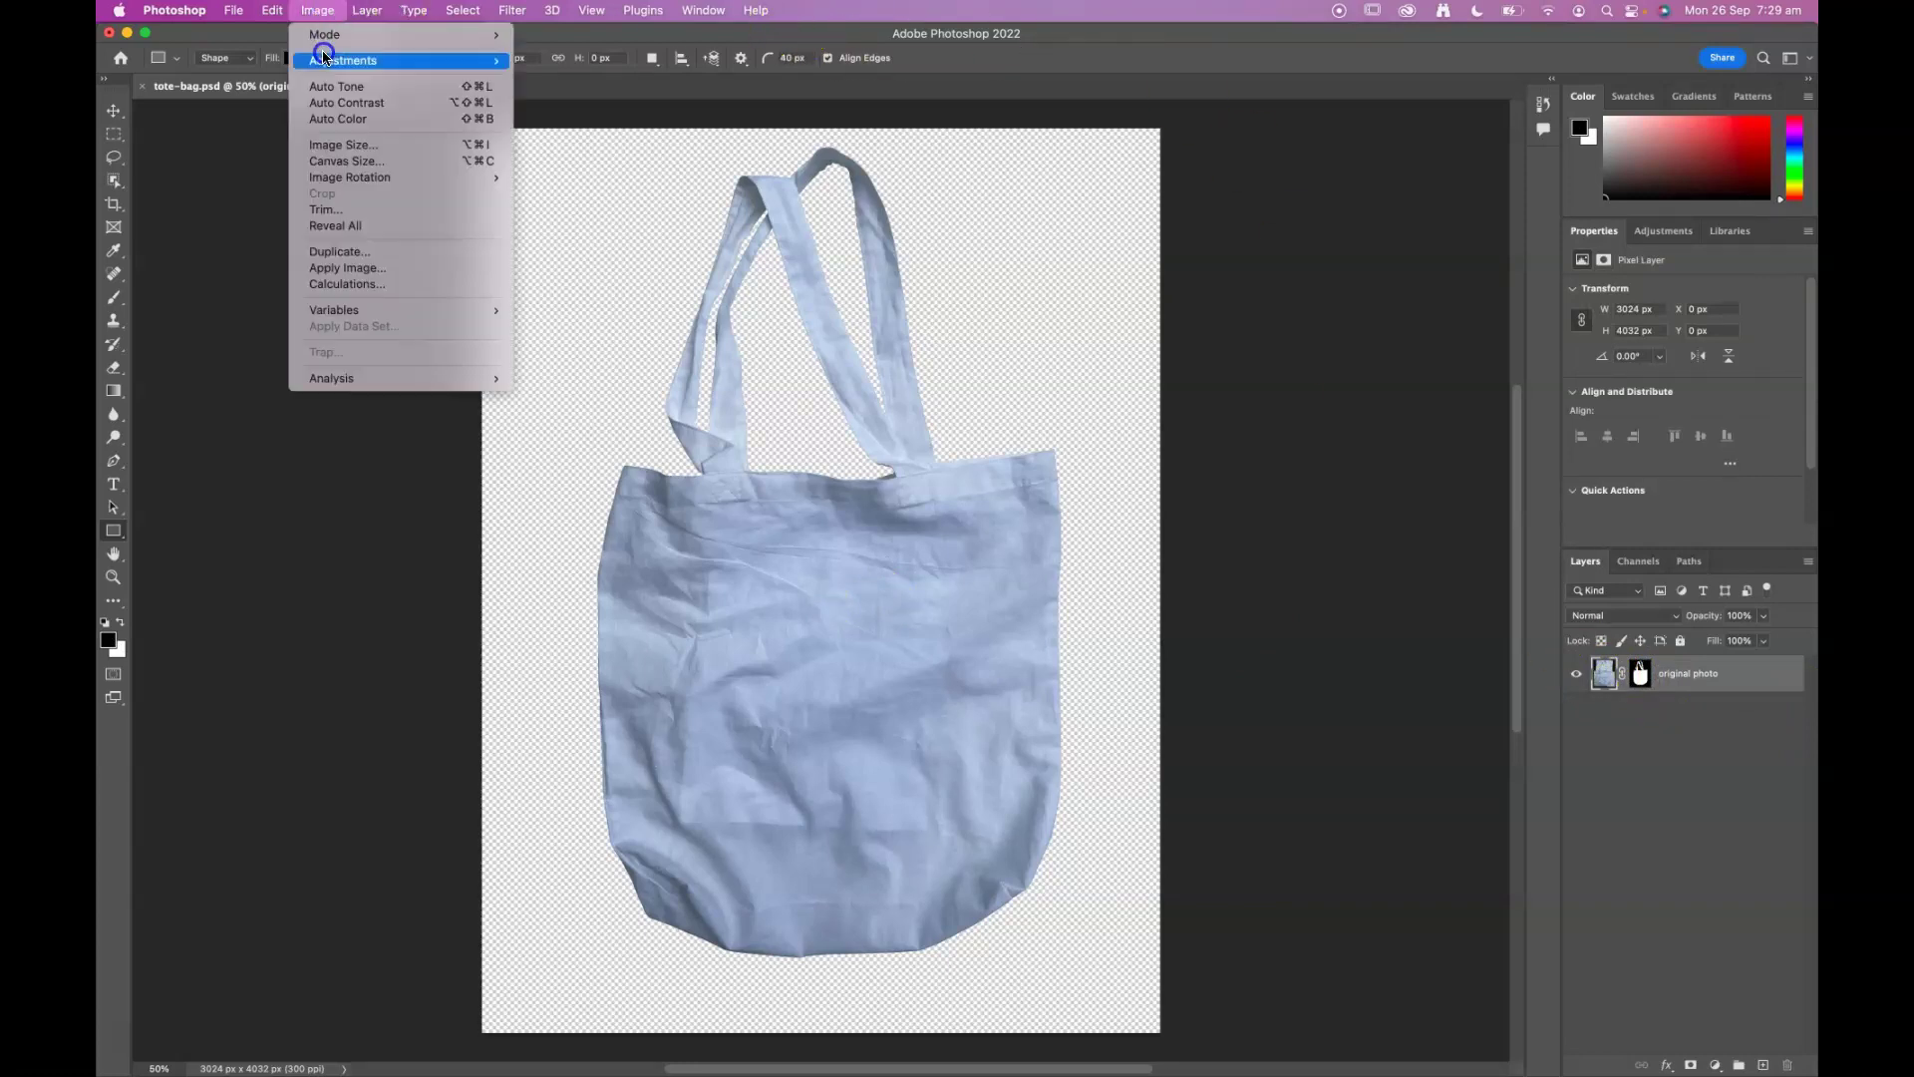
mouse_move(324, 58)
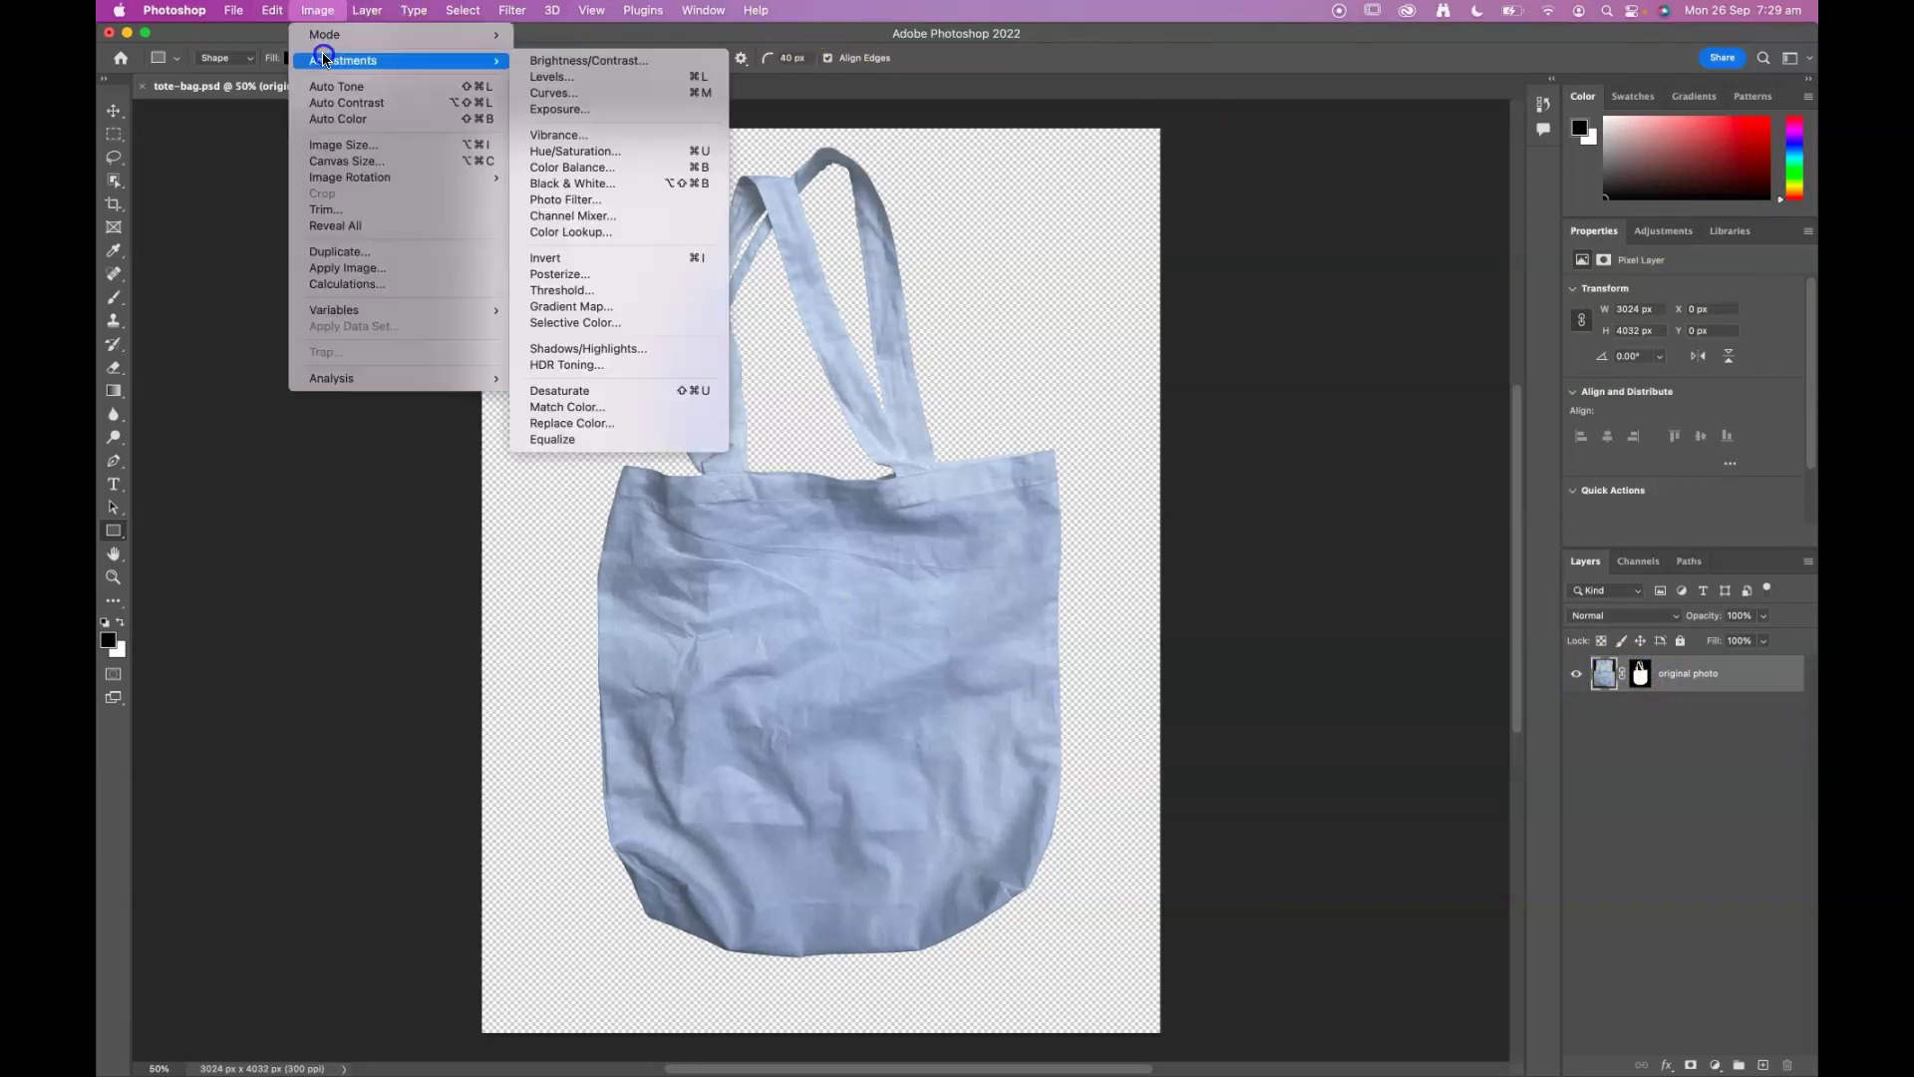
left_click(682, 391)
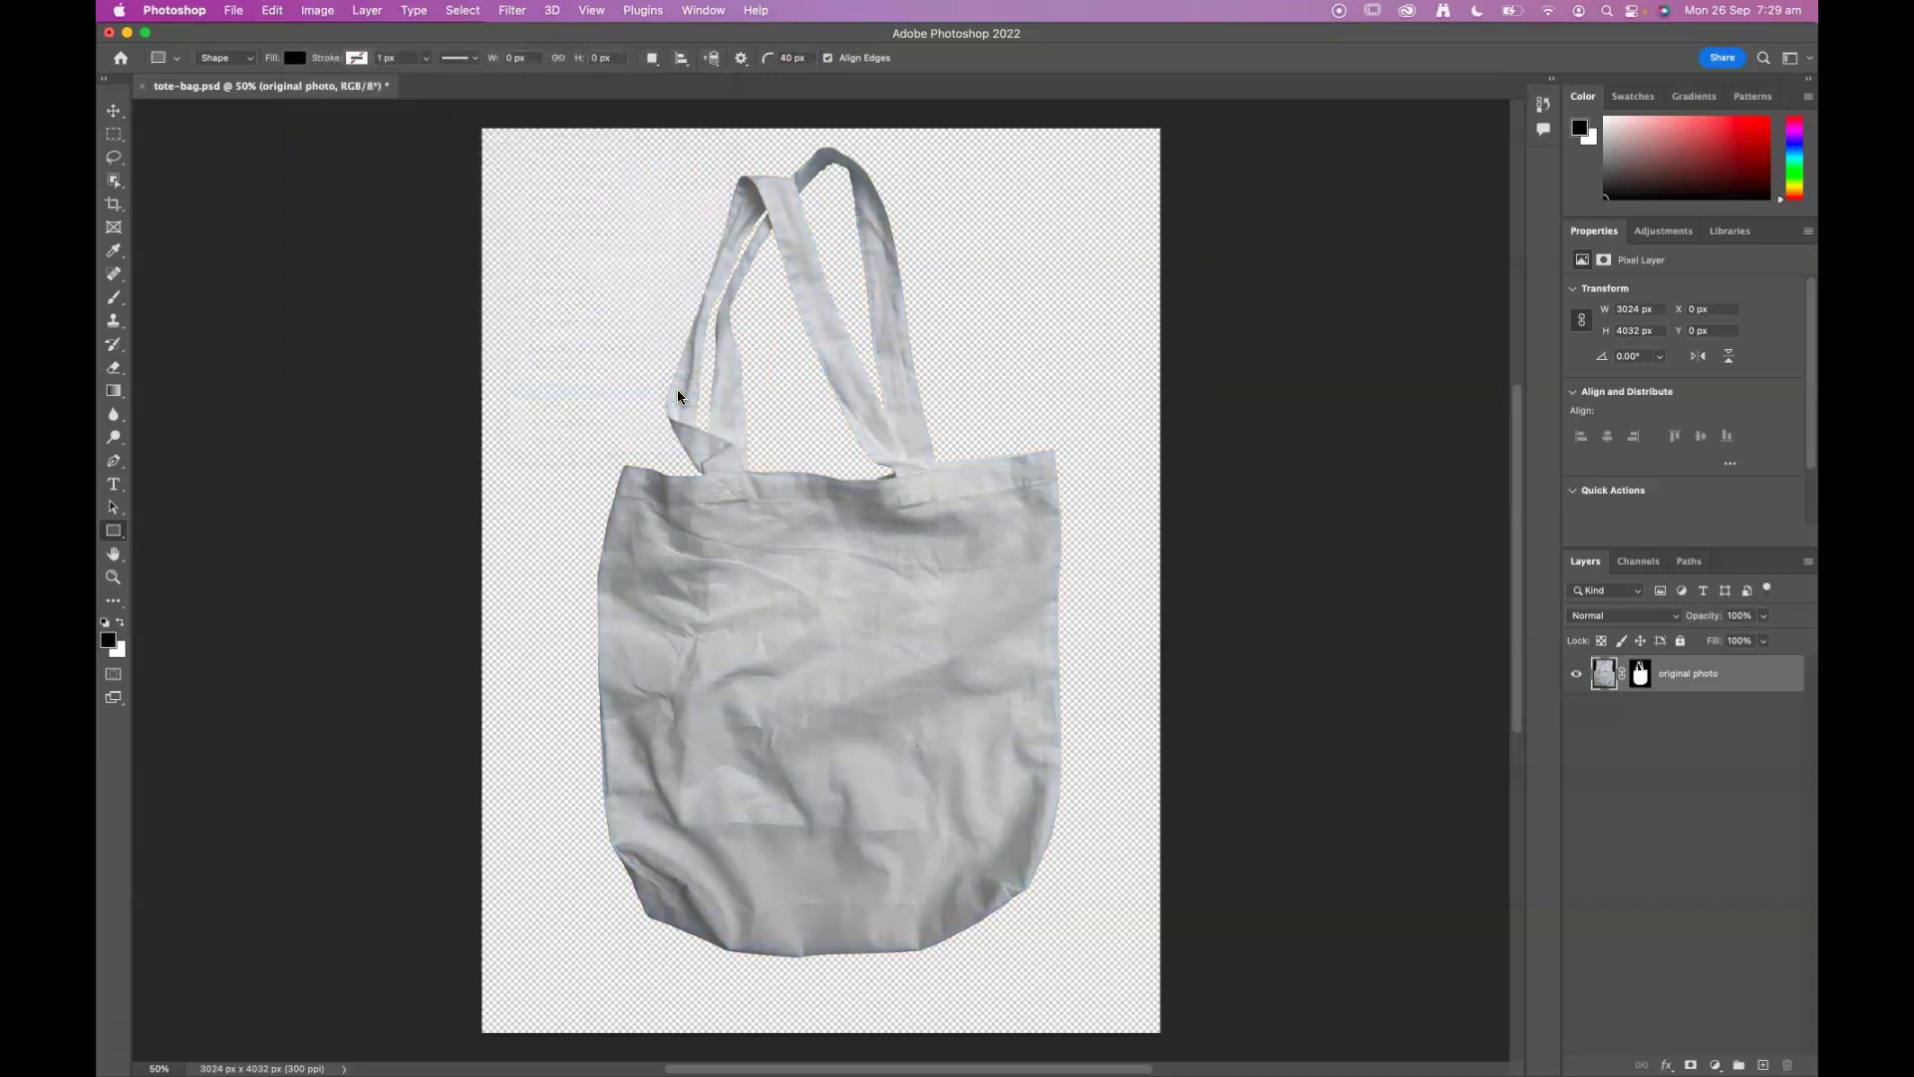
Step: Brighten the bag with a Levels adjustment, setting the input levels to 8 for shadows, about 1.42 for midtones and 229 for highlights
key("super+l")
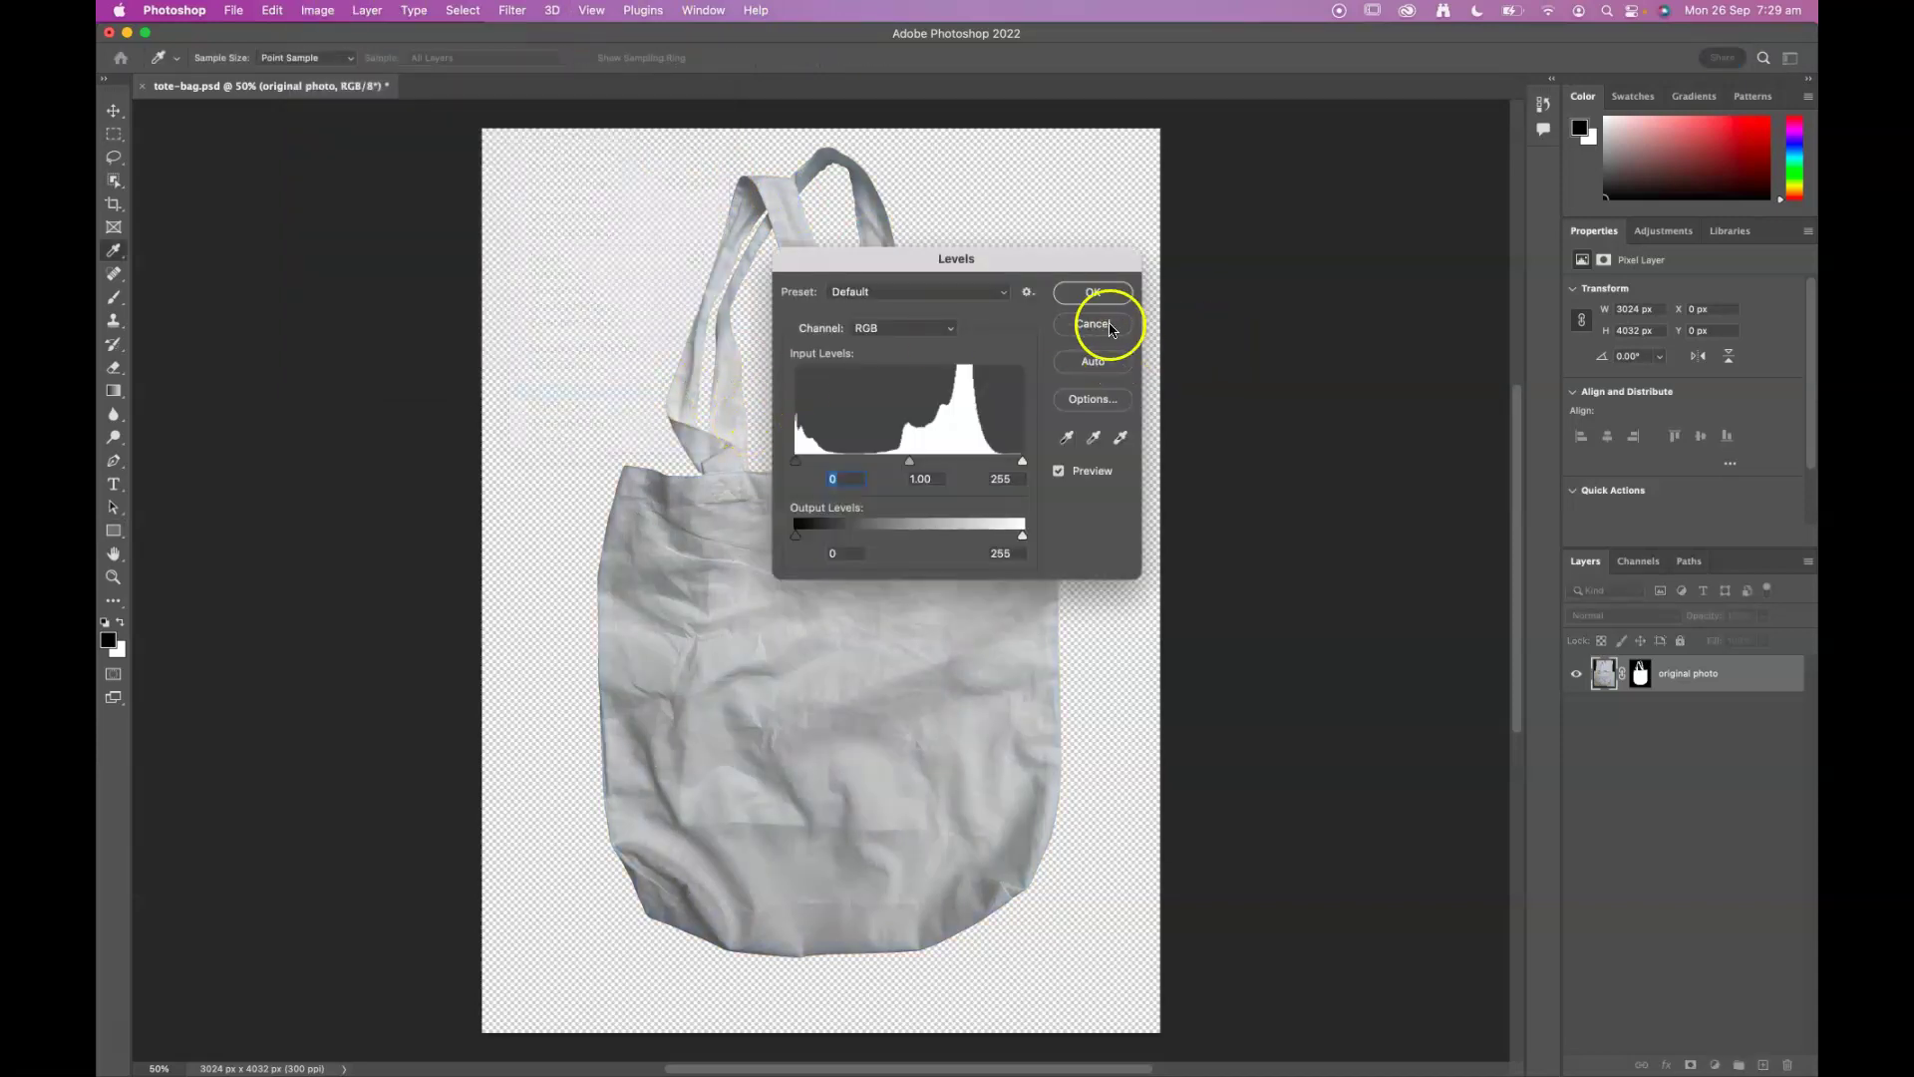
left_click(1113, 325)
left_click(335, 12)
mouse_move(344, 61)
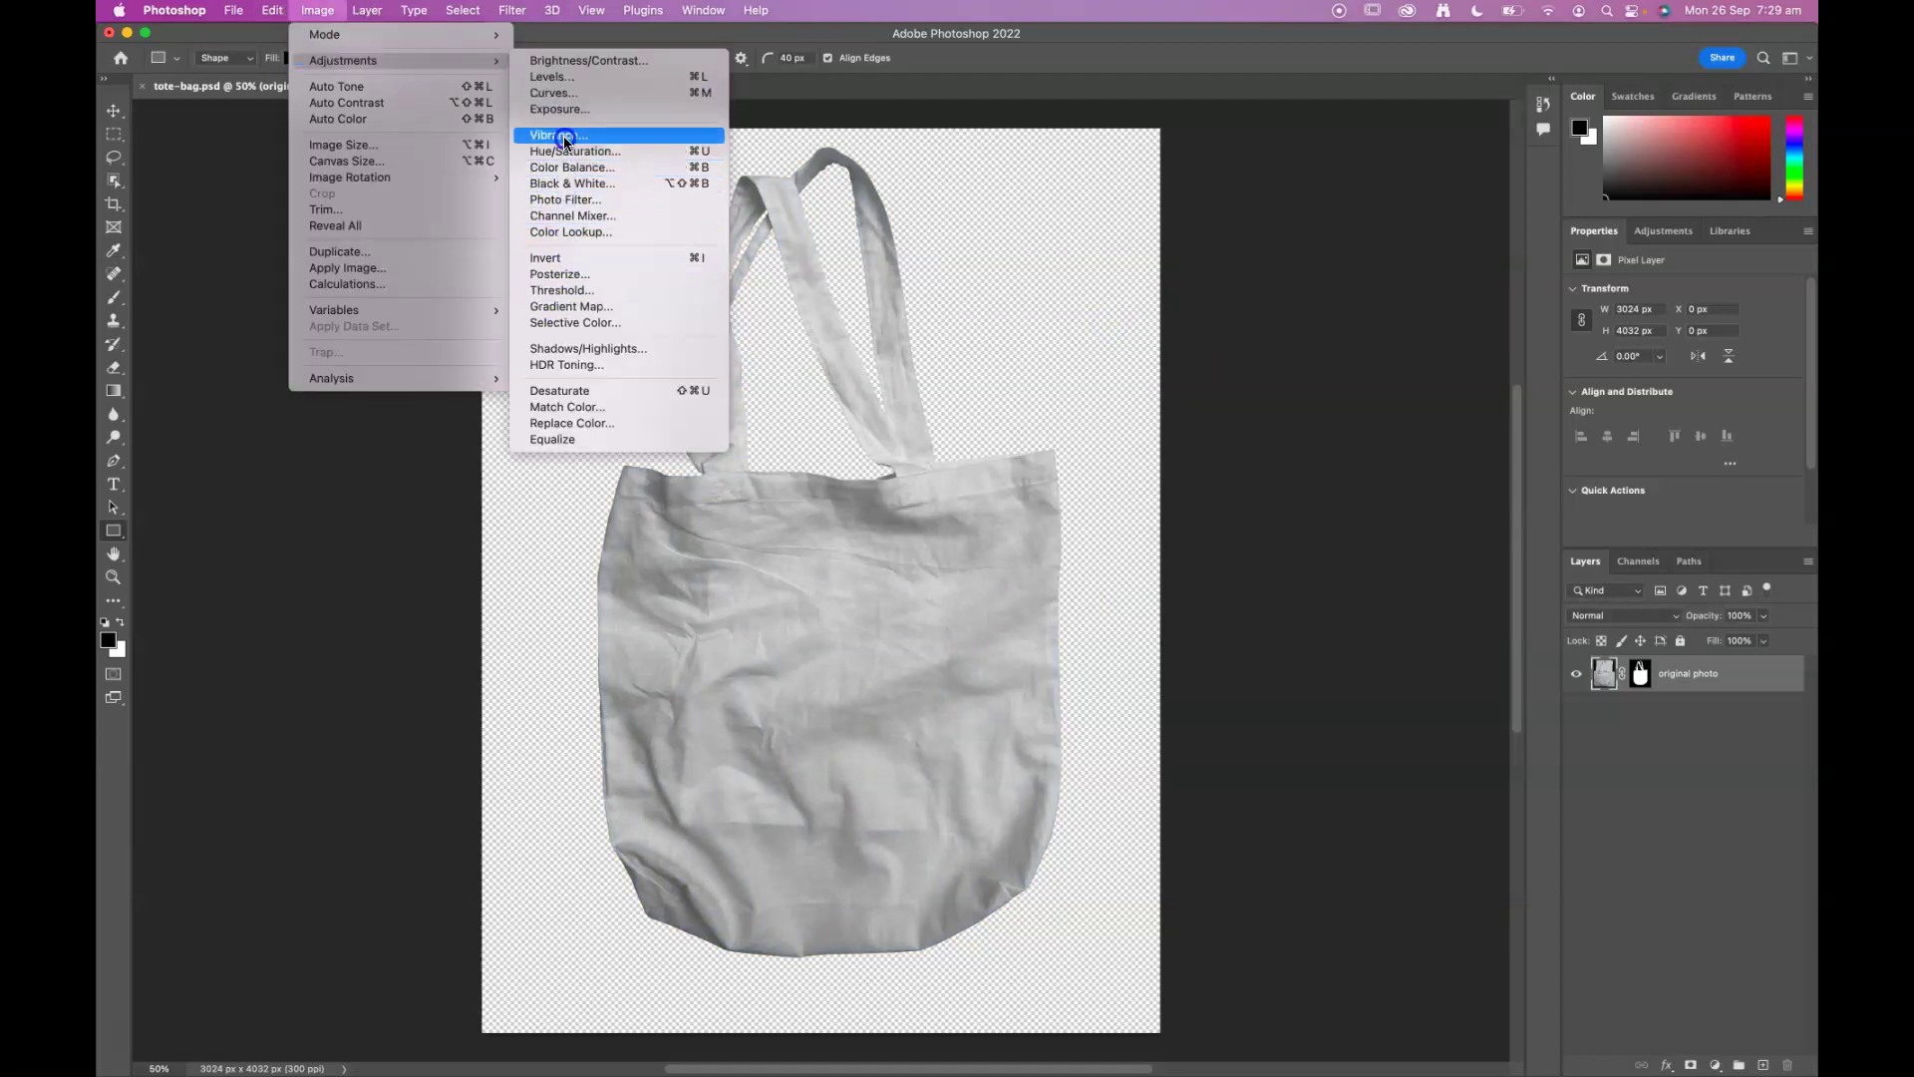
left_click(552, 77)
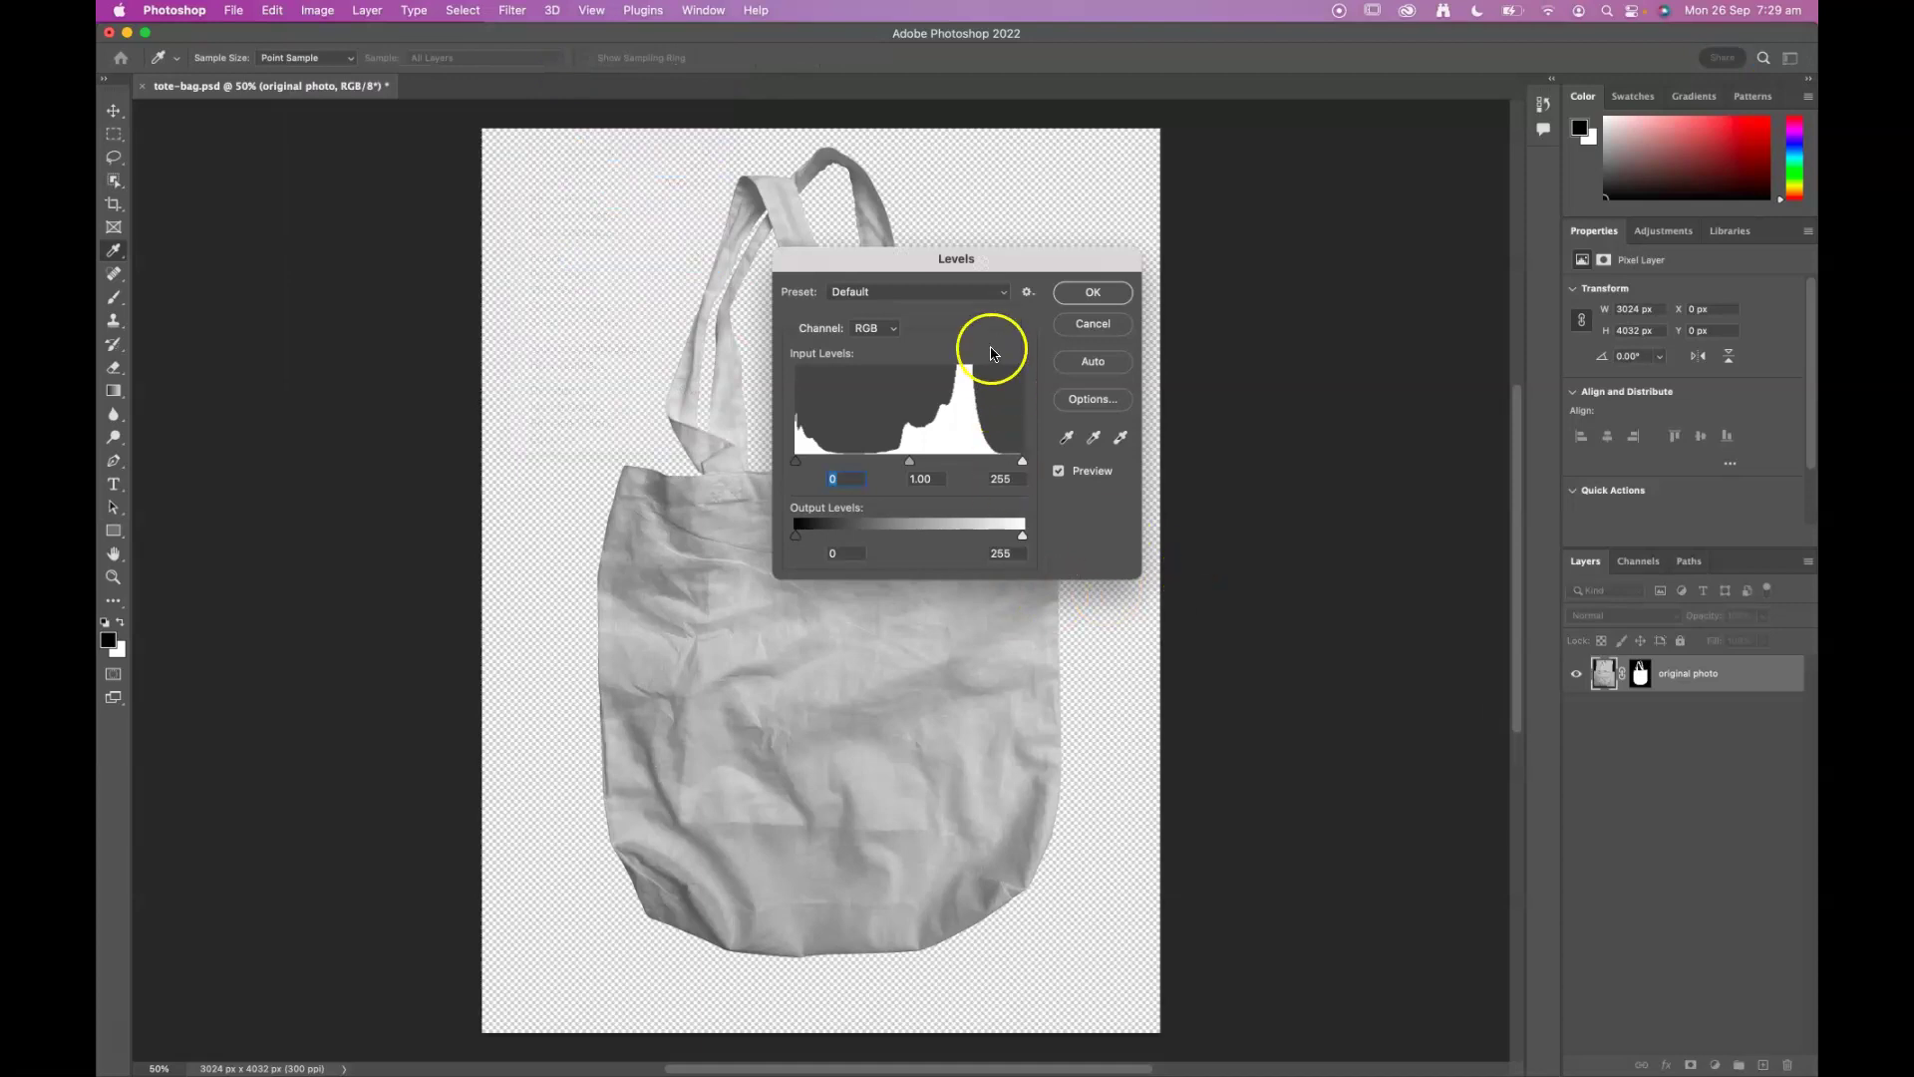
left_click_drag(982, 269, 1322, 436)
left_click_drag(1135, 629, 1147, 632)
left_click_drag(1362, 628, 1217, 634)
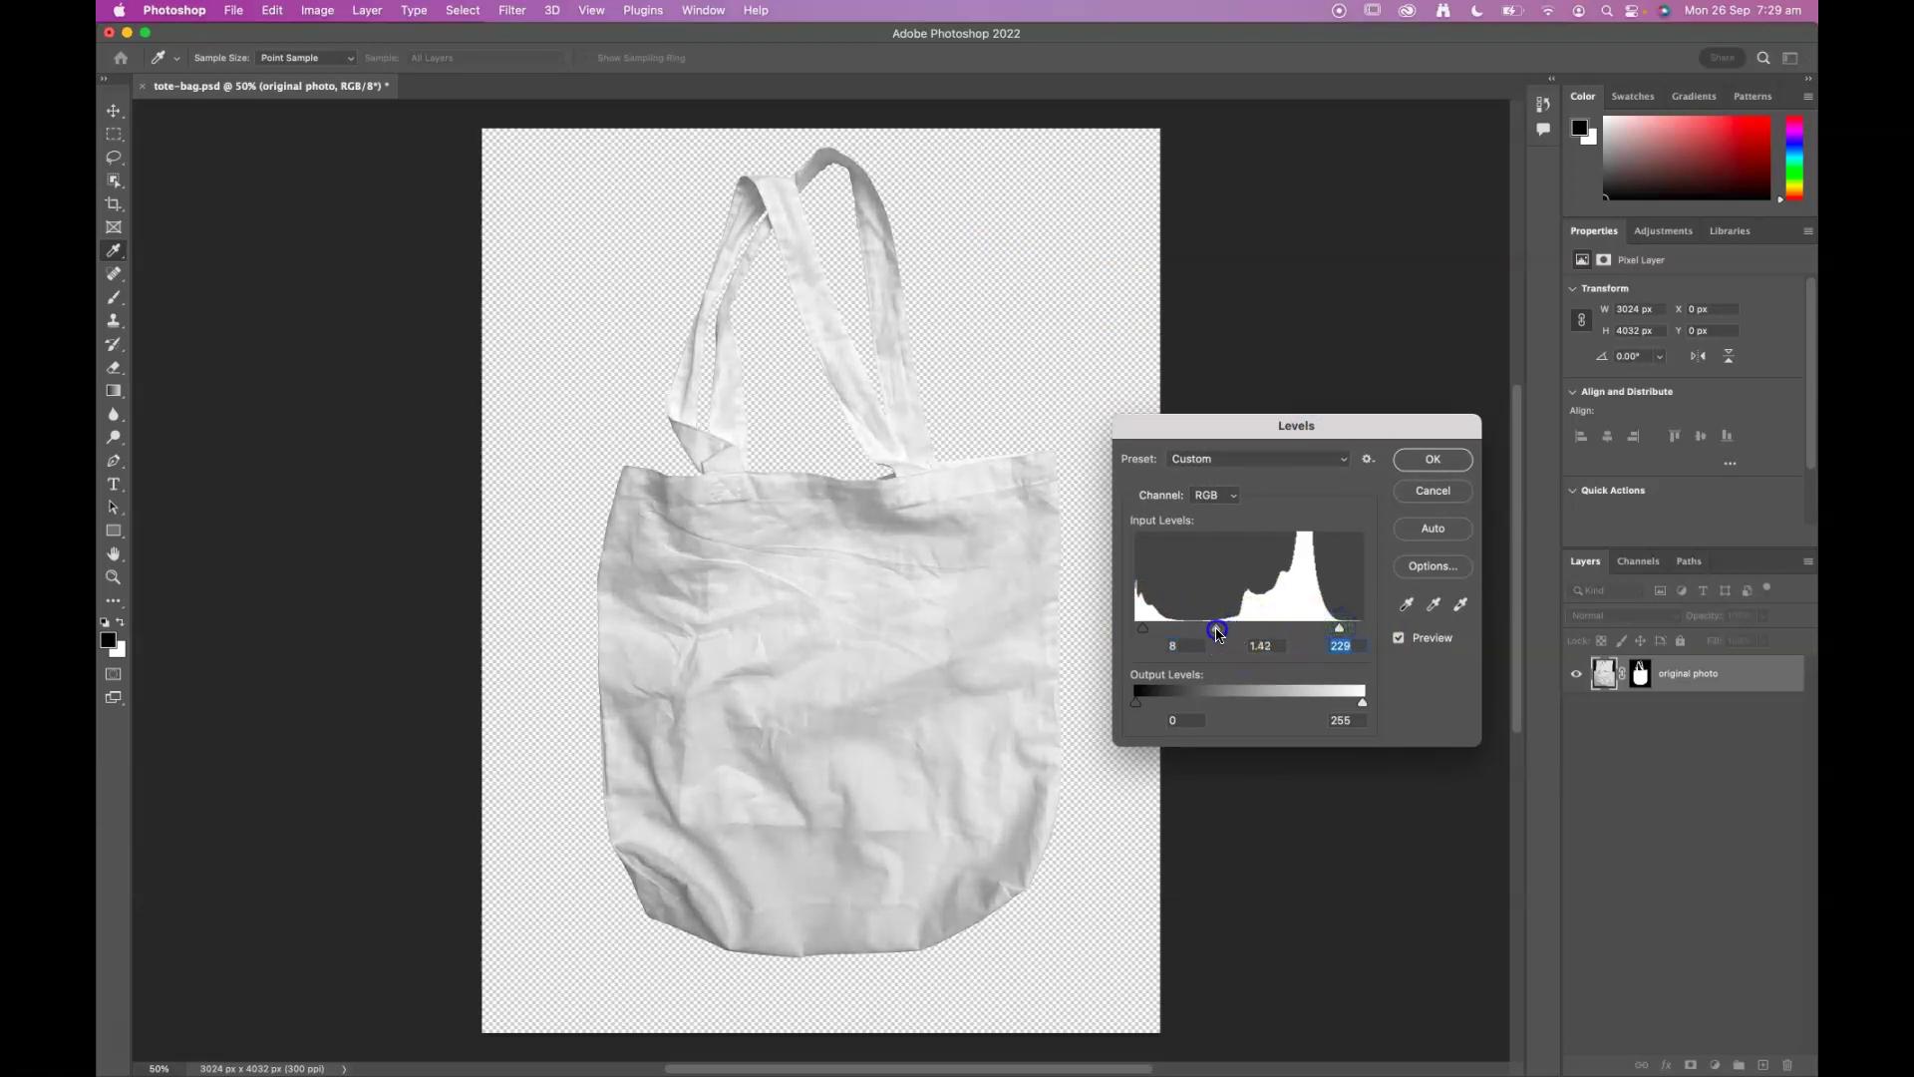
left_click(1434, 460)
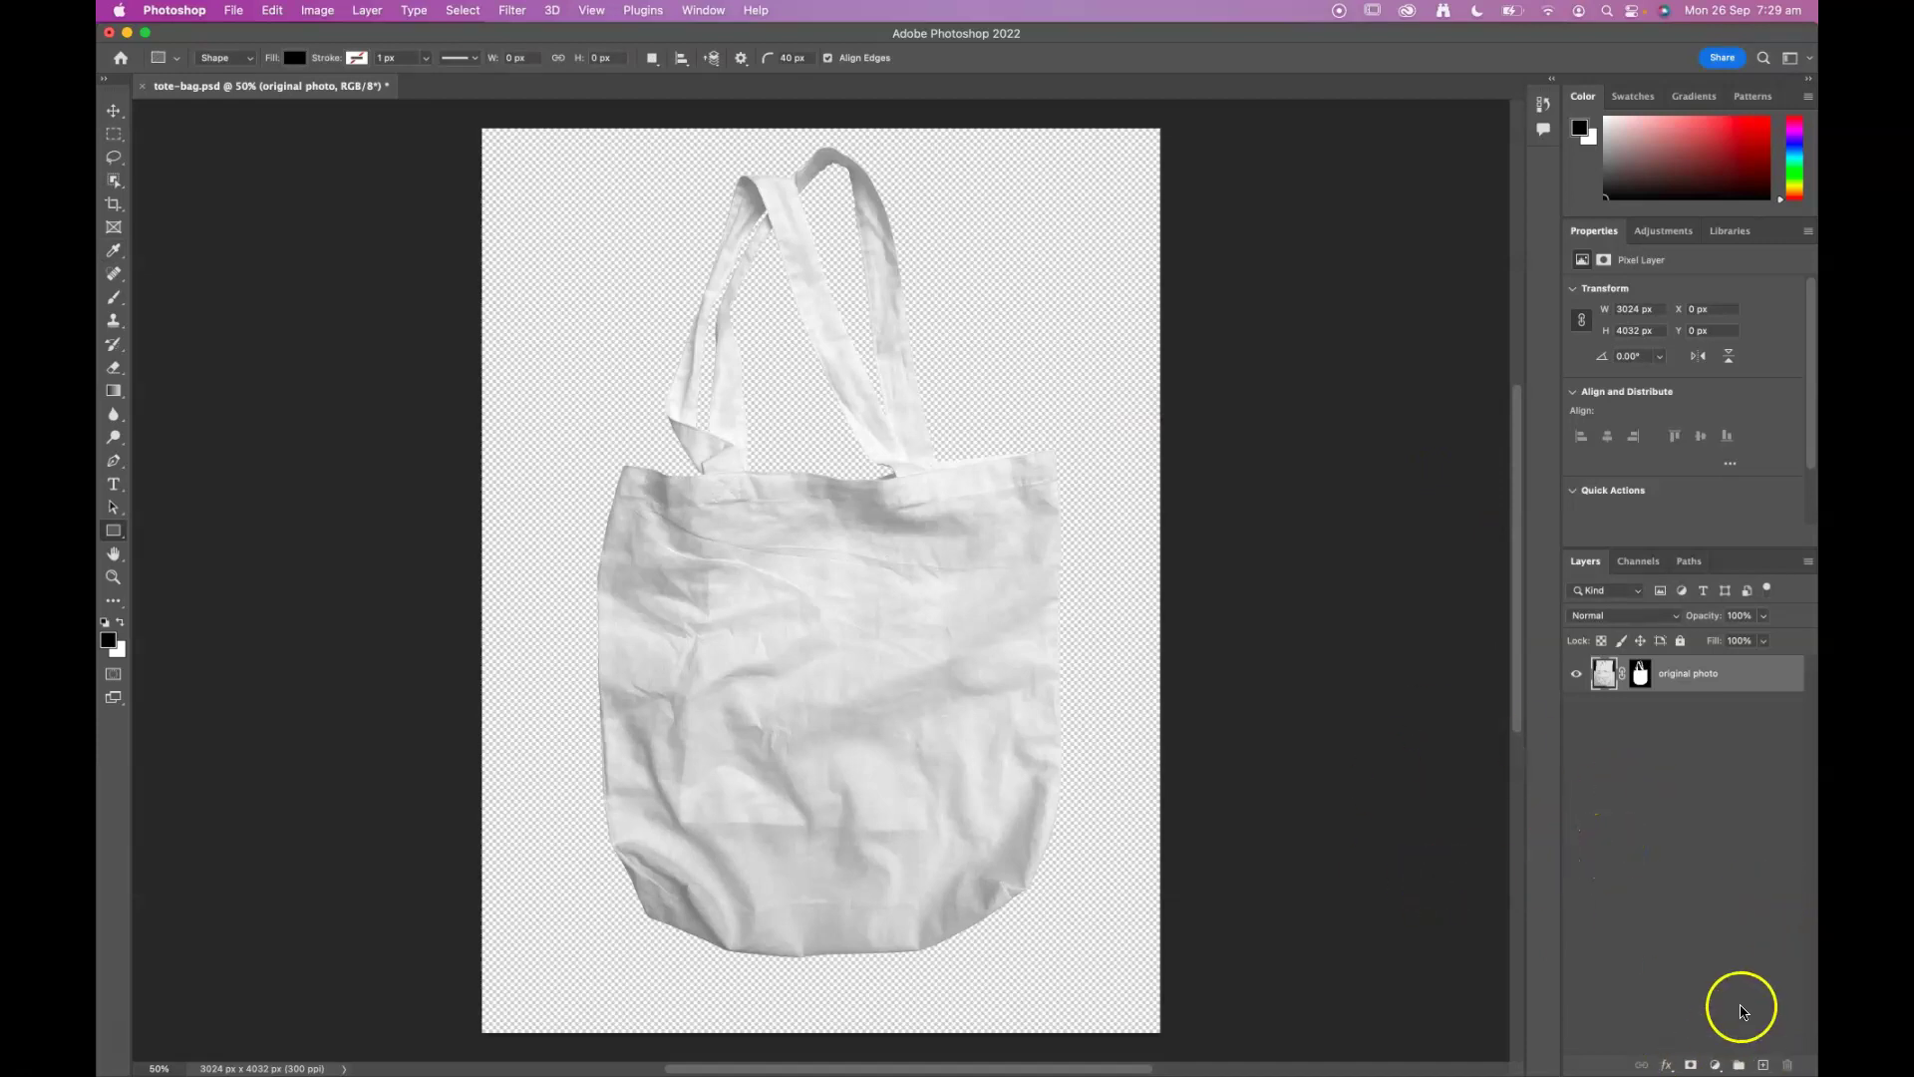
Step: Add a Solid Color fill layer in green #397c52 above the original photo layer
left_click(1714, 1065)
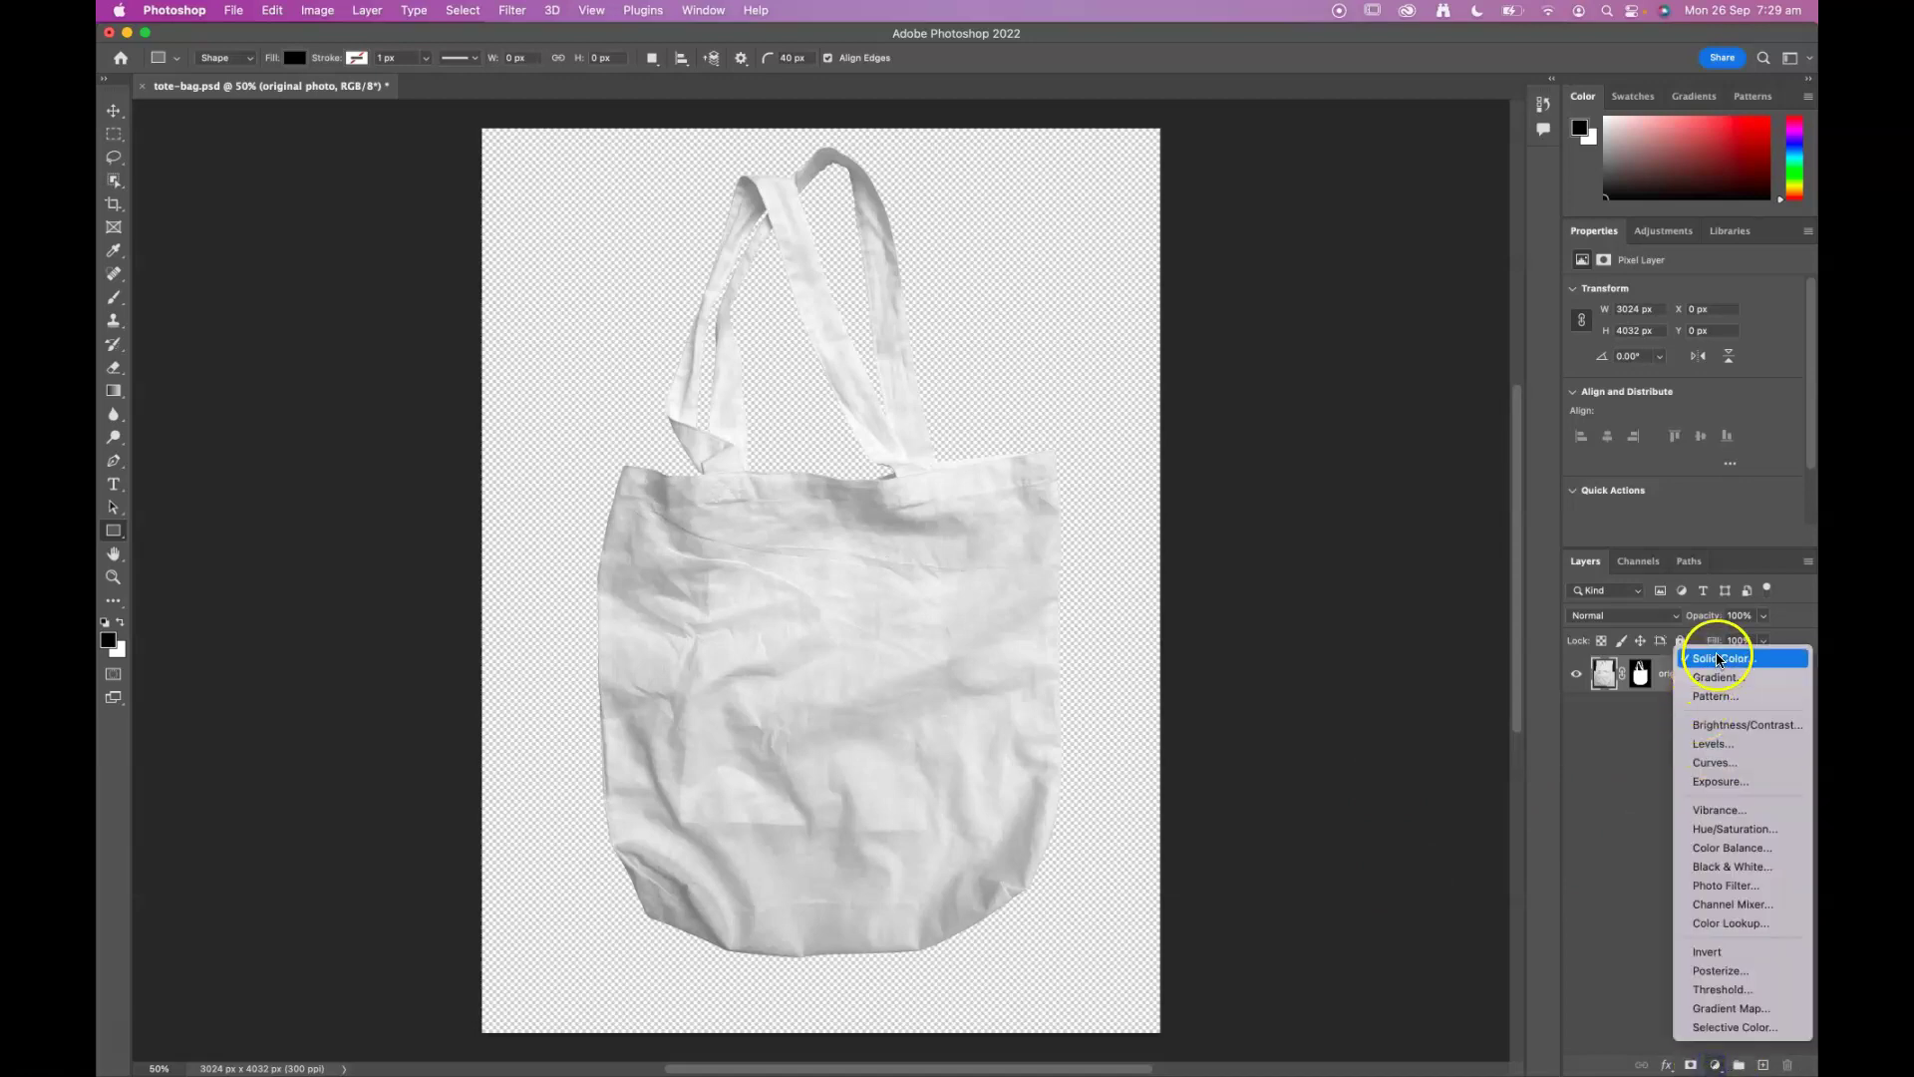
left_click(1713, 658)
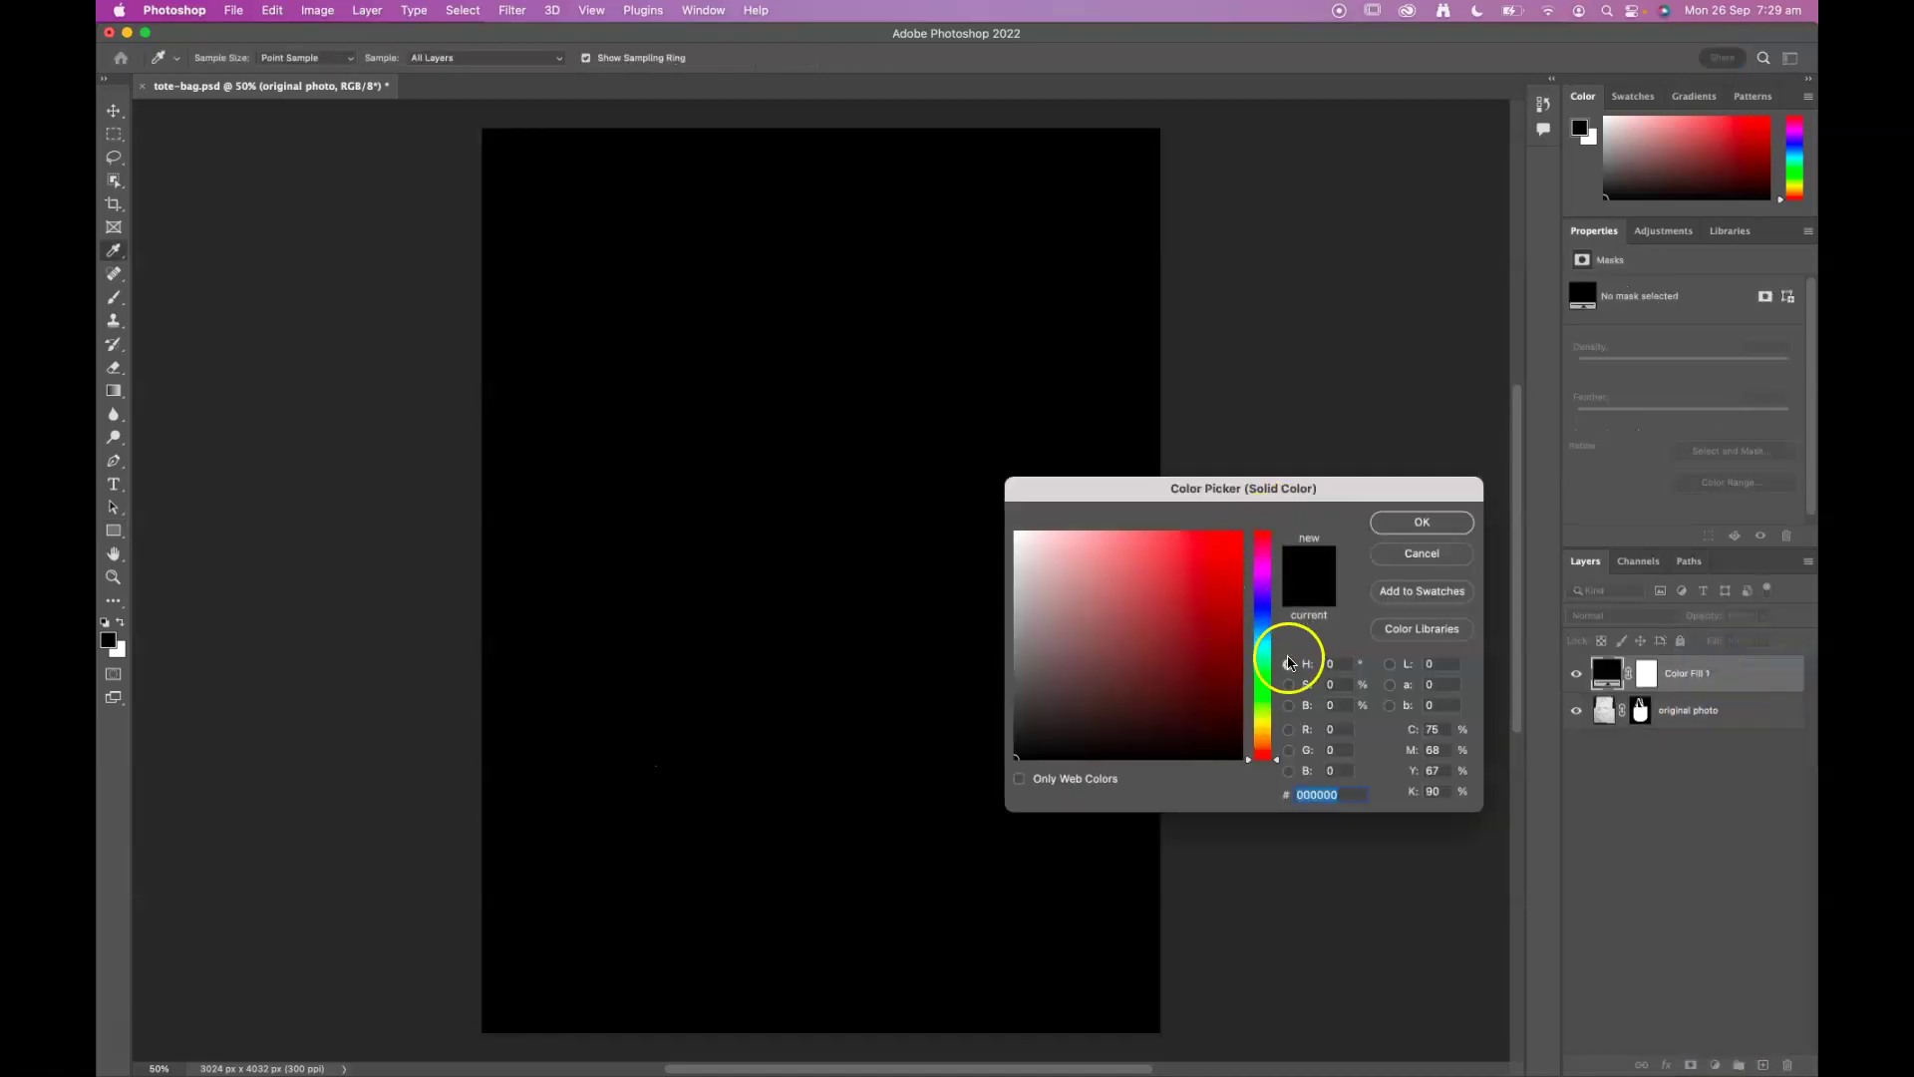
left_click(1267, 744)
left_click_drag(1274, 625, 1258, 666)
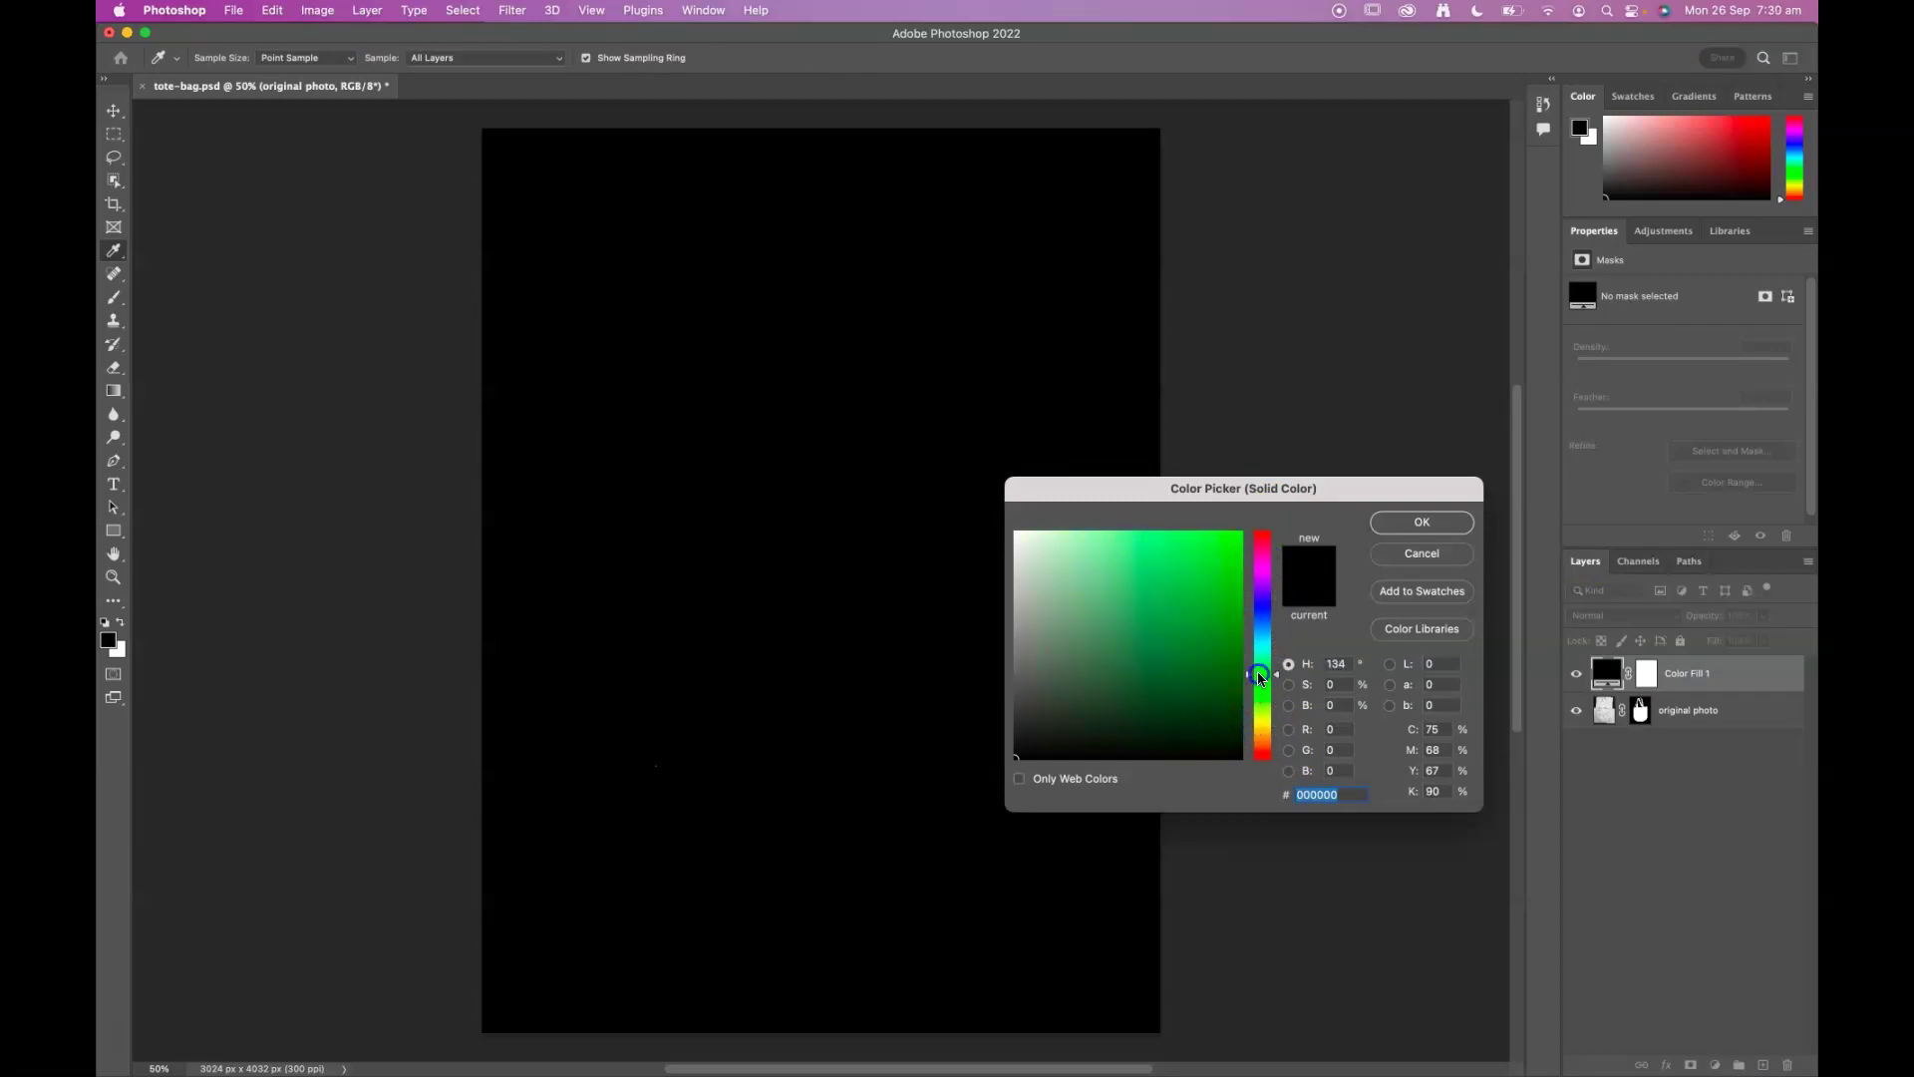
left_click(1141, 607)
left_click_drag(1141, 607, 1137, 649)
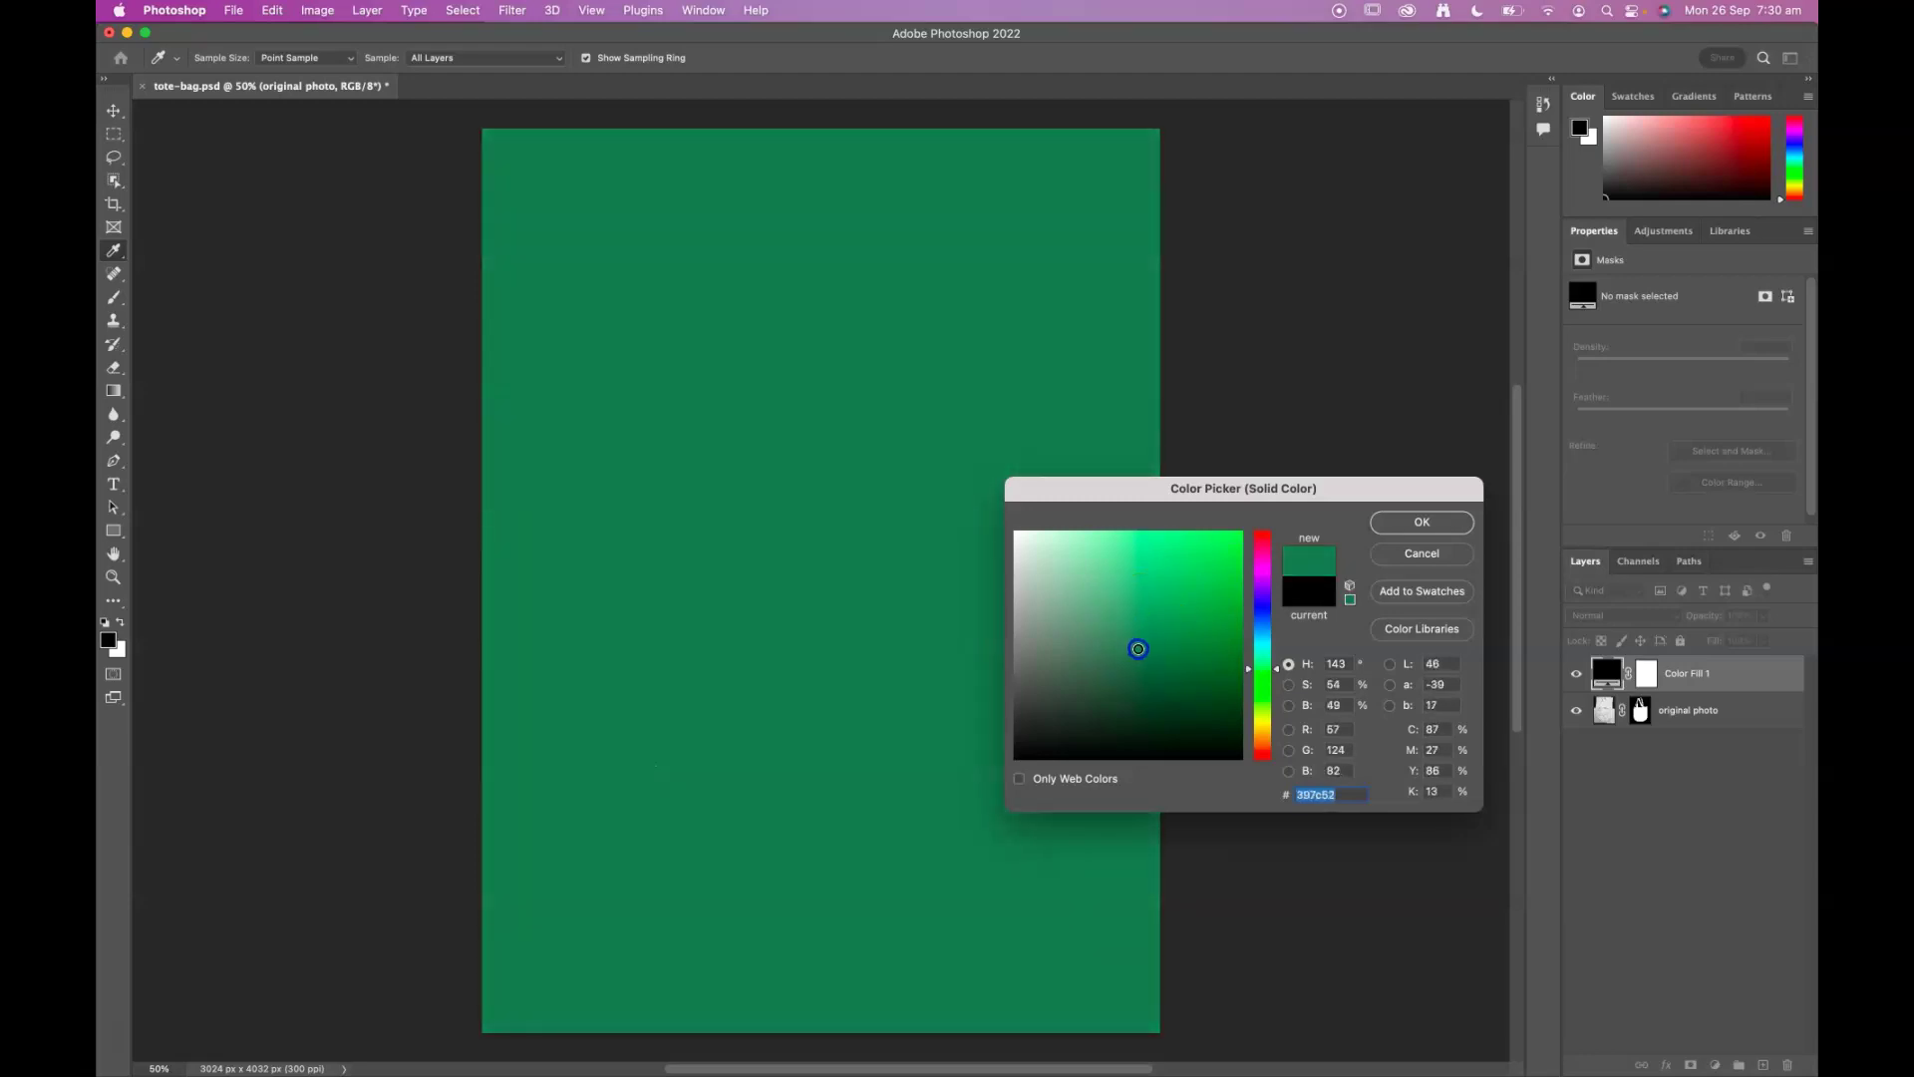
left_click(1412, 522)
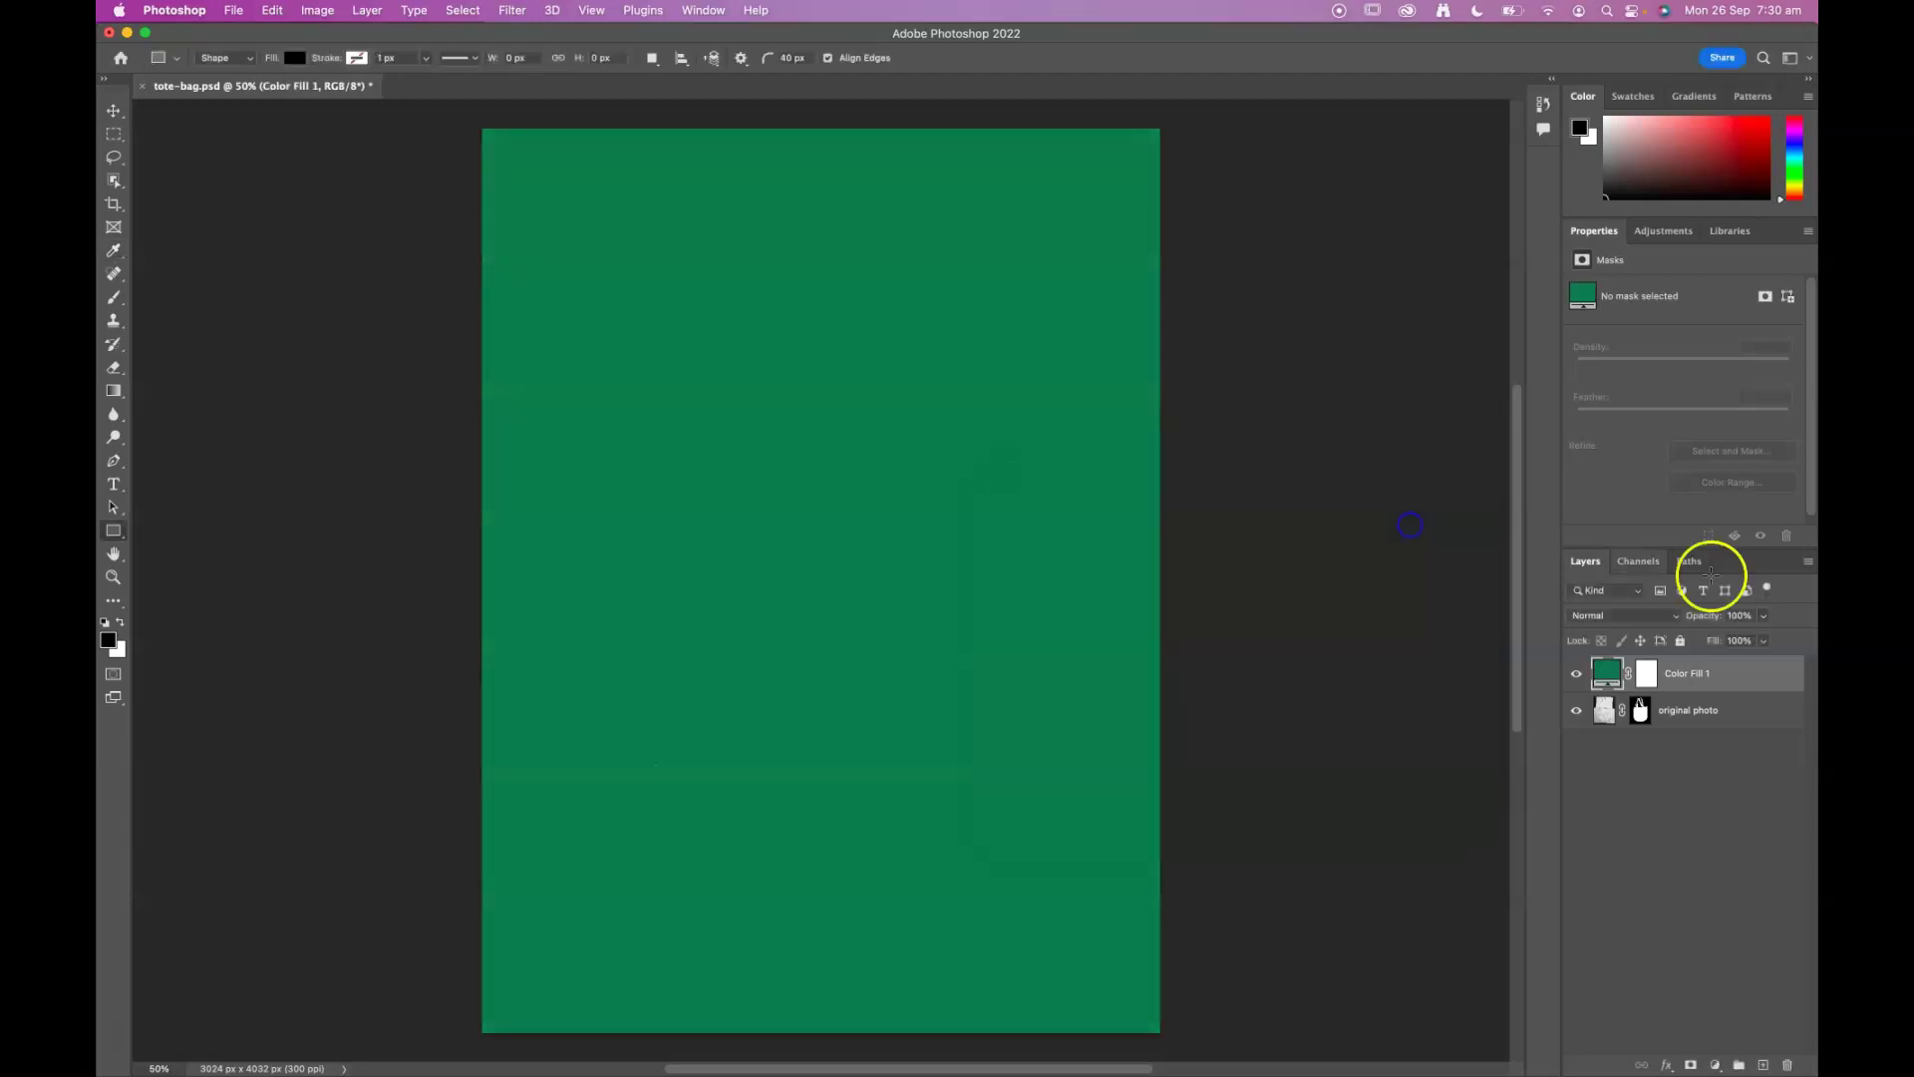
Step: Place the green fill layer beneath the original photo layer, and select the photo layer with the Move tool active
left_click_drag(1696, 678, 1690, 726)
left_click(1708, 738)
left_click(1047, 496)
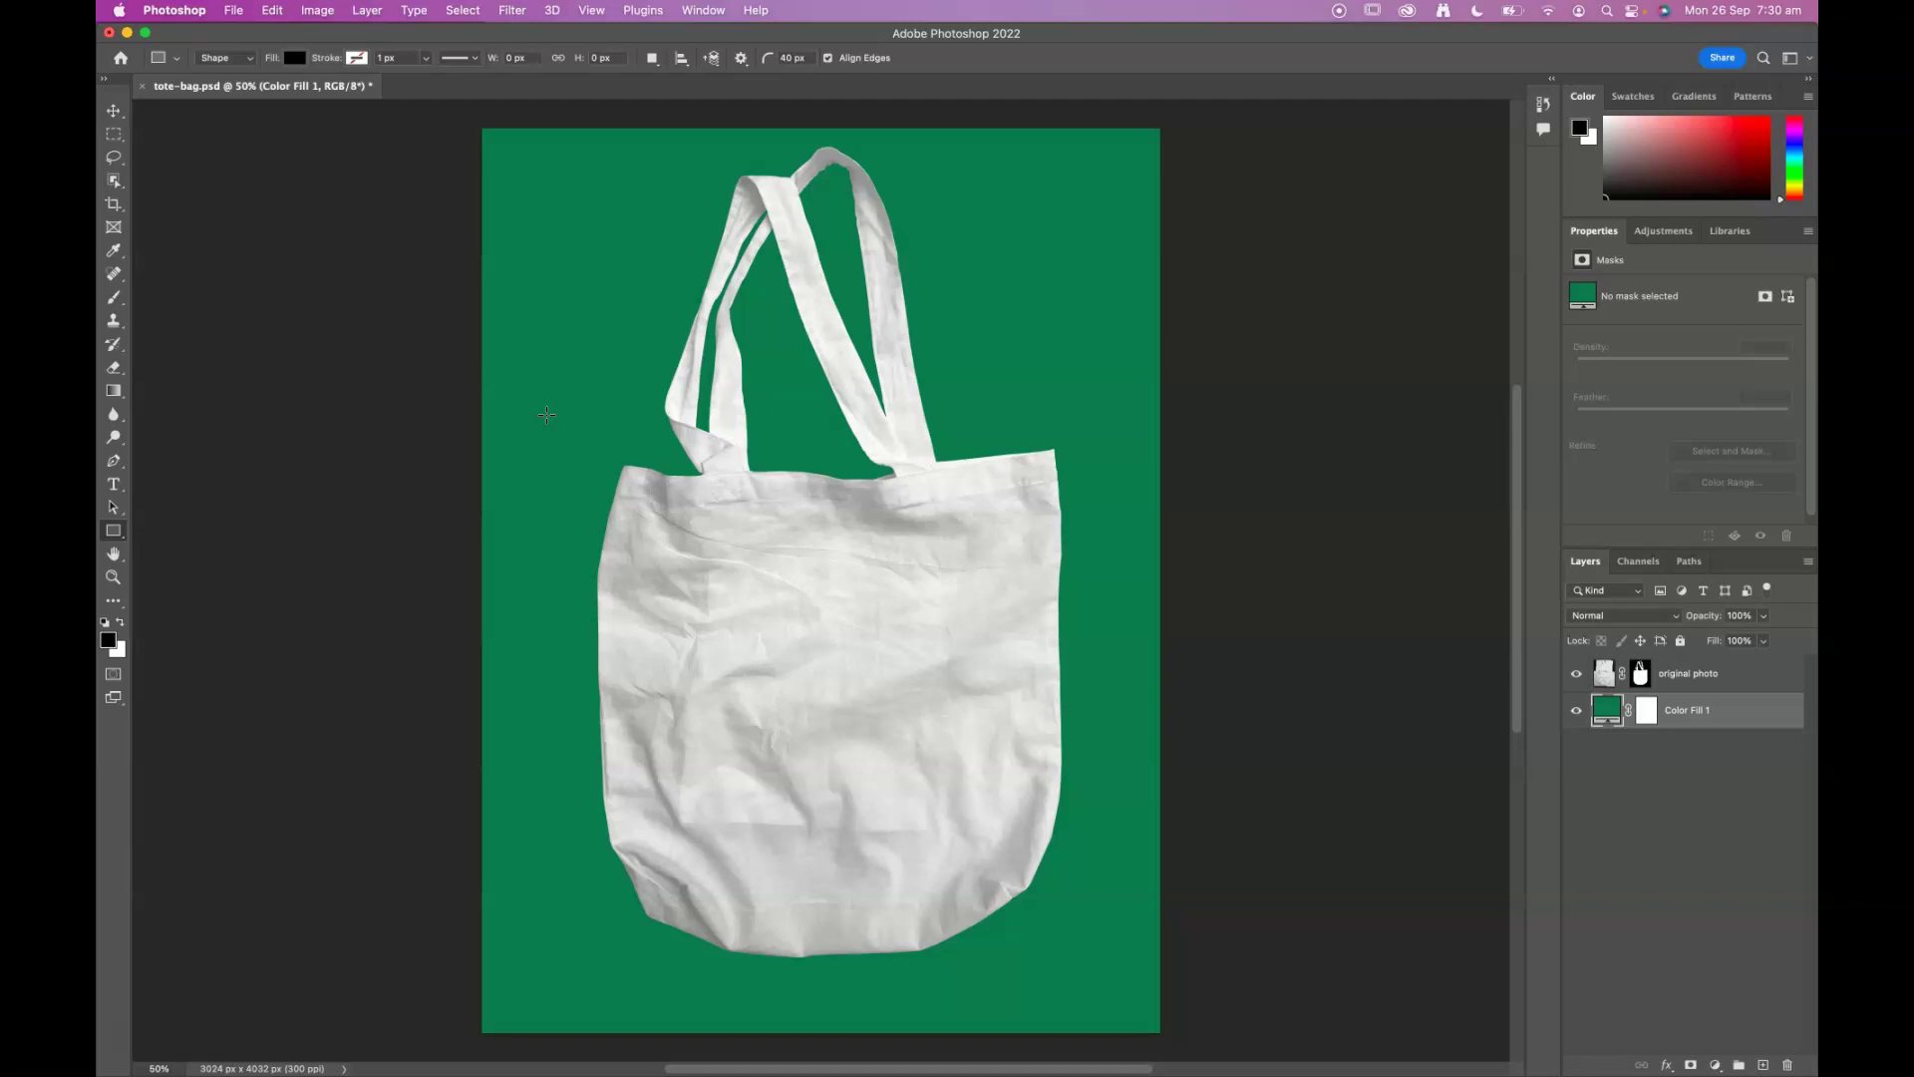
left_click(117, 112)
left_click(1672, 674)
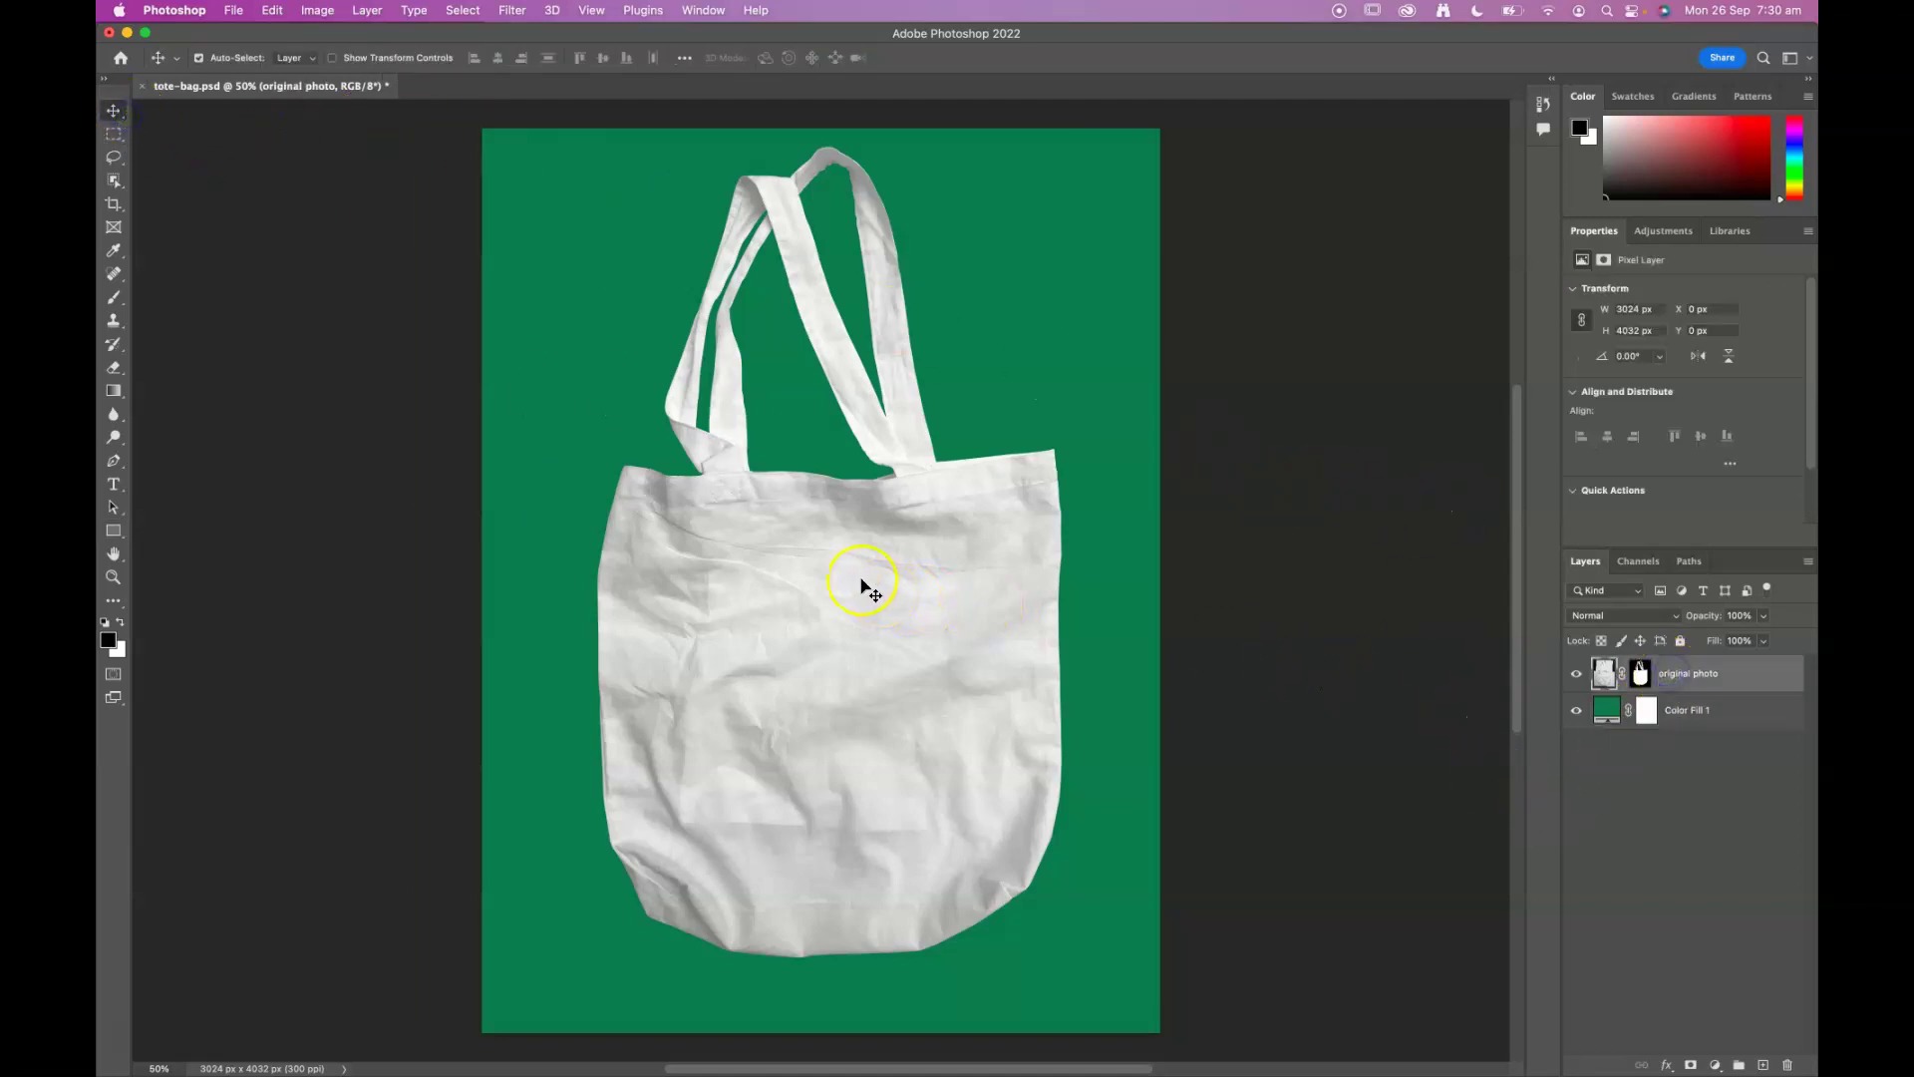
Step: Move the bag down 100 px and marquee-select a rectangle about 1772 × 1731 px over the bag's body
left_click_drag(873, 591, 874, 596)
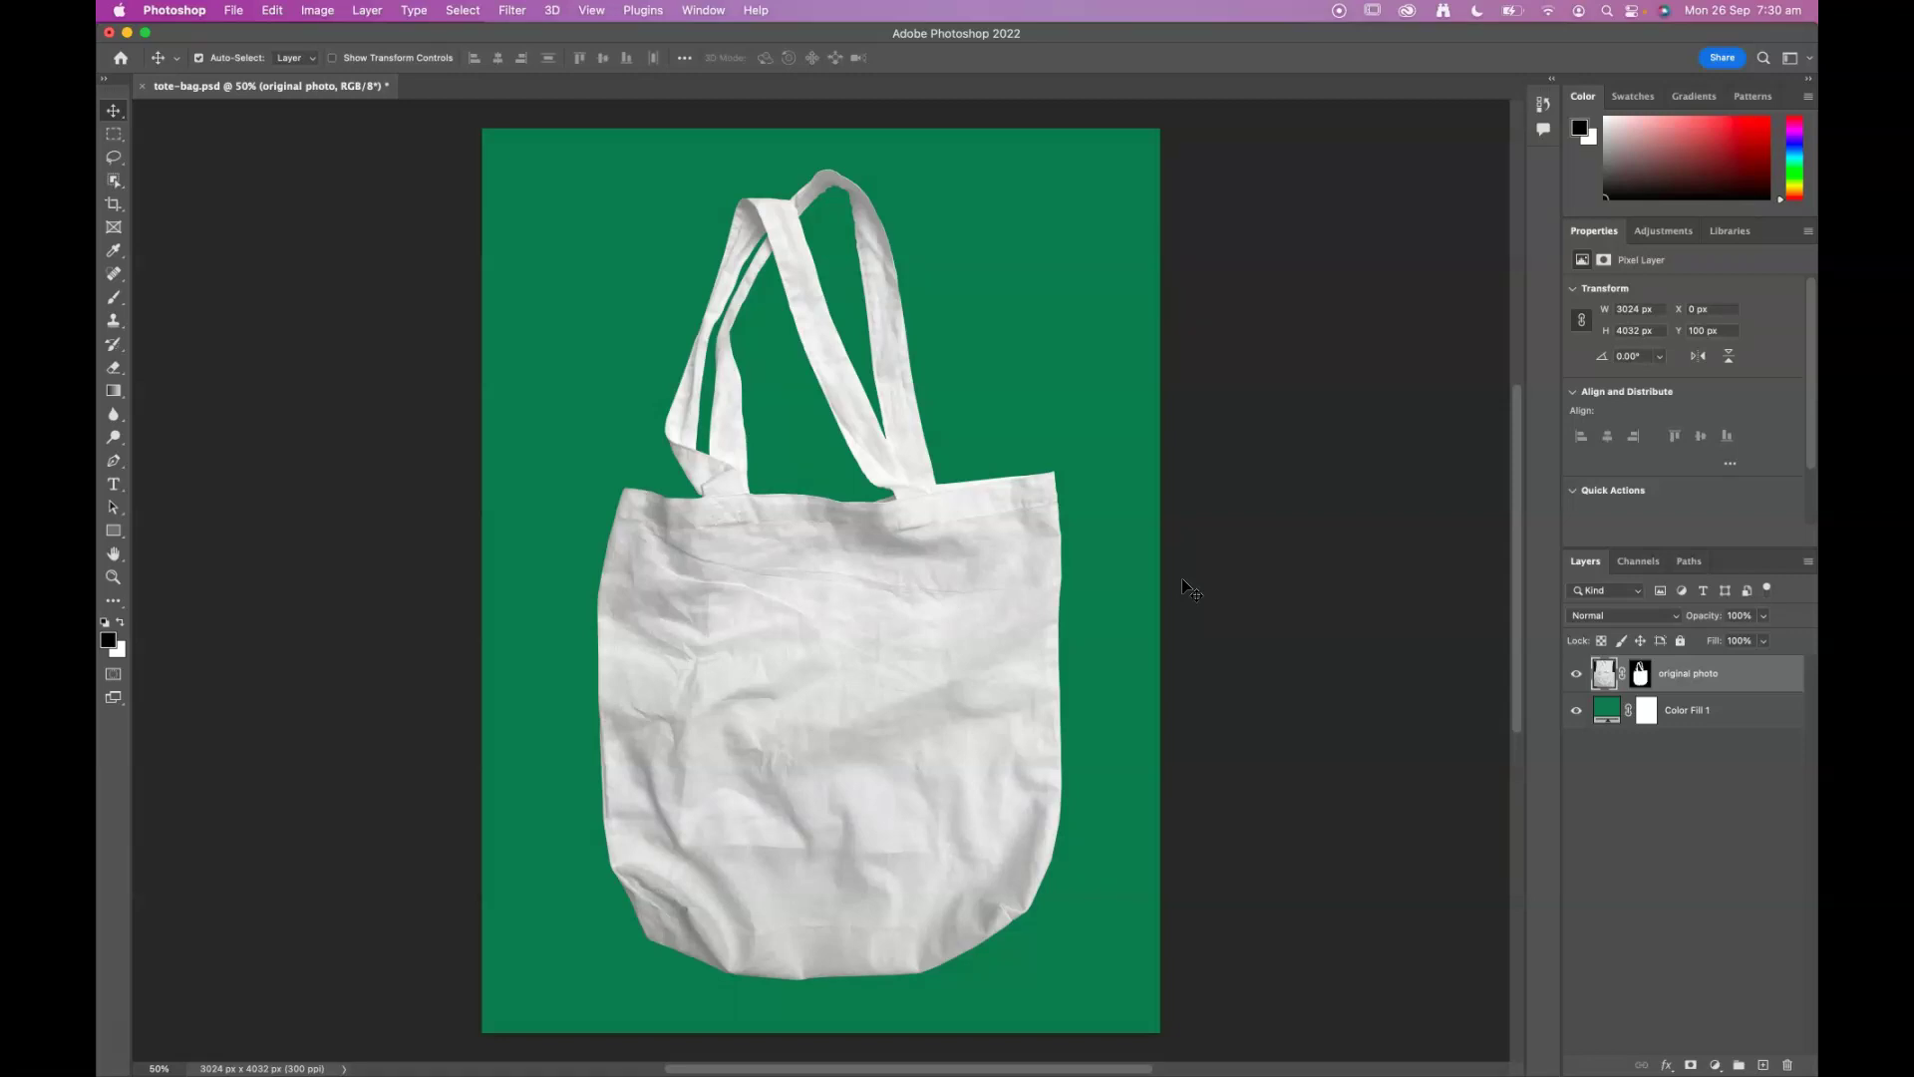
left_click(111, 134)
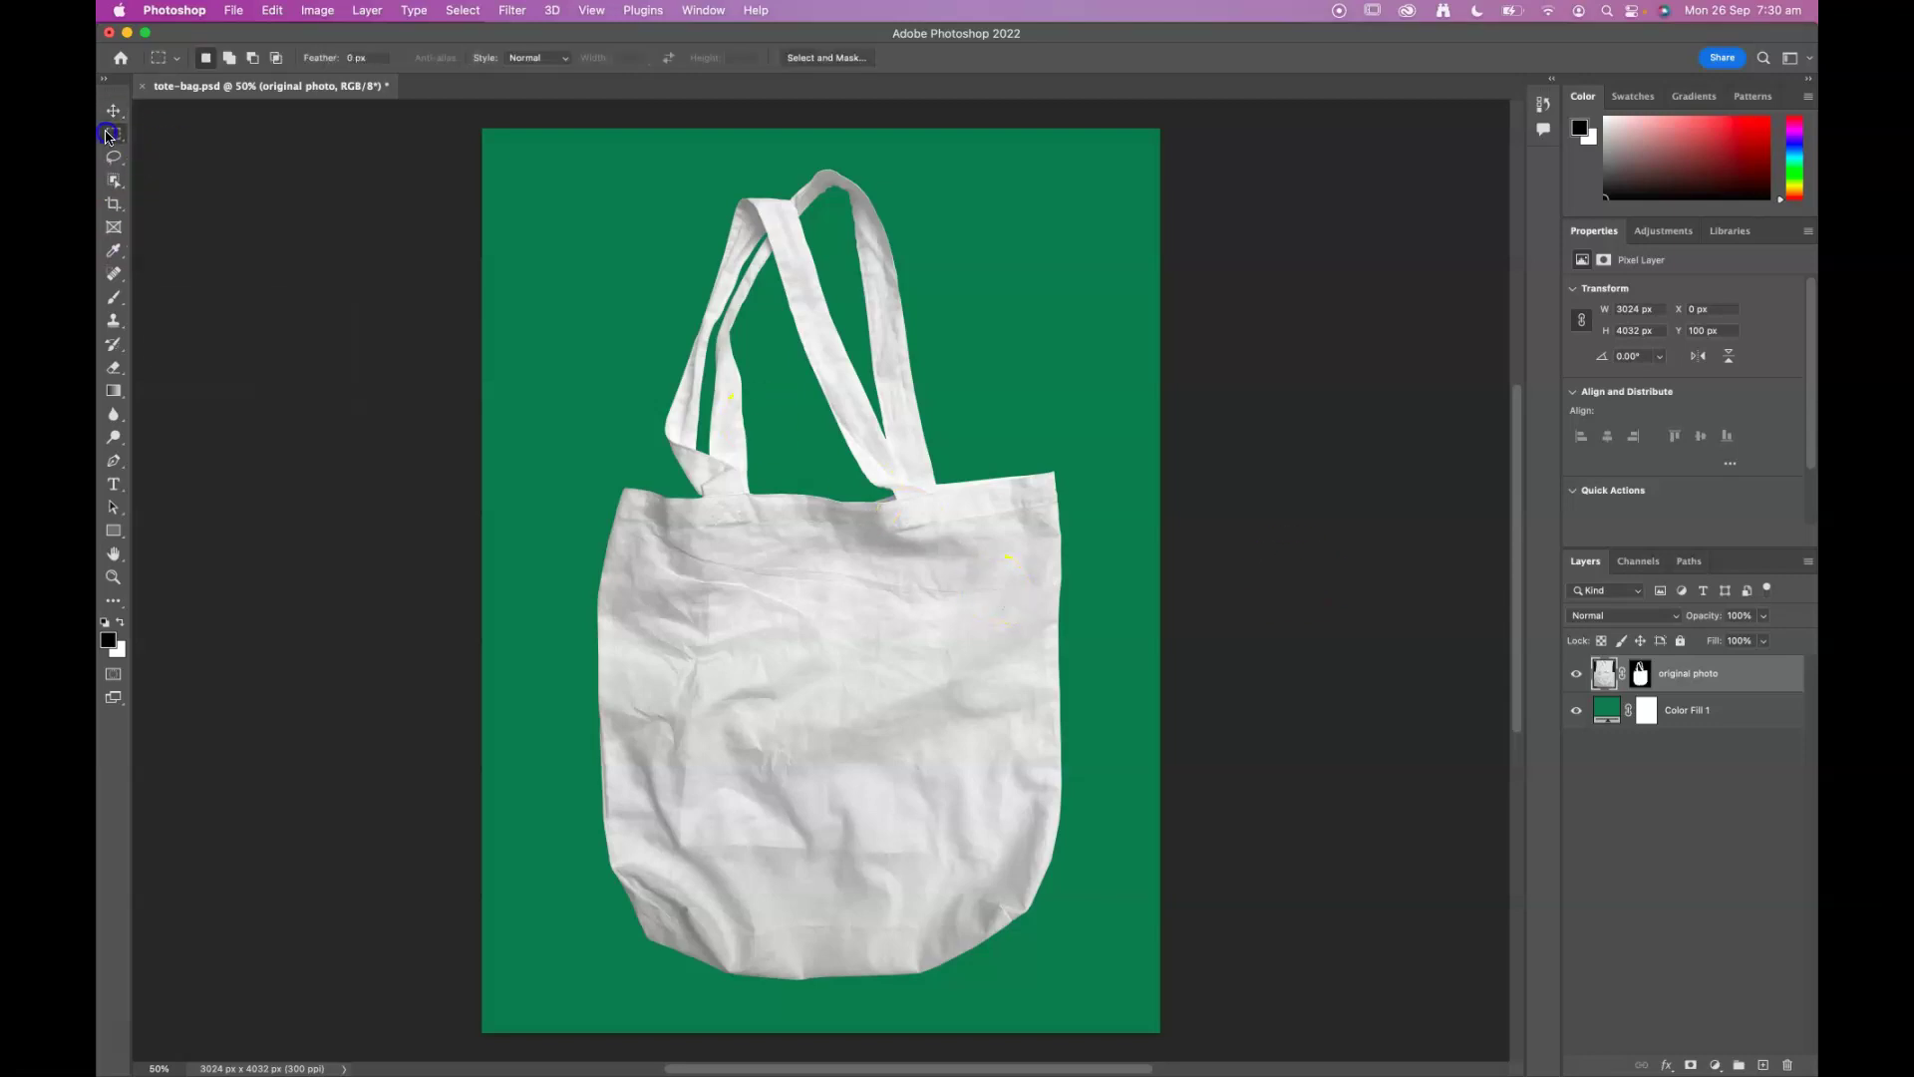
left_click_drag(632, 529, 1028, 916)
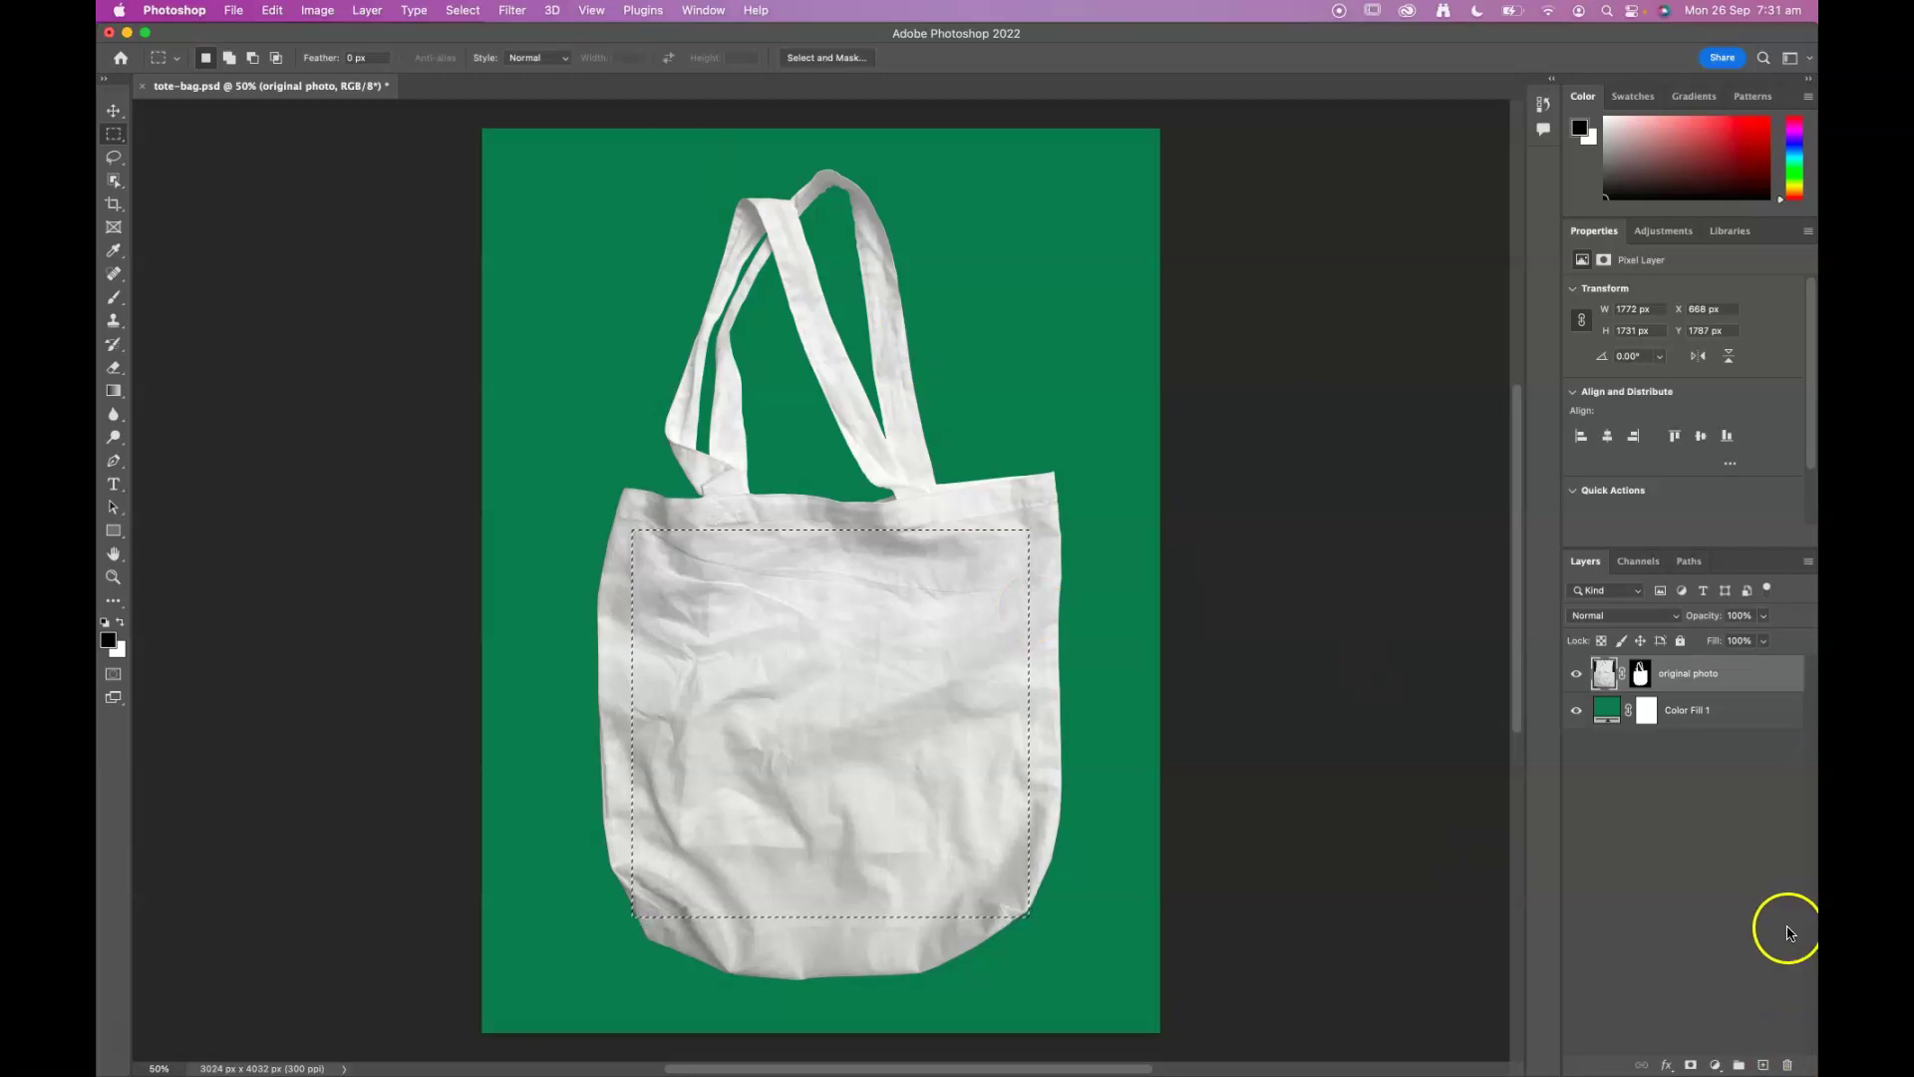
Step: Fill the rectangular selection with the white background colour on a new layer above the original photo, and deselect
left_click(1762, 1063)
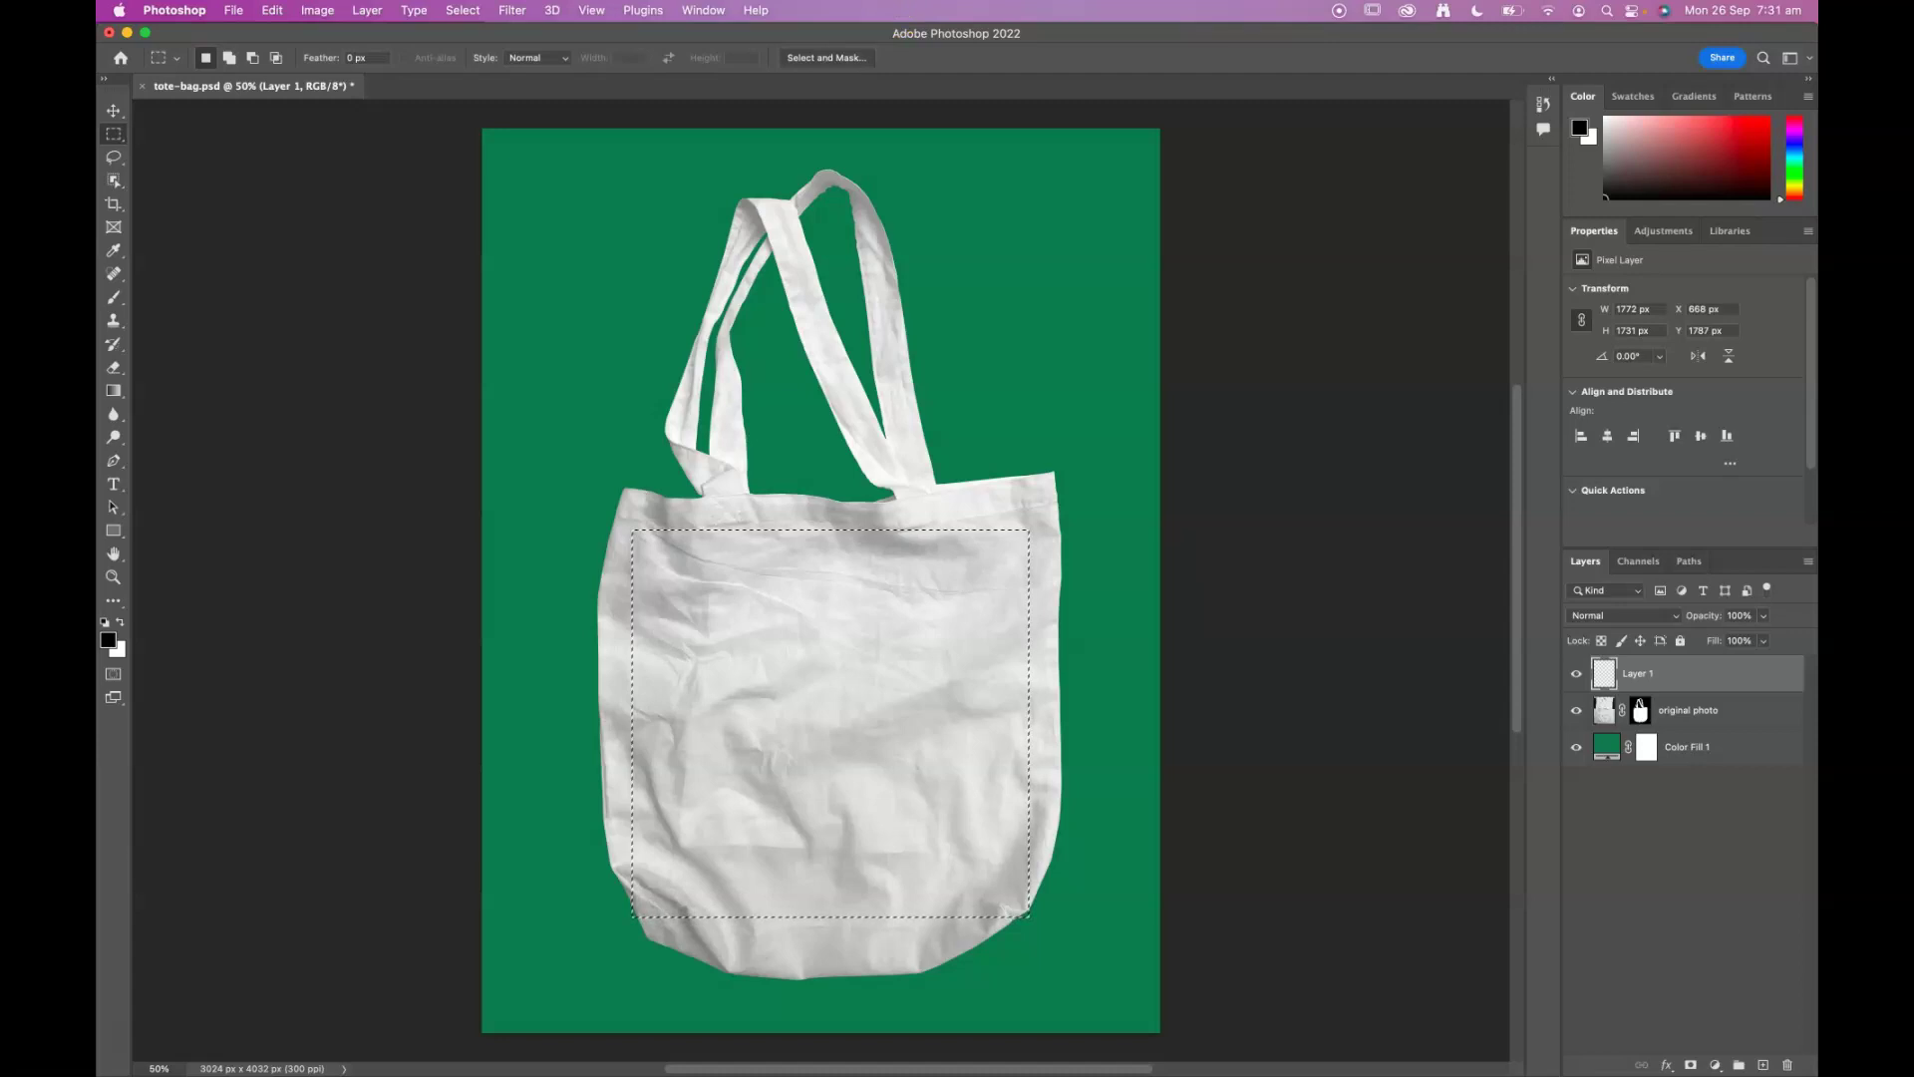
left_click(302, 10)
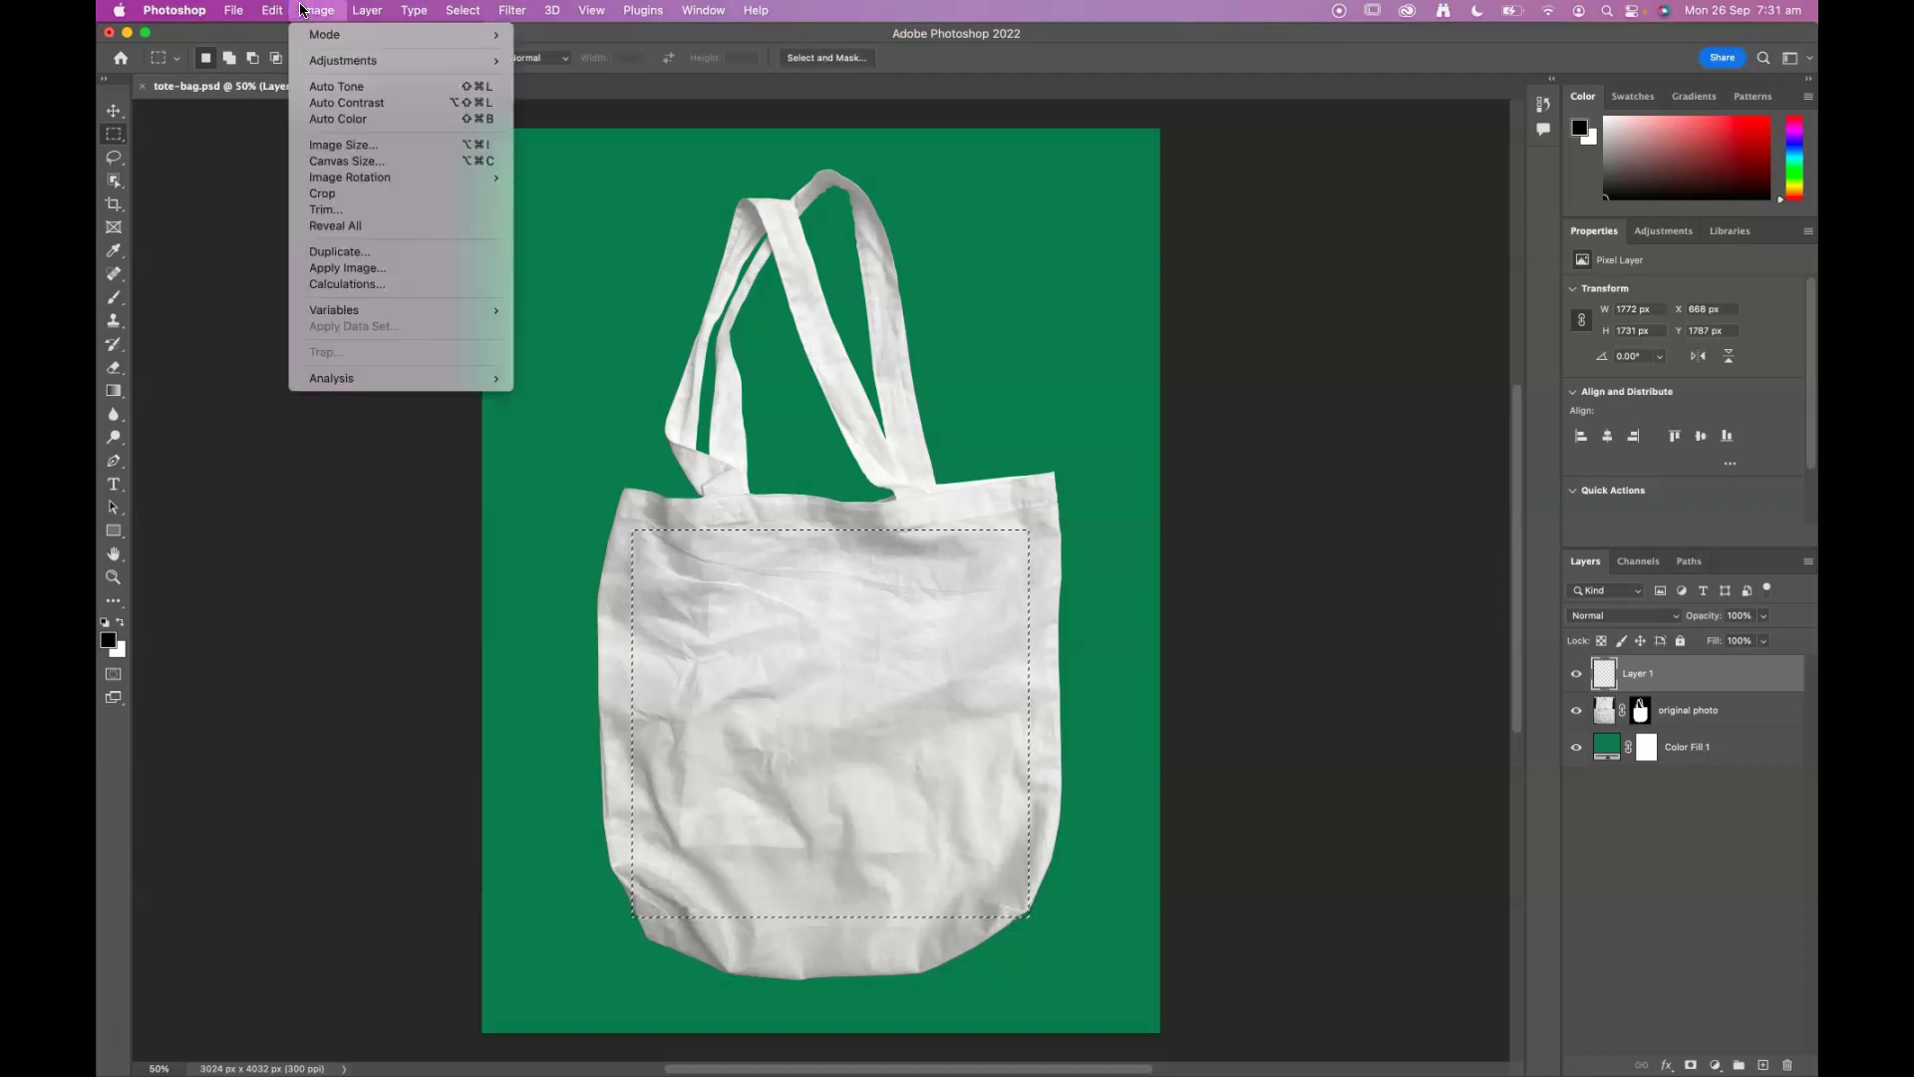
left_click(285, 8)
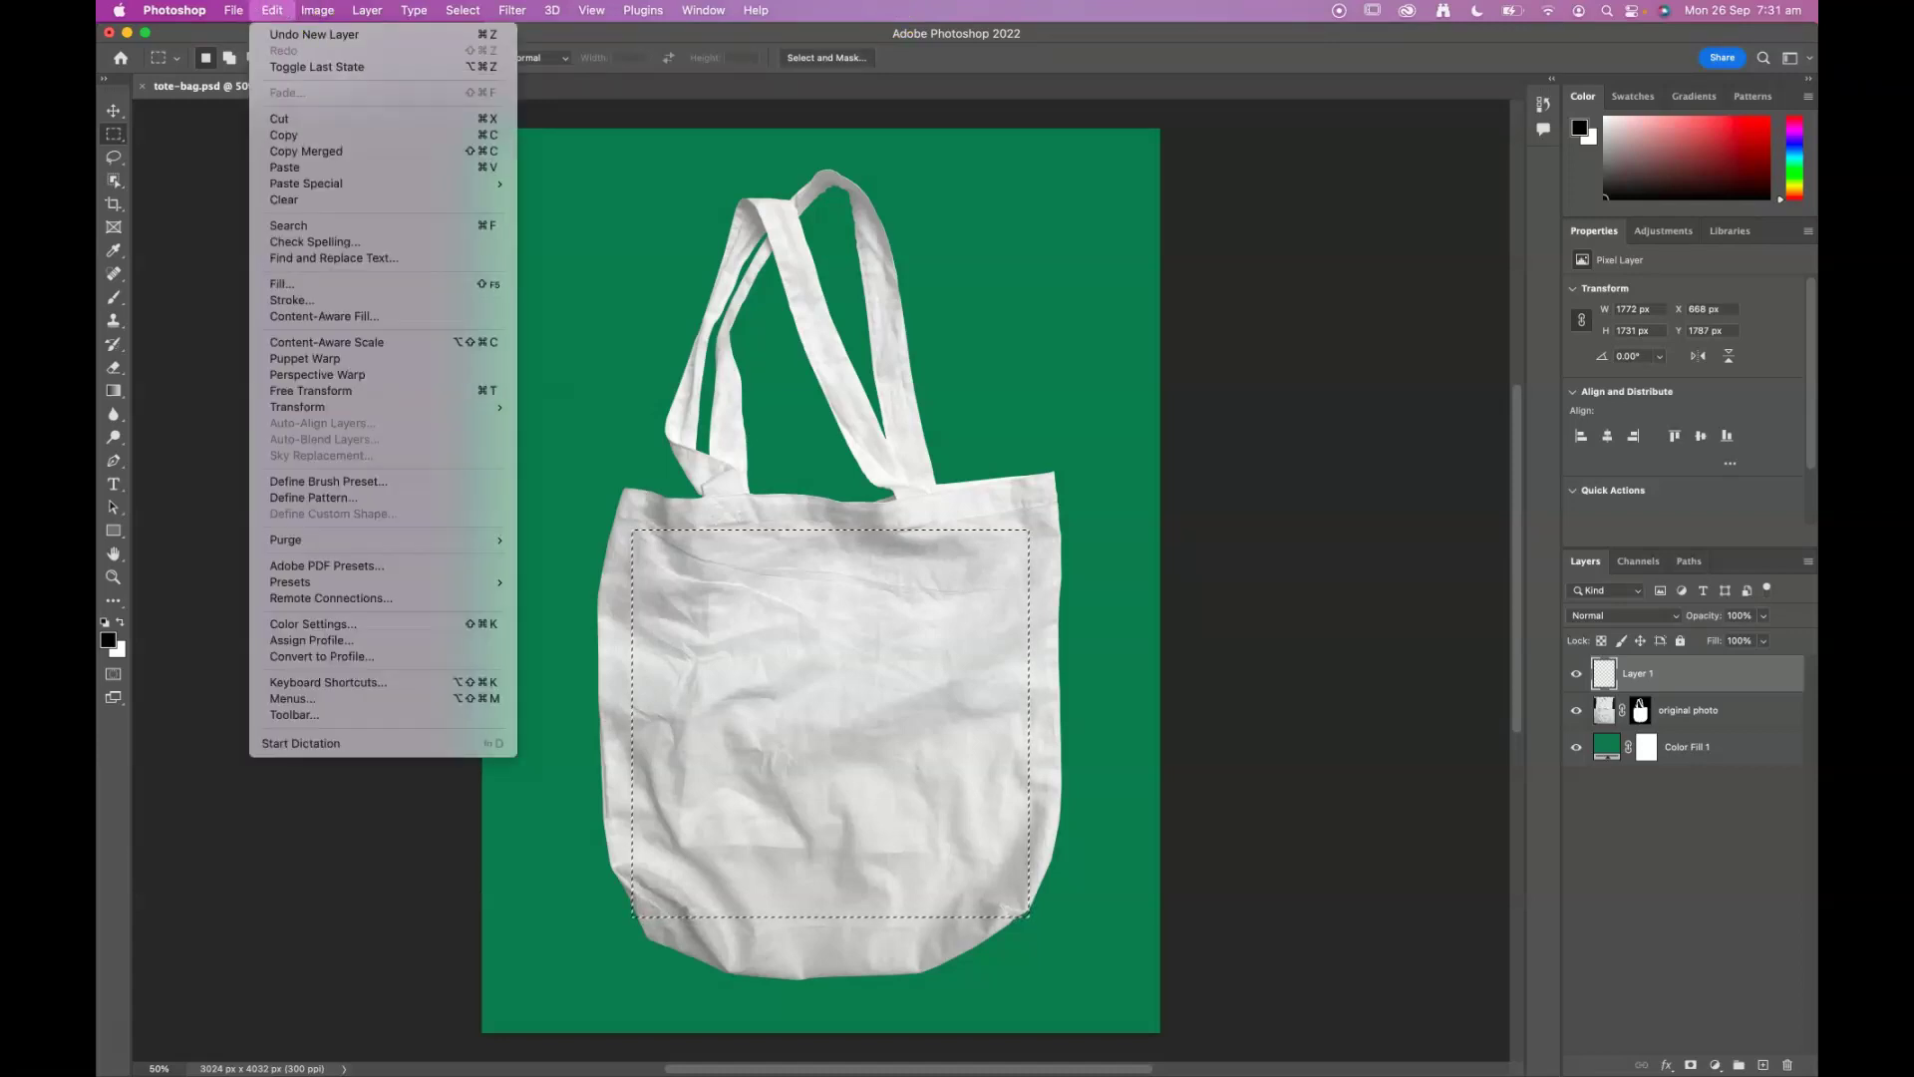
left_click(343, 284)
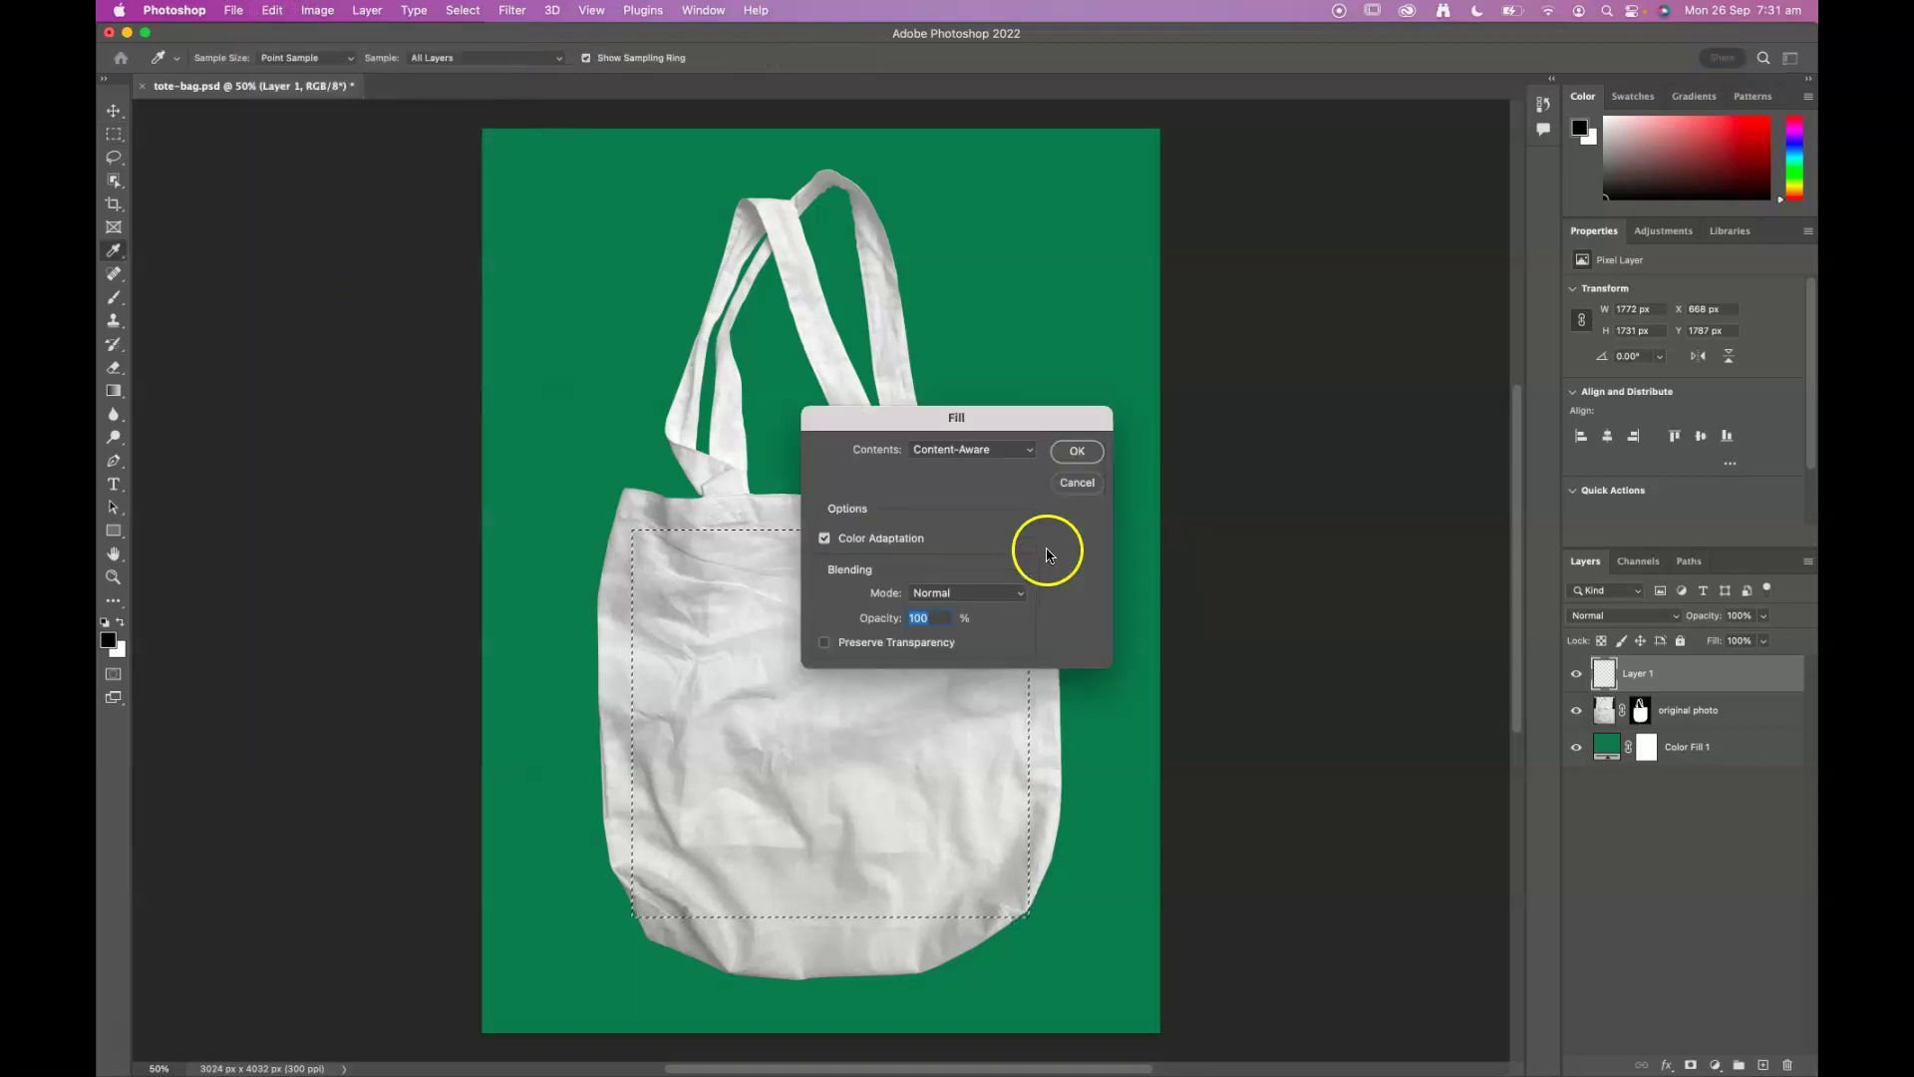
left_click(985, 451)
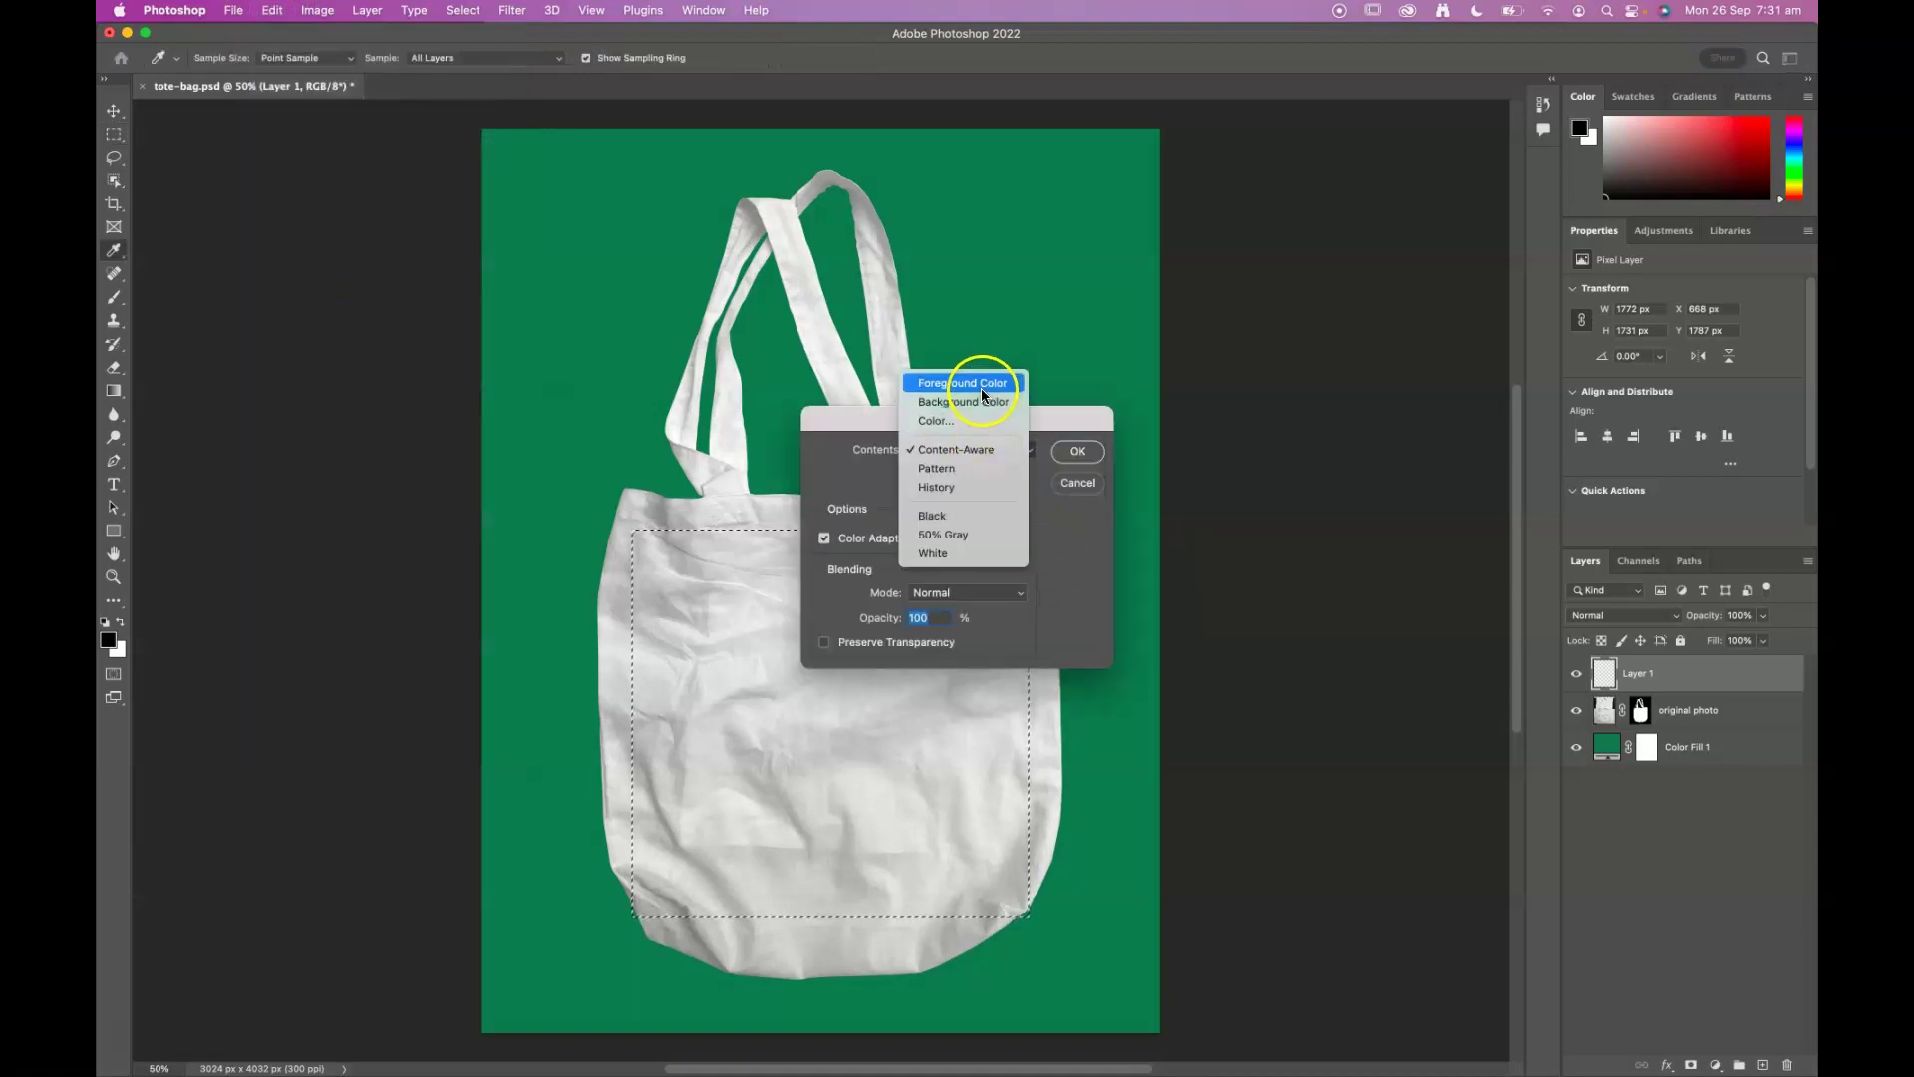
left_click(964, 403)
left_click(1079, 450)
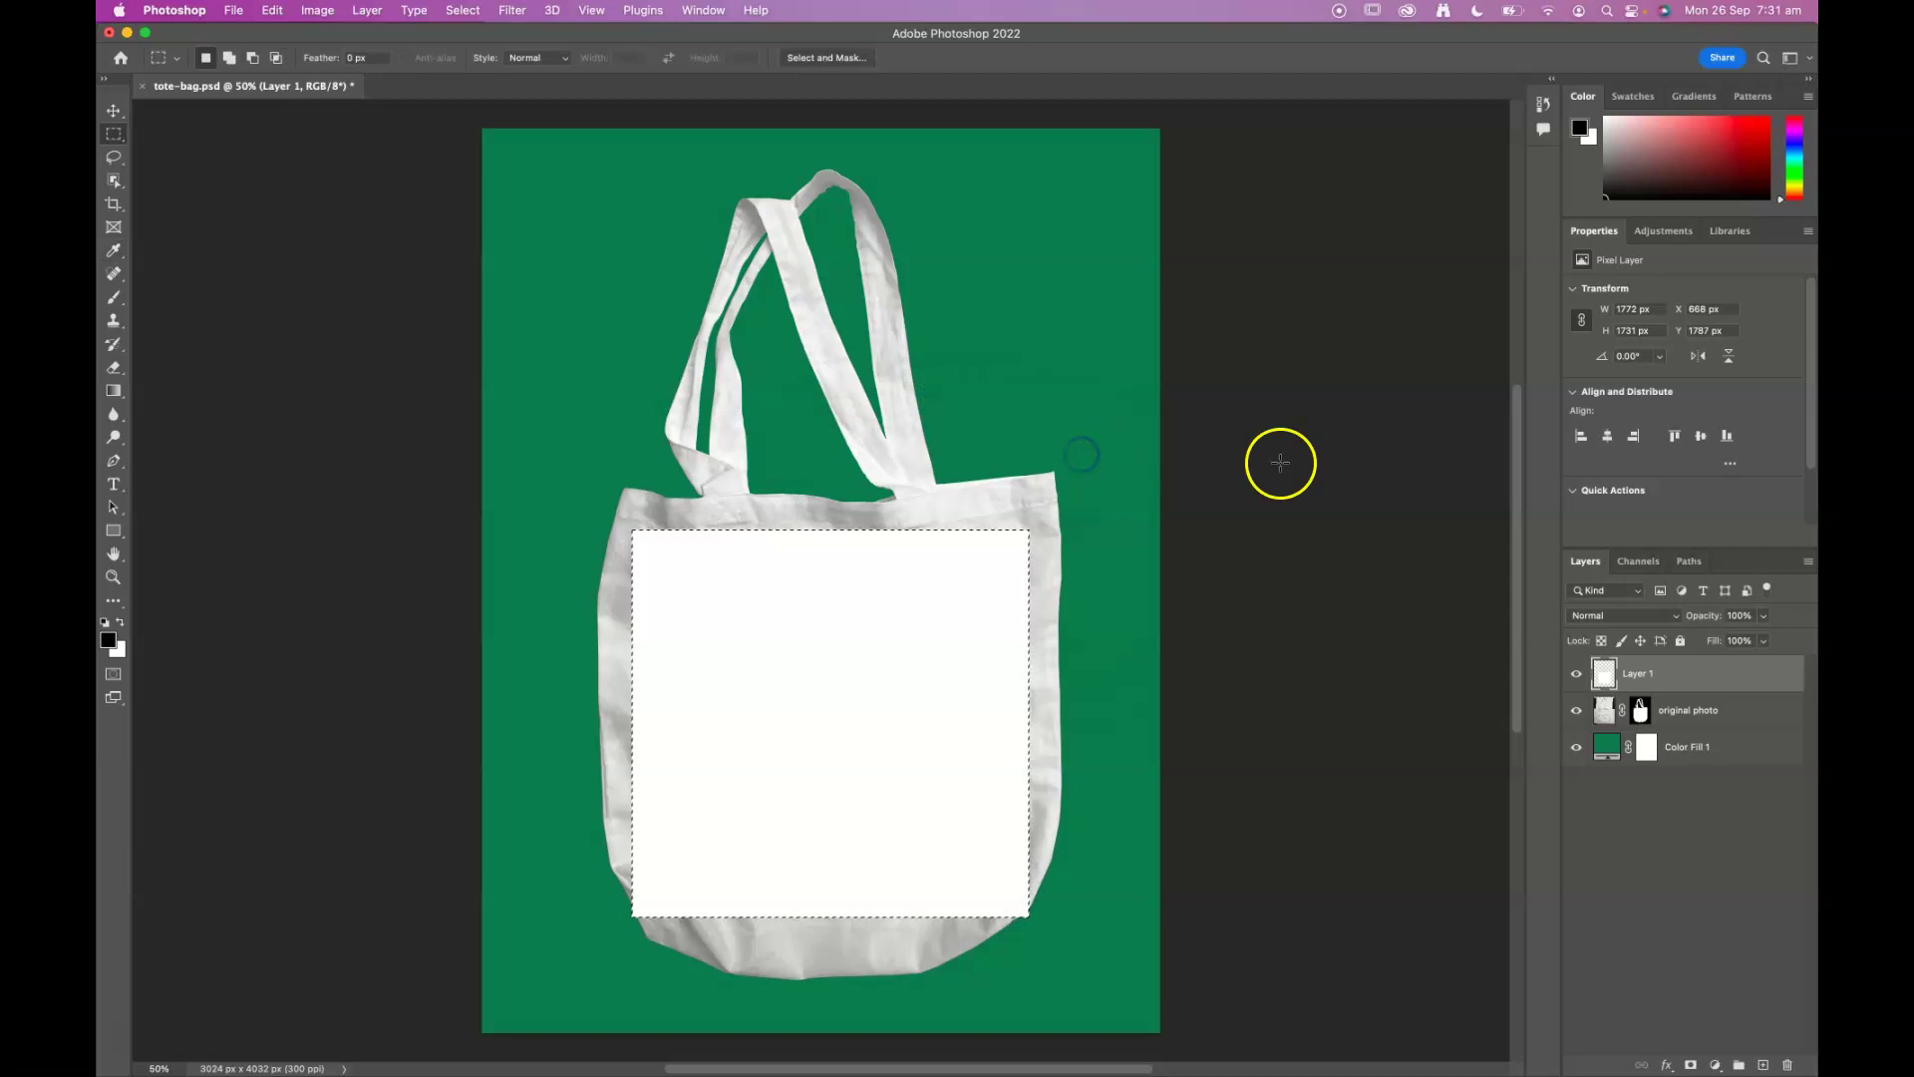
key("super+d")
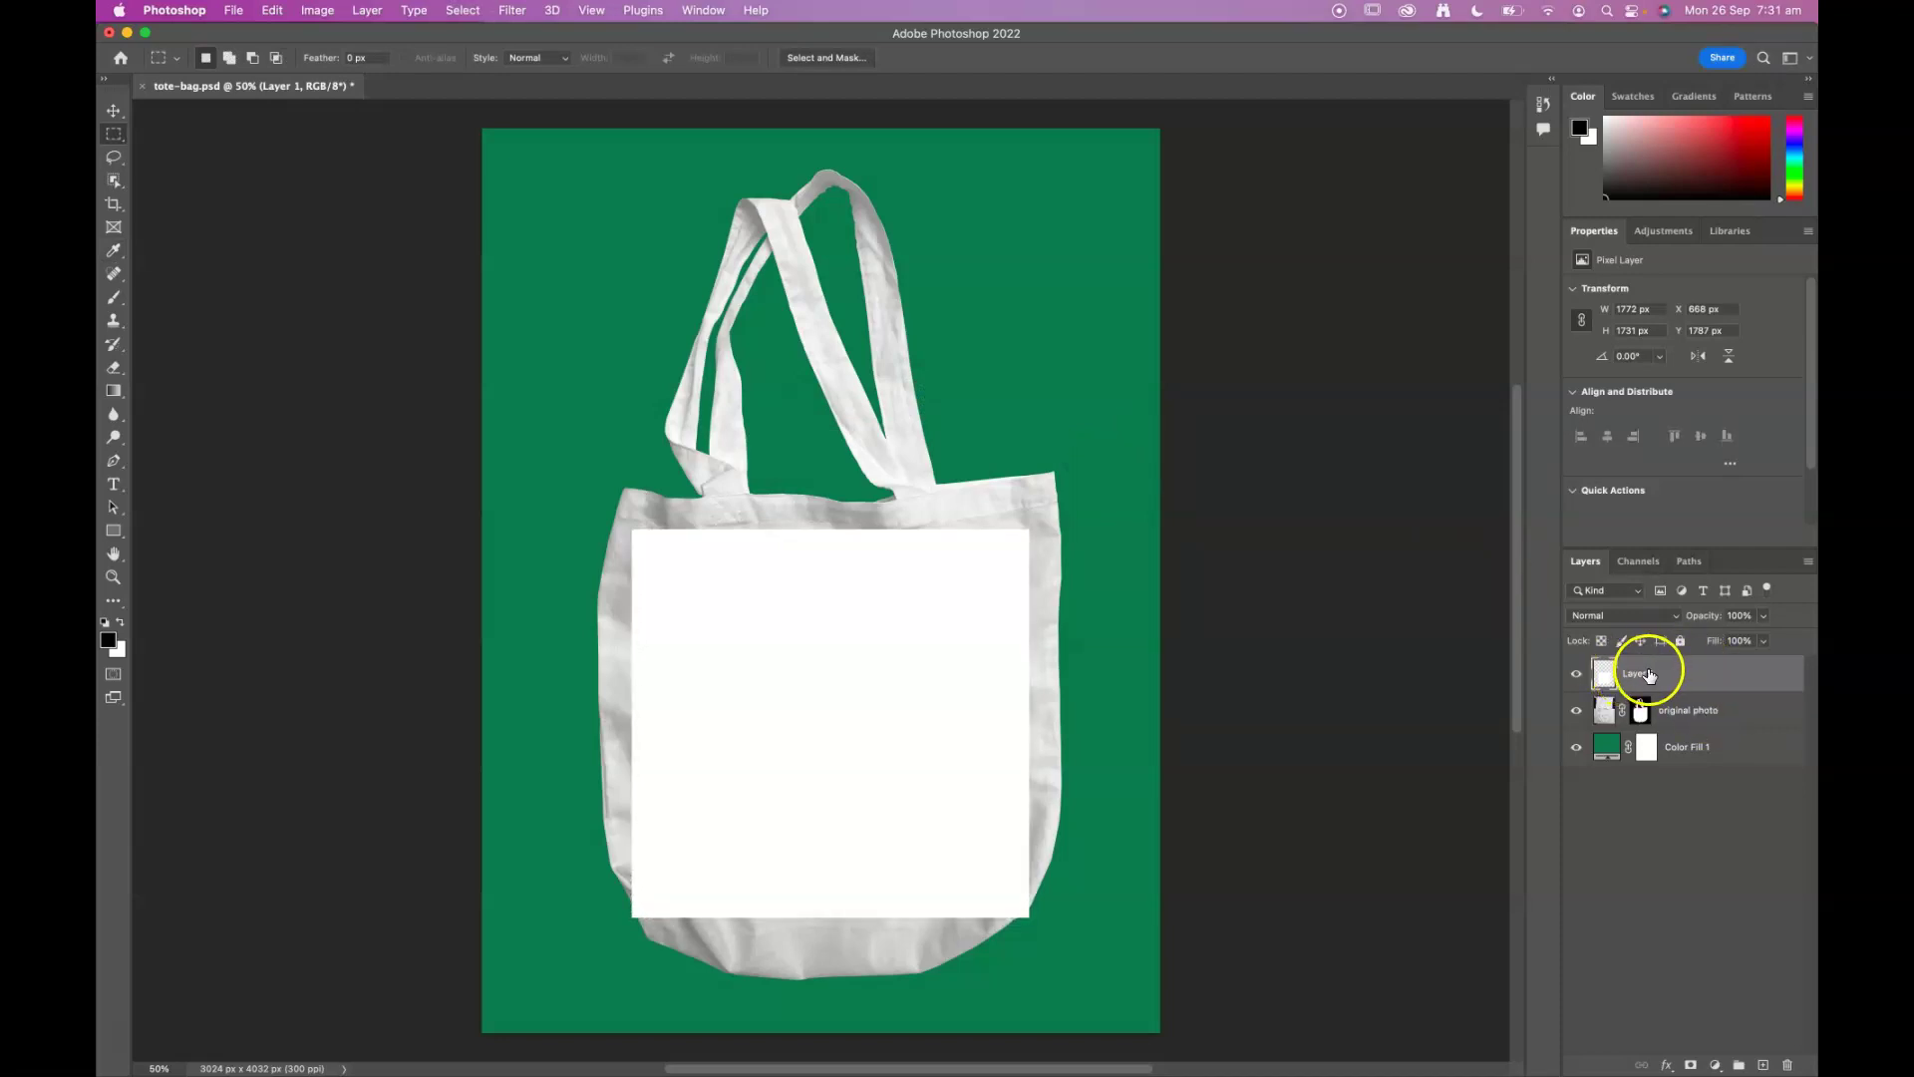
Step: Convert the white rectangle layer to a smart object and rename it "put yopur artwork here"
right_click(1647, 675)
left_click(1647, 675)
right_click(1636, 671)
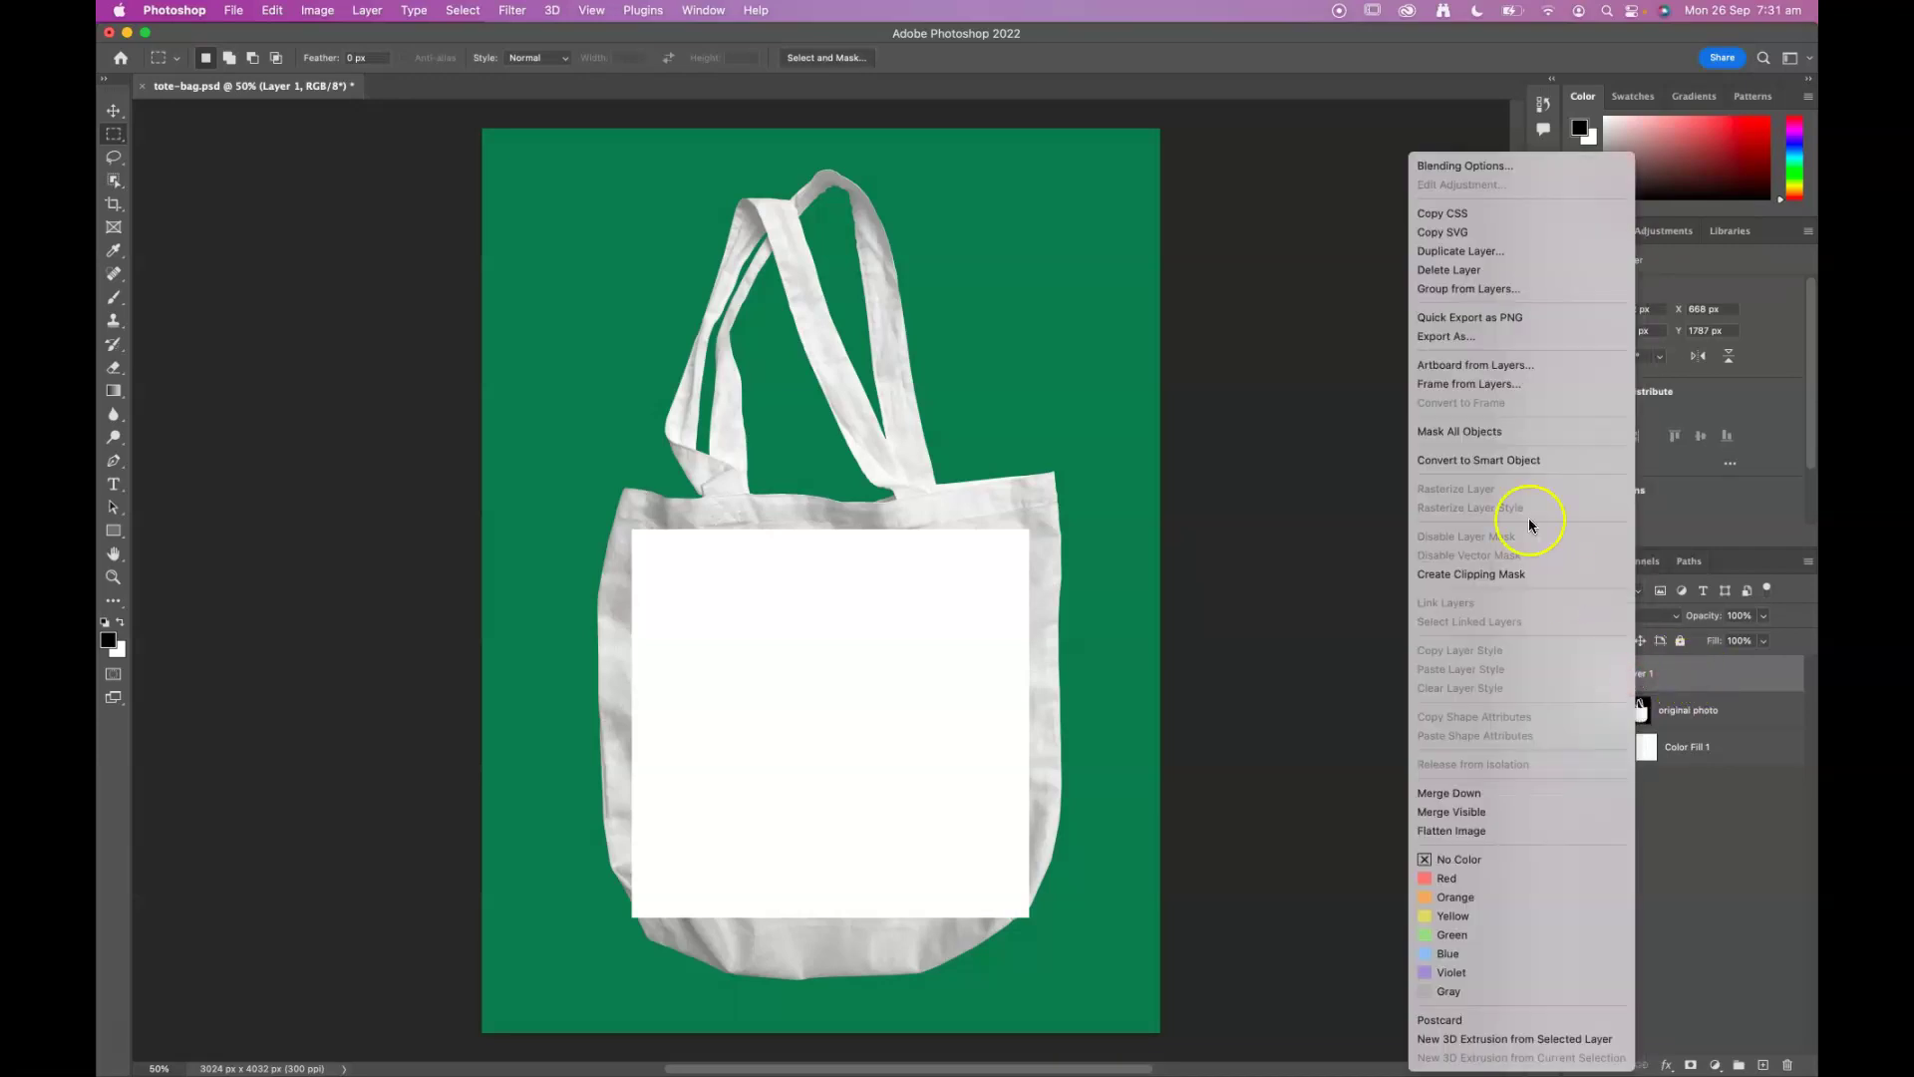
left_click(1473, 460)
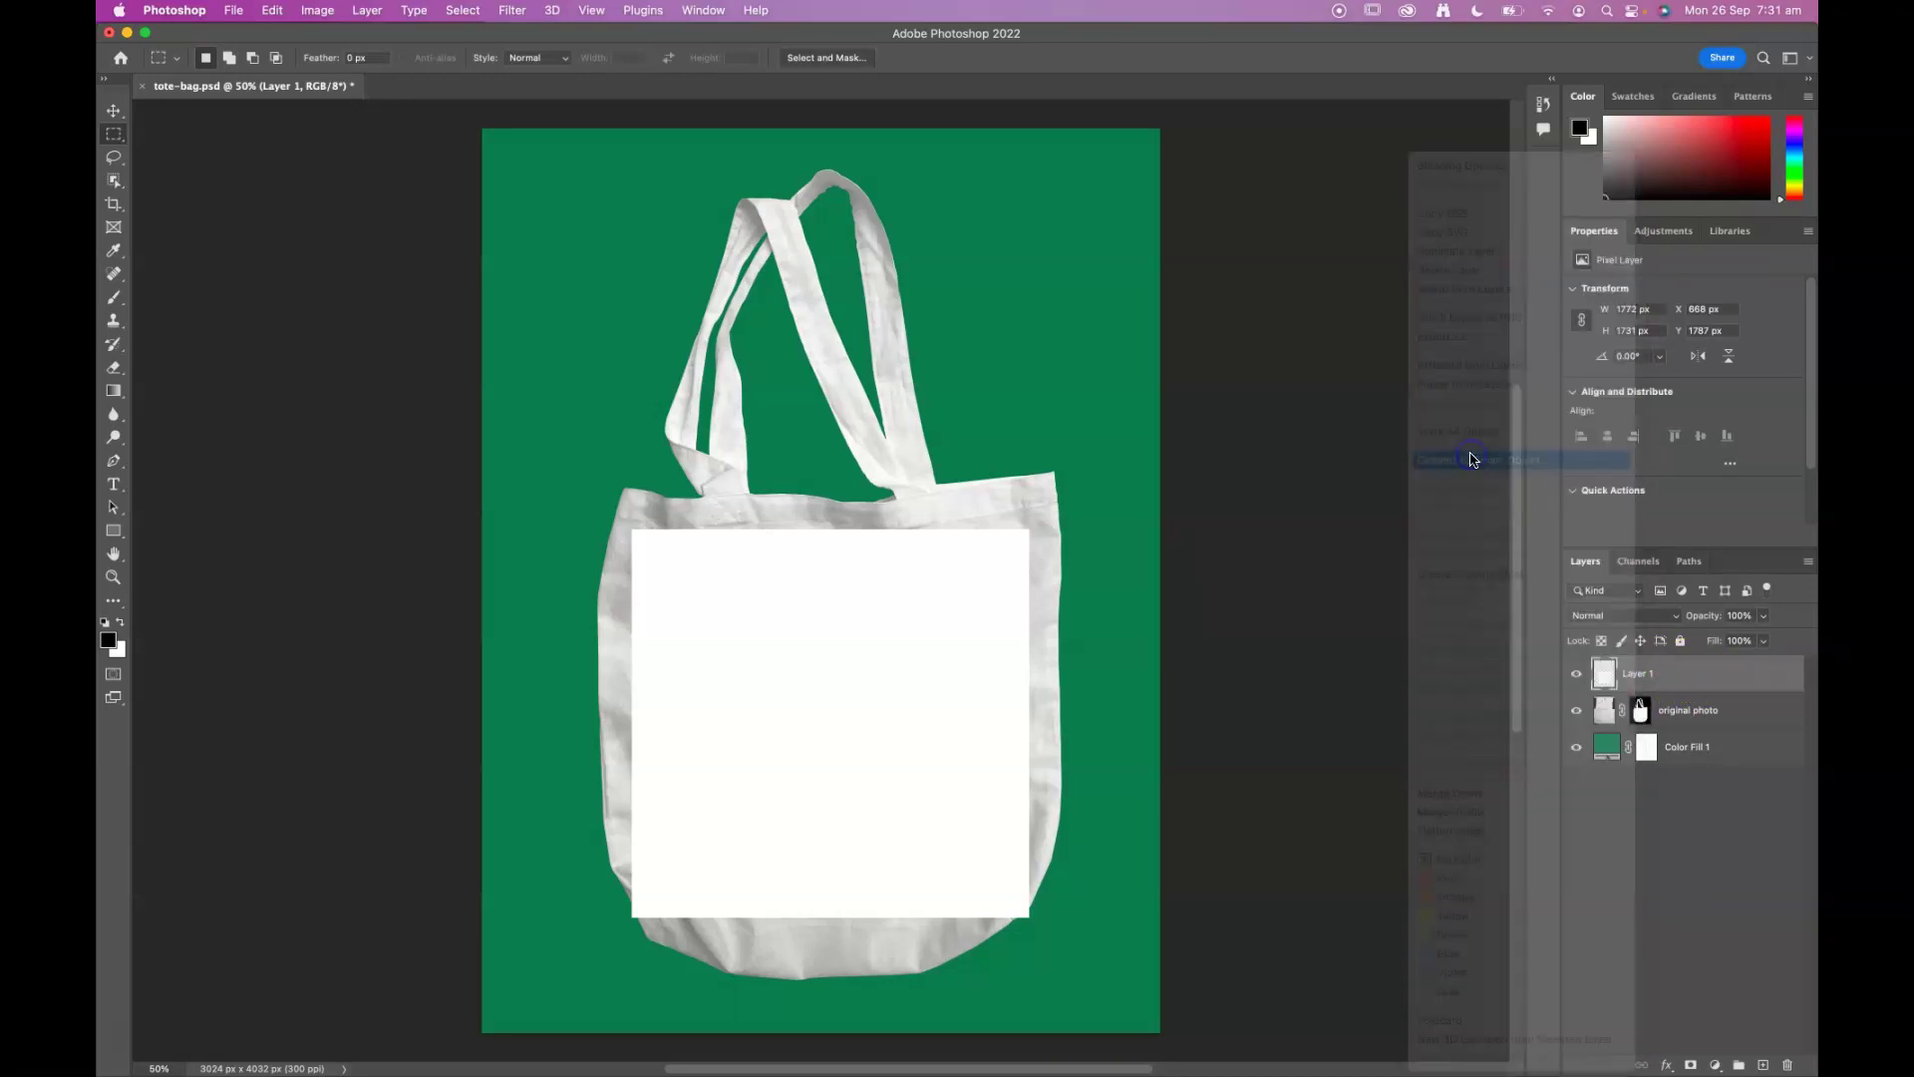
double_click(1623, 673)
type("put yopur artwo")
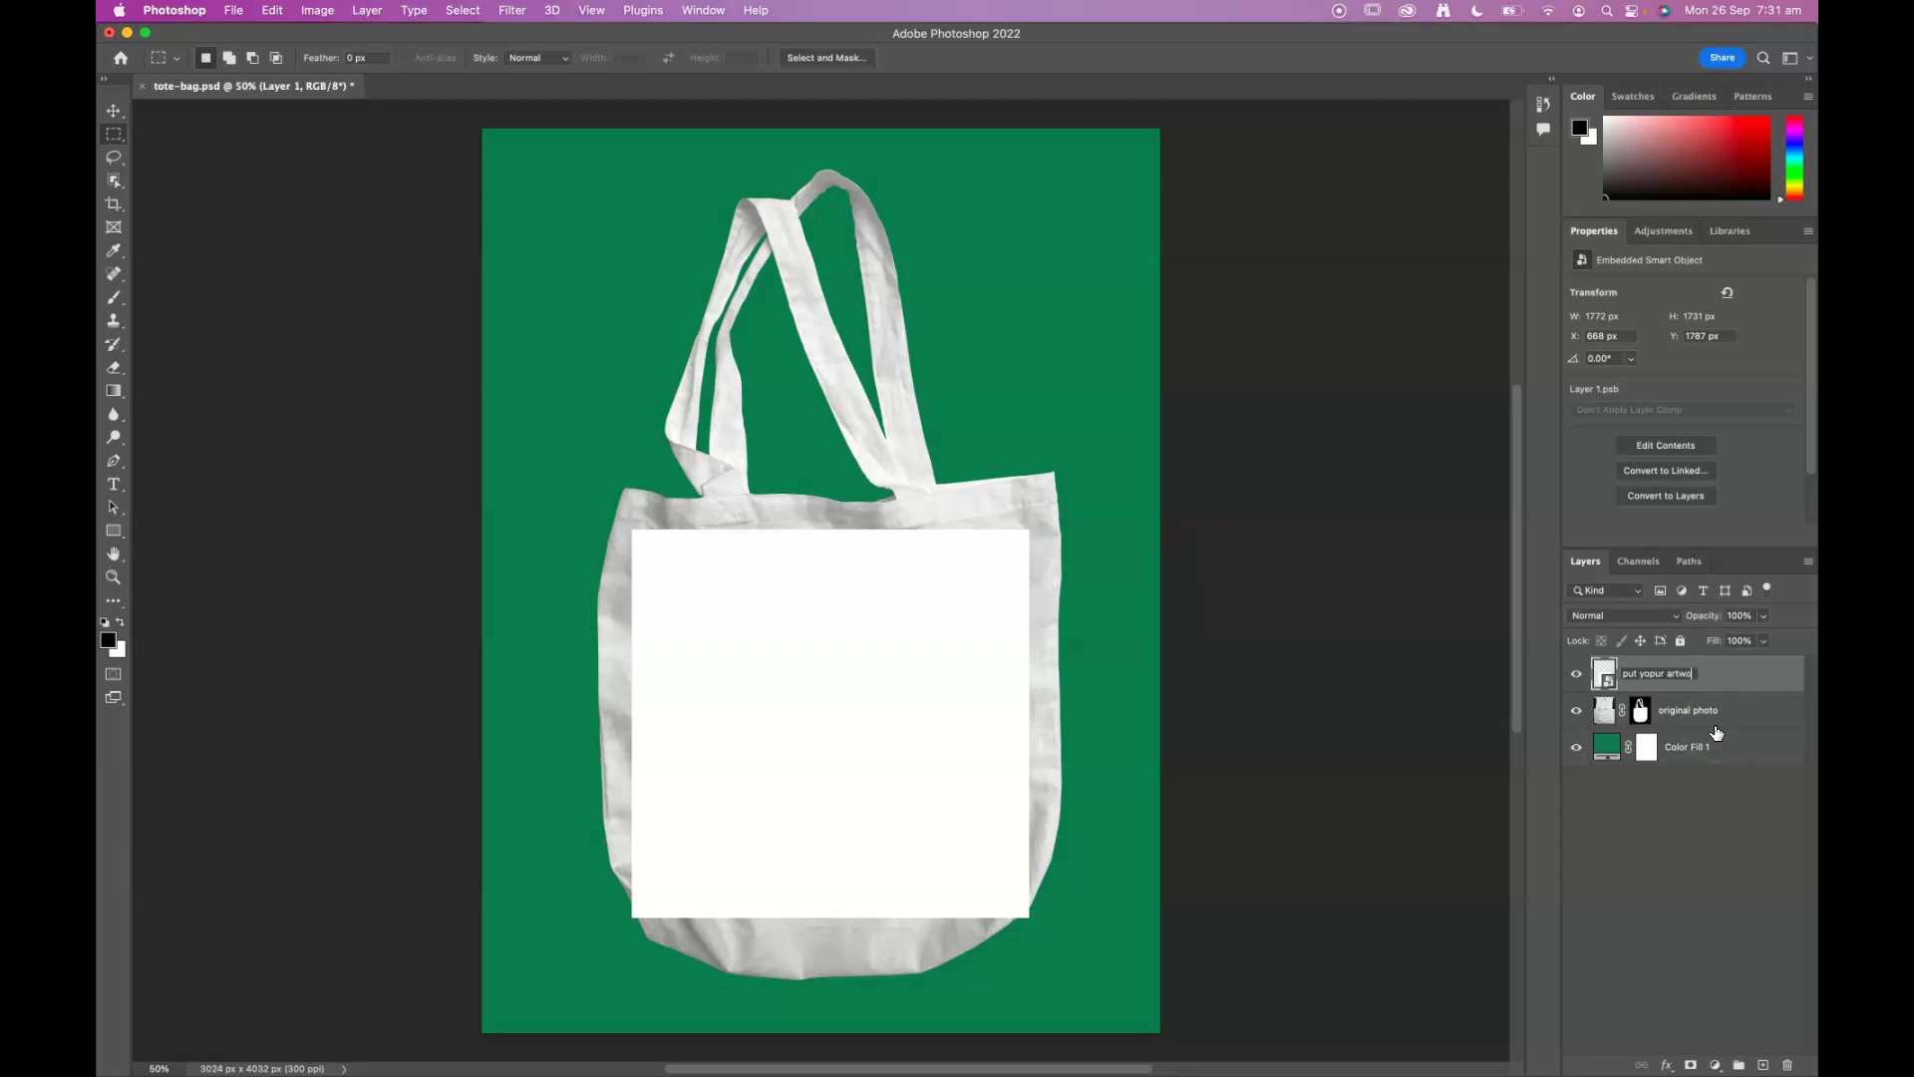
left_click(1725, 766)
Step: Open the artwork smart object's contents and add the word "TEXT" in black 12 pt Myriad Pro Regular
left_click(1625, 675)
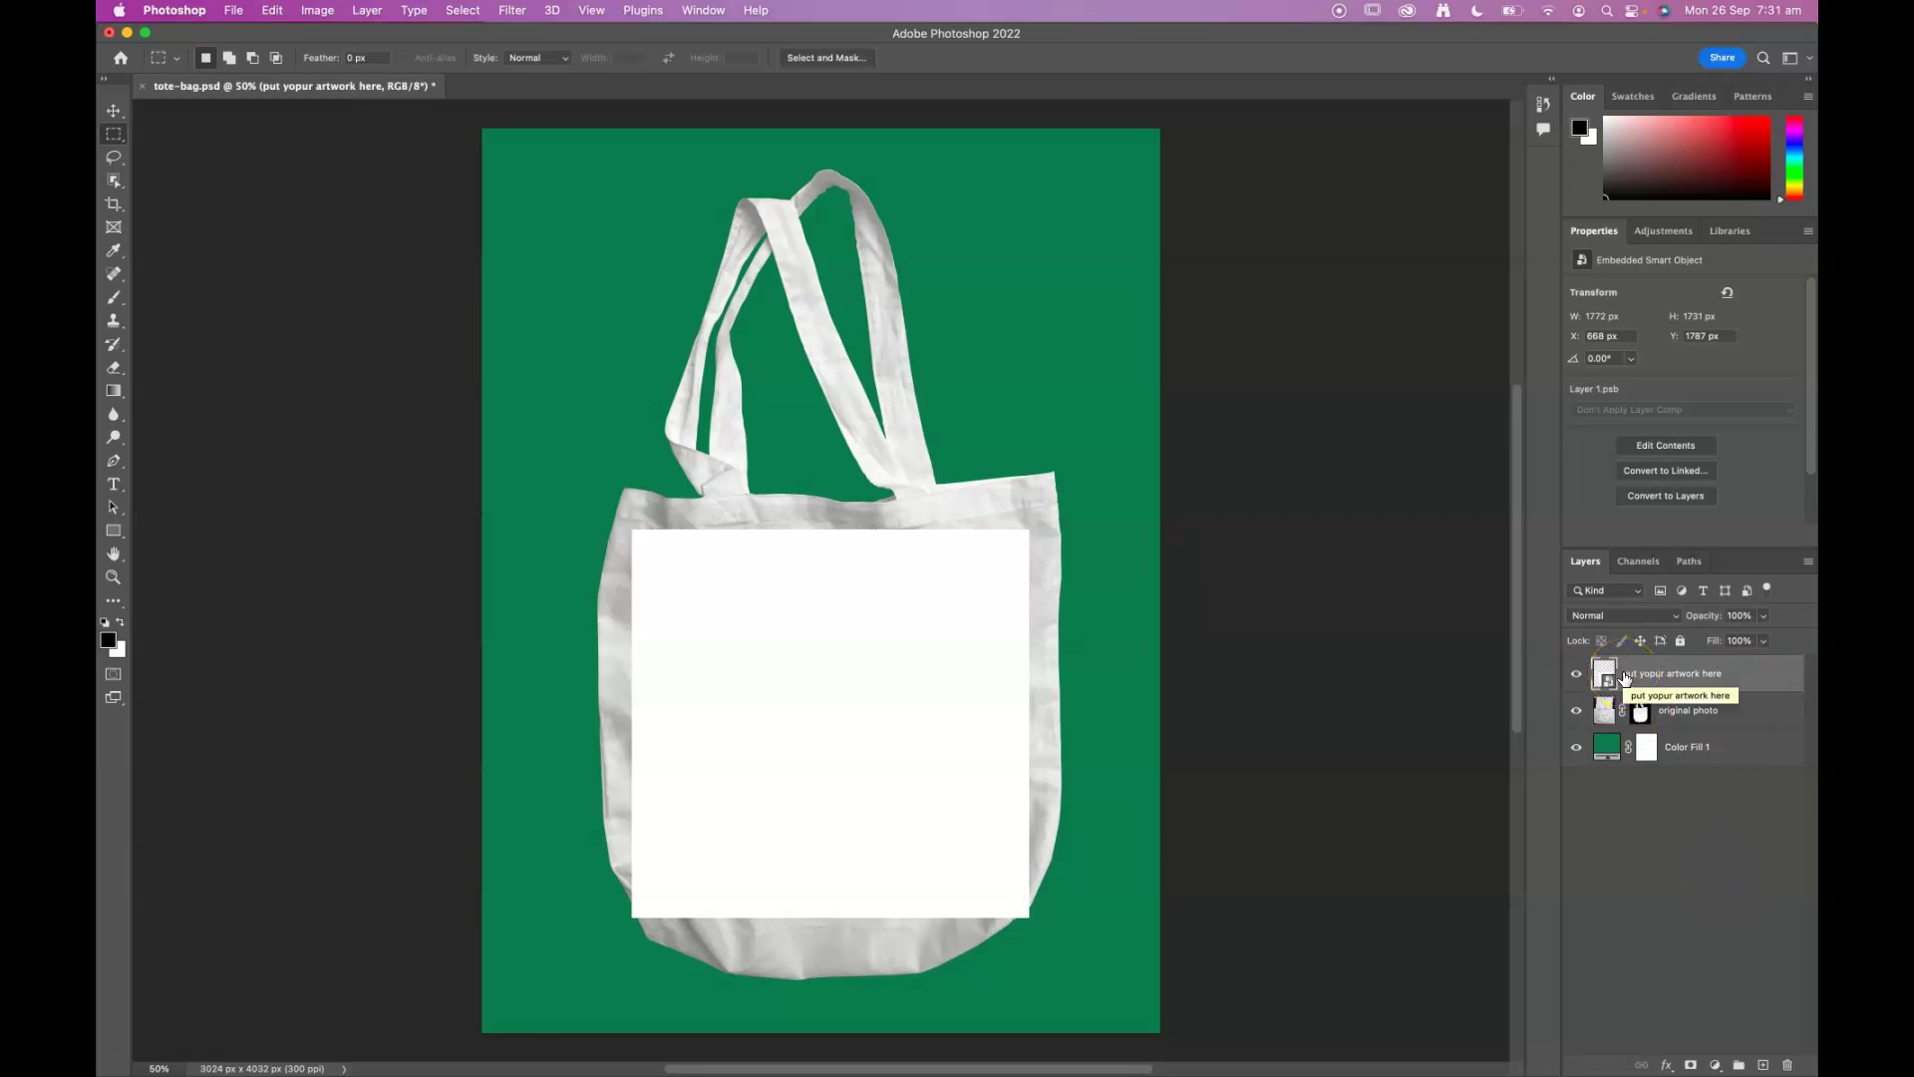
double_click(1625, 676)
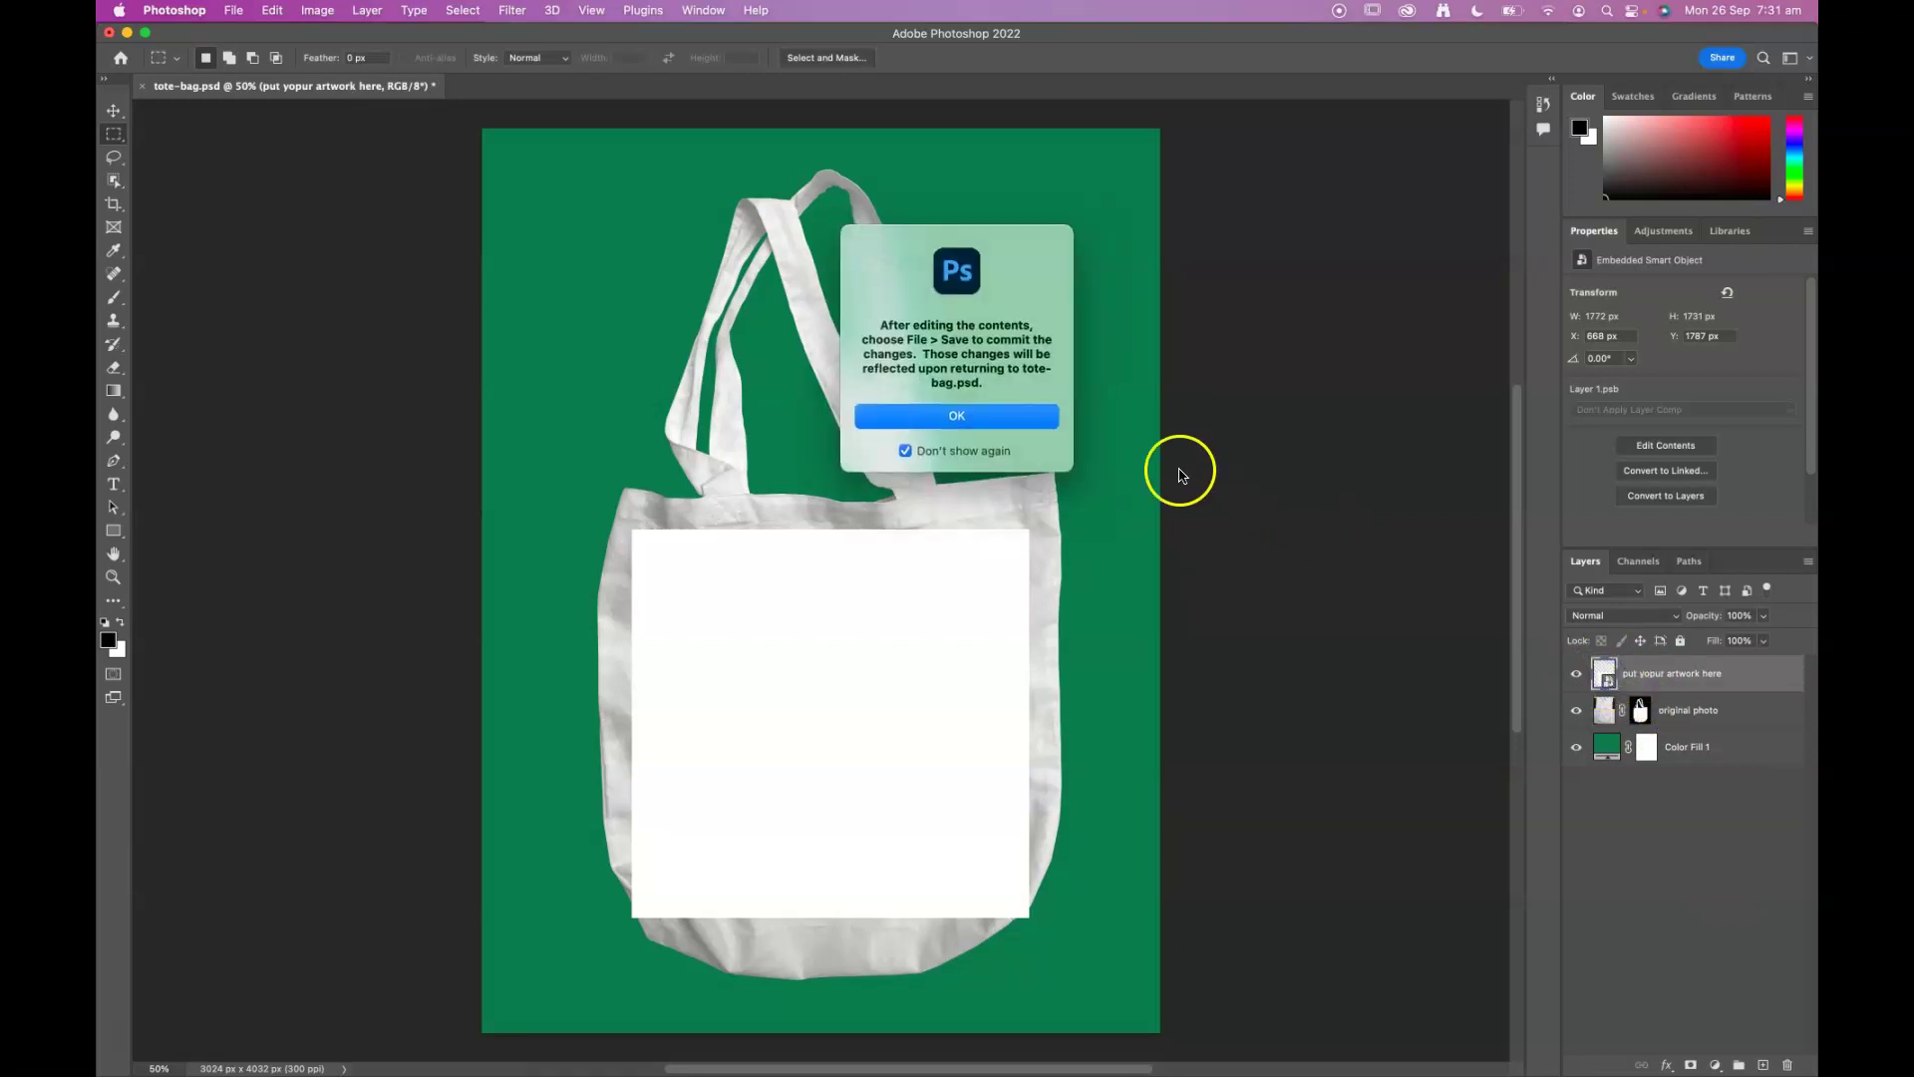
left_click(959, 419)
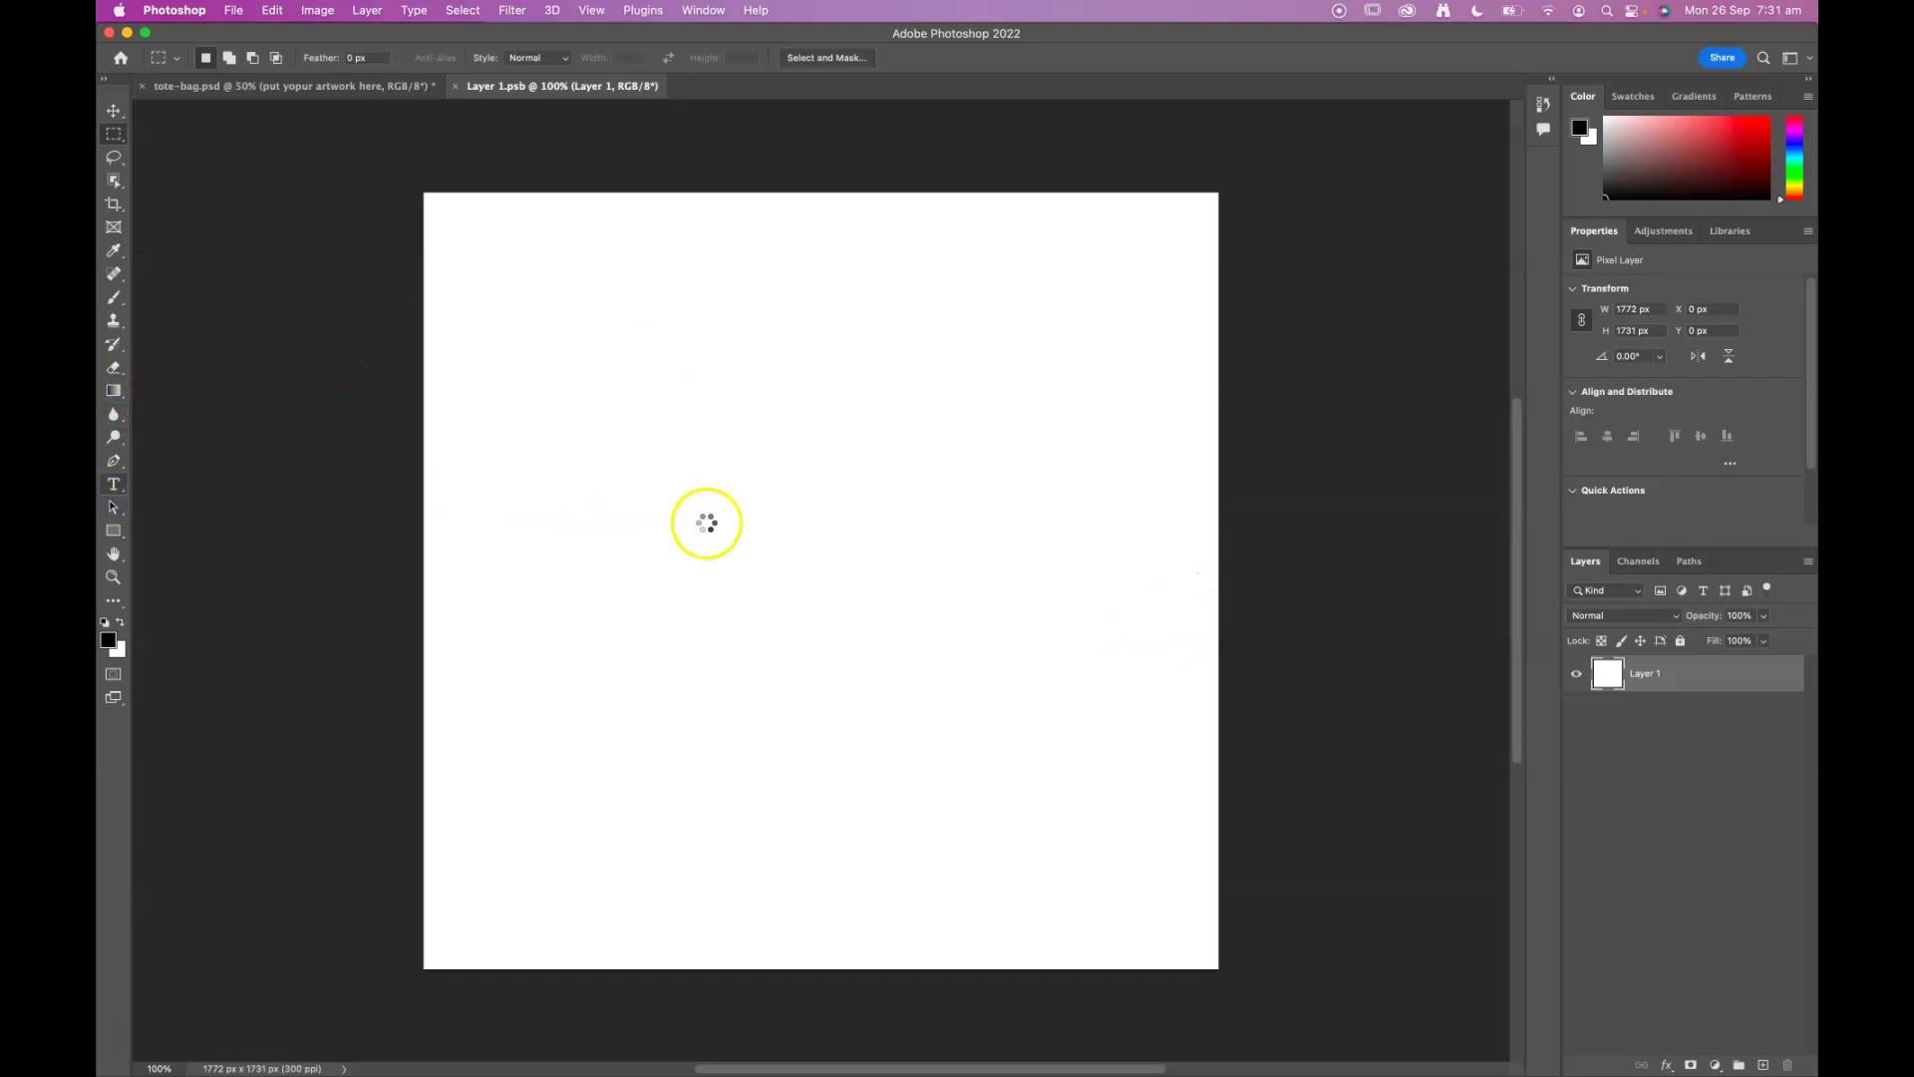
key("t")
left_click(739, 522)
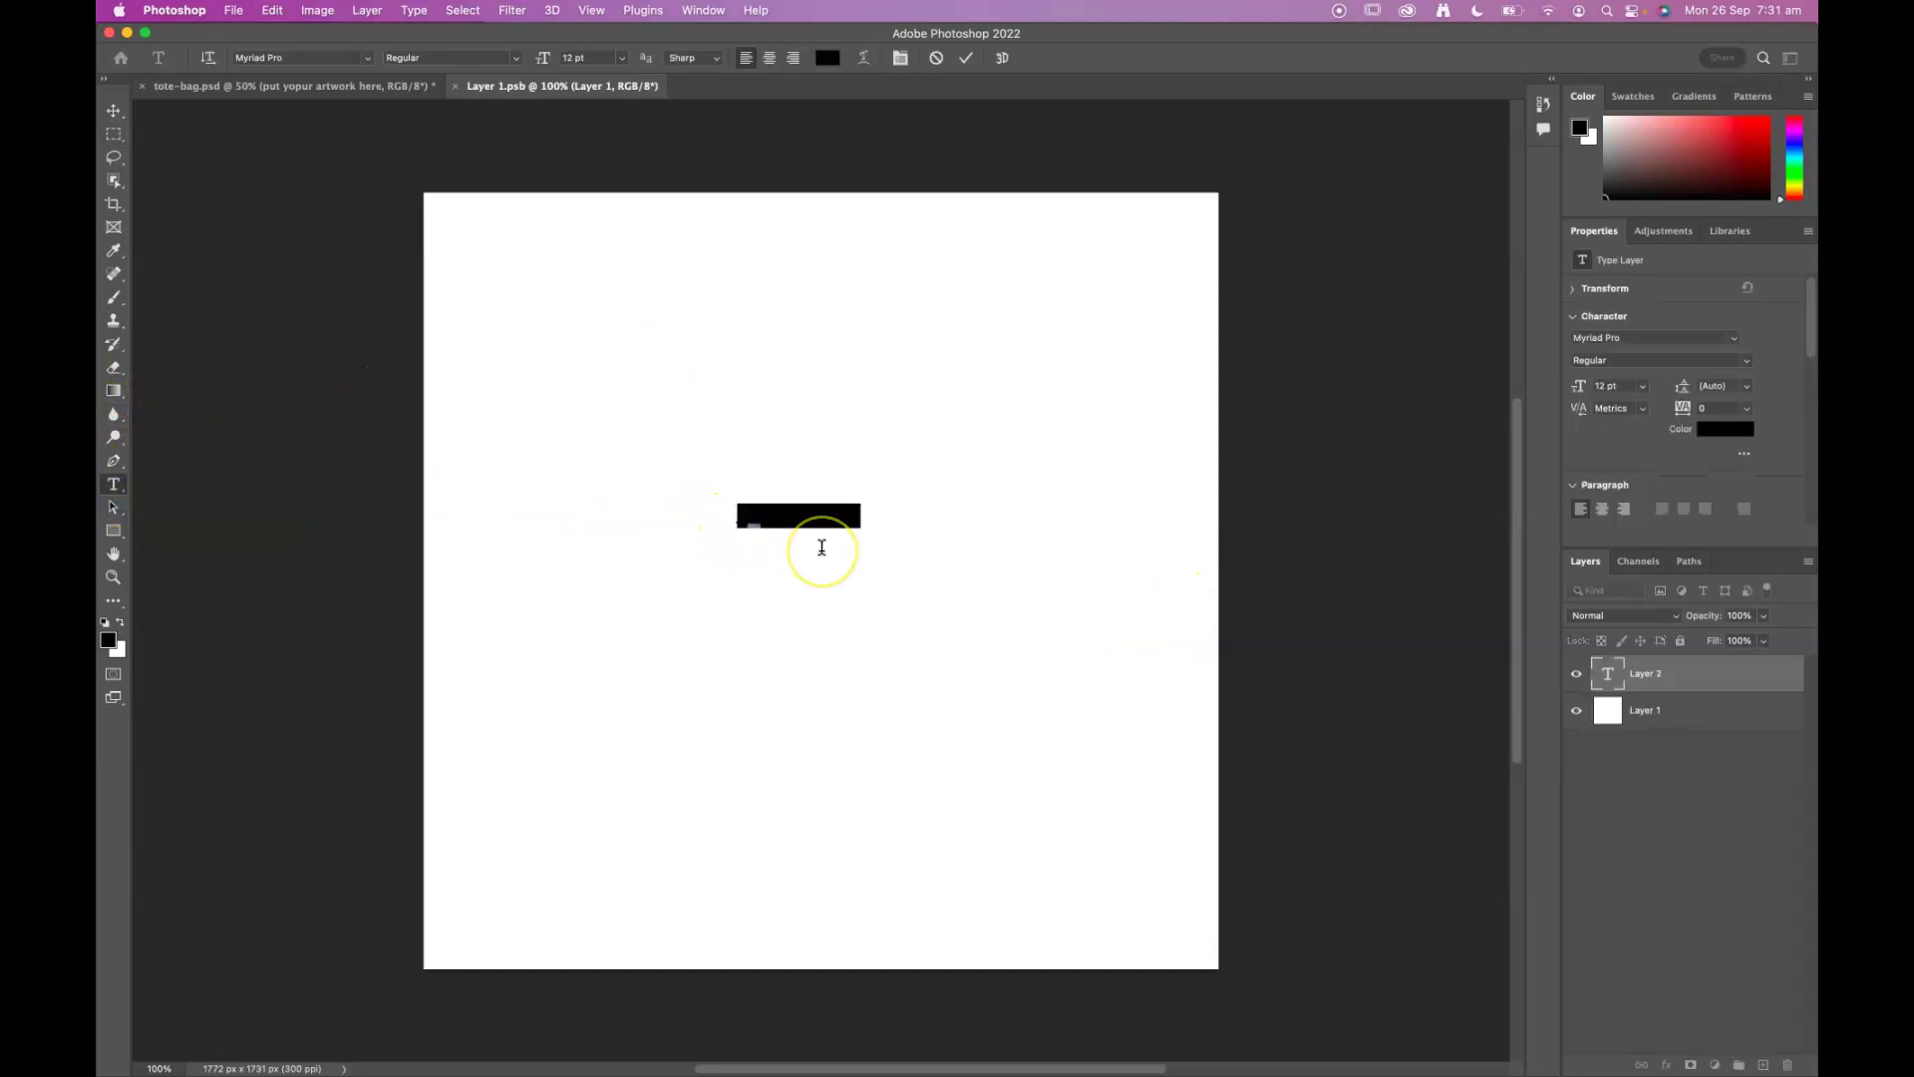
key("BackSpace")
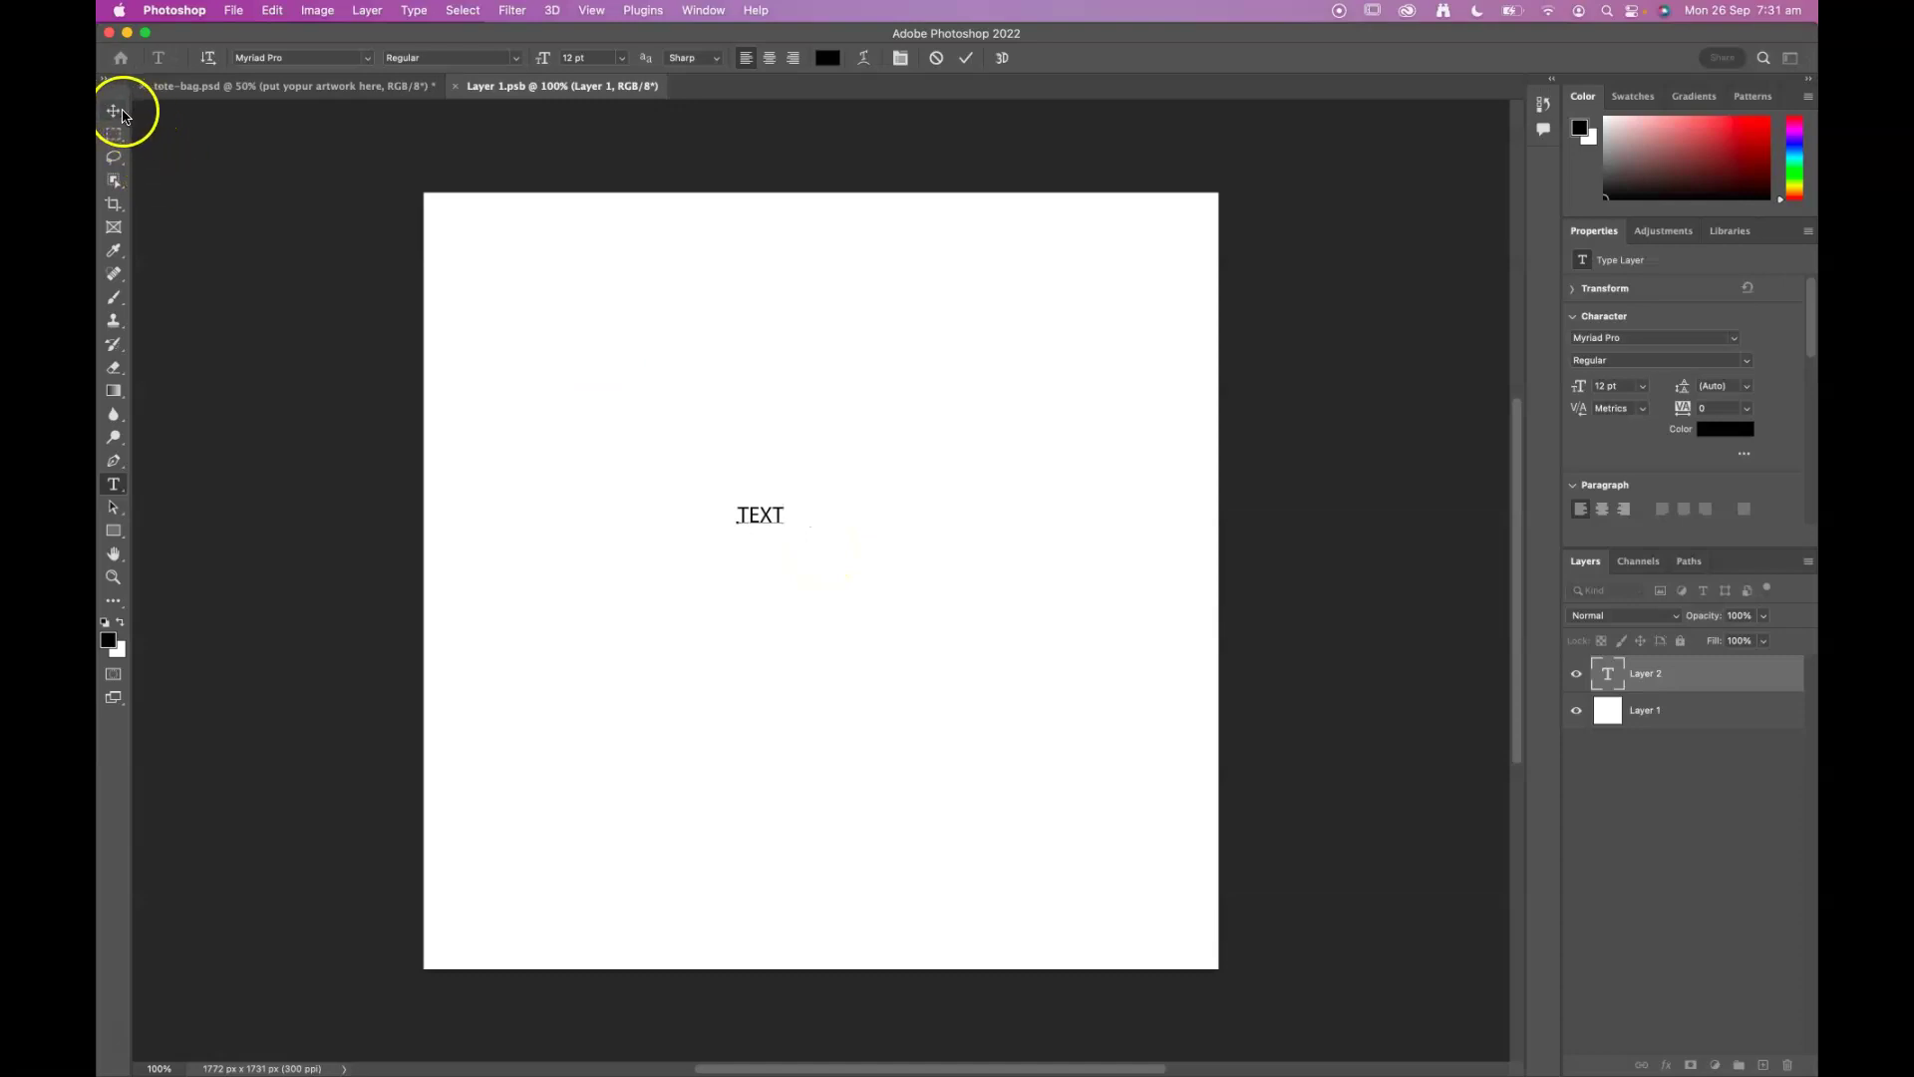
Step: Scale the word "TEXT" up to about 162 pt and centre it on the white canvas
left_click(115, 111)
key("super+t")
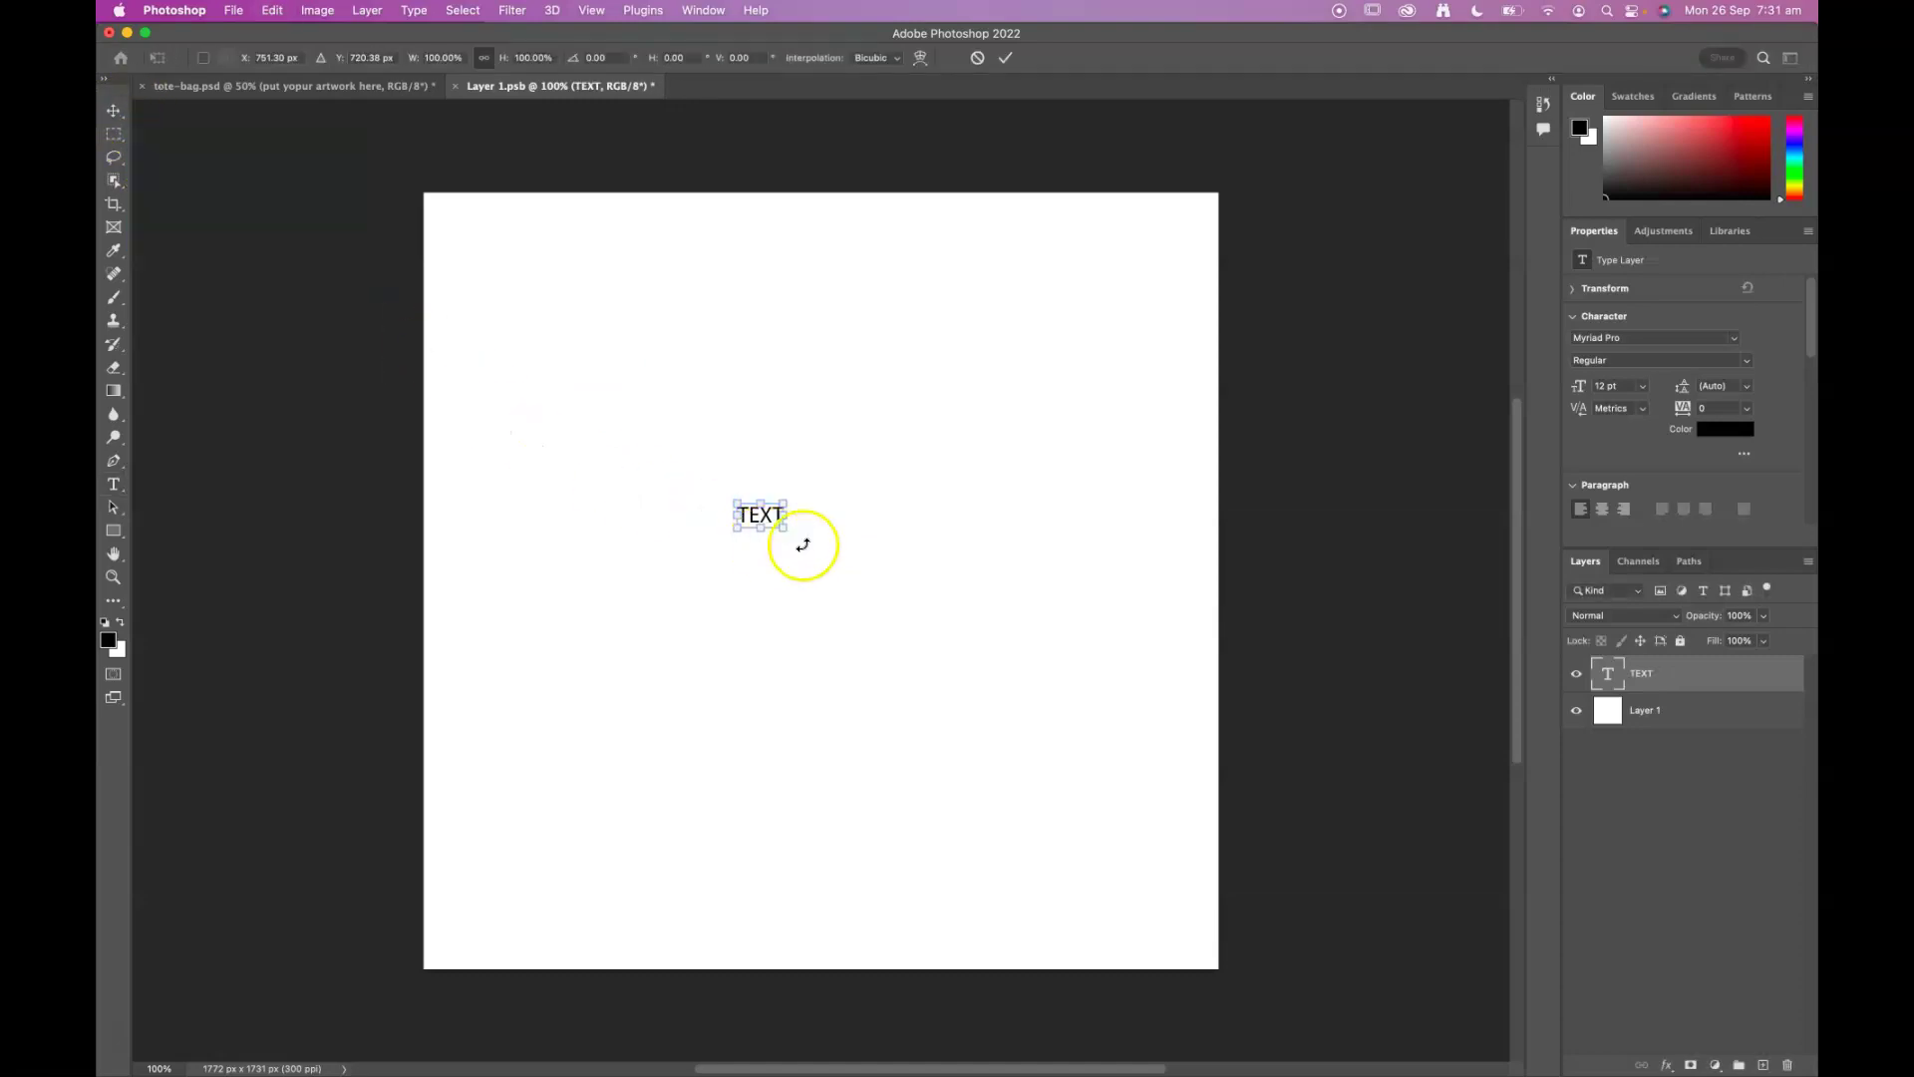
left_click_drag(783, 526, 1030, 743)
left_click_drag(872, 590, 943, 673)
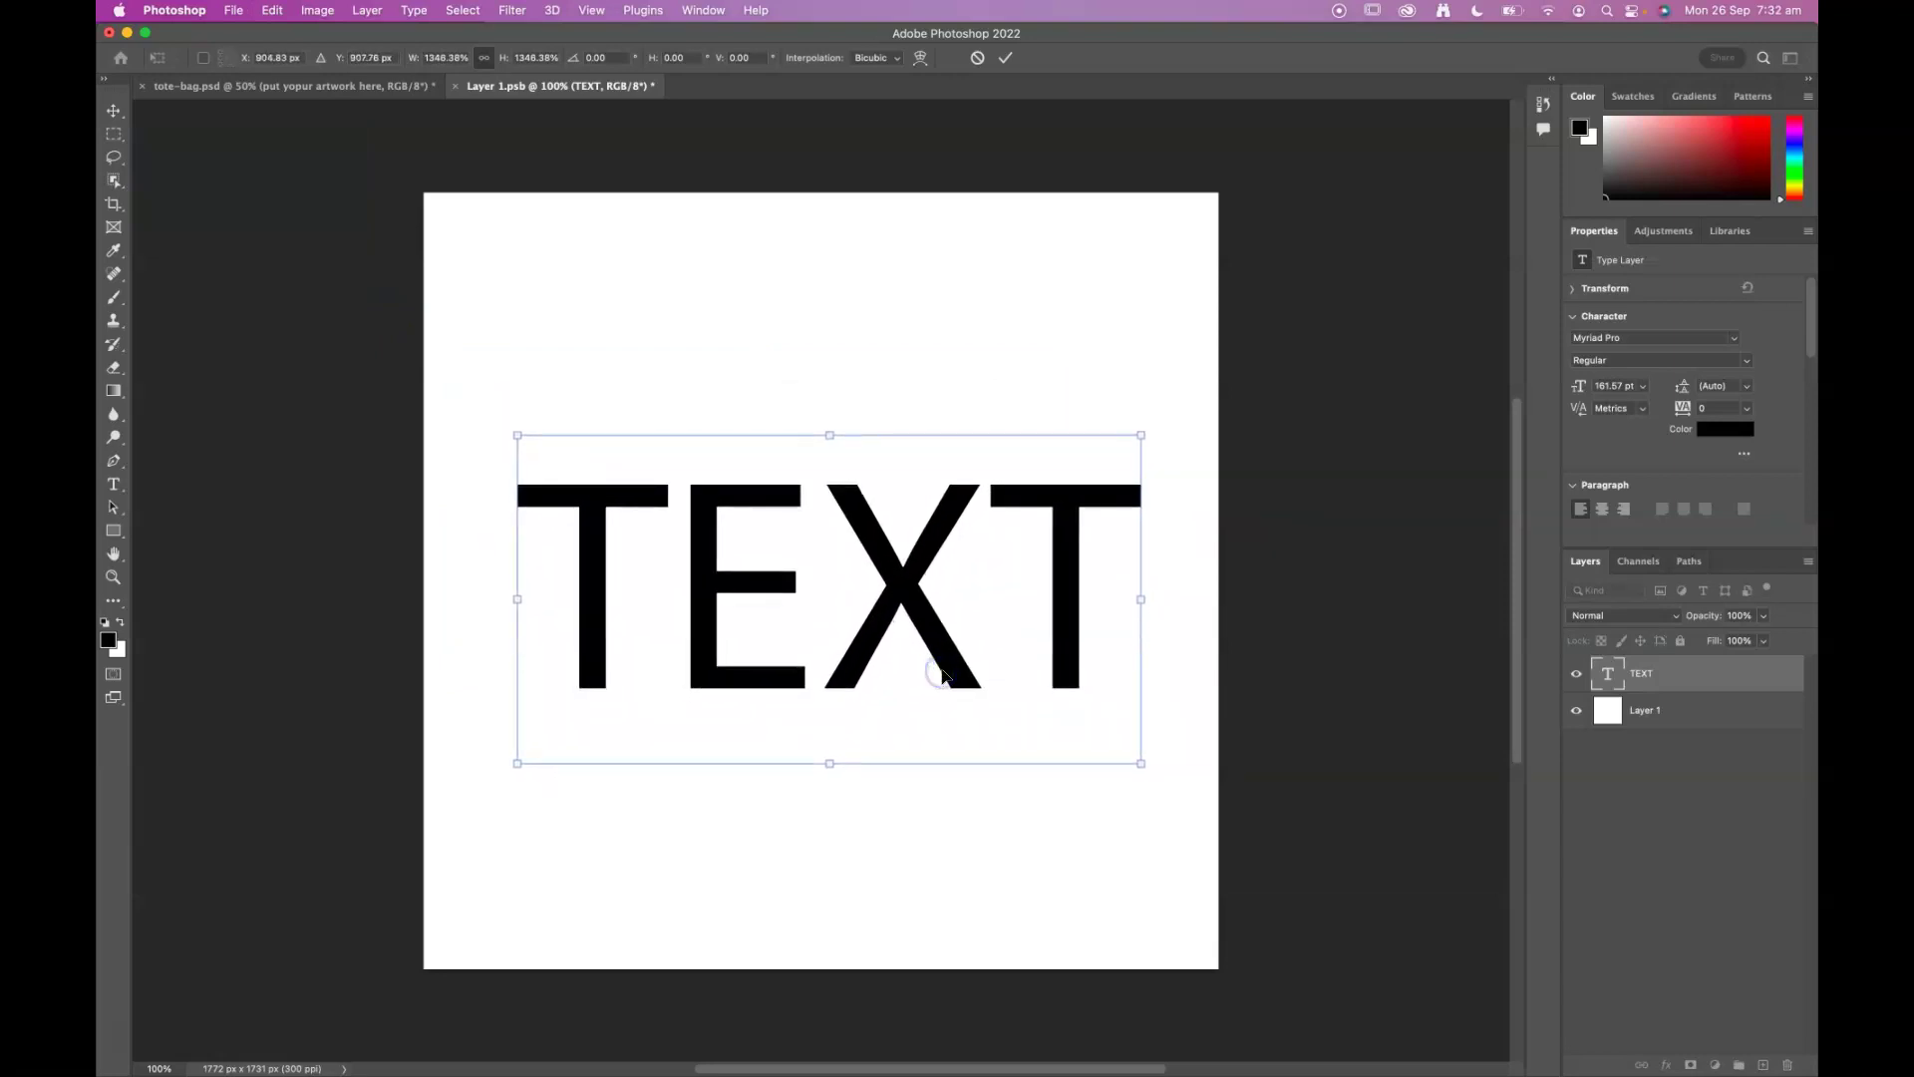
double_click(982, 547)
Step: Save and close the smart object's contents, and toggle the artwork layer off and on over the bag
key("super+s")
key("super+w")
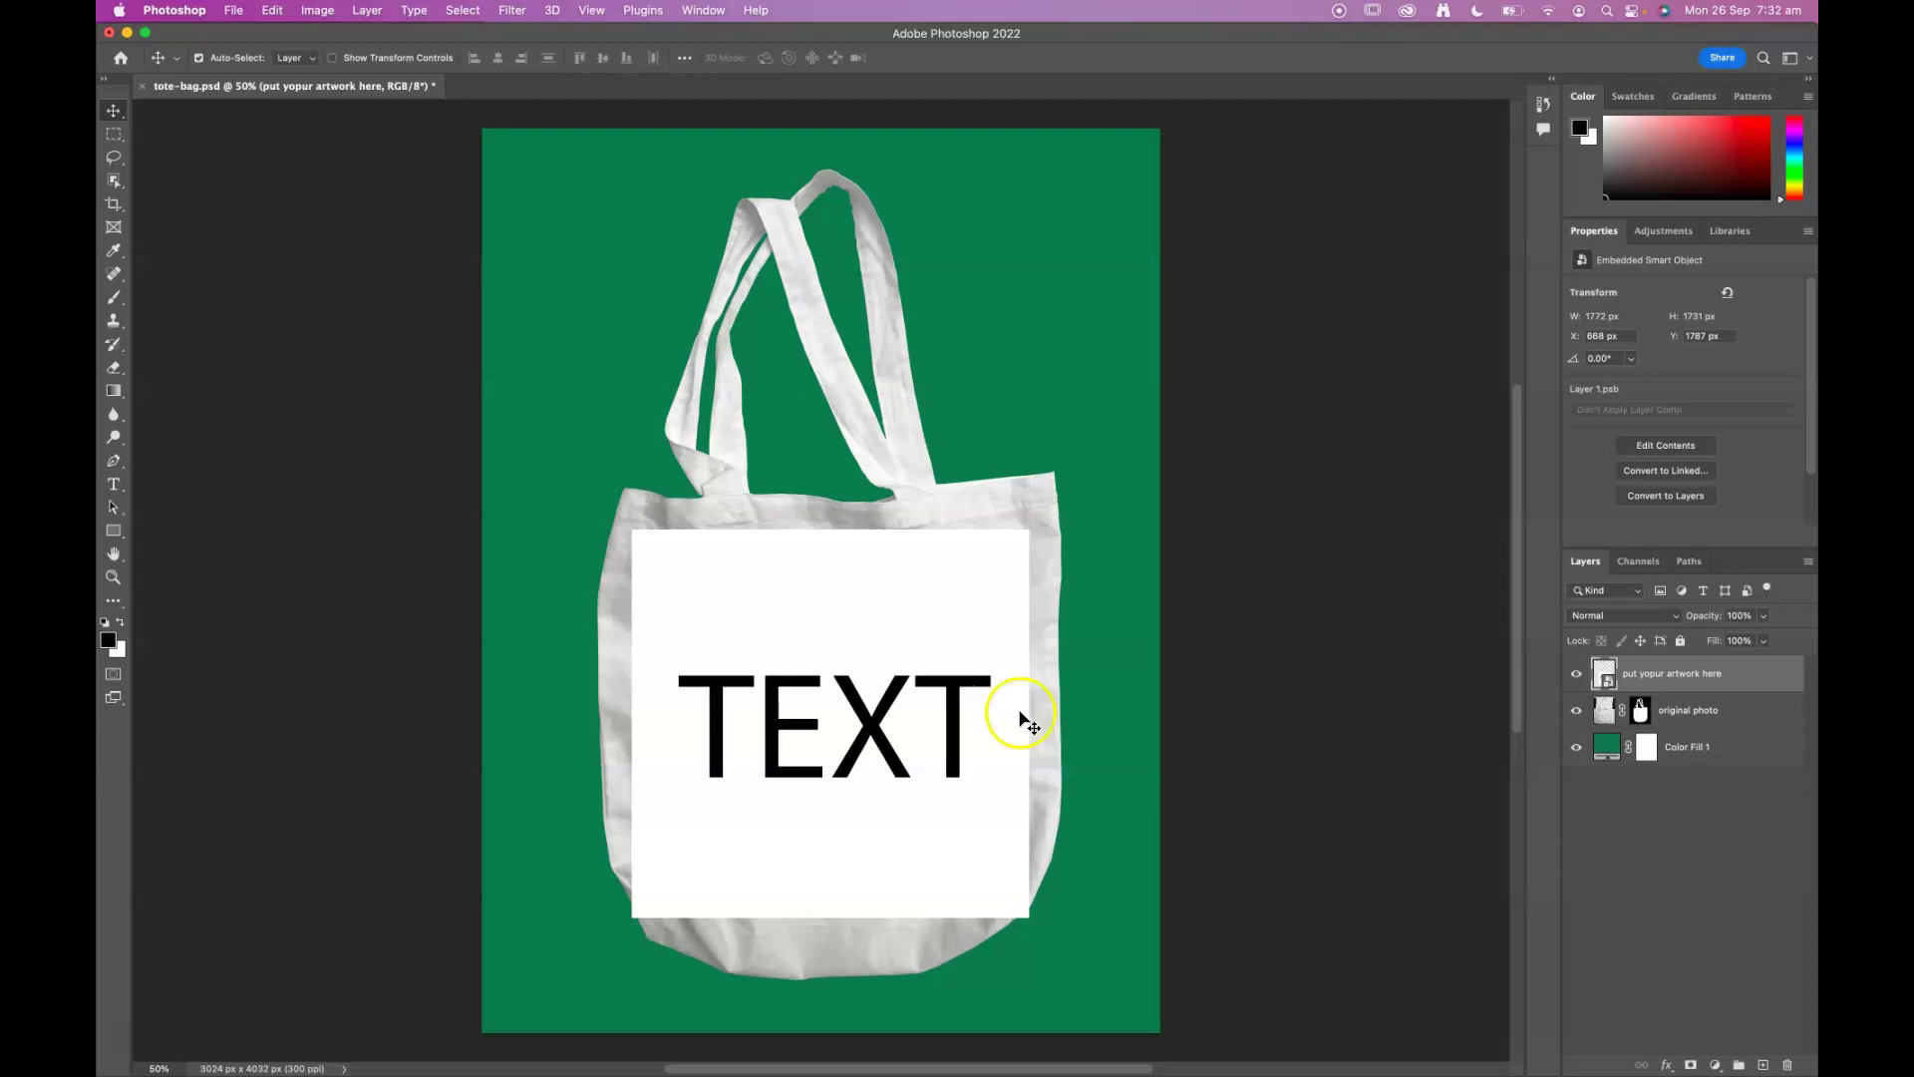
left_click(238, 10)
left_click(271, 221)
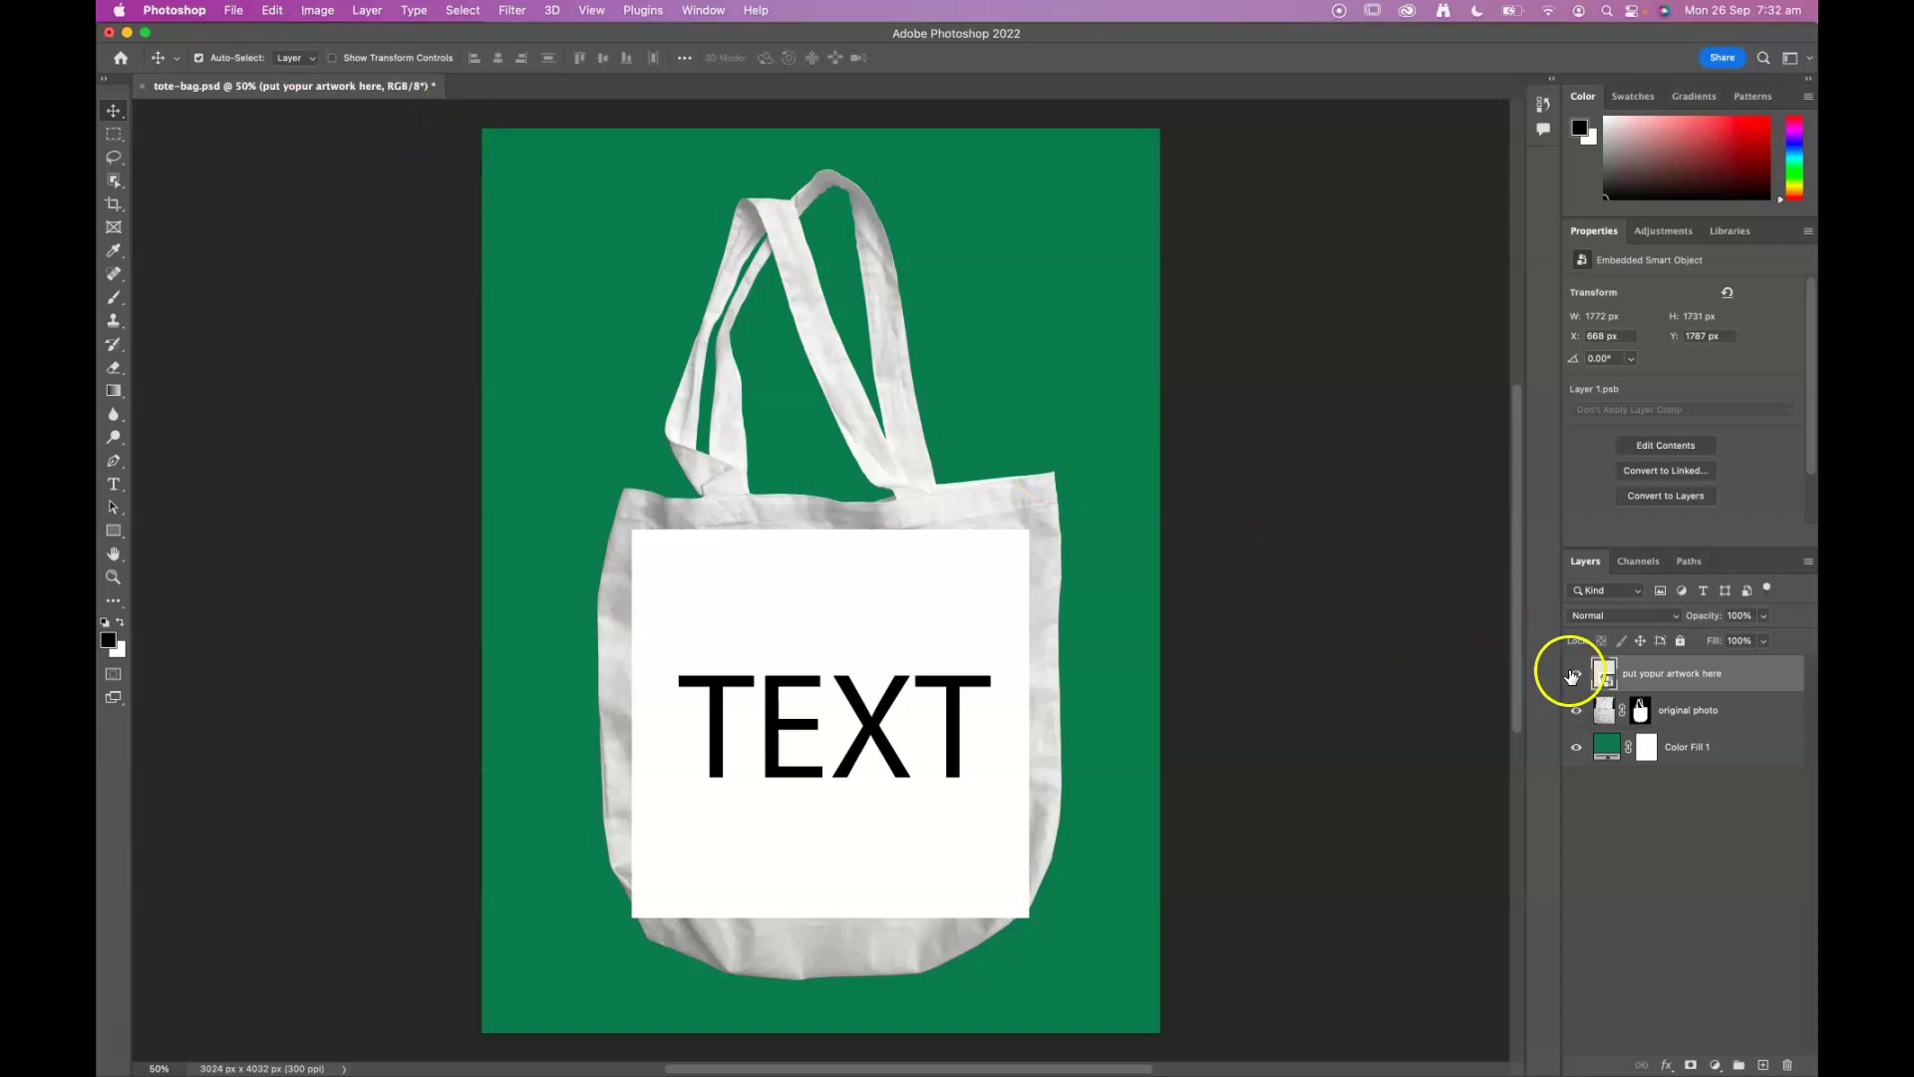
left_click(1573, 675)
left_click(1573, 675)
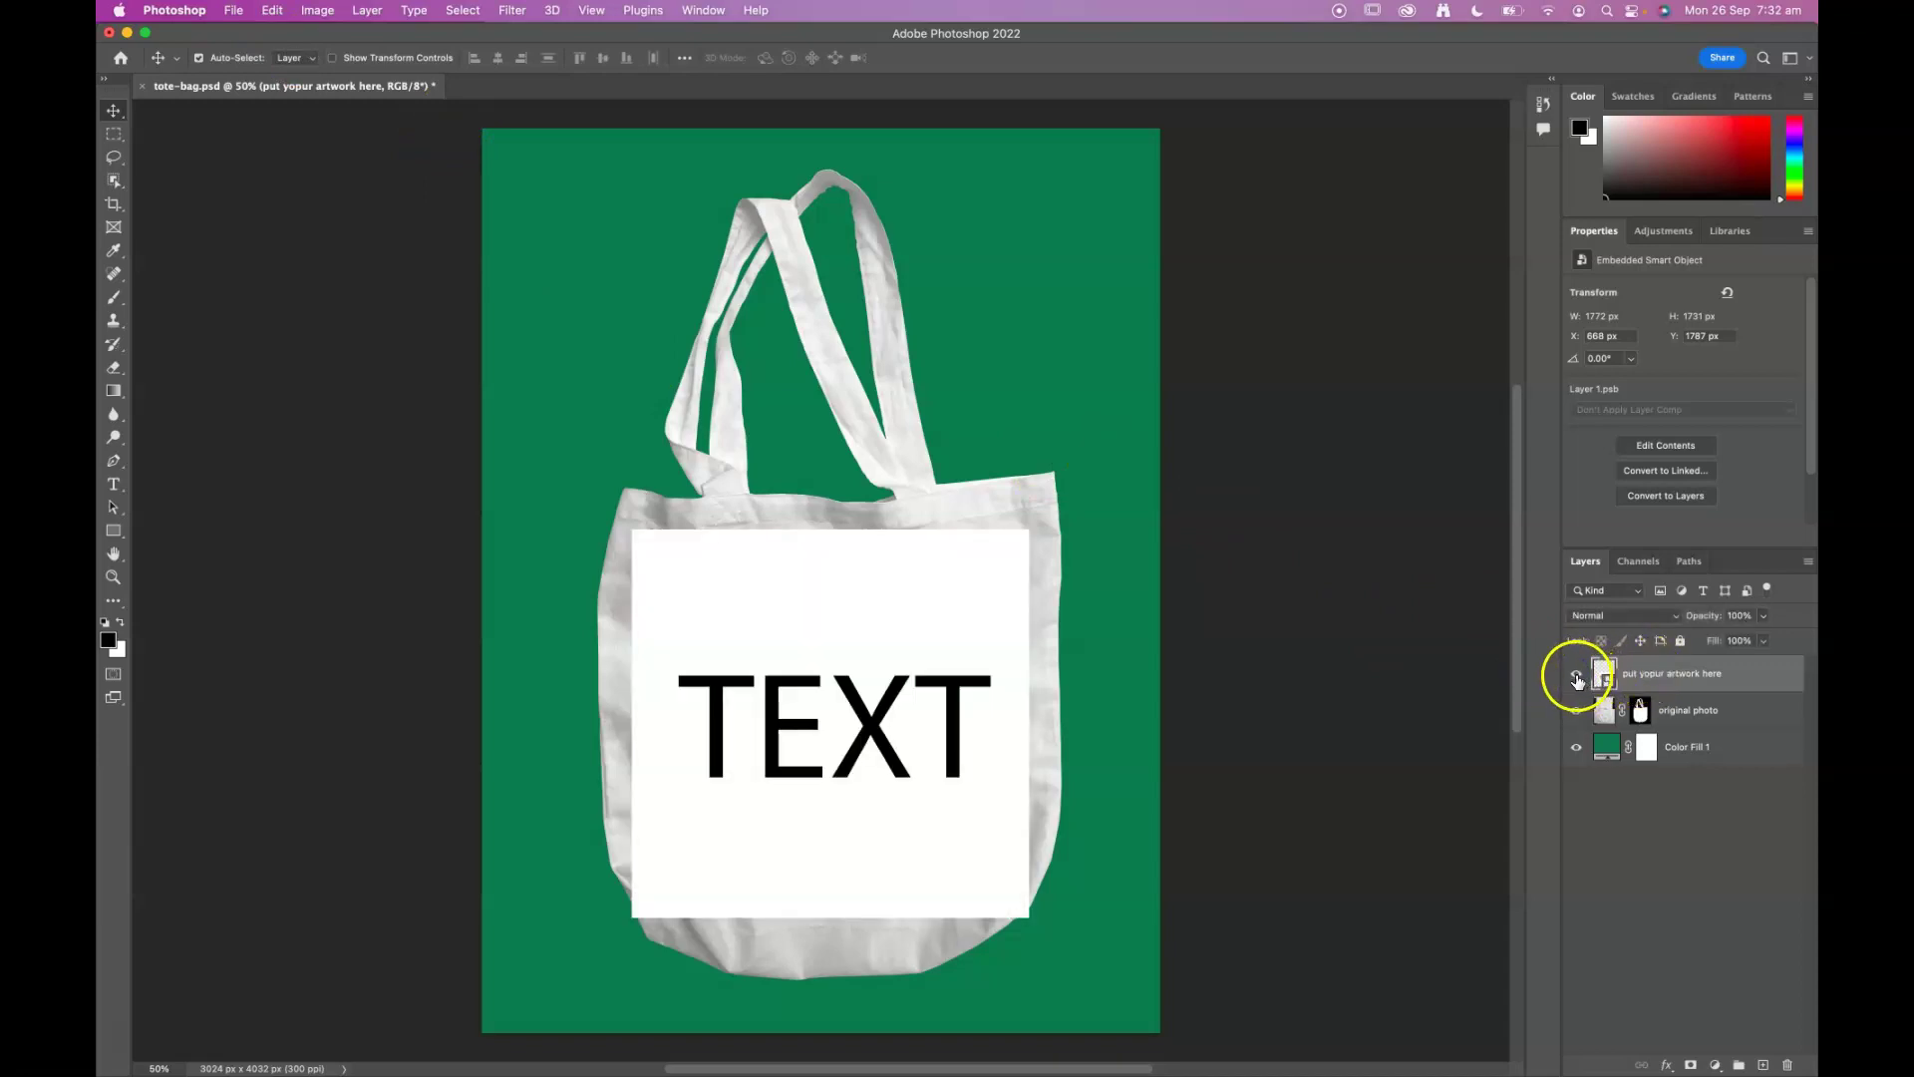
Step: Reopen the artwork smart object's contents and draw a circle about 1409 px wide with no fill and a black stroke about 40 px thick
double_click(1602, 674)
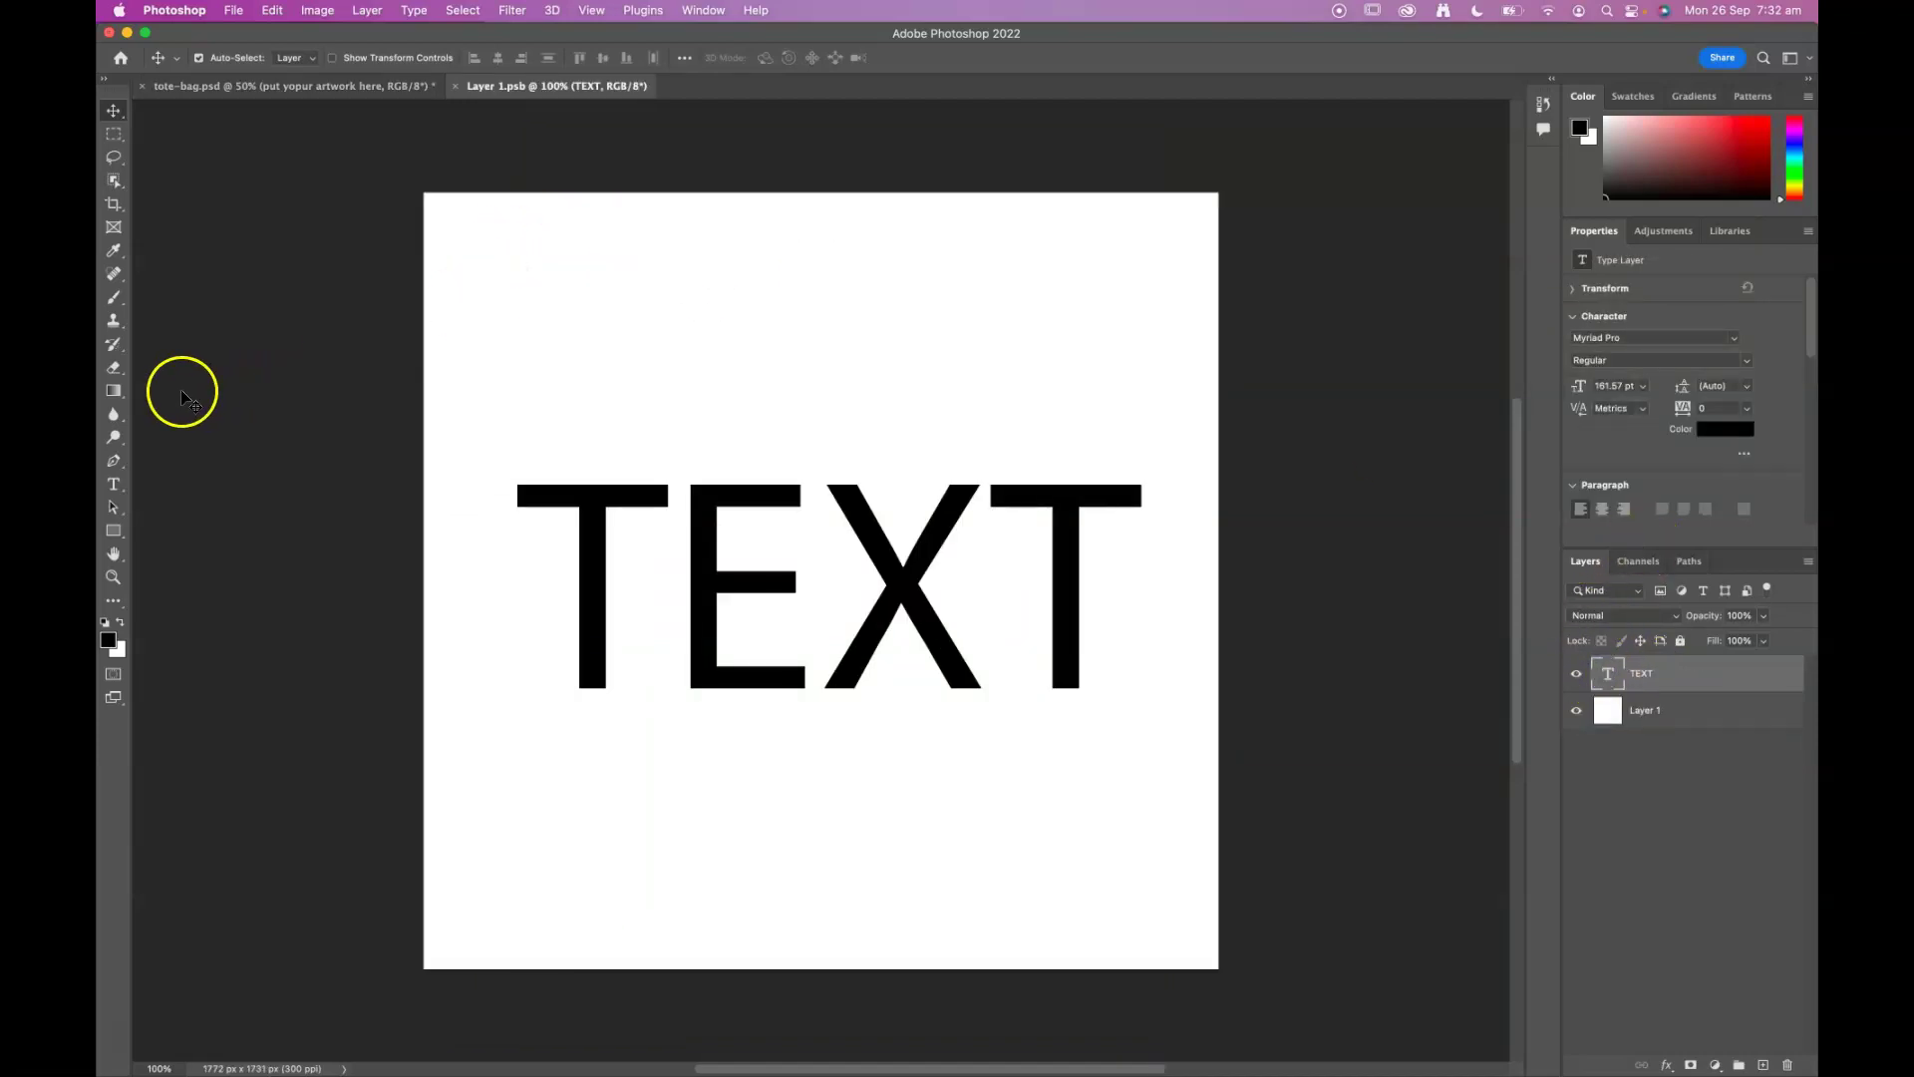
left_click(113, 533)
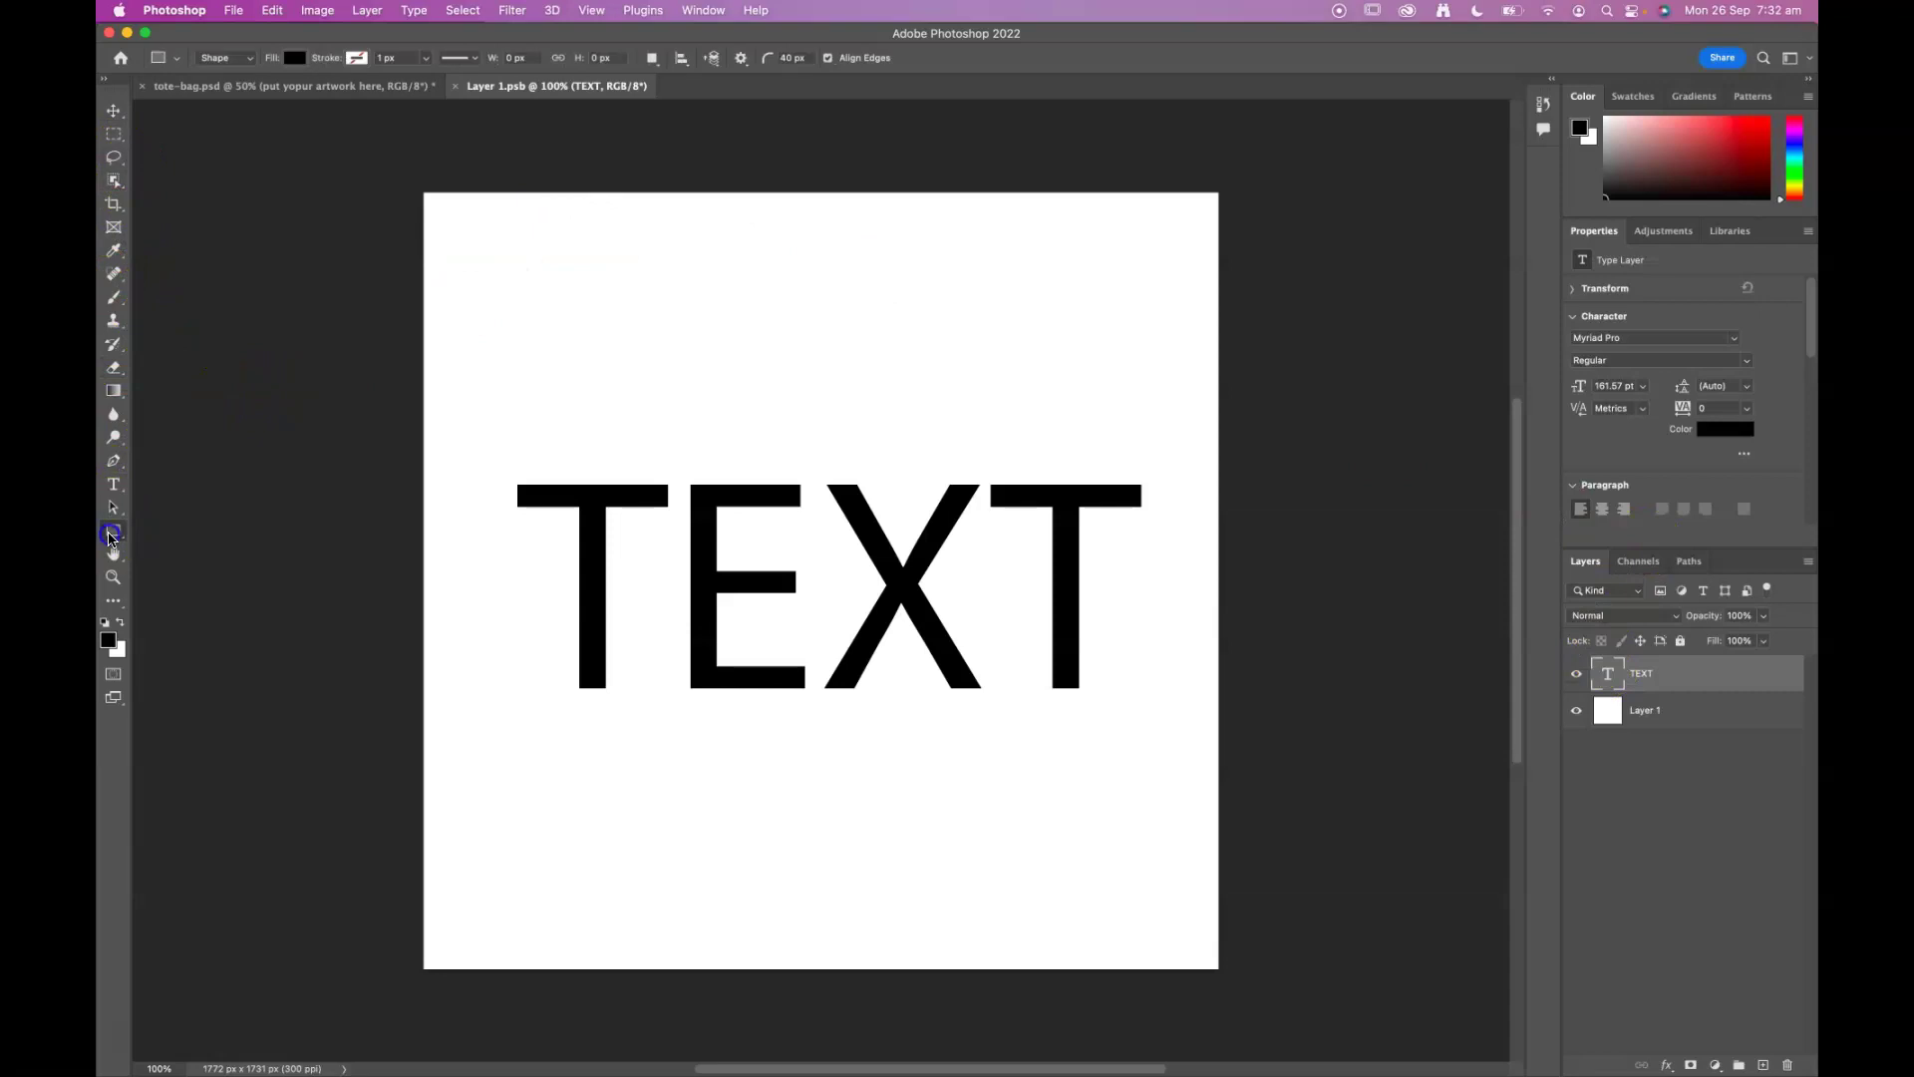
left_click(111, 536)
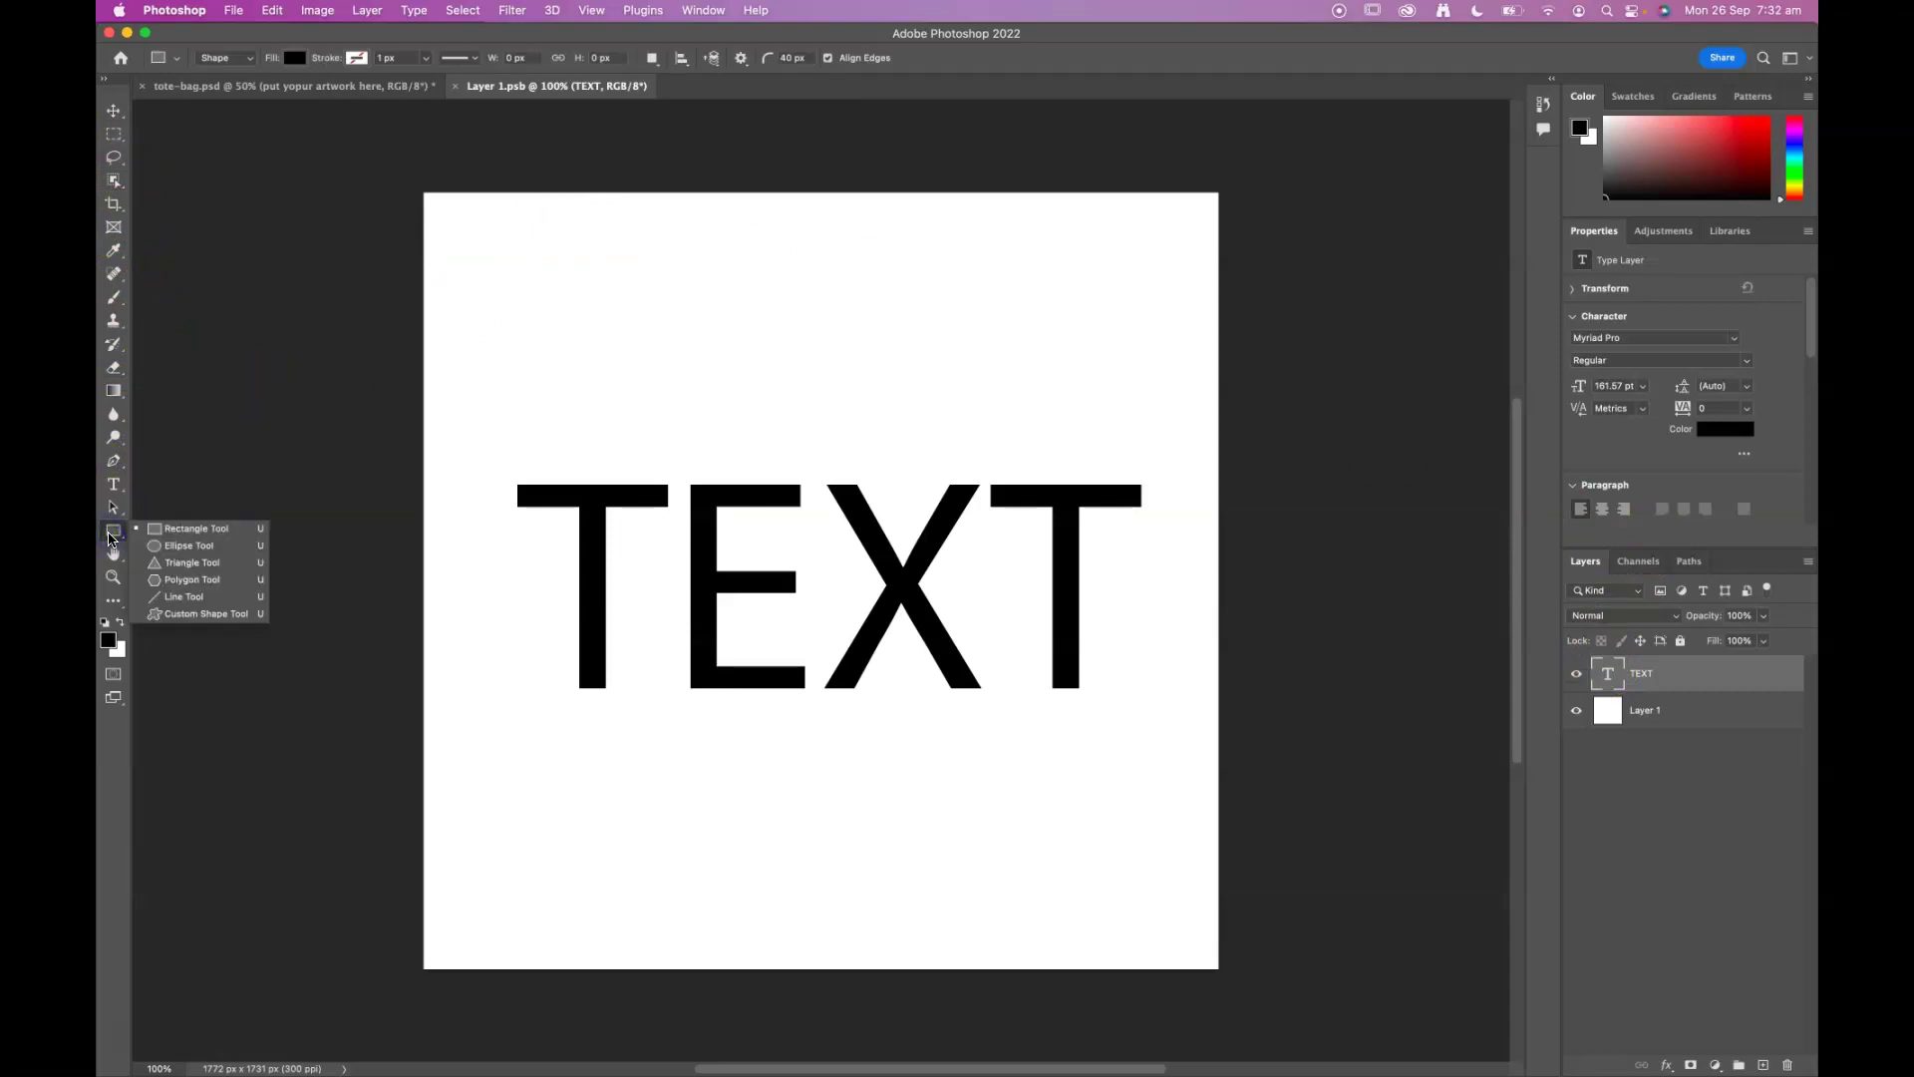
left_click(185, 545)
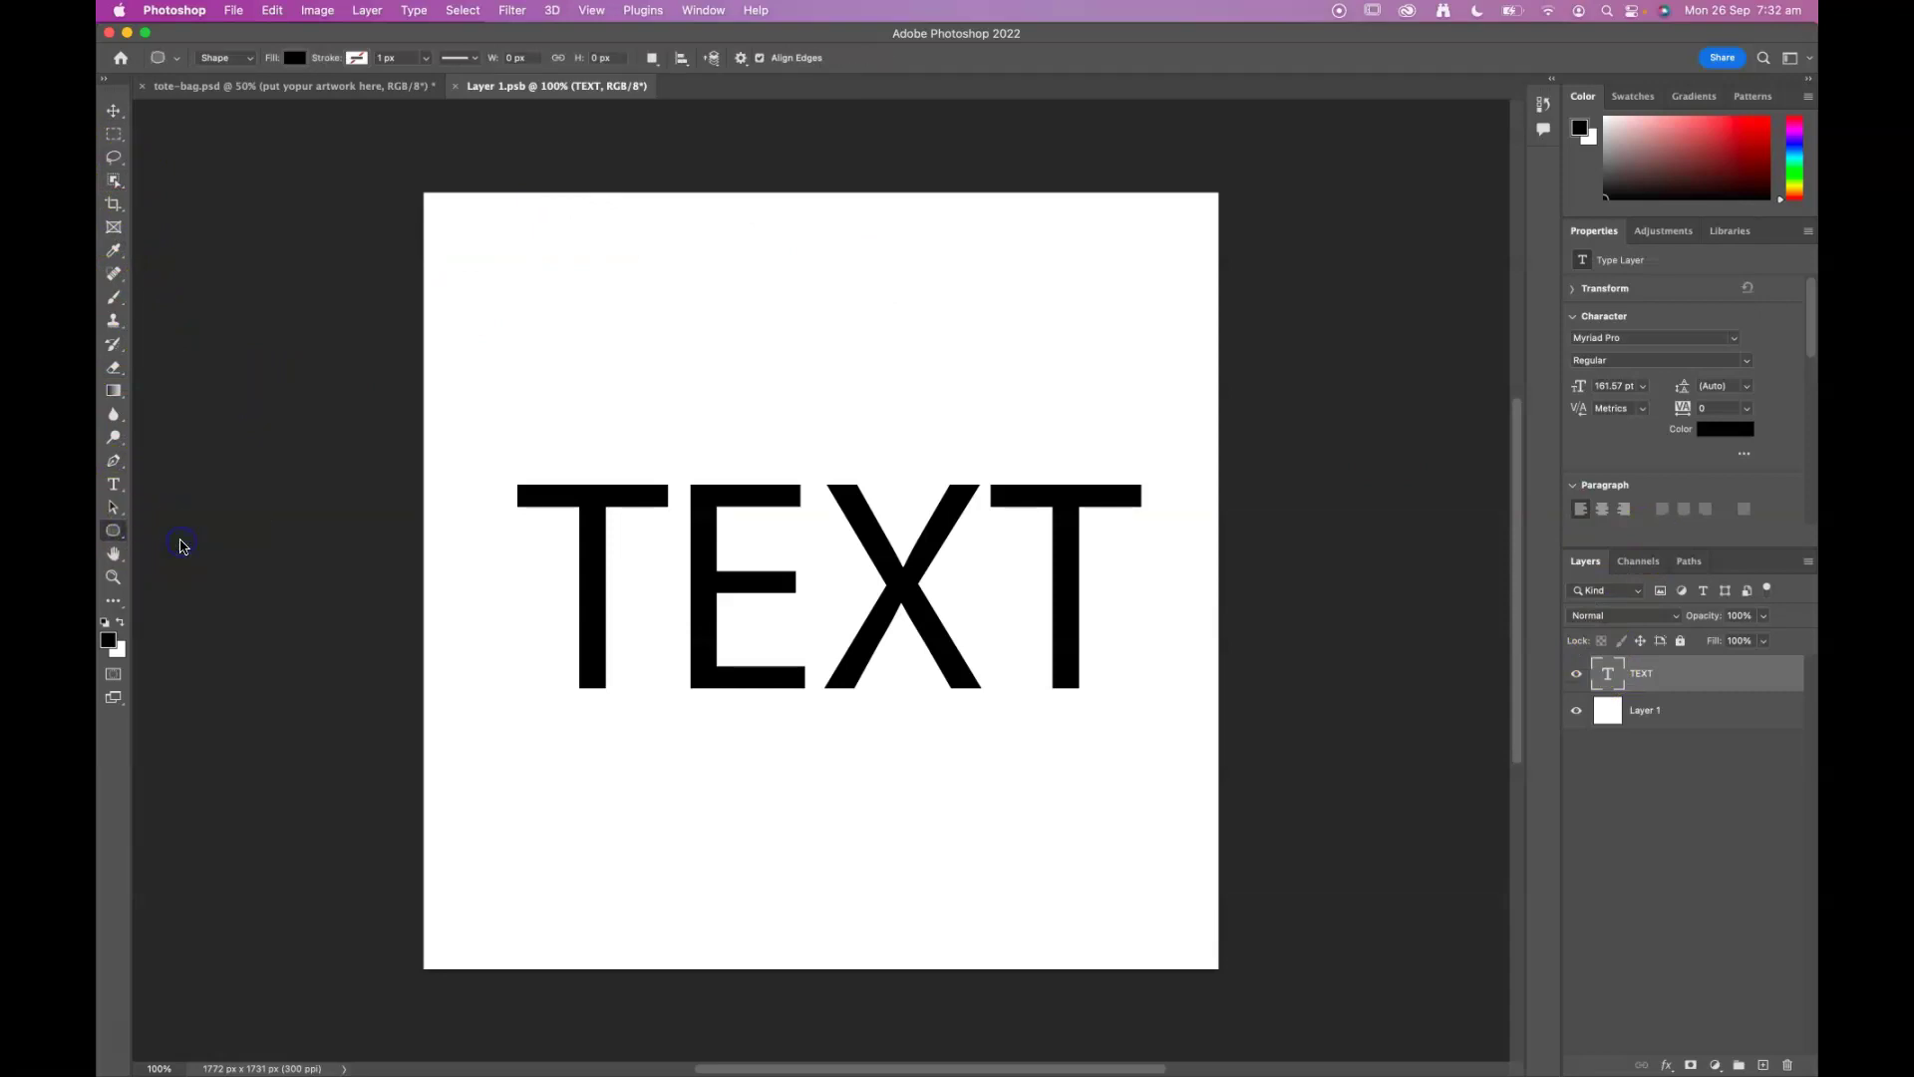
left_click(298, 60)
left_click(185, 93)
left_click(356, 58)
left_click(308, 155)
left_click(426, 60)
left_click_drag(438, 76, 442, 77)
left_click(662, 372)
mouse_move(624, 312)
left_mouse_down()
mouse_move(1008, 774)
mouse_move(1095, 946)
mouse_move(1252, 1037)
mouse_move(1120, 910)
mouse_move(1253, 1031)
left_mouse_up()
Step: Move the circle so that it is centred around the word "TEXT"
left_click(112, 110)
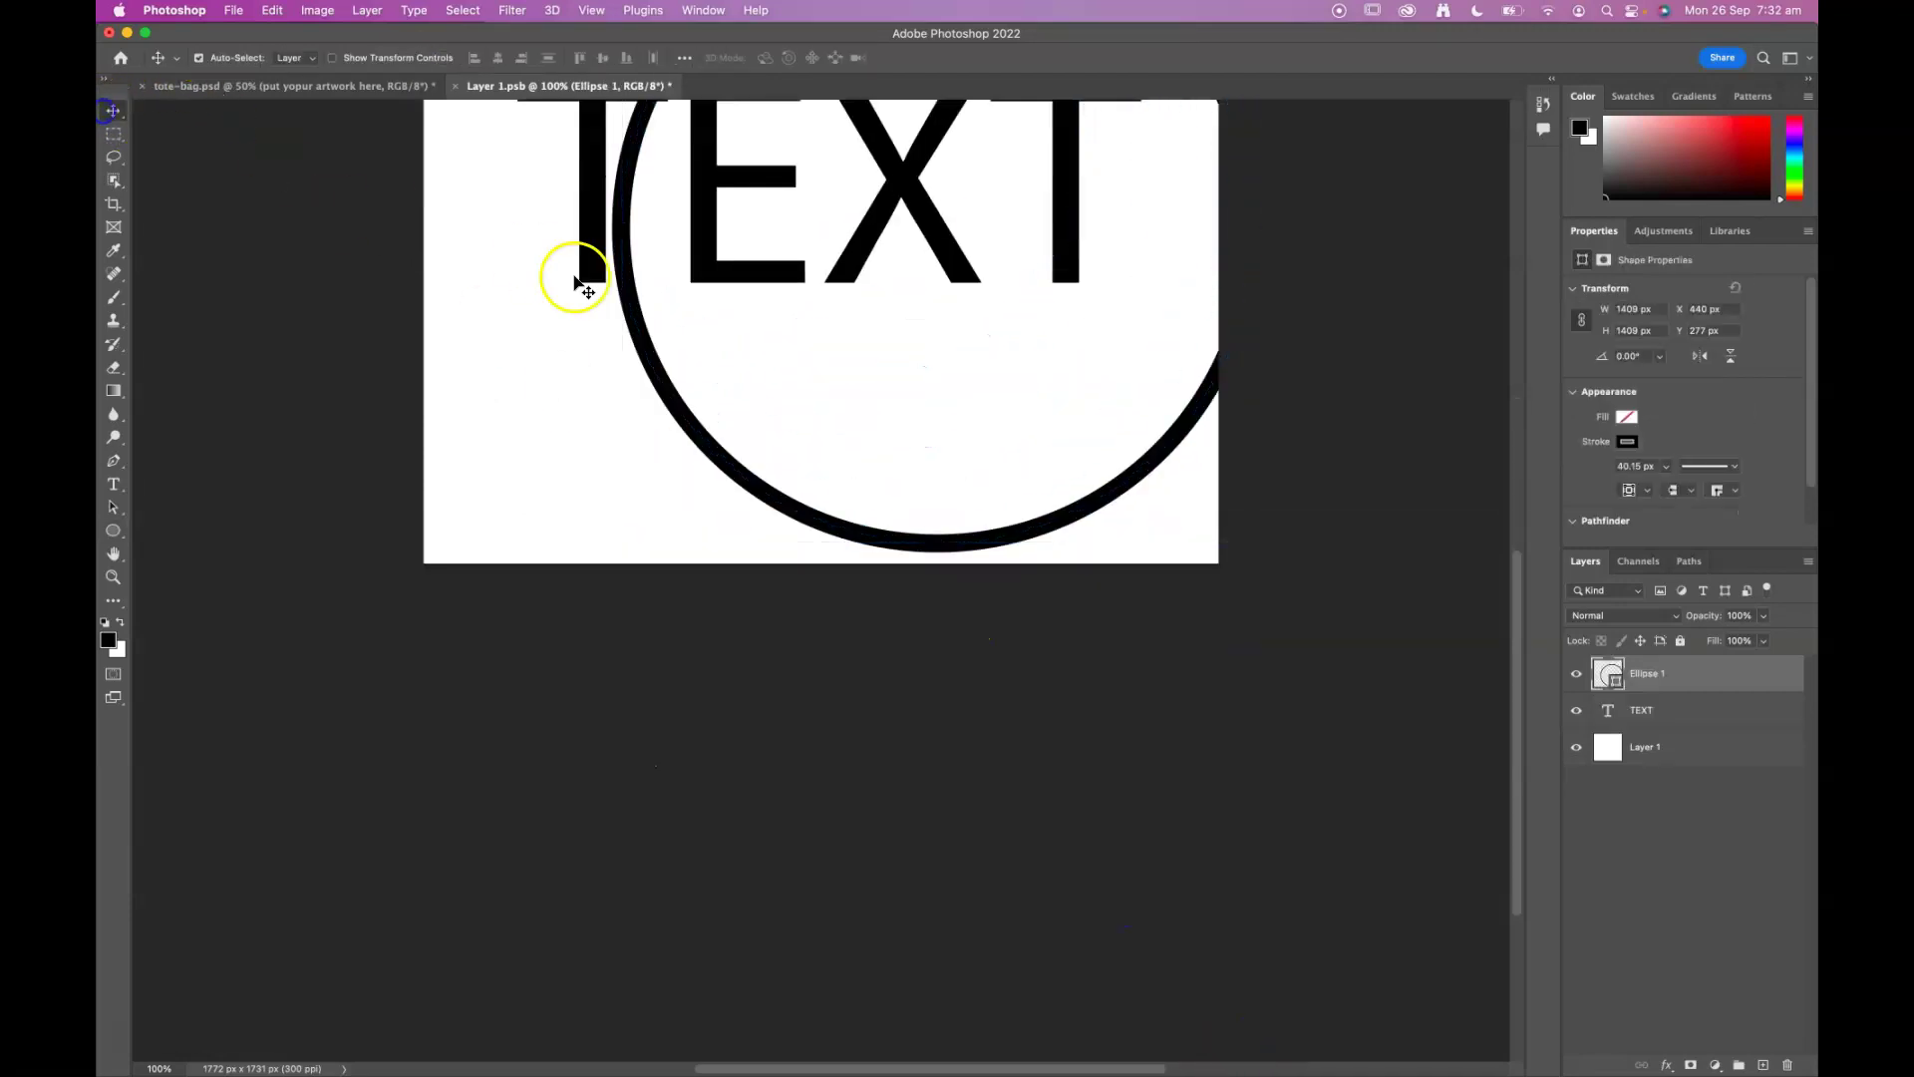
left_click_drag(743, 316, 705, 569)
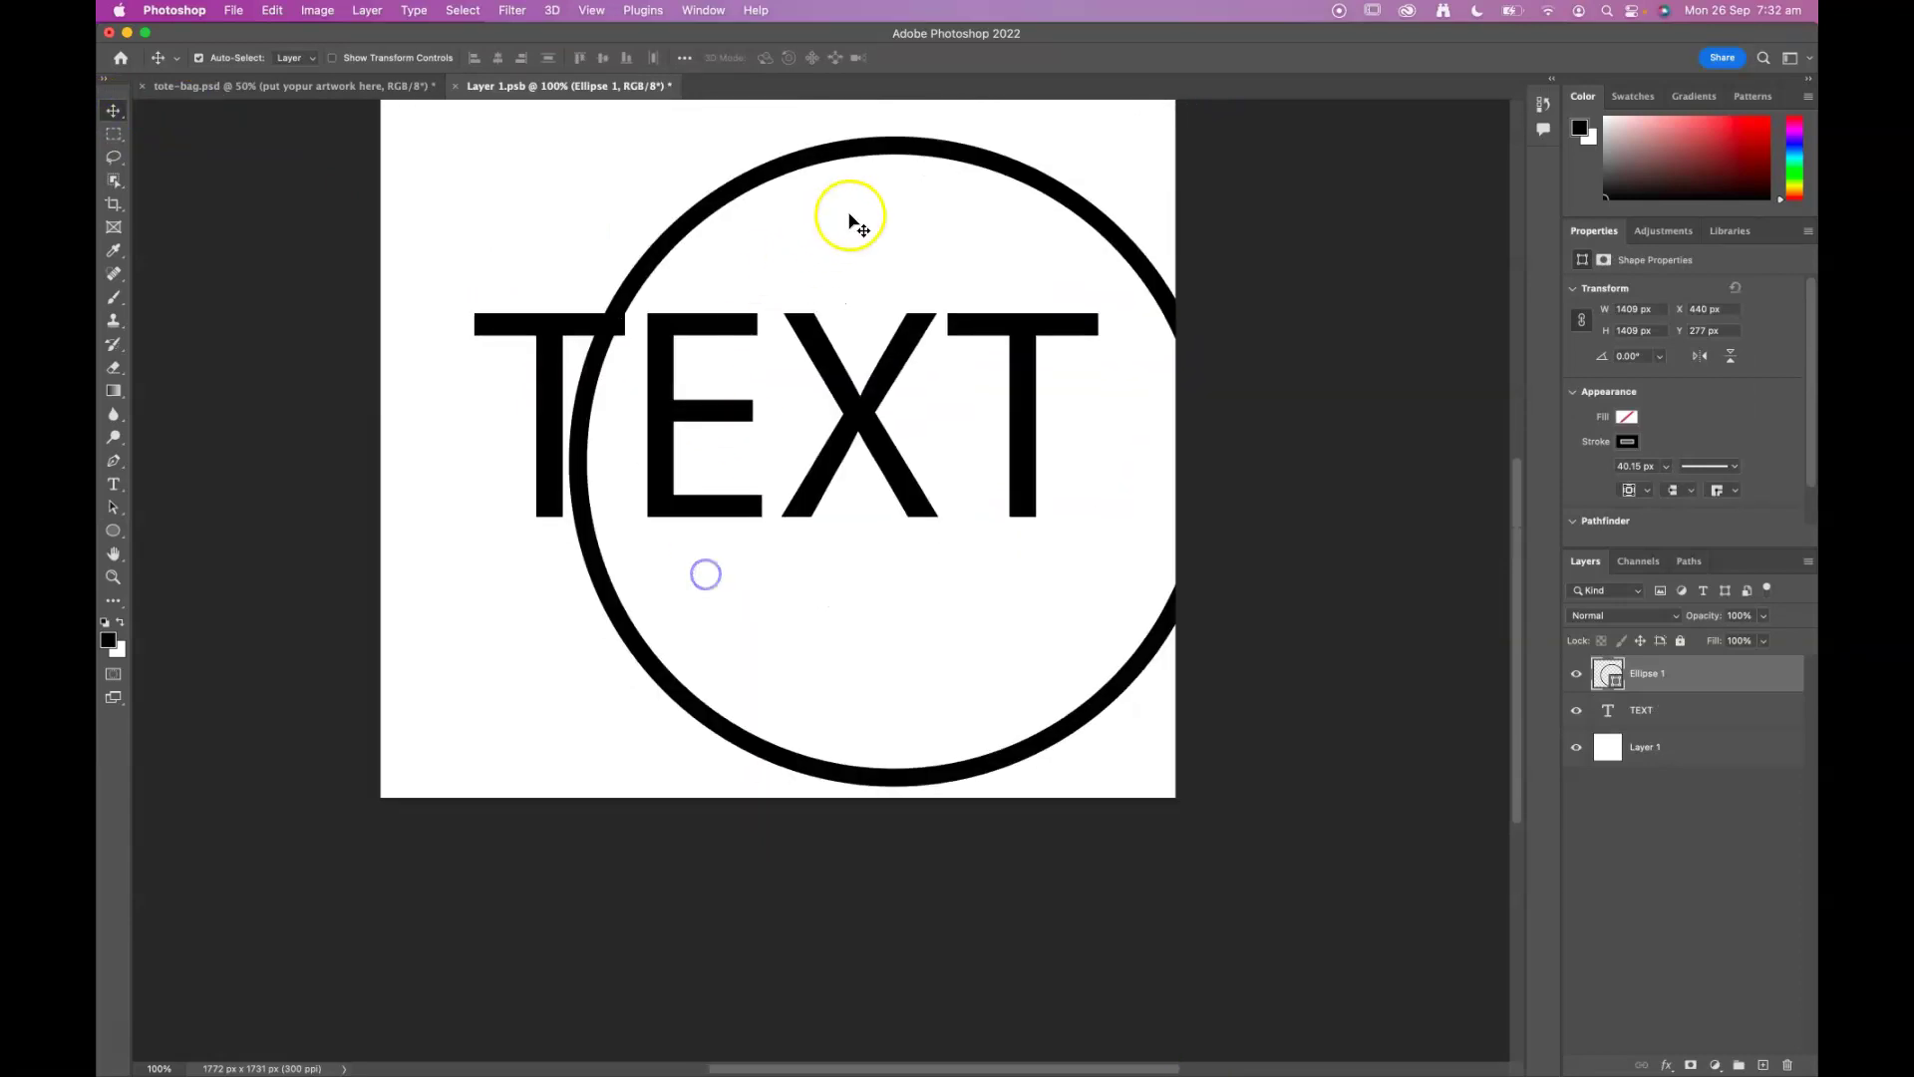
left_click_drag(874, 209, 819, 250)
Step: Scale the "TEXT" layer down so that the word fits inside the circle
left_click(1688, 705)
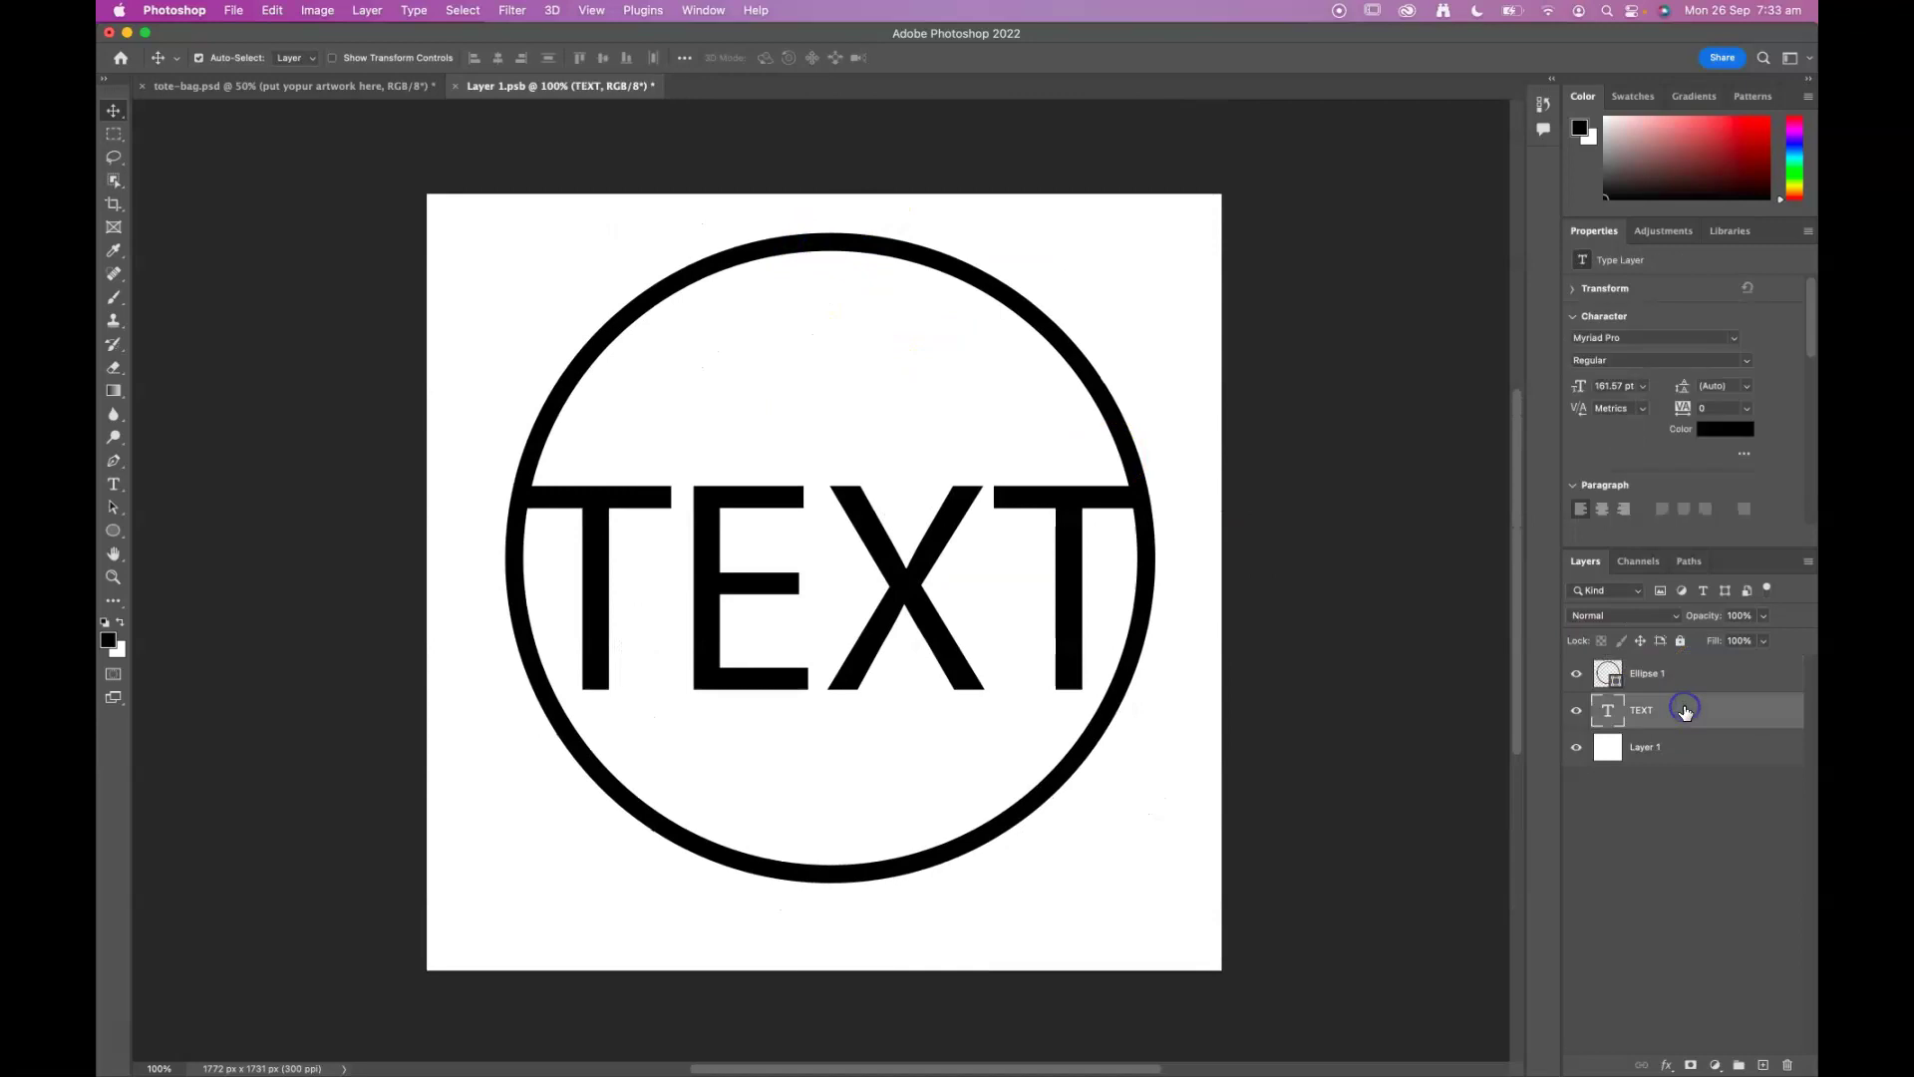
key("super+t")
left_click_drag(1143, 437, 1068, 485)
left_click(1716, 897)
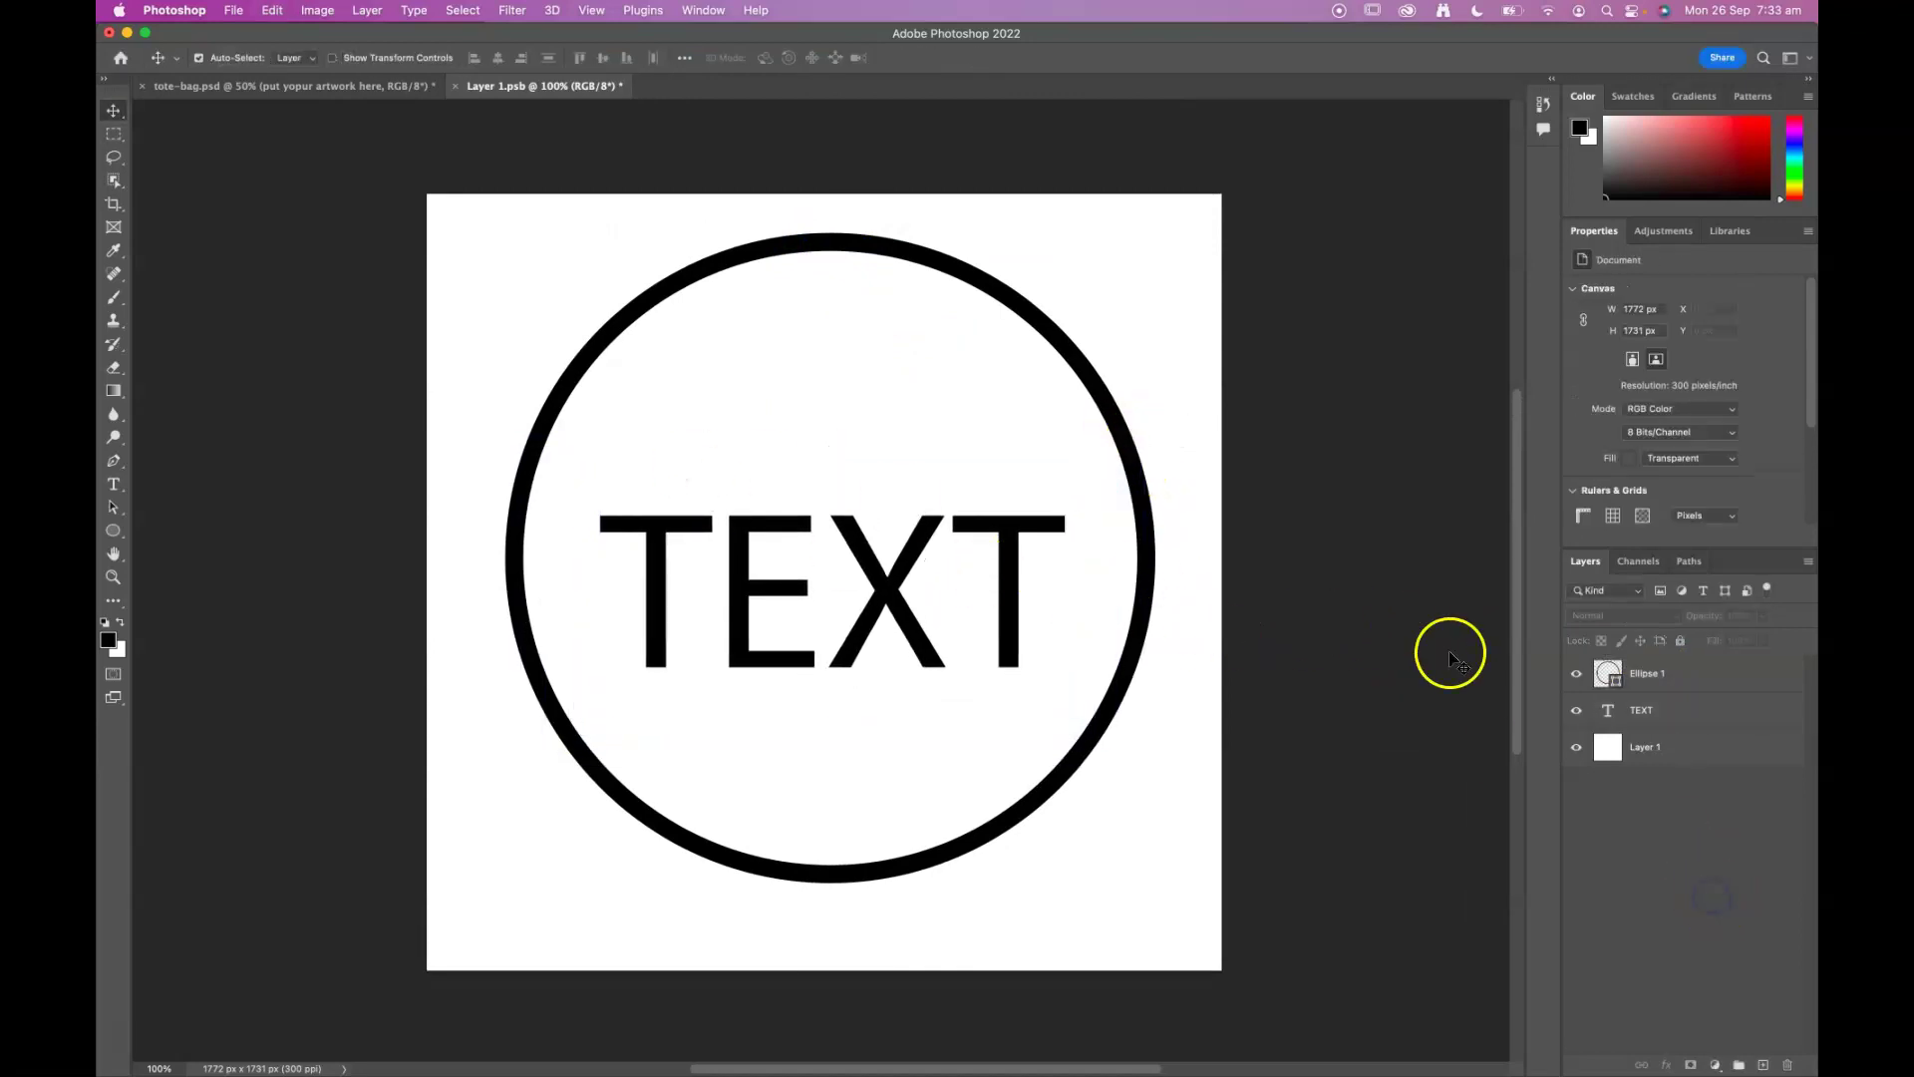
Step: Hide the white background layer in the smart object's contents, and save and close them
left_click(1576, 747)
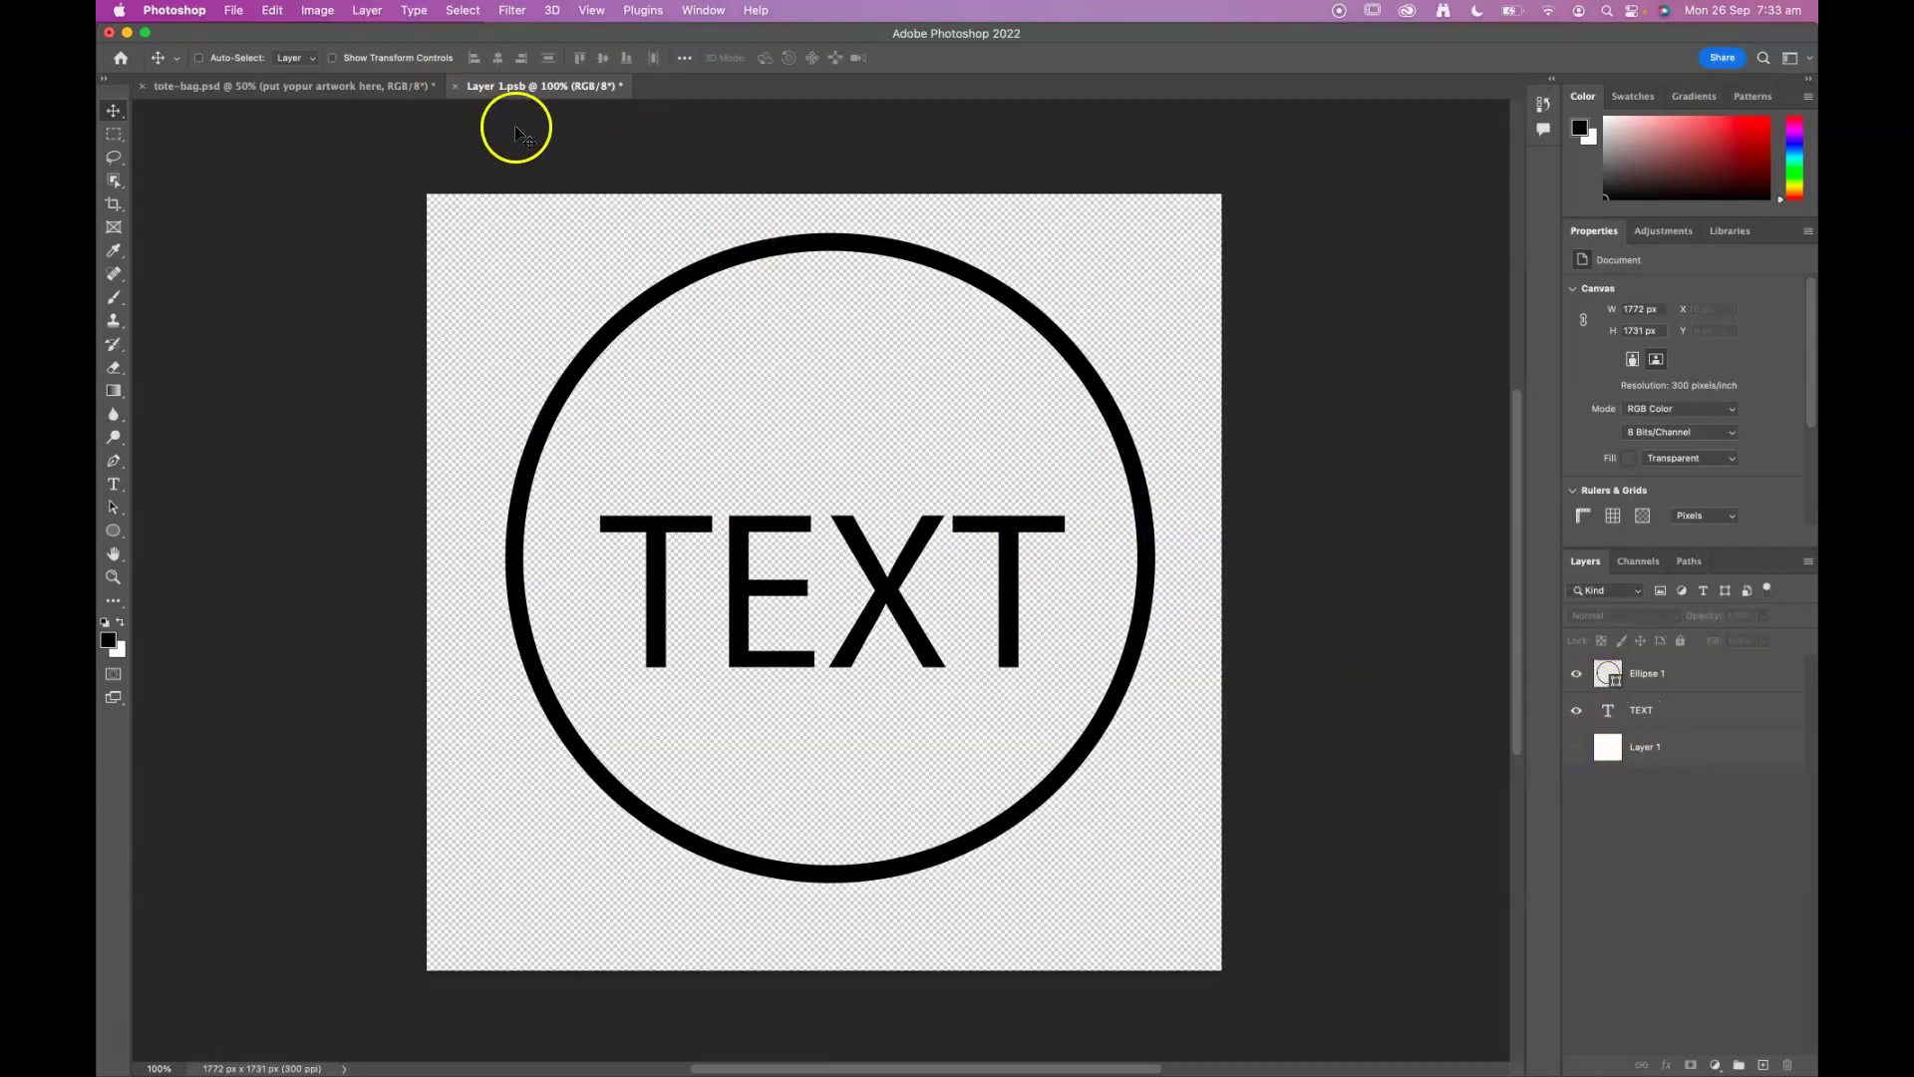
key("super+s")
left_click(454, 86)
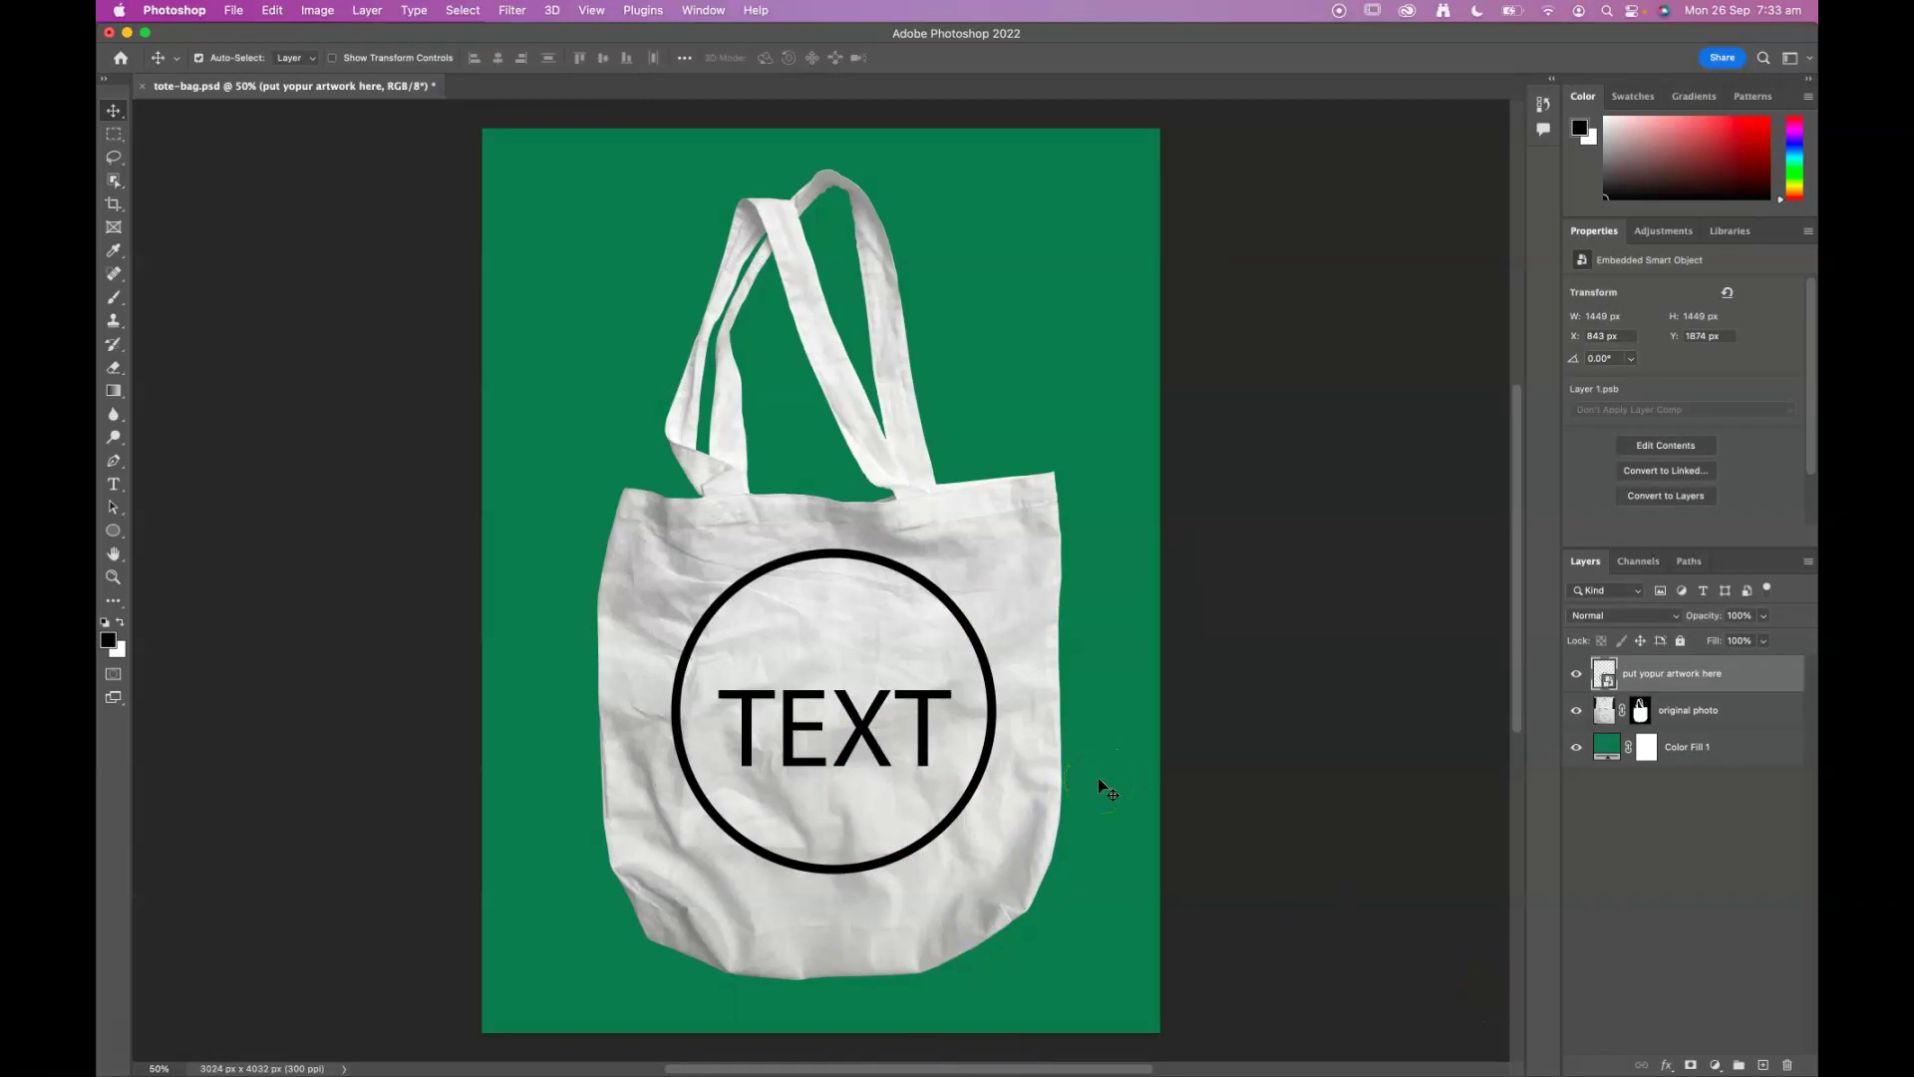
Step: Shift the artwork slightly down on the bag to about X 832 px, Y 1931 px, and hide the artwork layer
left_click_drag(916, 588, 919, 598)
left_click(1196, 543)
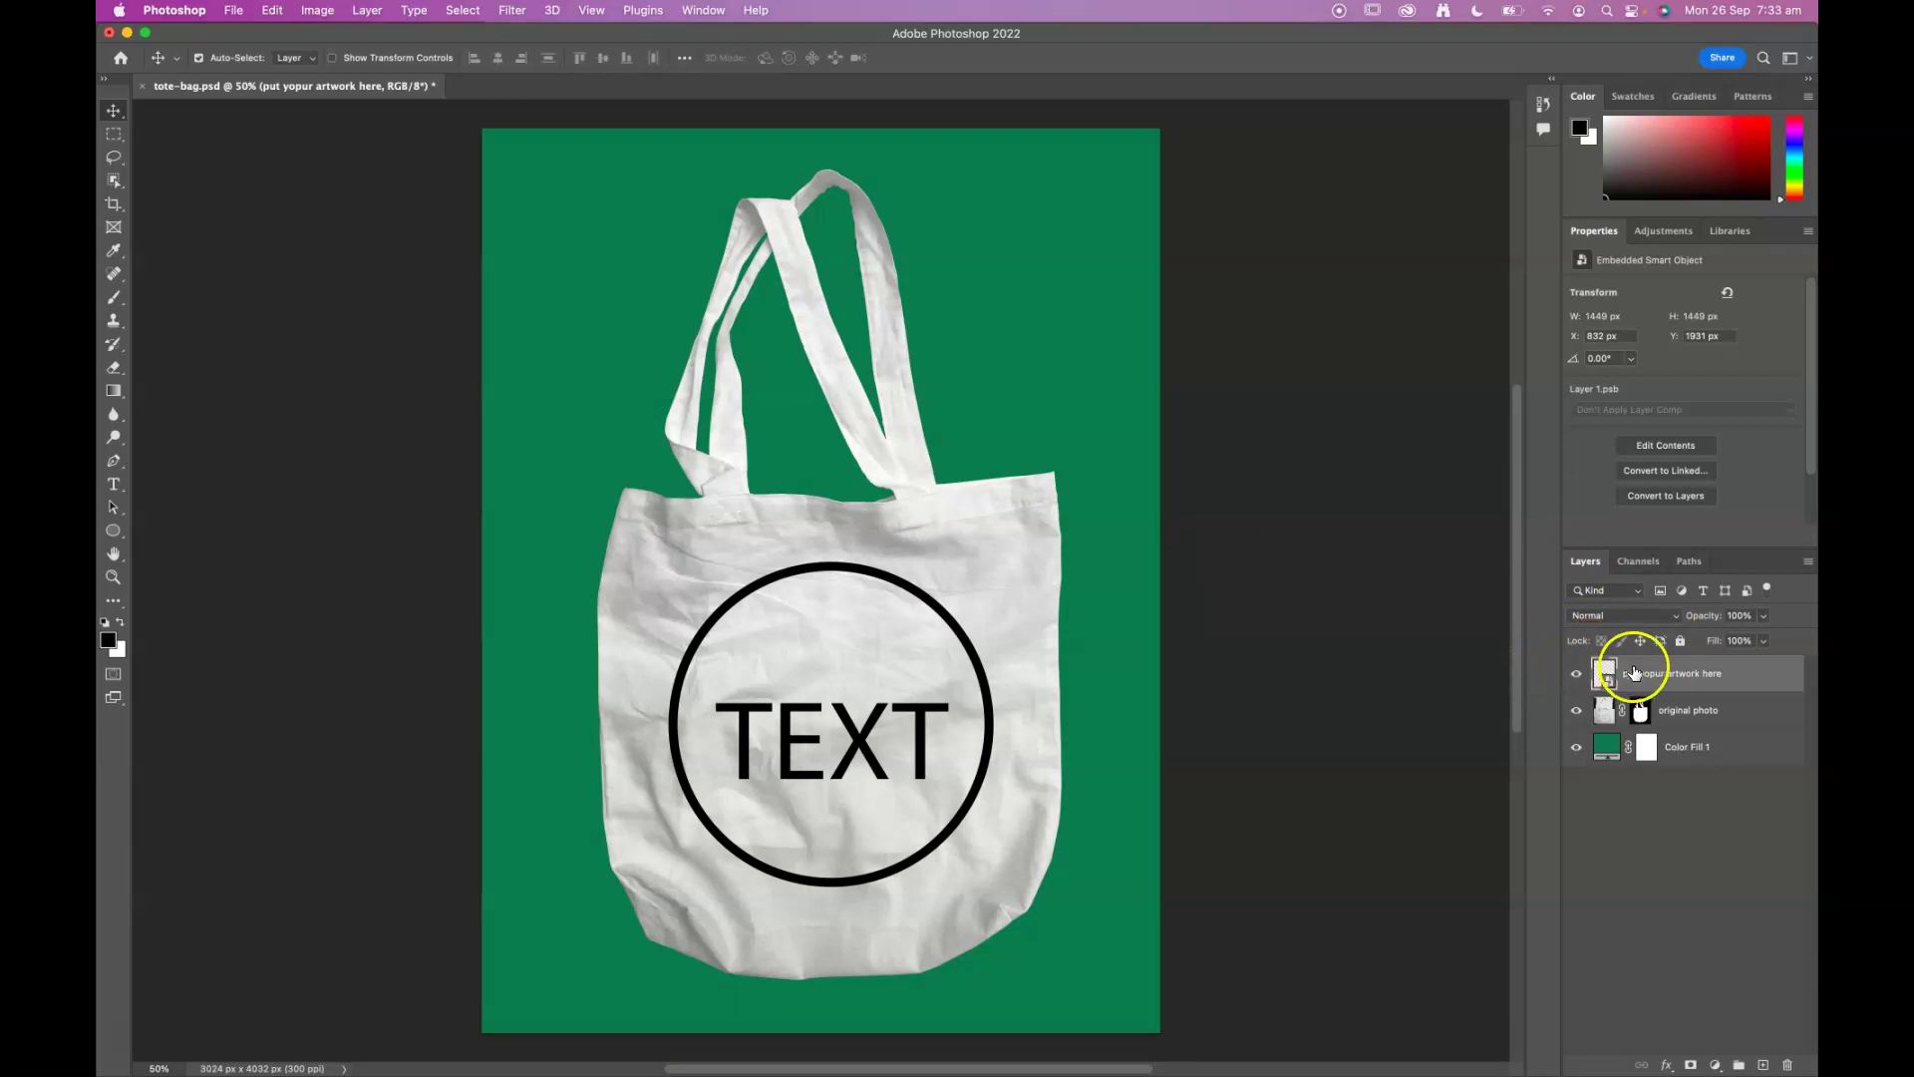
left_click(1575, 676)
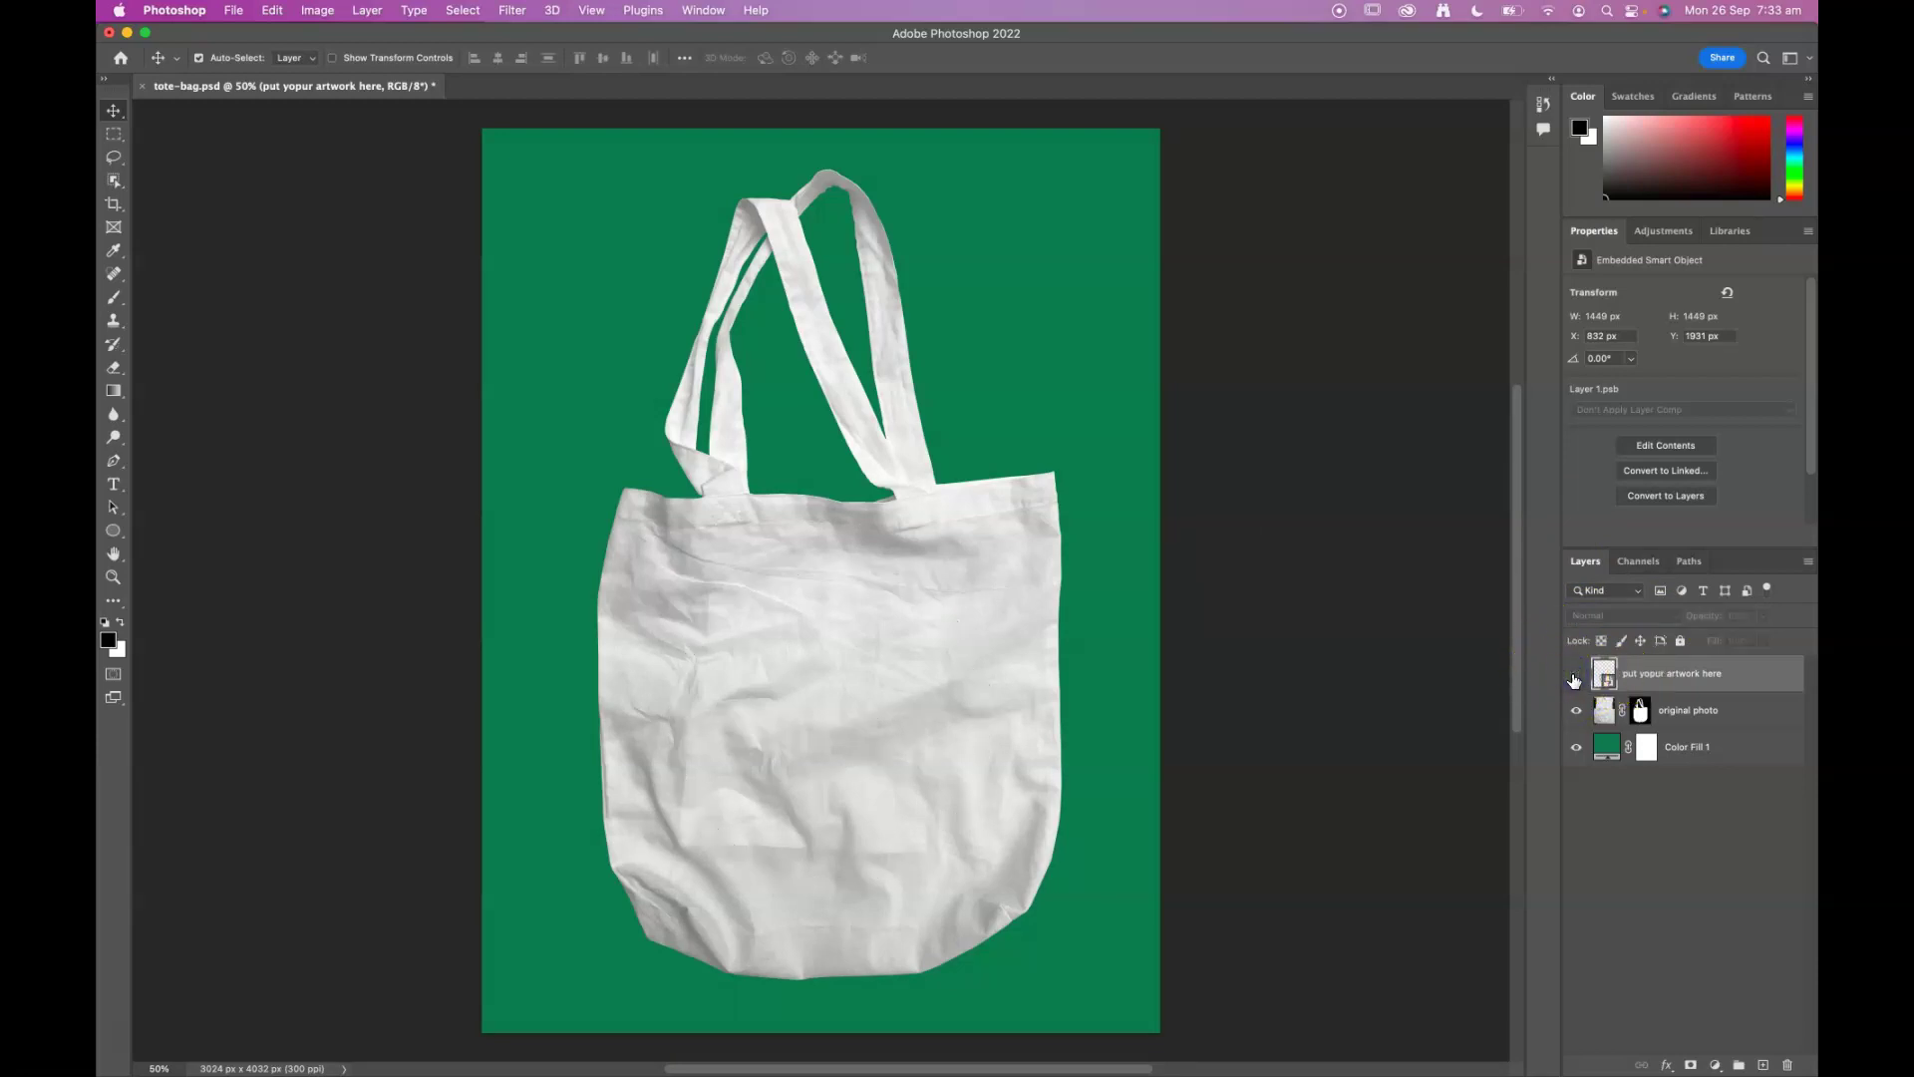
Step: Hide the artwork layer and the green Color Fill 1 layer, and select the original photo layer
left_click(1575, 678)
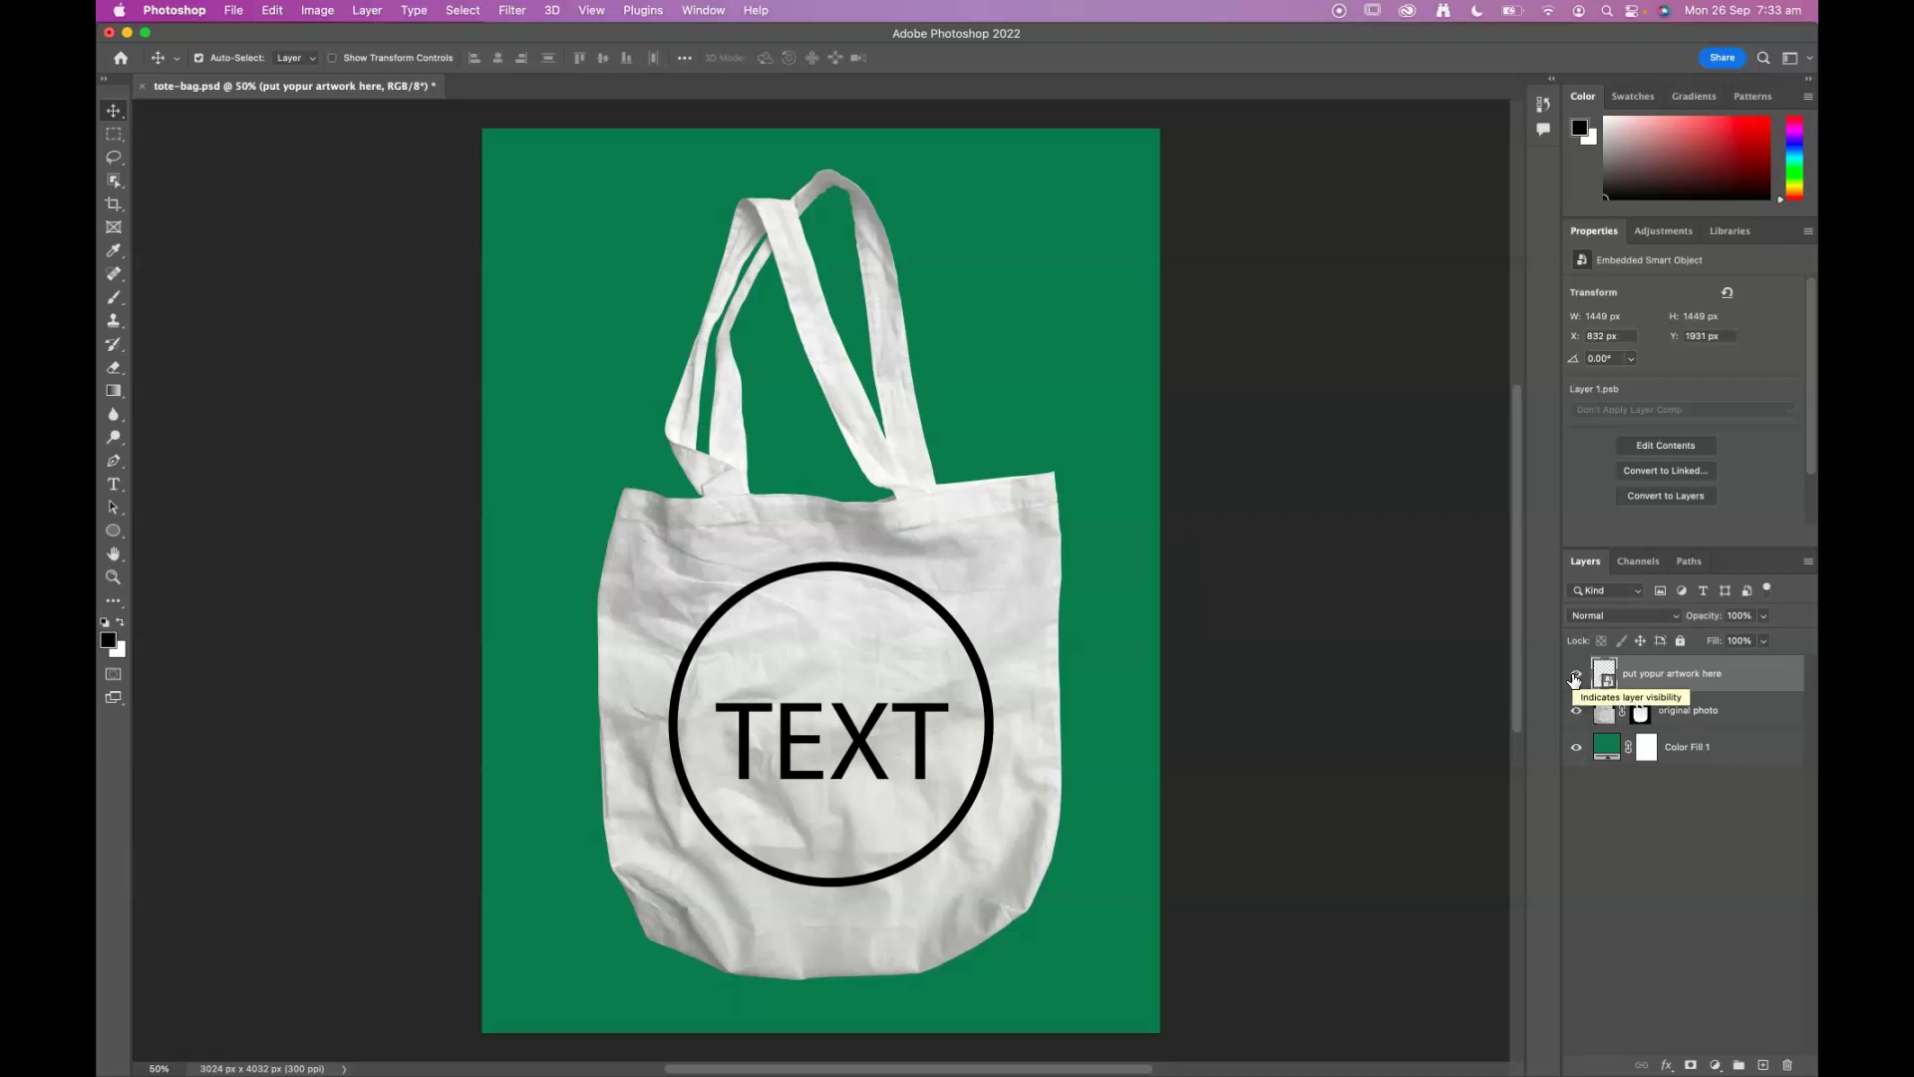
double_click(1600, 676)
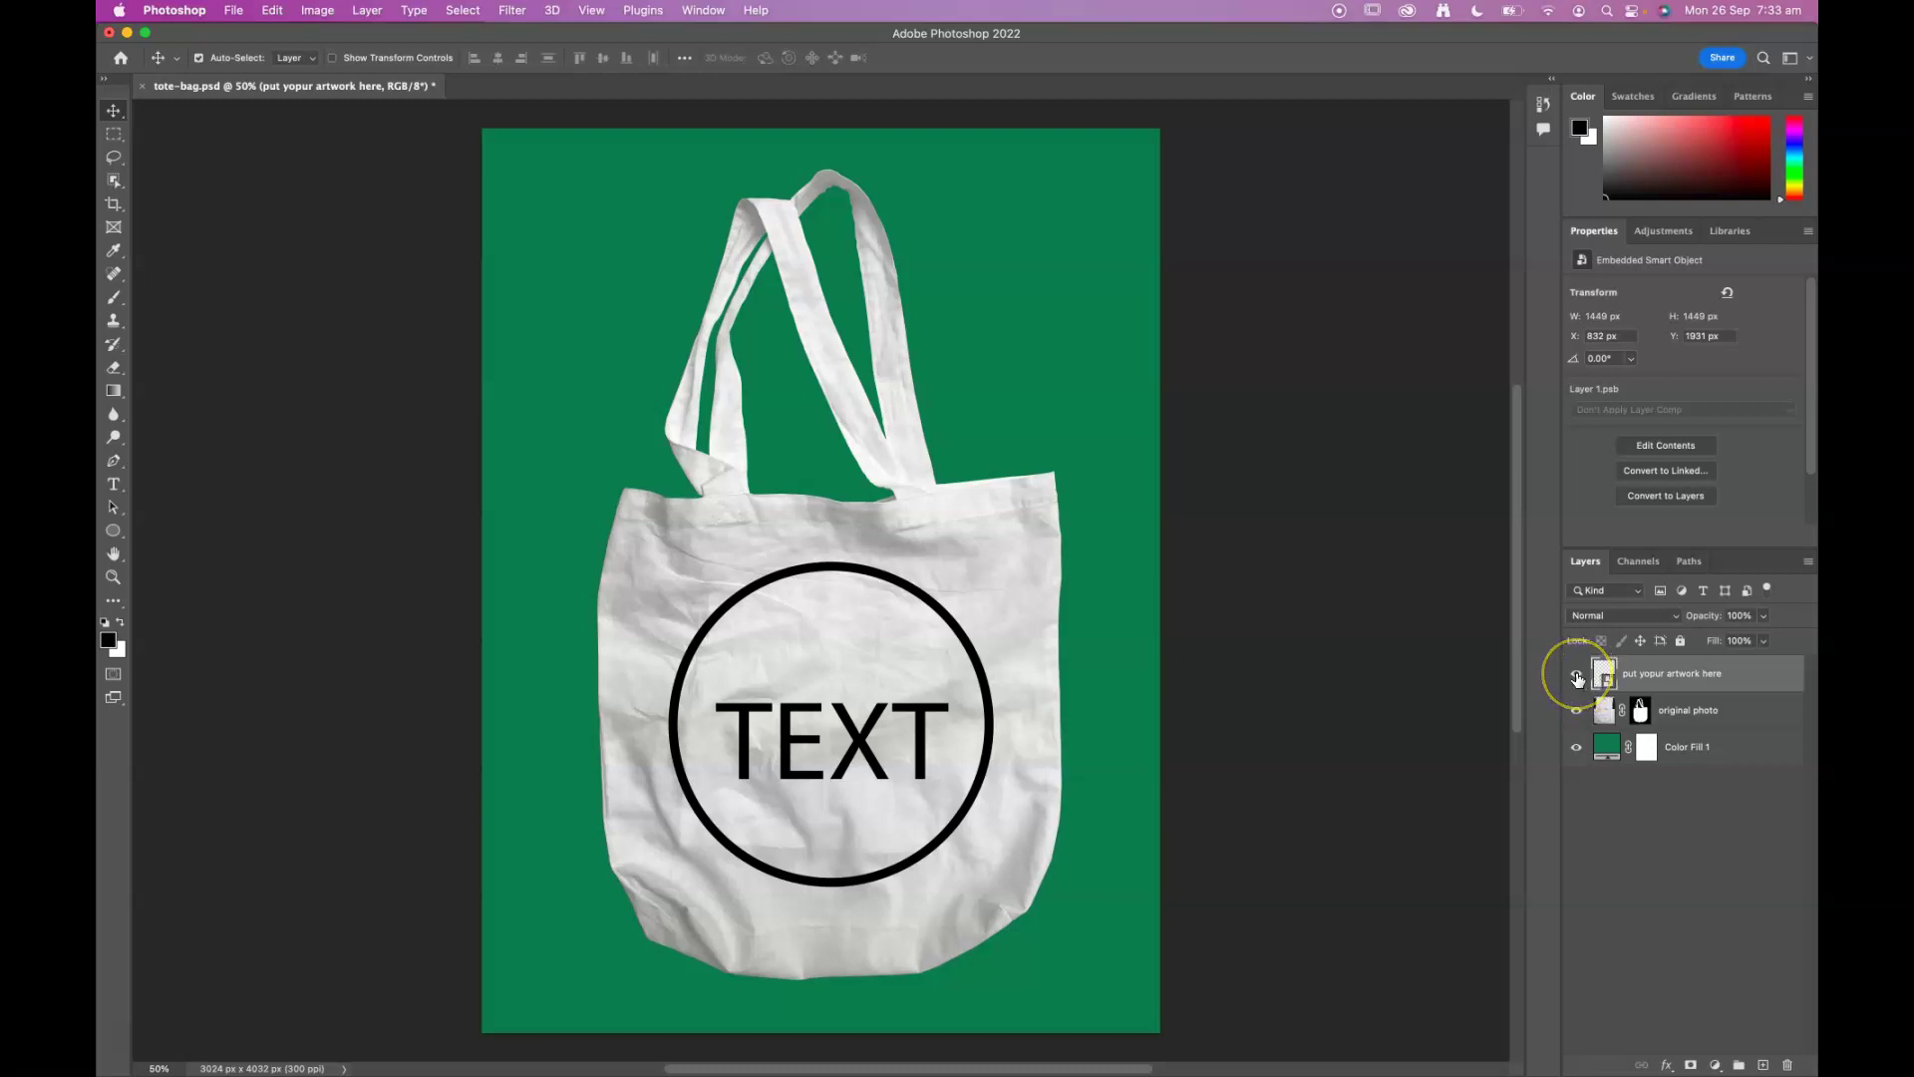
left_click(1576, 677)
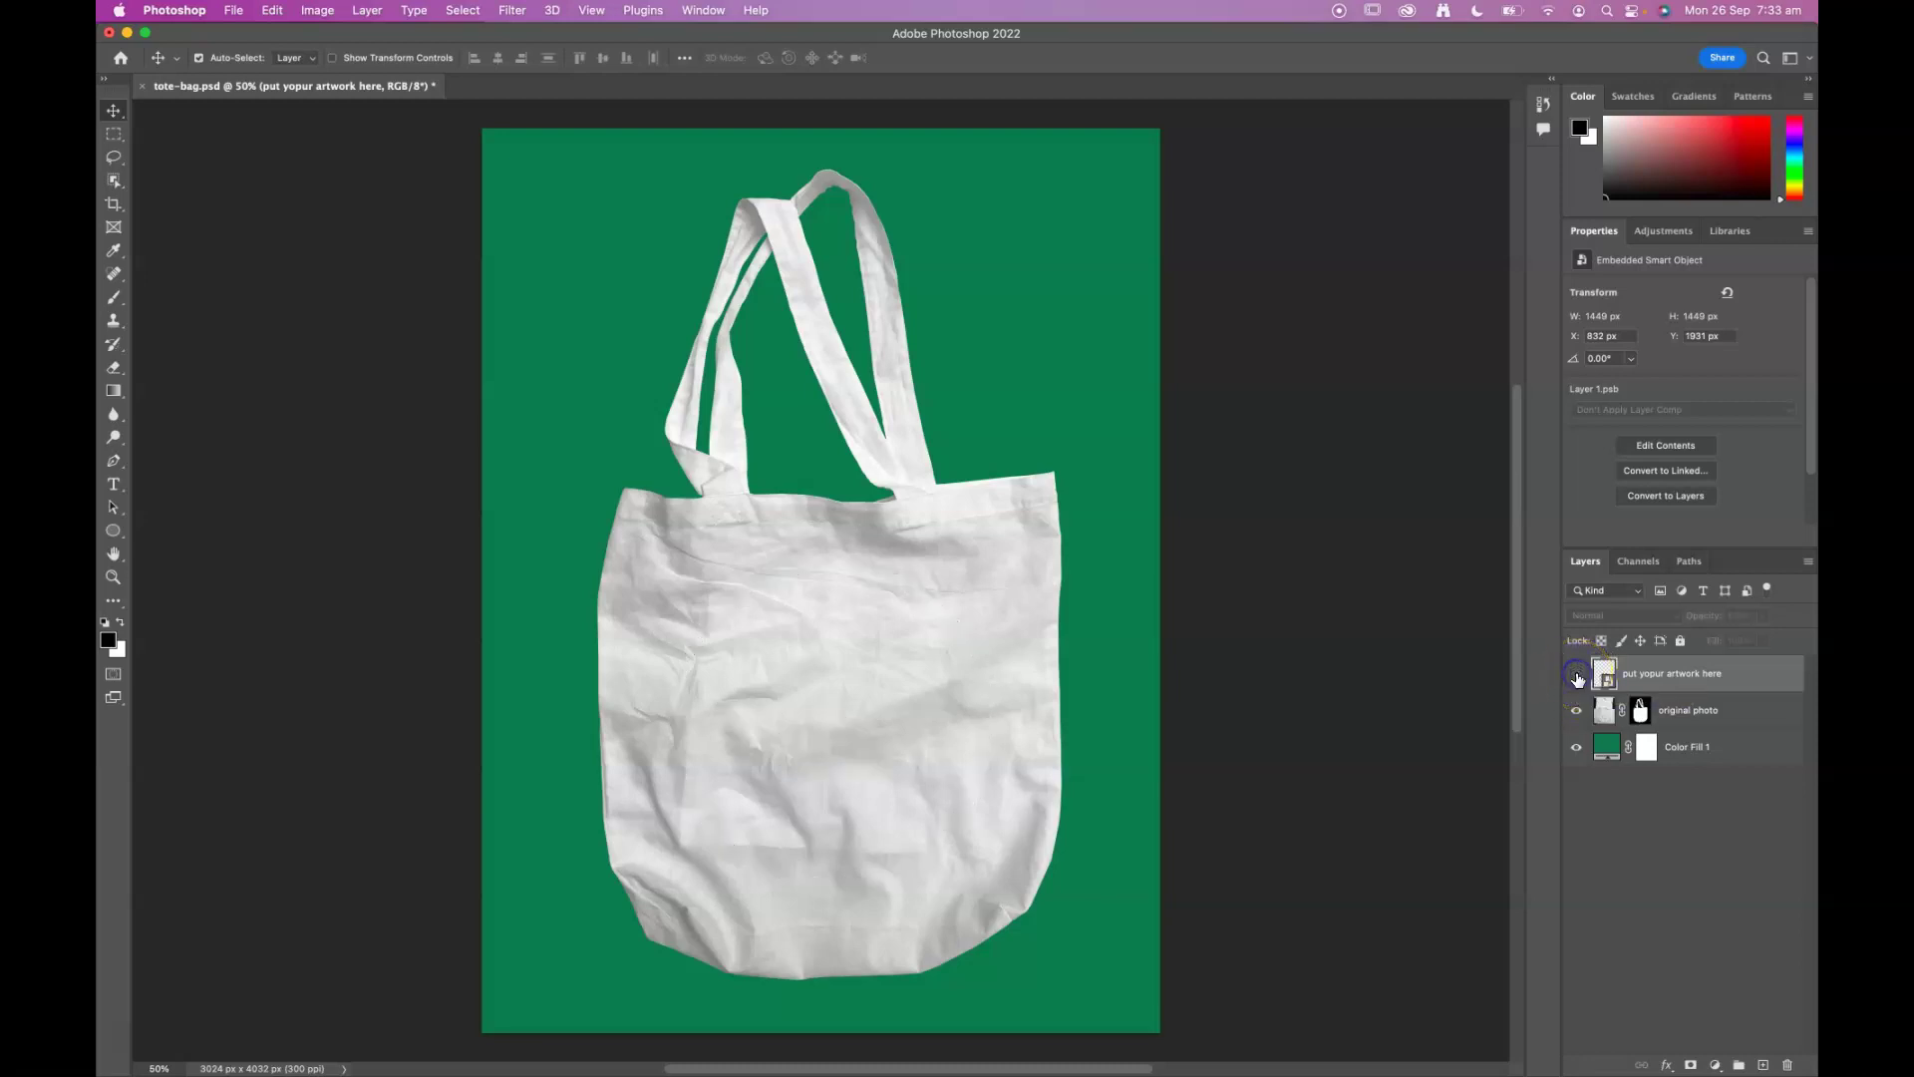
left_click(1575, 748)
left_click(1684, 711)
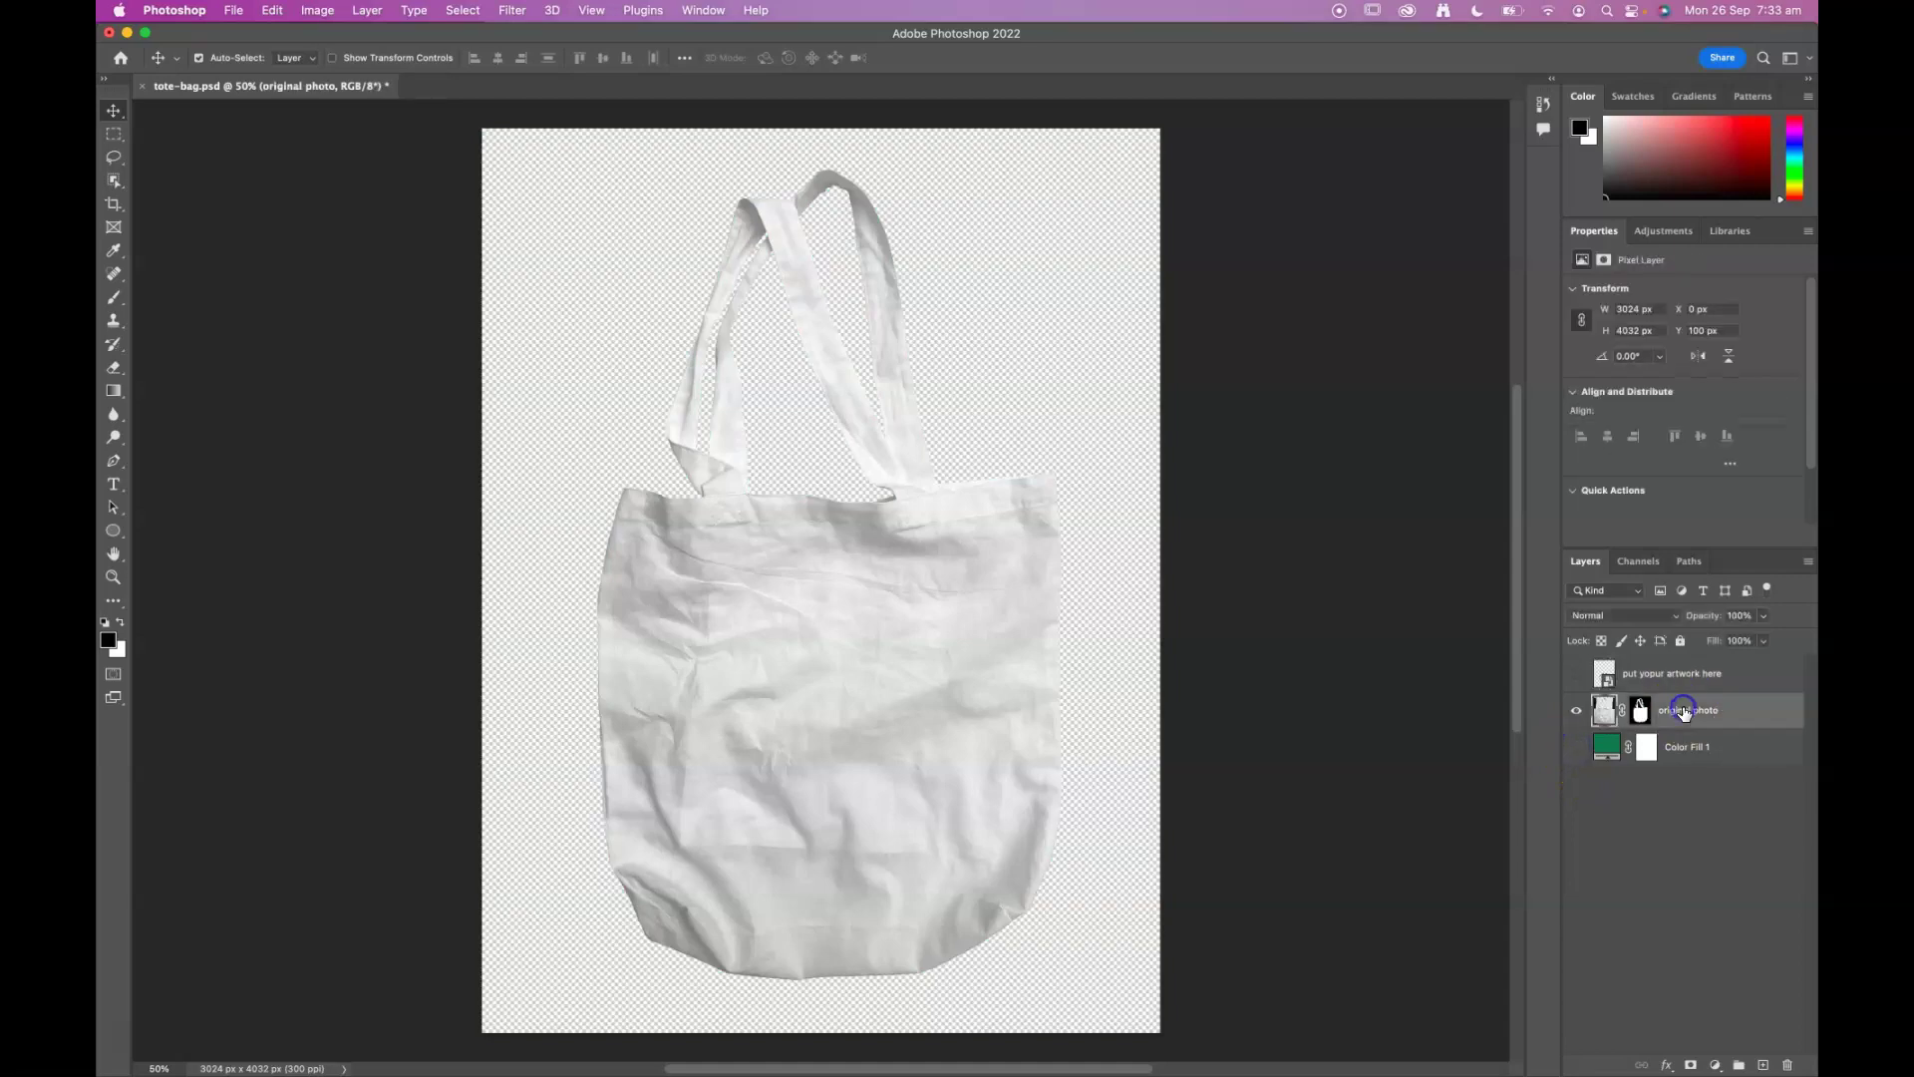
Step: Start saving a copy of the bag image in Photoshop format on the Desktop, named displacment.psd
left_click(233, 9)
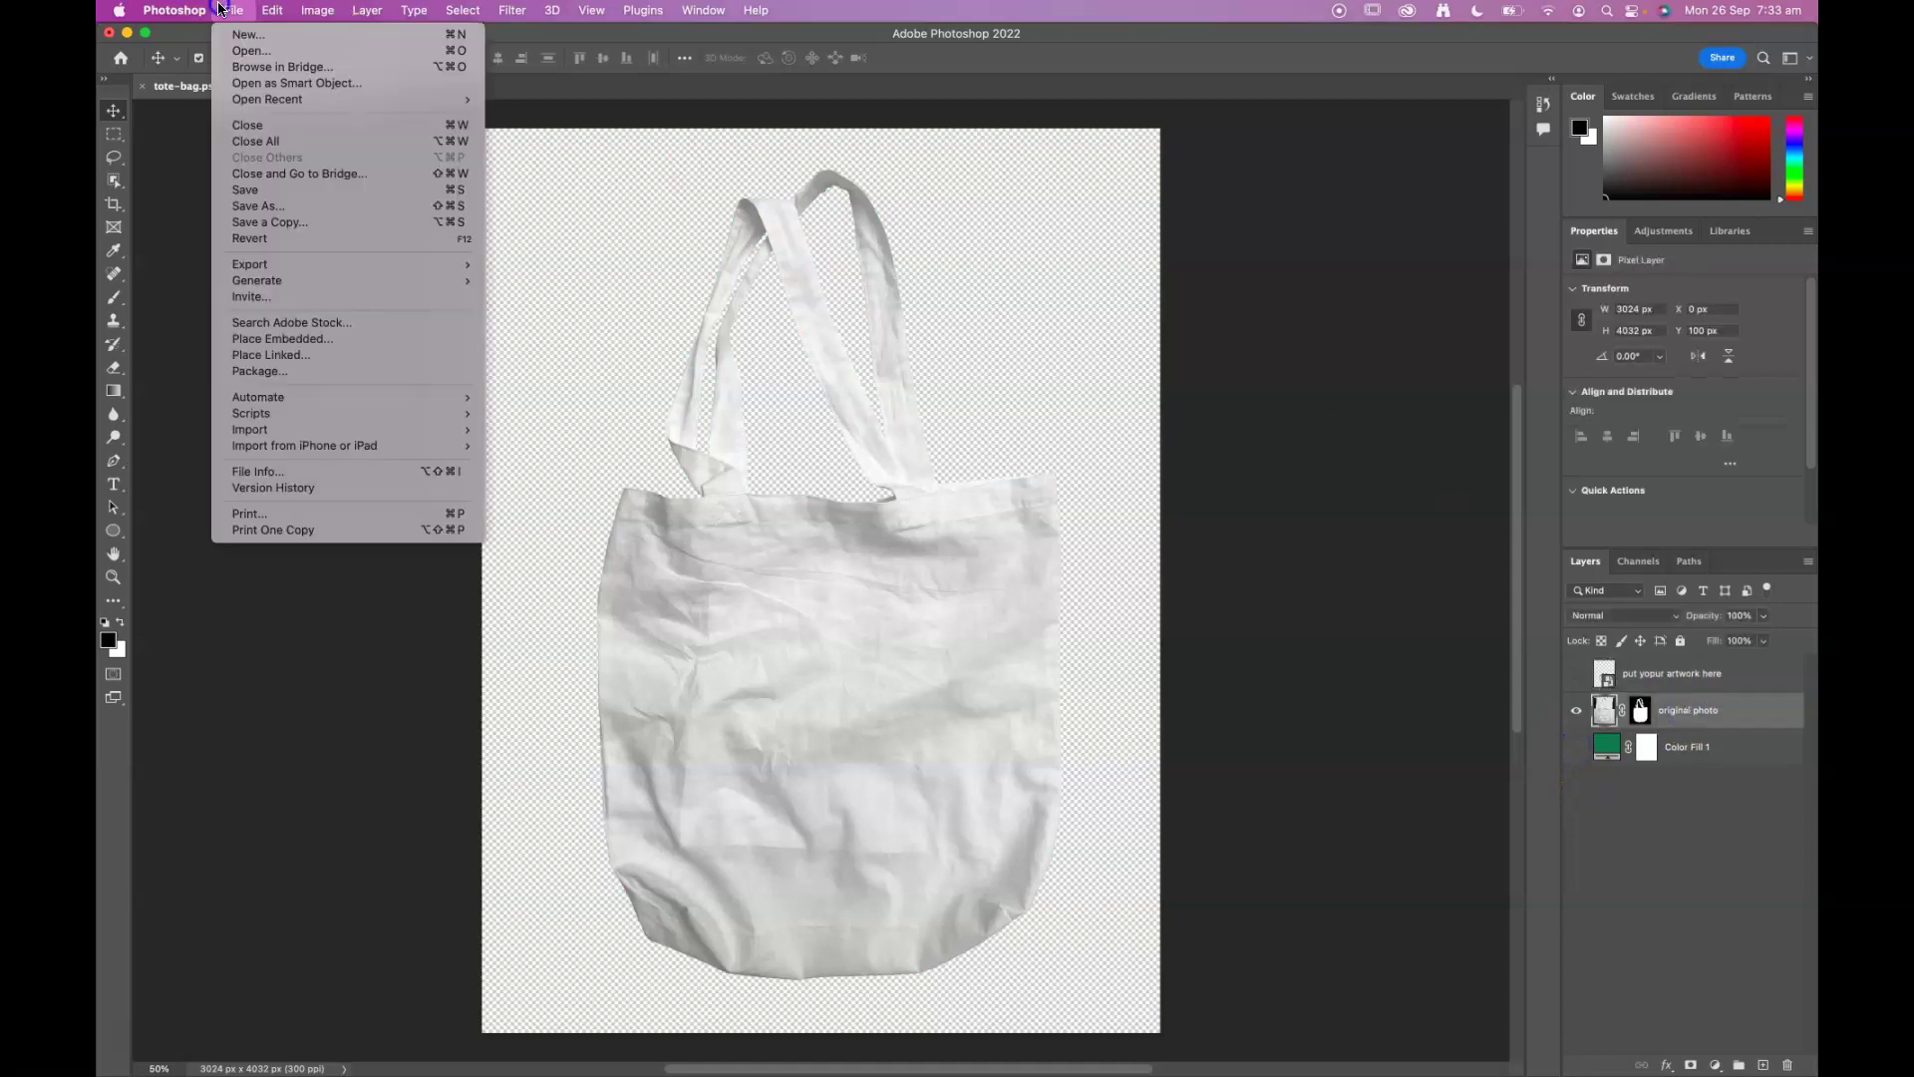
left_click(228, 207)
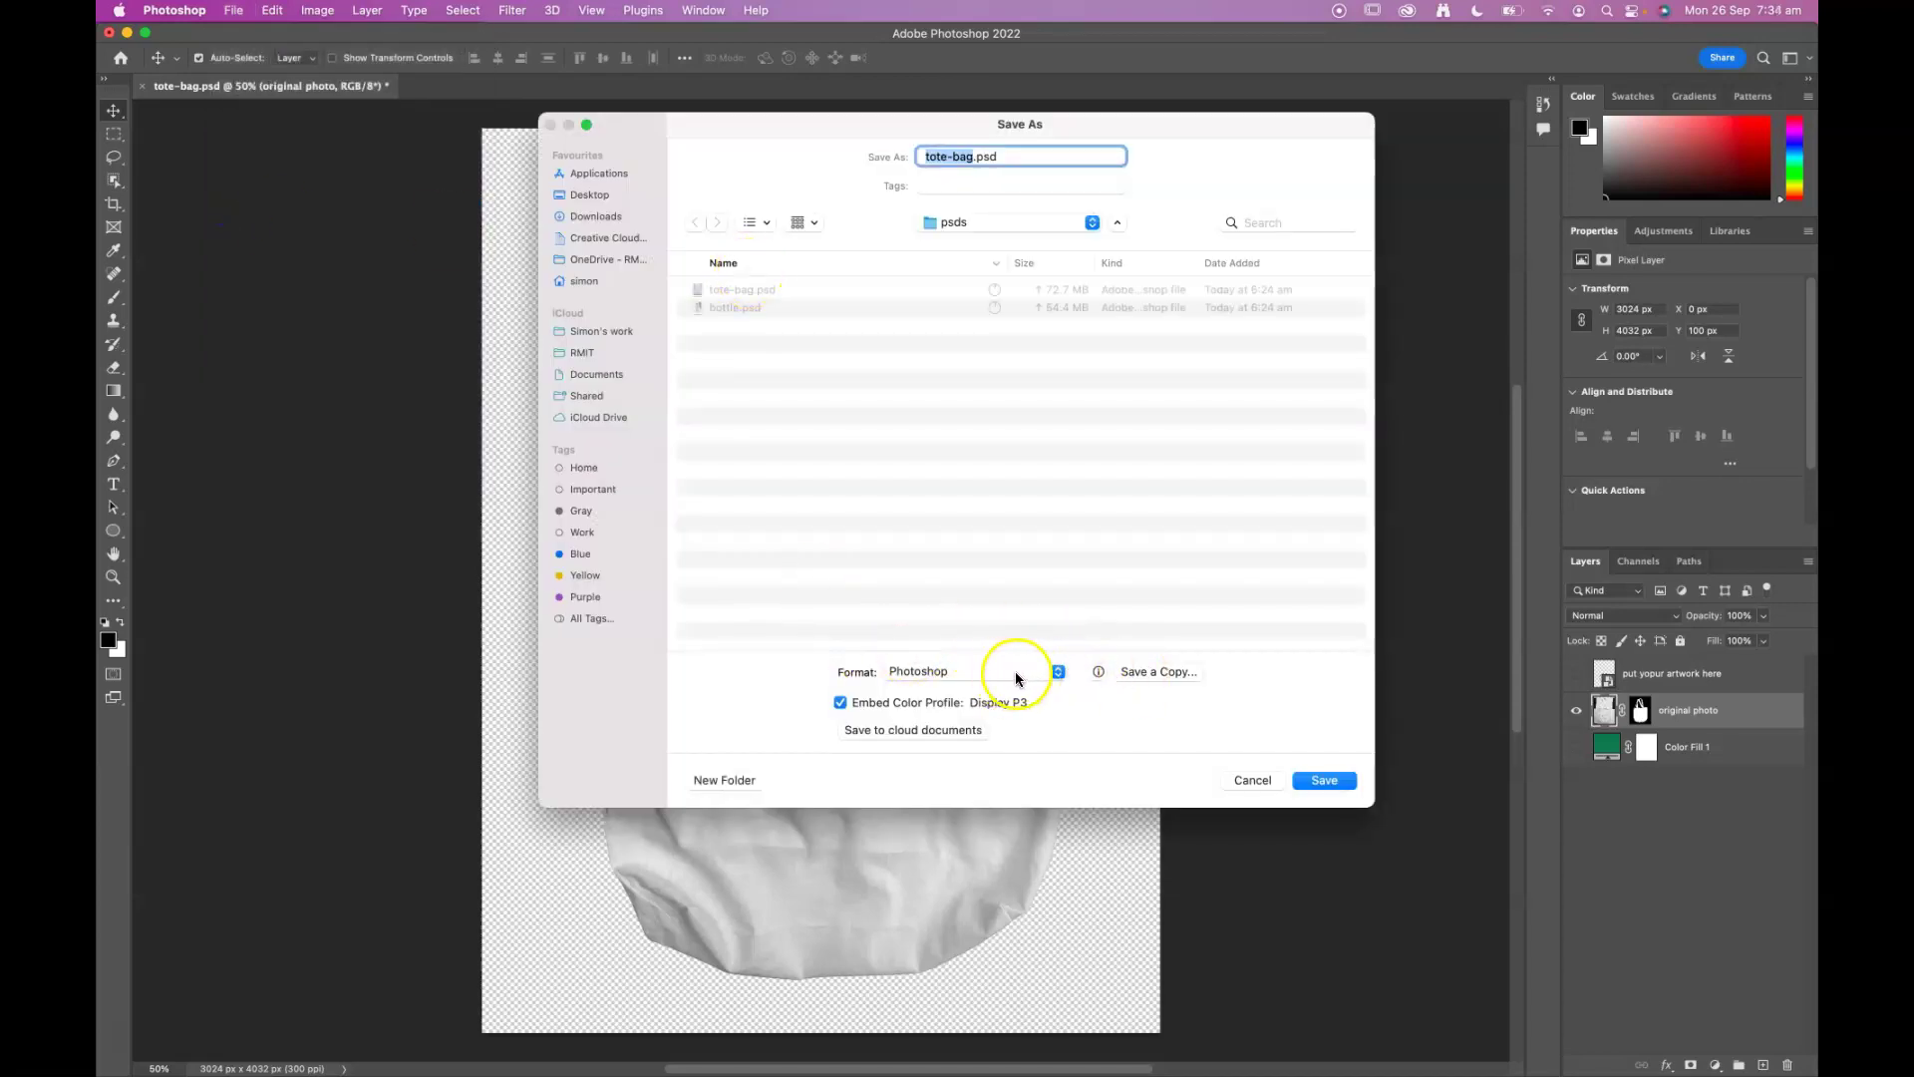
left_click(840, 704)
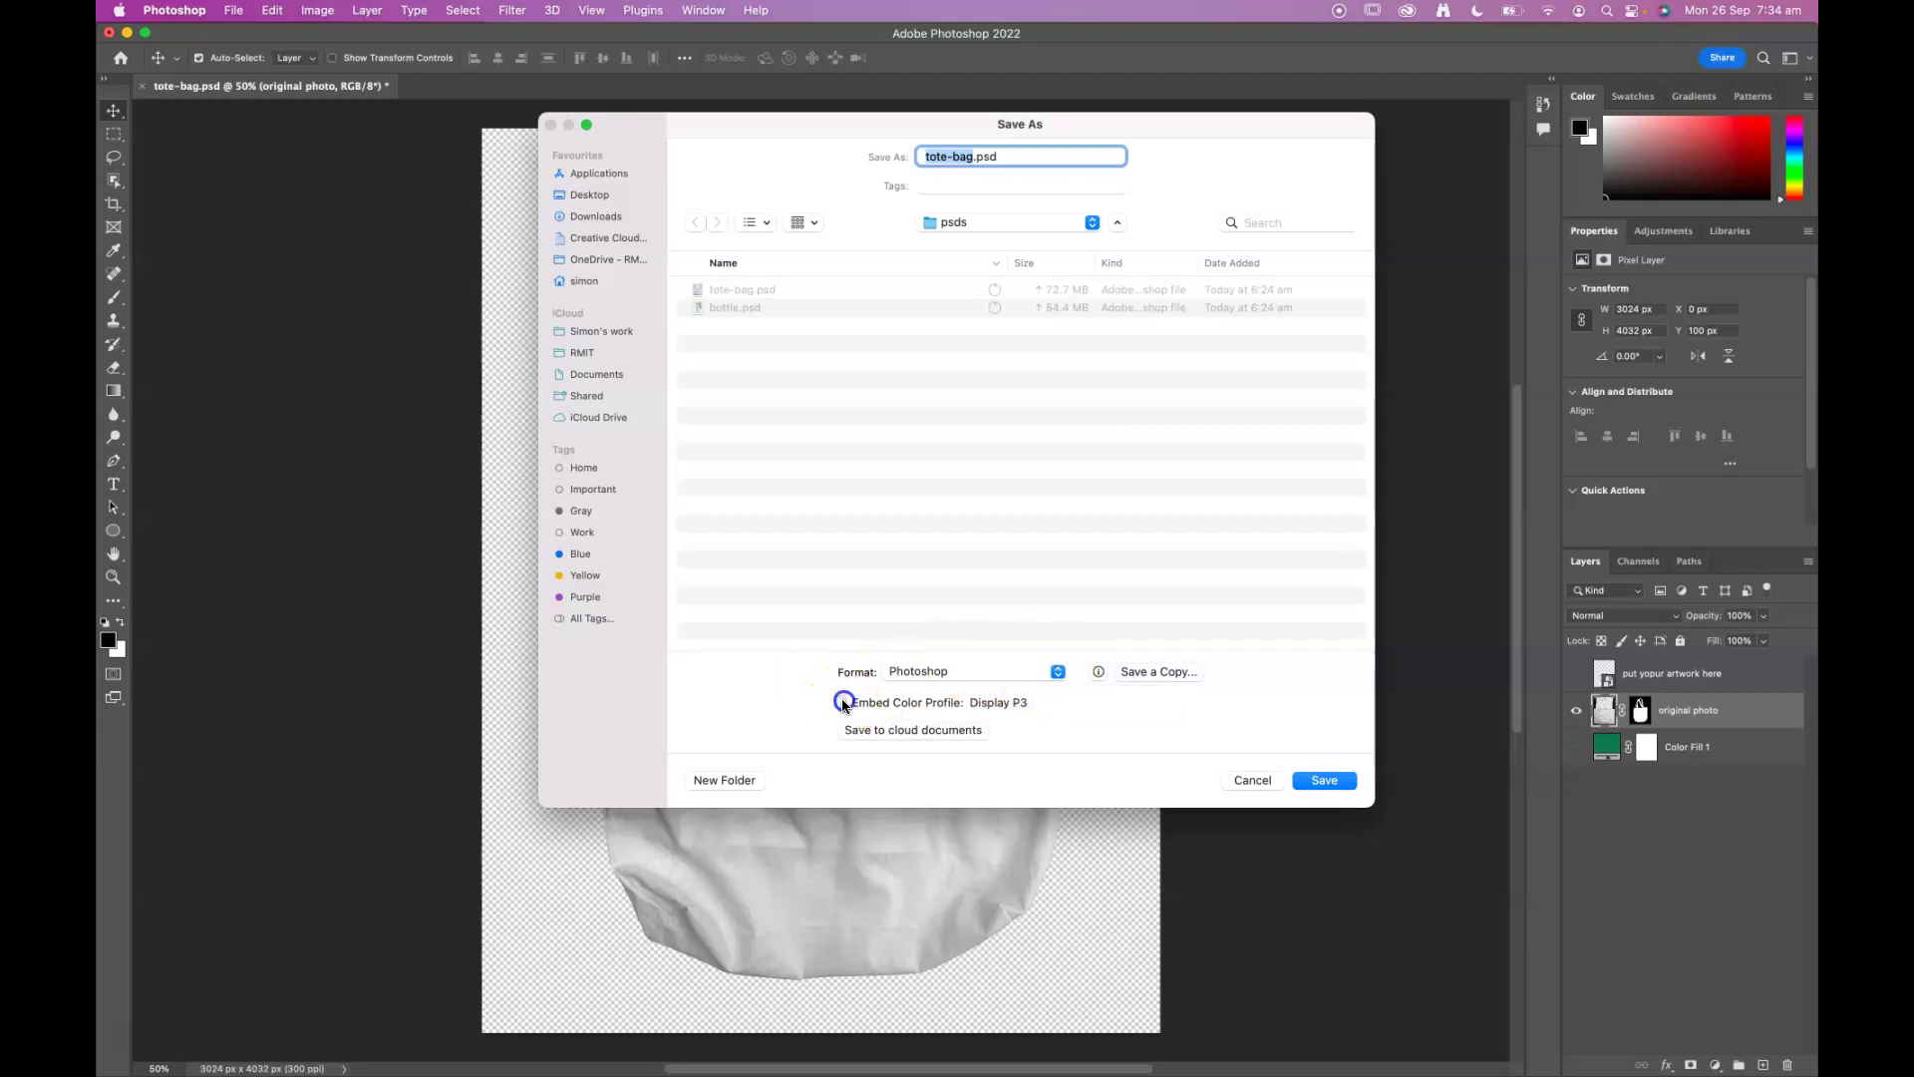
left_click(1174, 672)
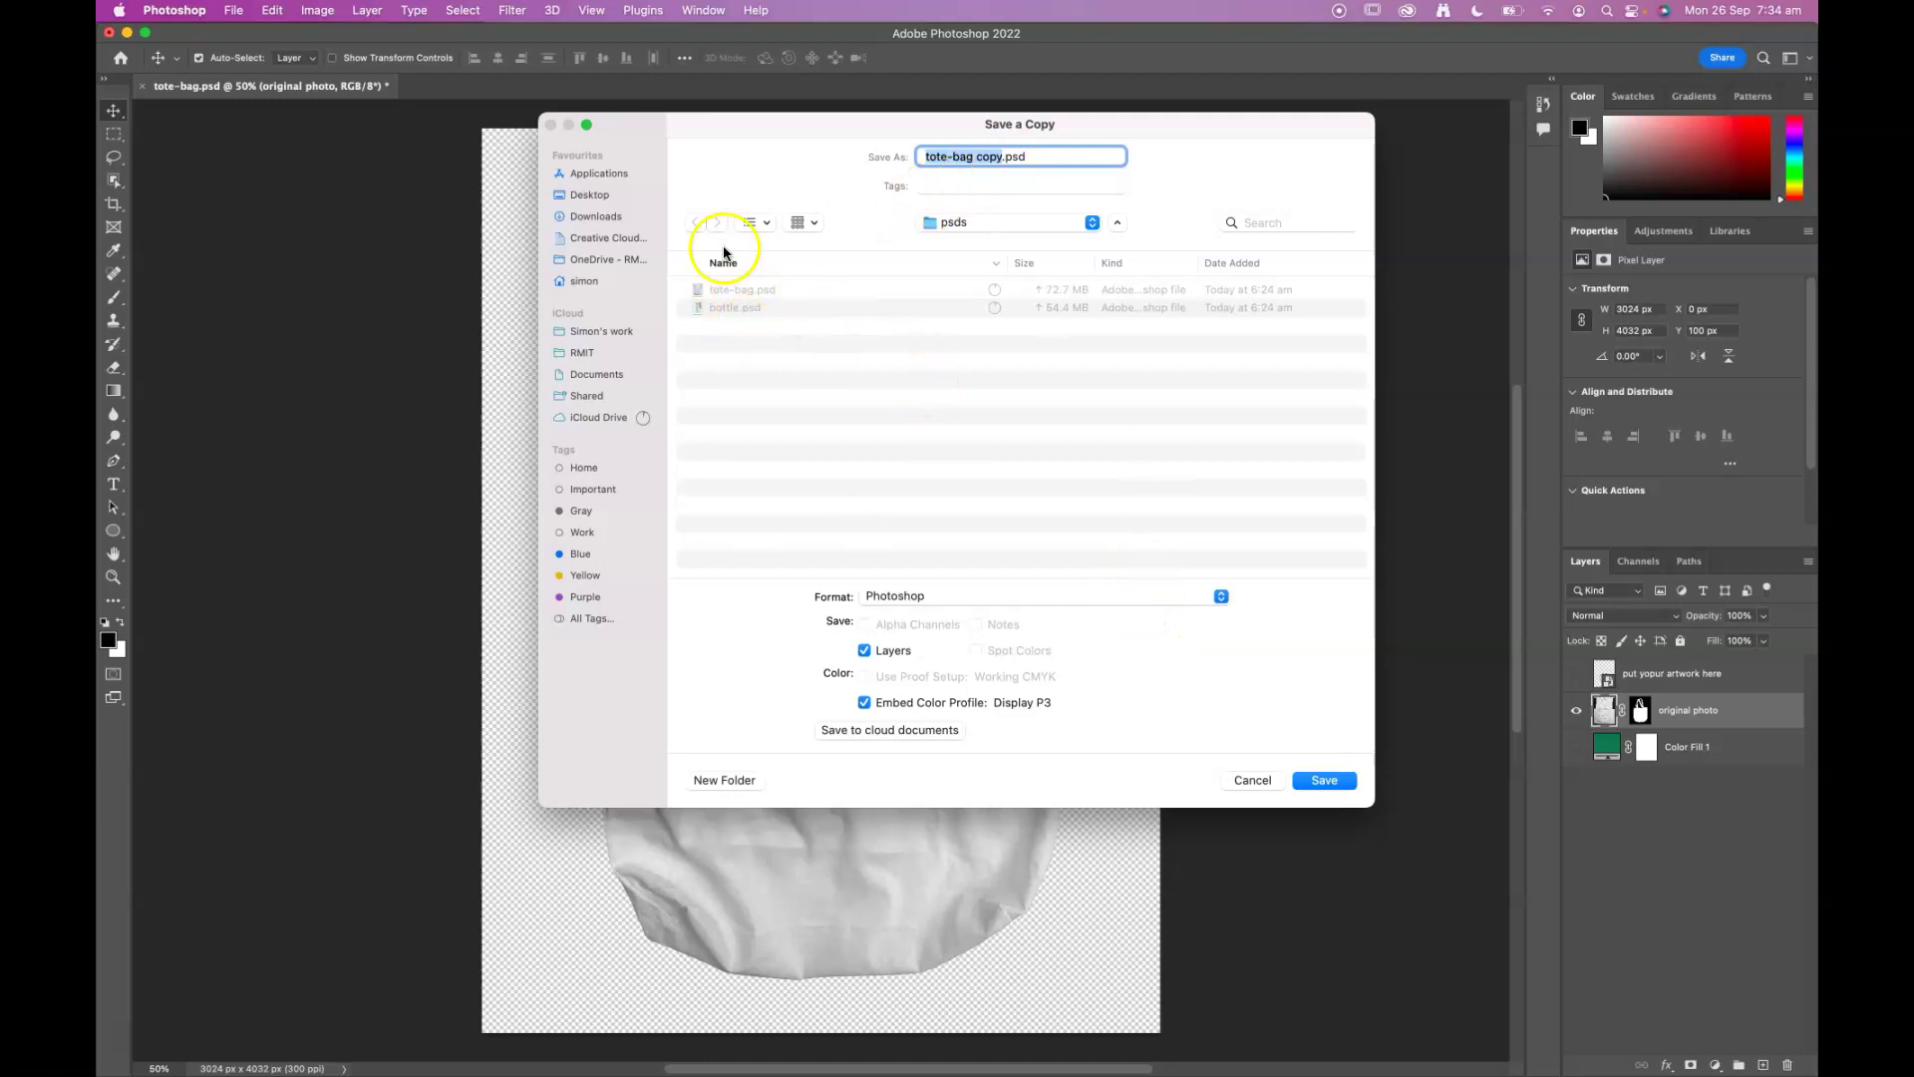
left_click(597, 194)
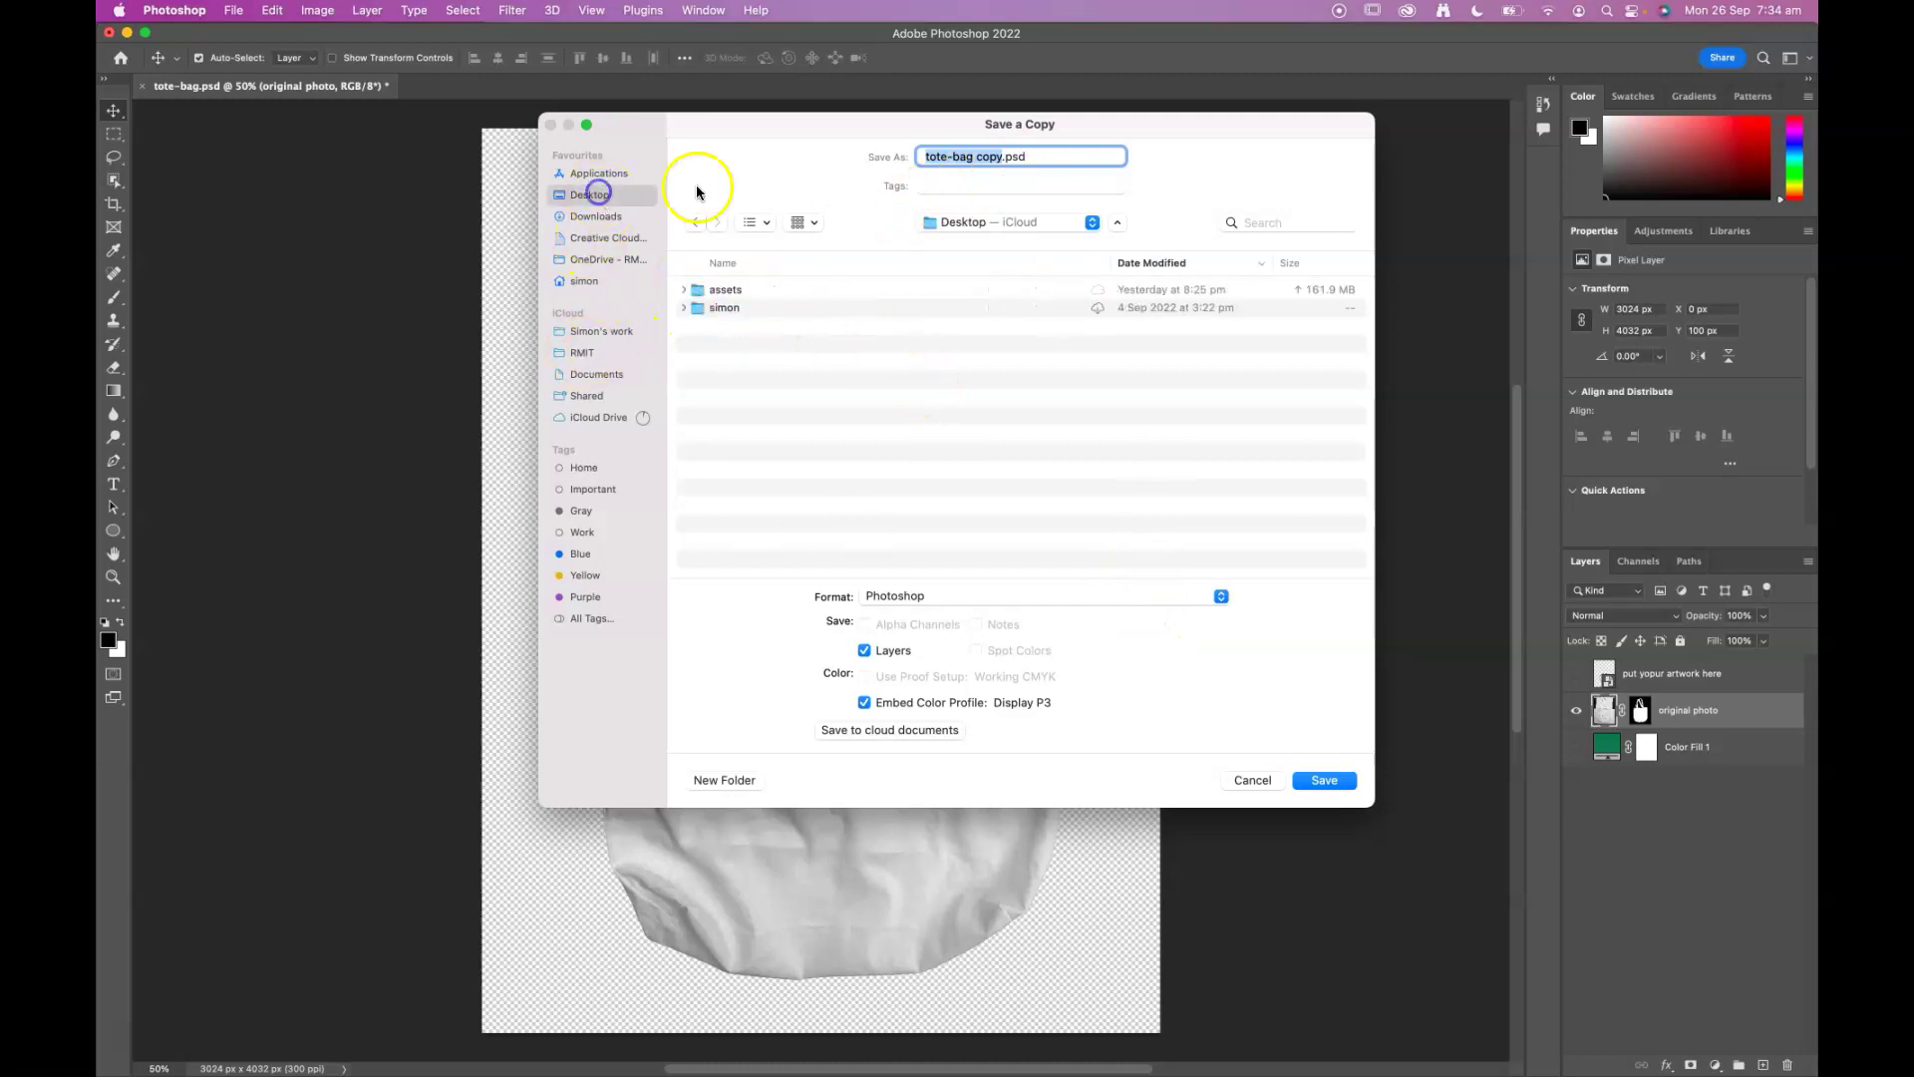
left_click(1000, 156)
left_click_drag(1000, 156, 849, 151)
type("d")
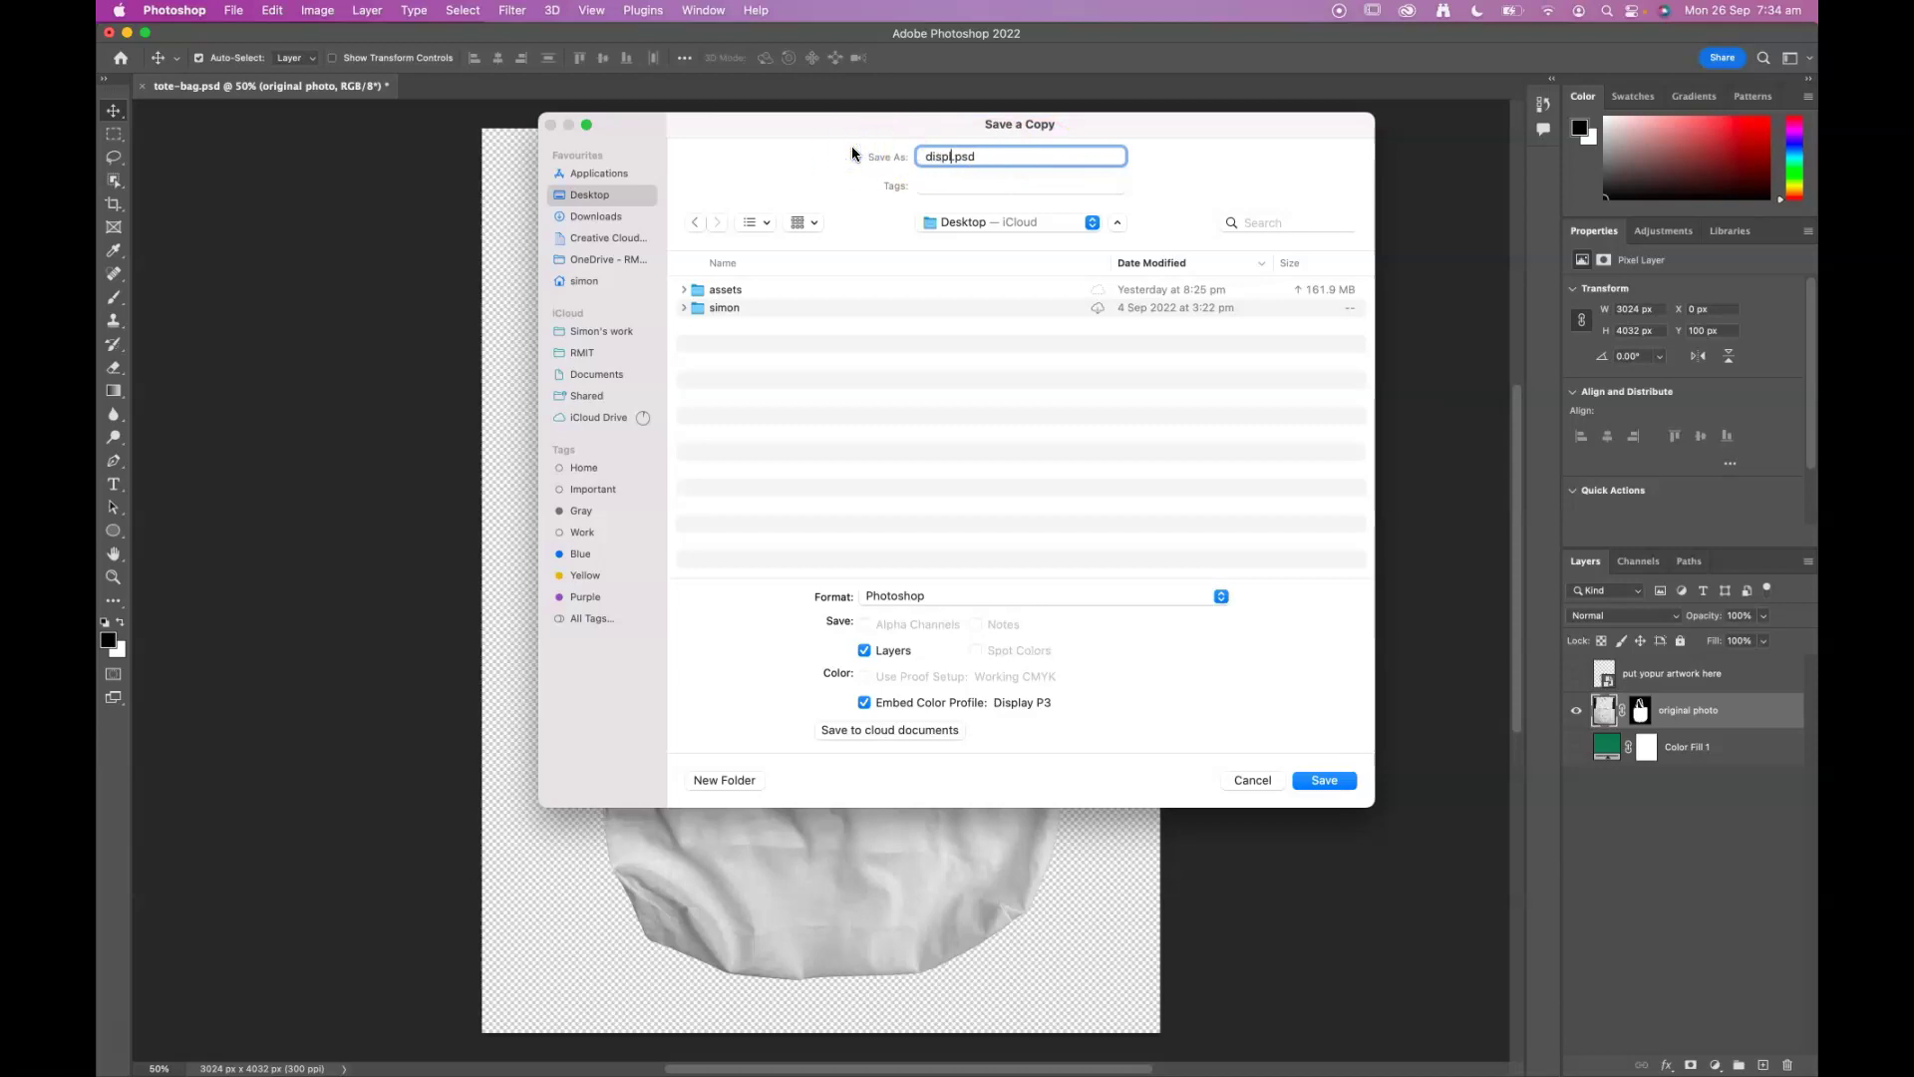
type("isplacment")
Step: Try to save the copy without layers and without an embedded colour profile
left_click(976, 704)
left_click(881, 653)
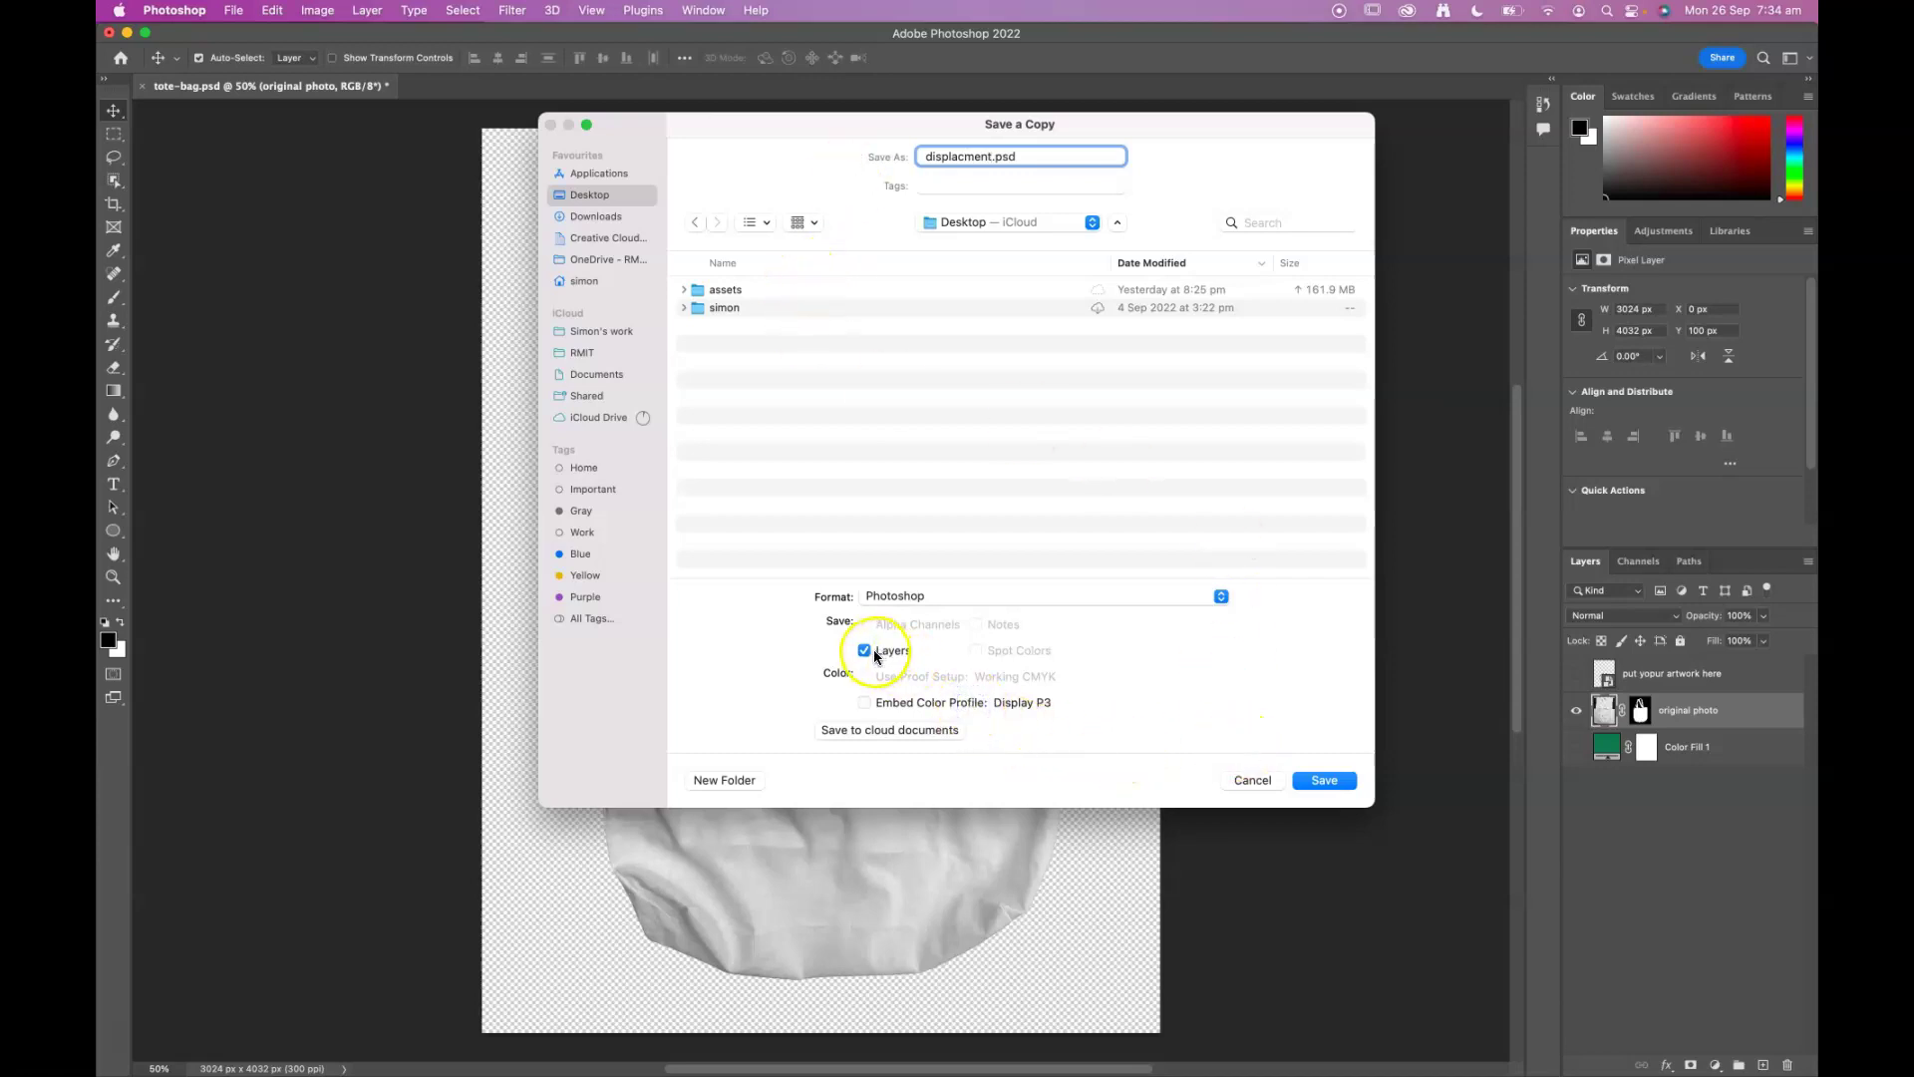
left_click(1341, 779)
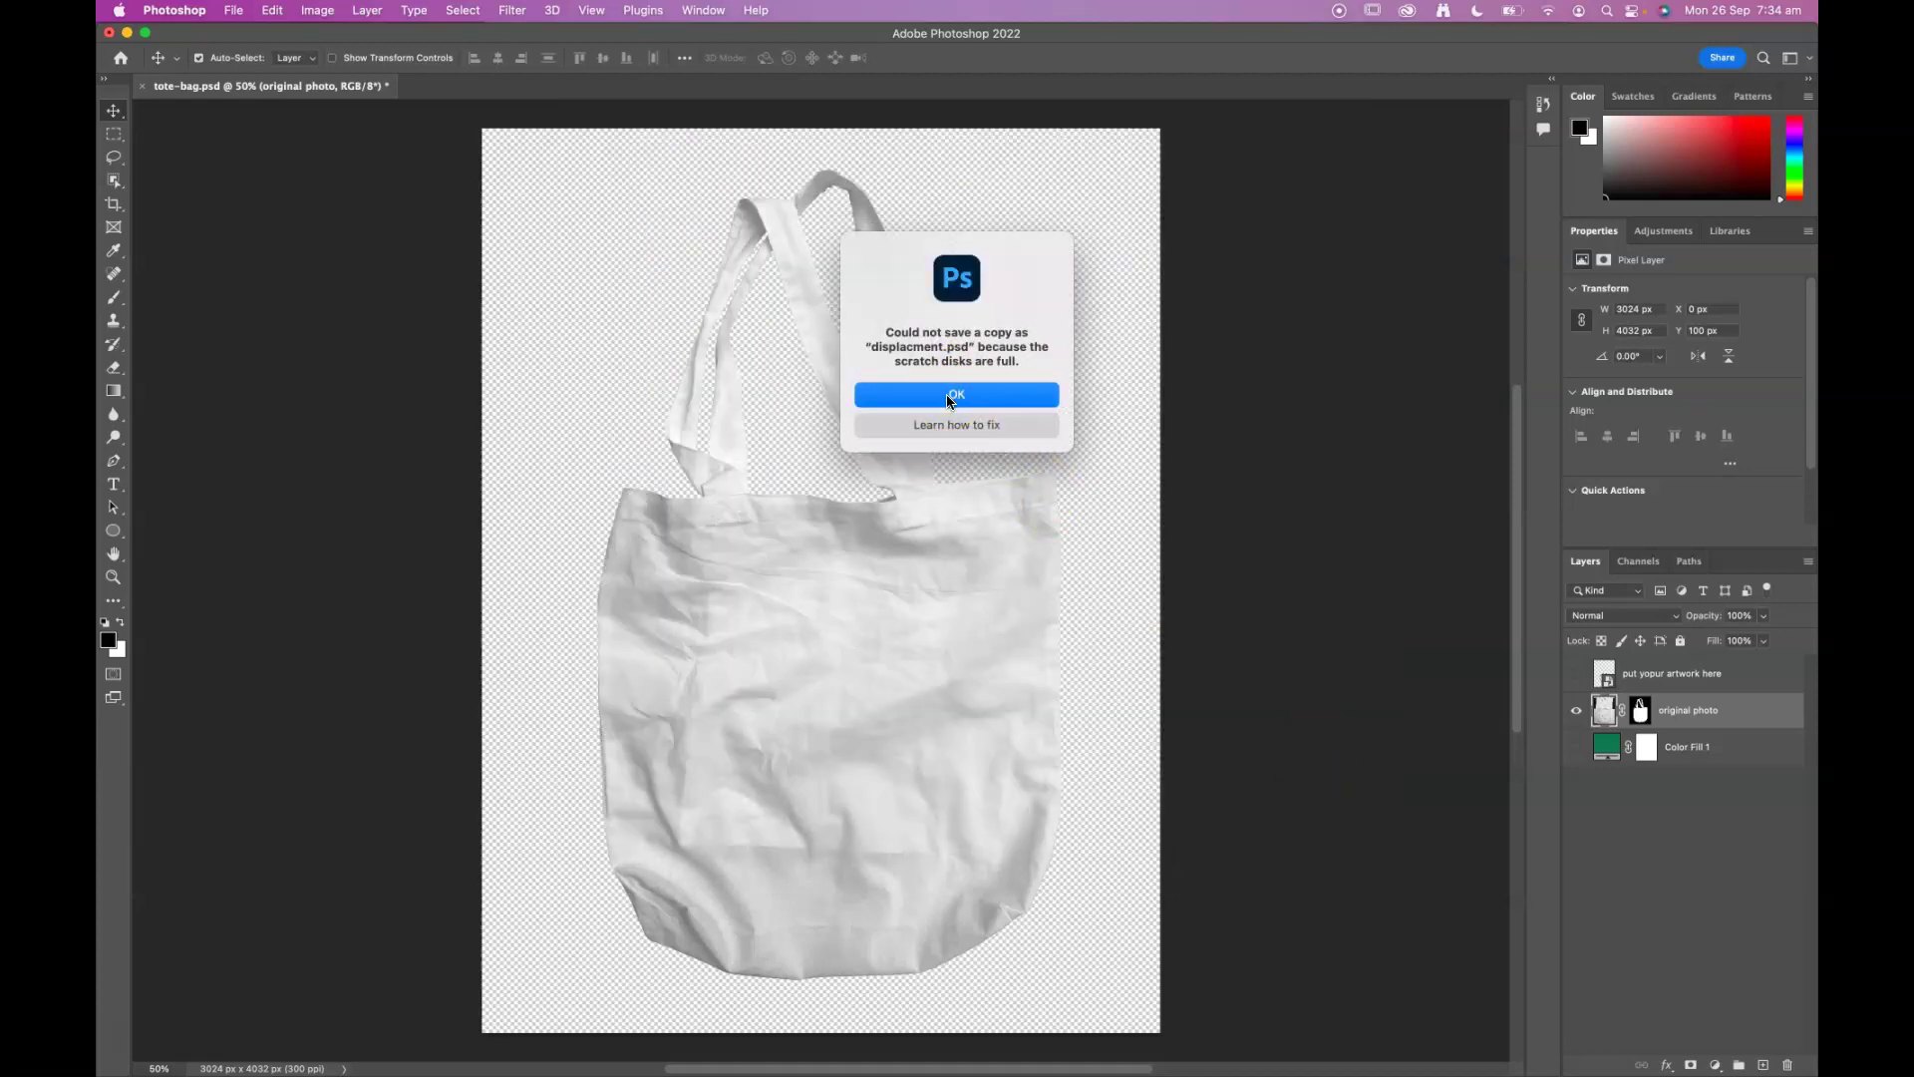
left_click(955, 402)
left_click(963, 399)
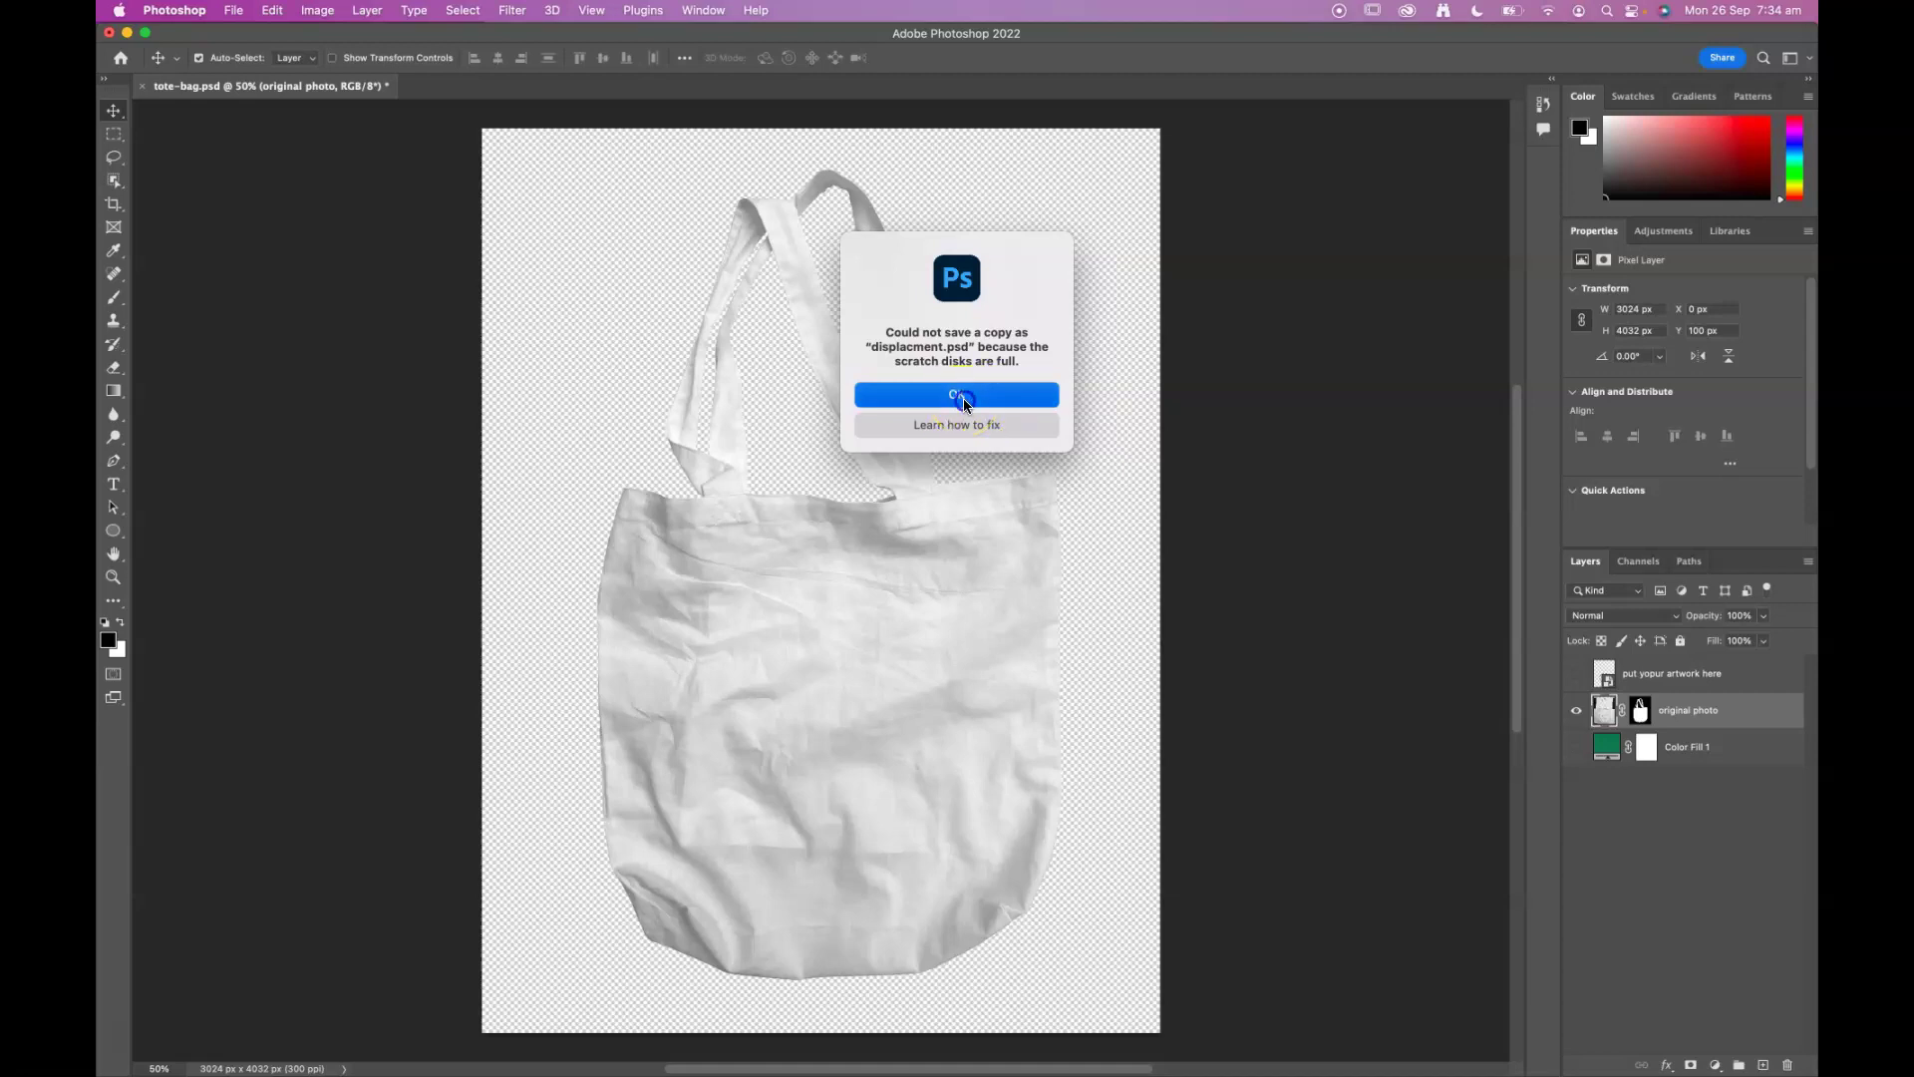
mouse_move(460, 1074)
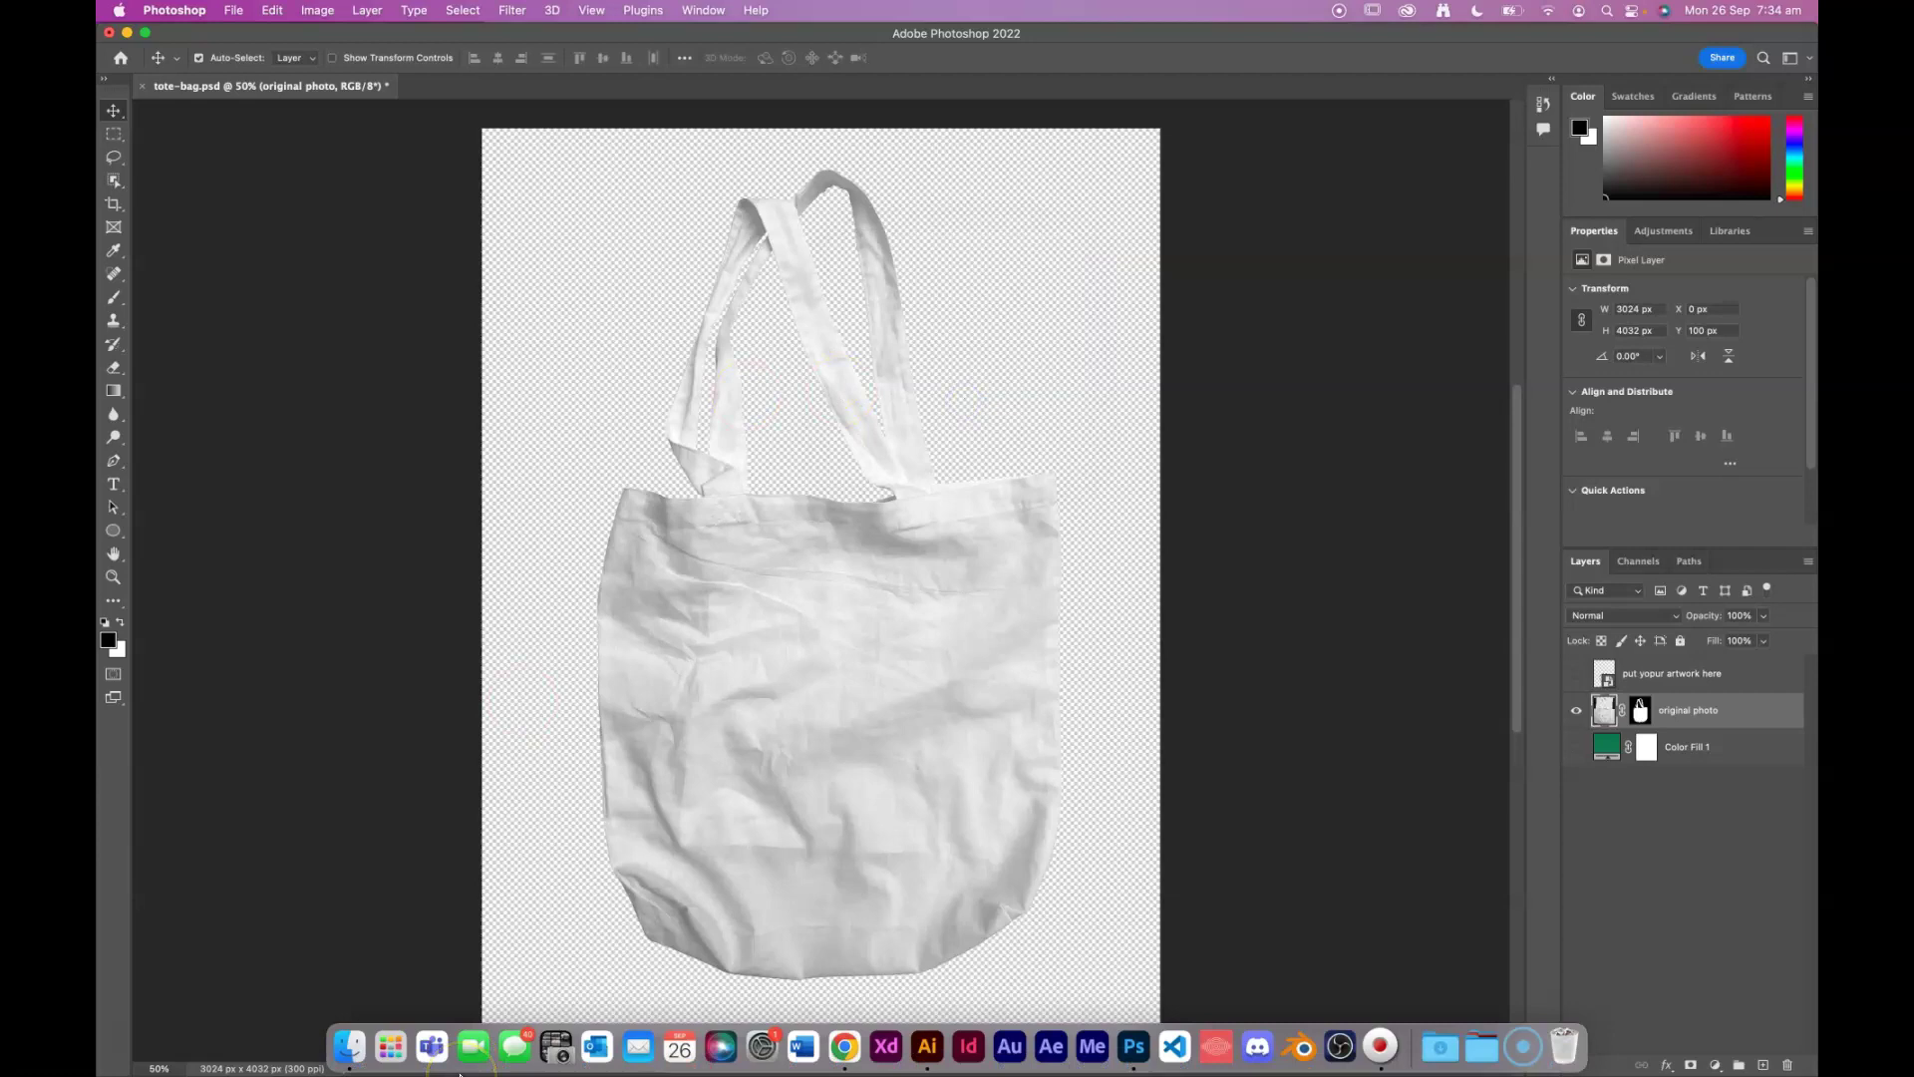
left_click(146, 1038)
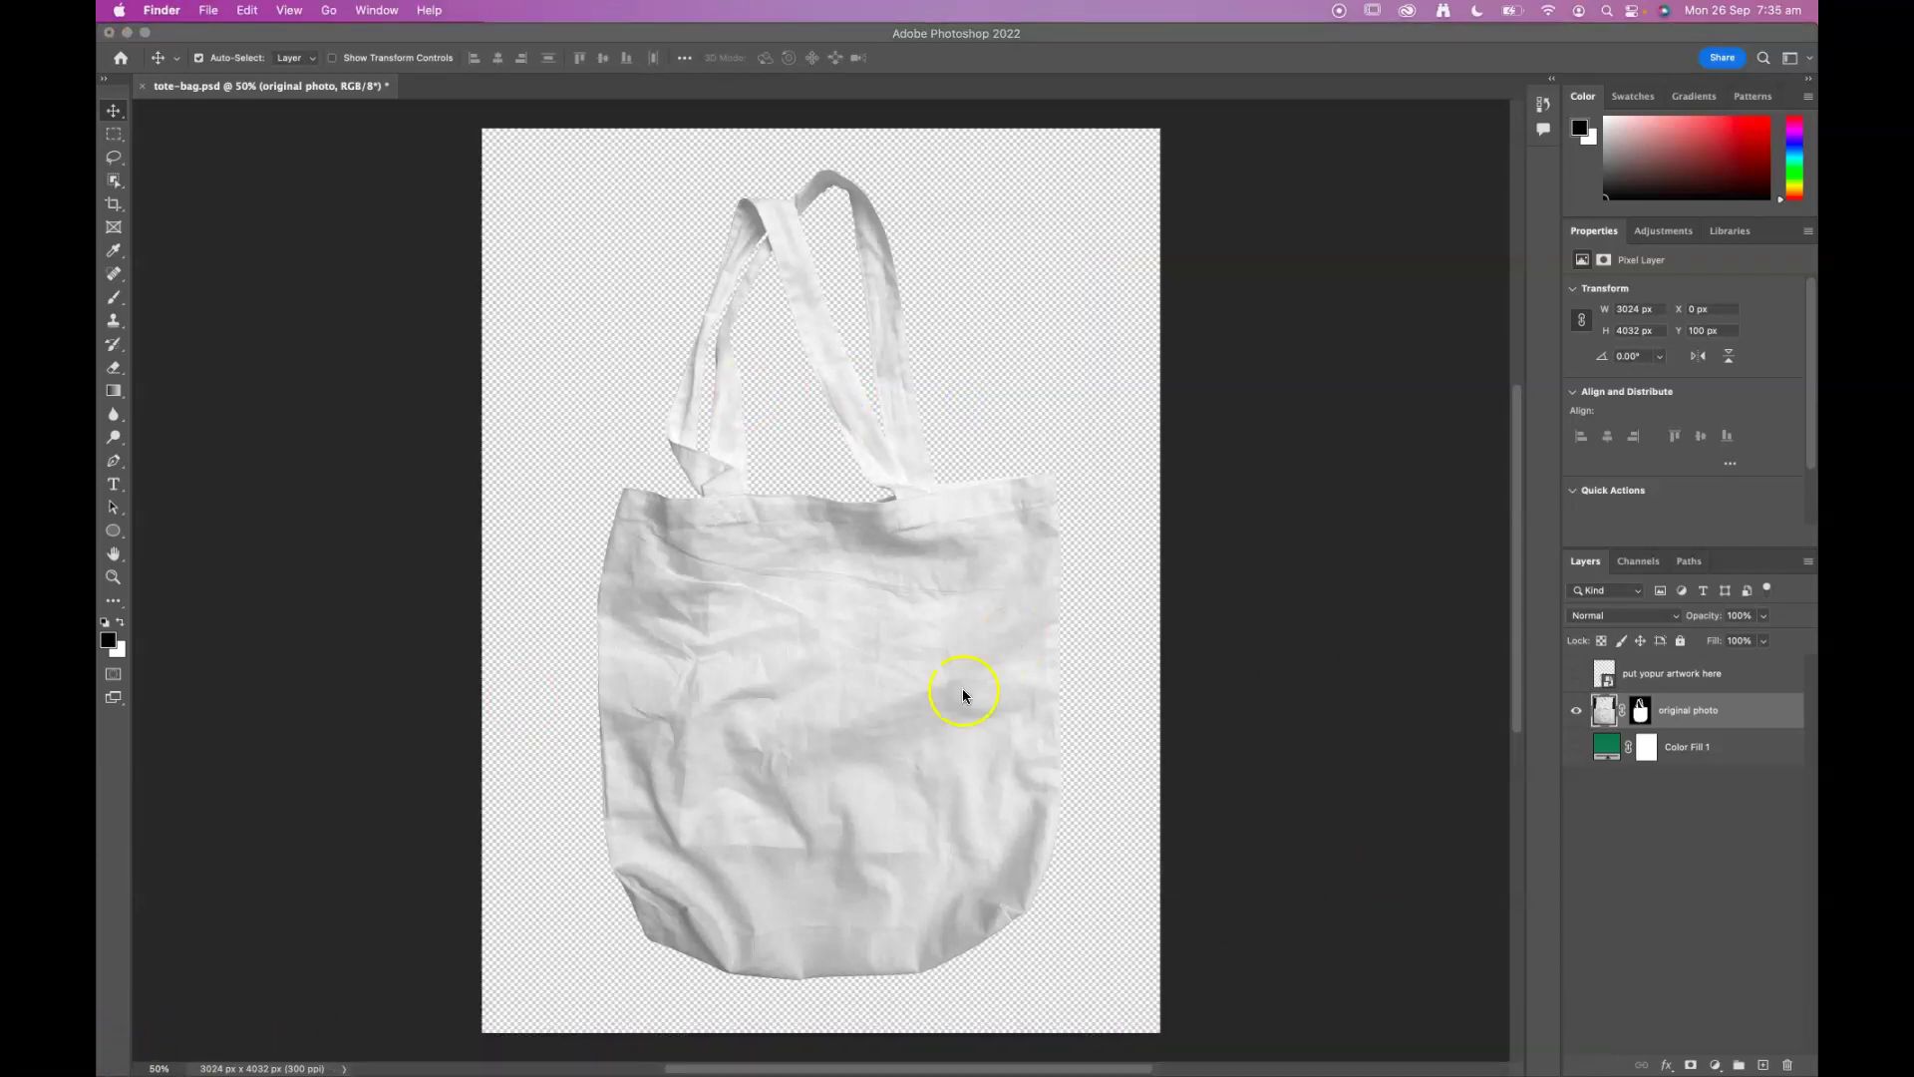
left_click(245, 32)
Step: Save a copy as displacement.psd in the psds folder, without layers or embedded colour profile and with Maximize Compatibility on
left_click(236, 11)
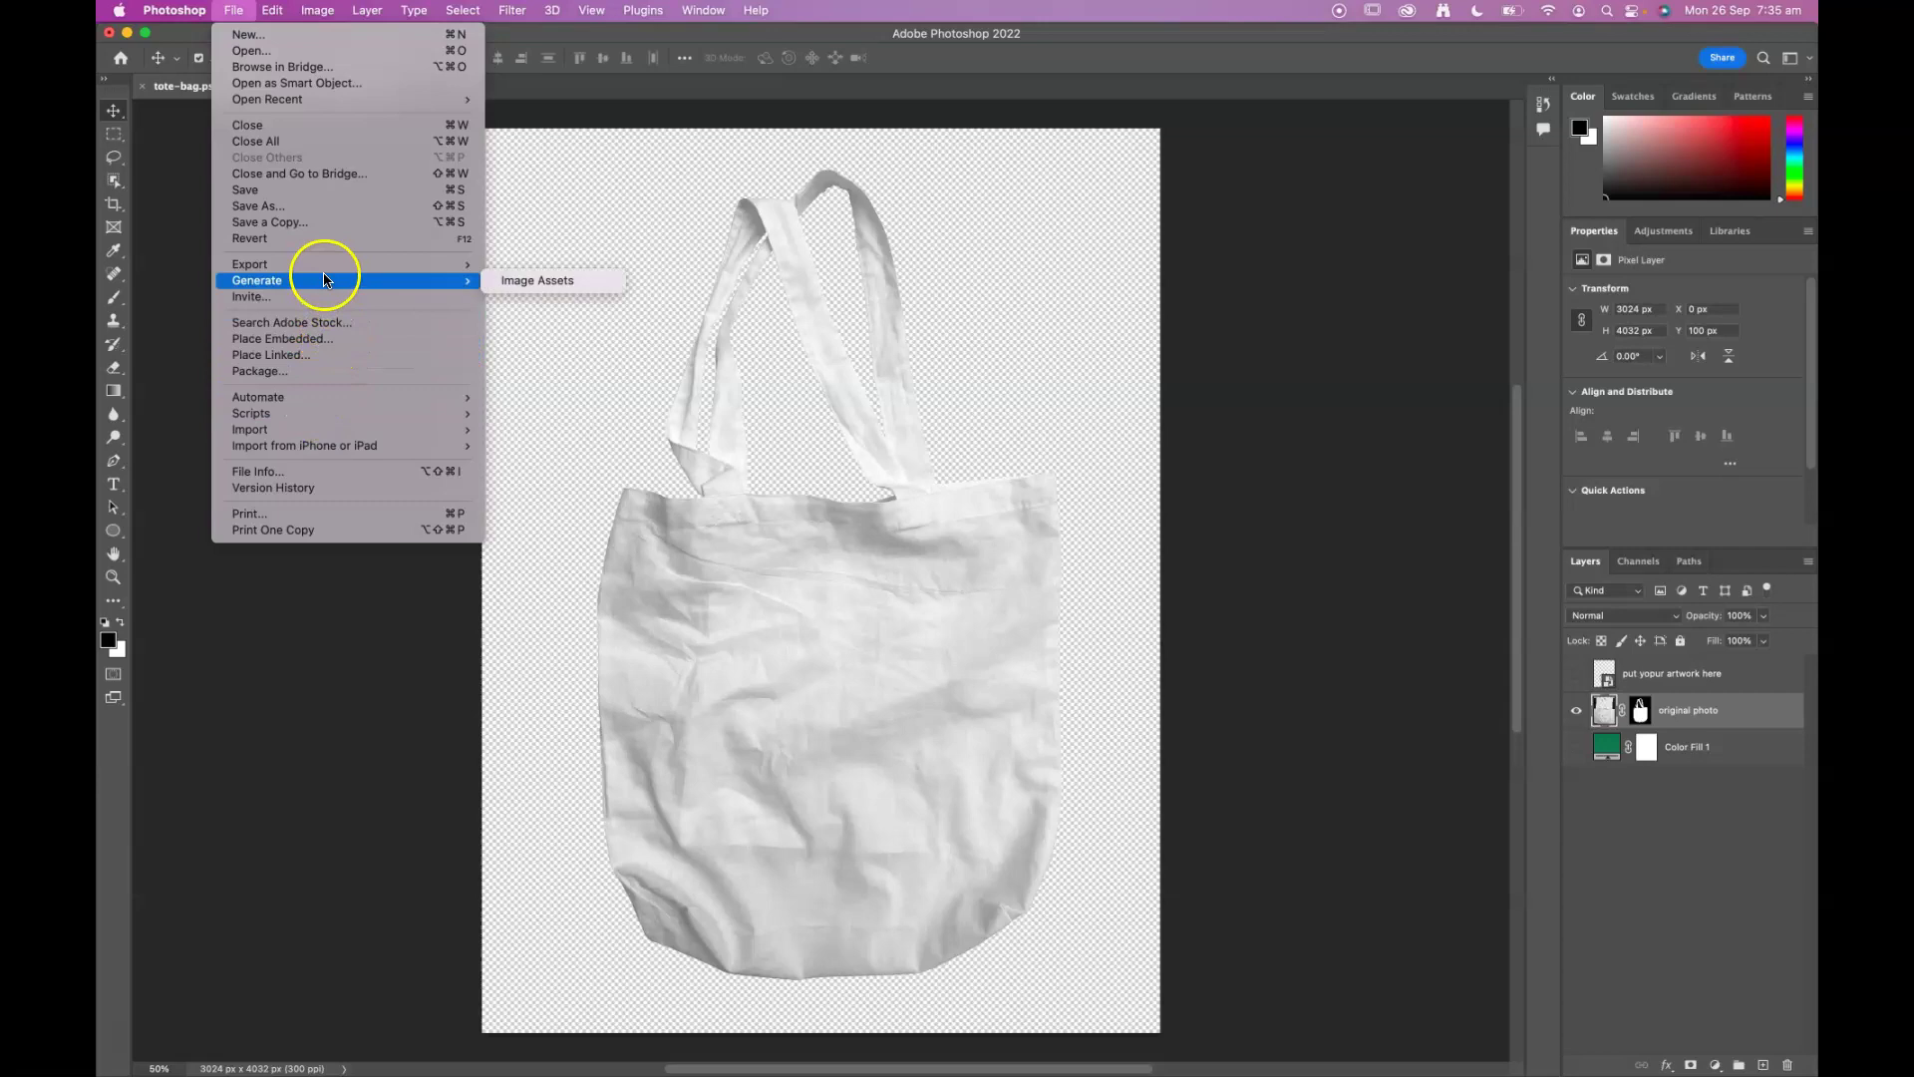
left_click(313, 207)
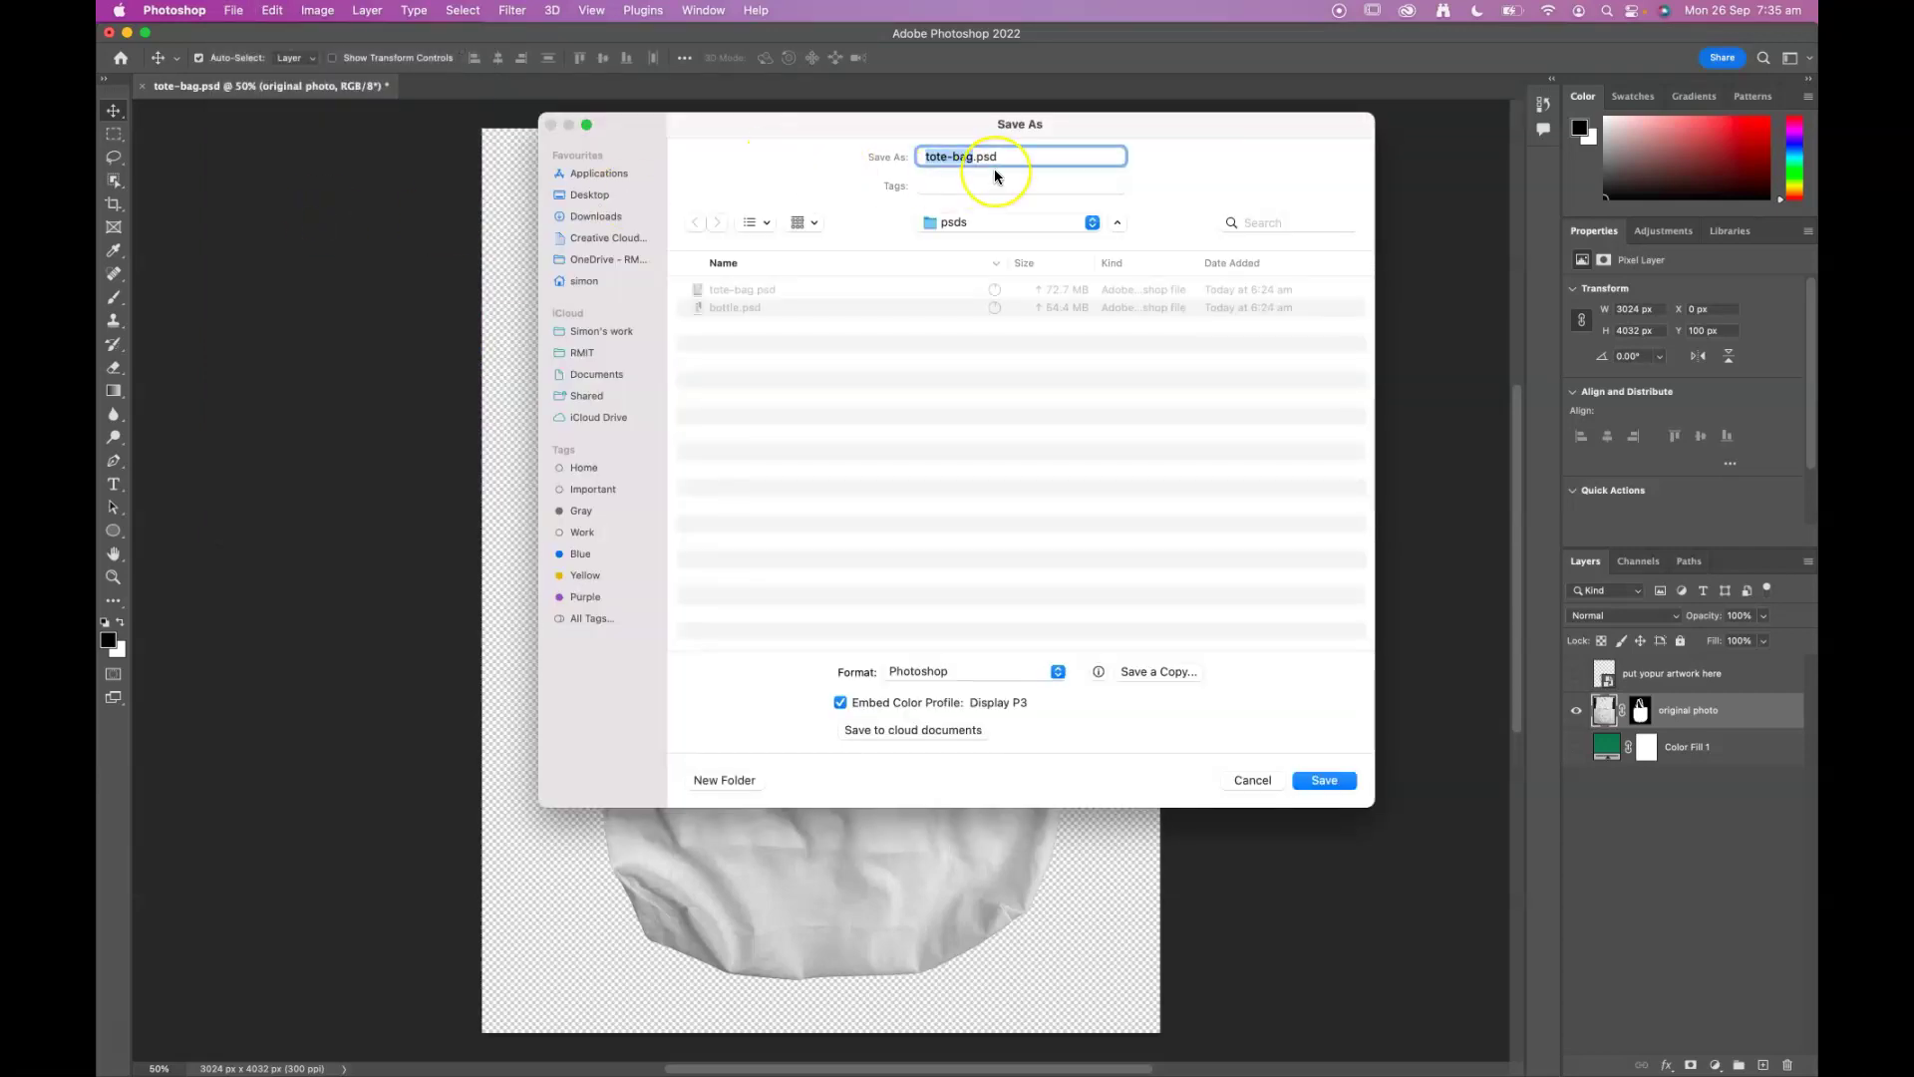
type("displacement")
left_click(593, 194)
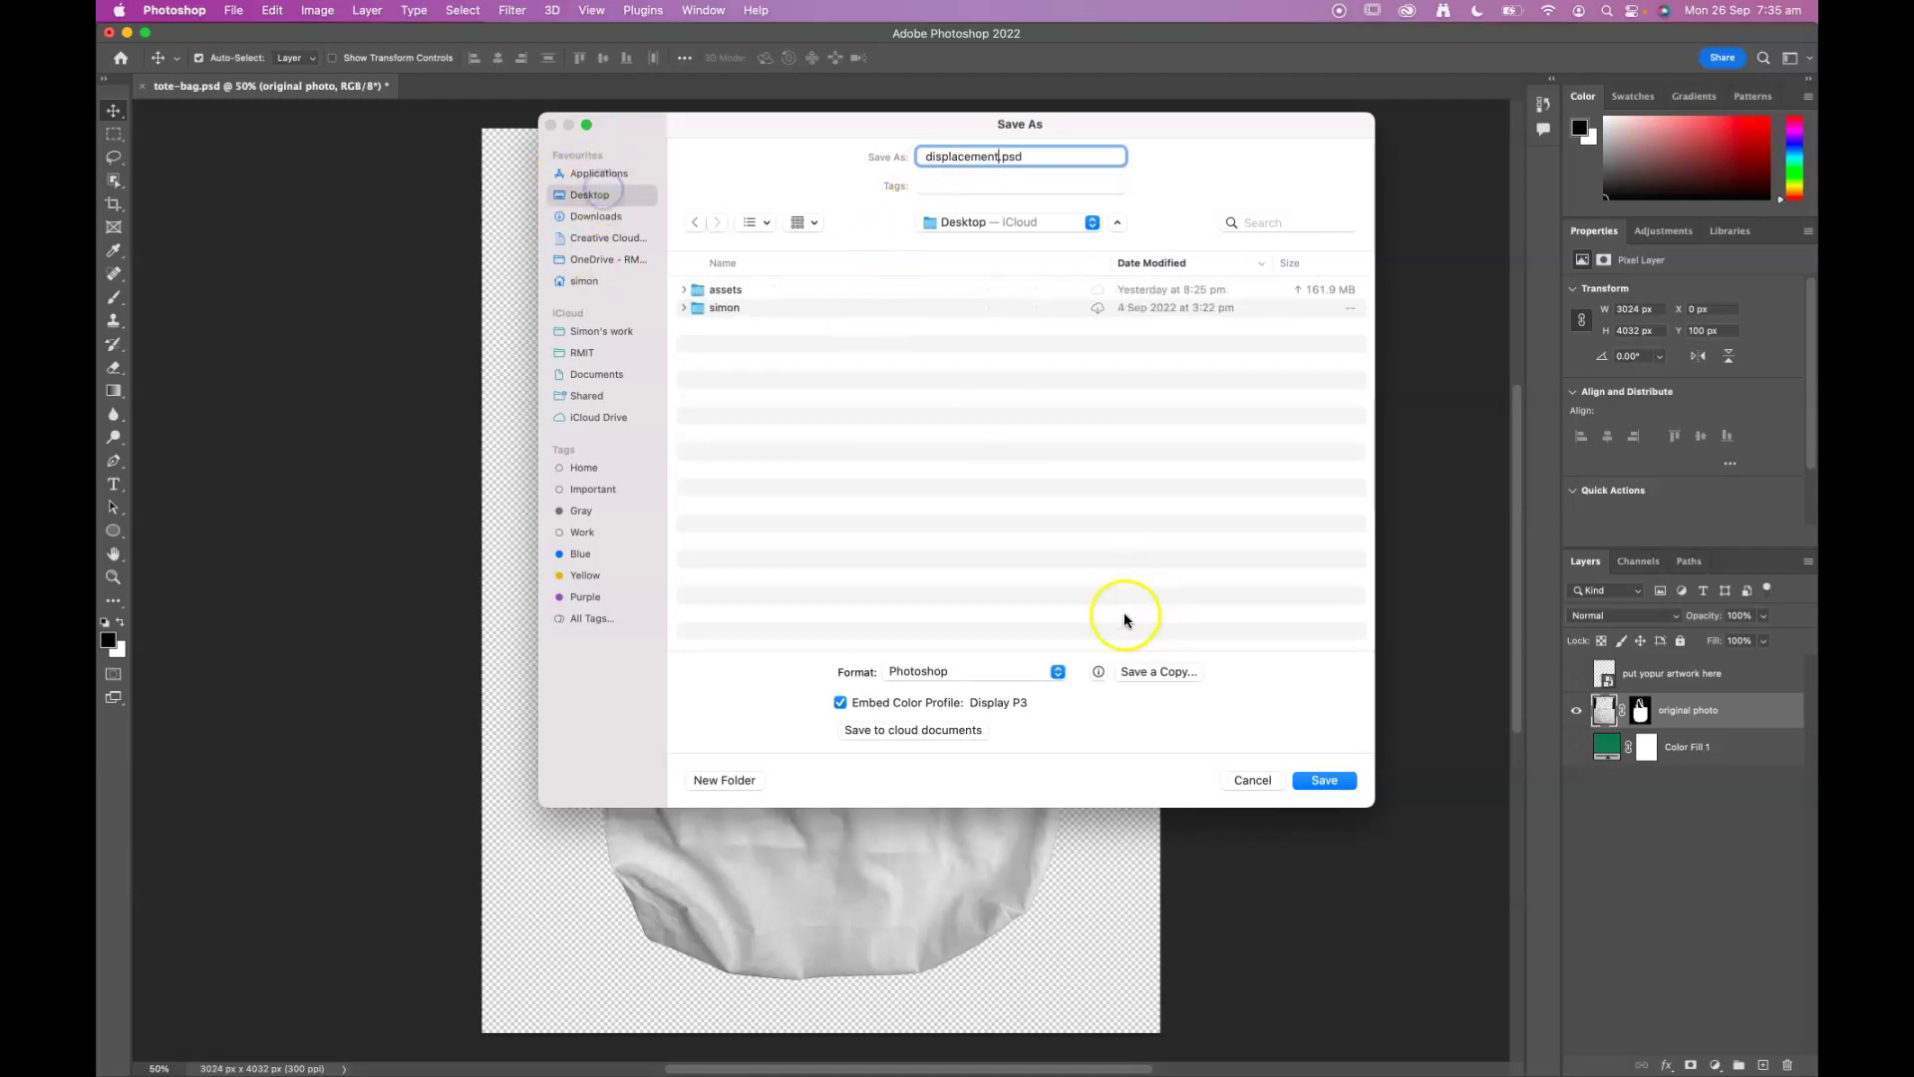
left_click(1156, 670)
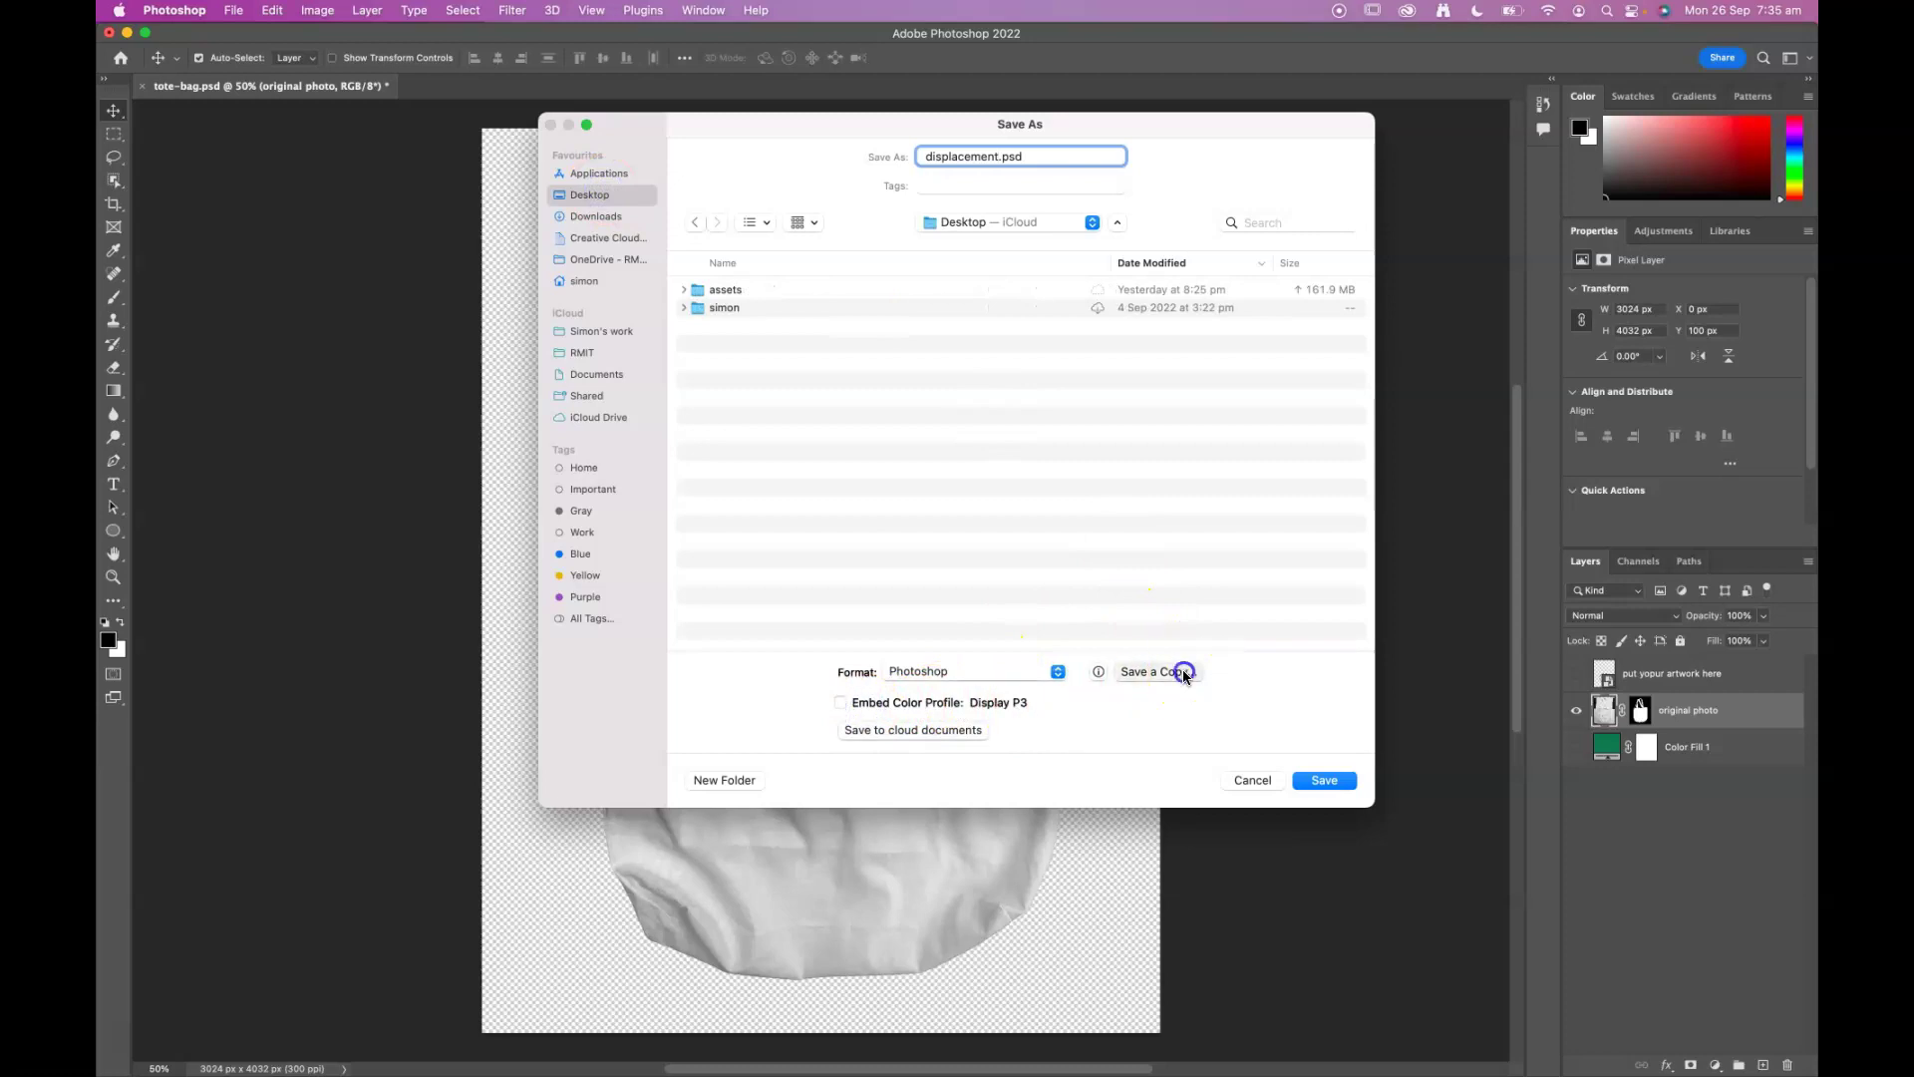
left_click(864, 650)
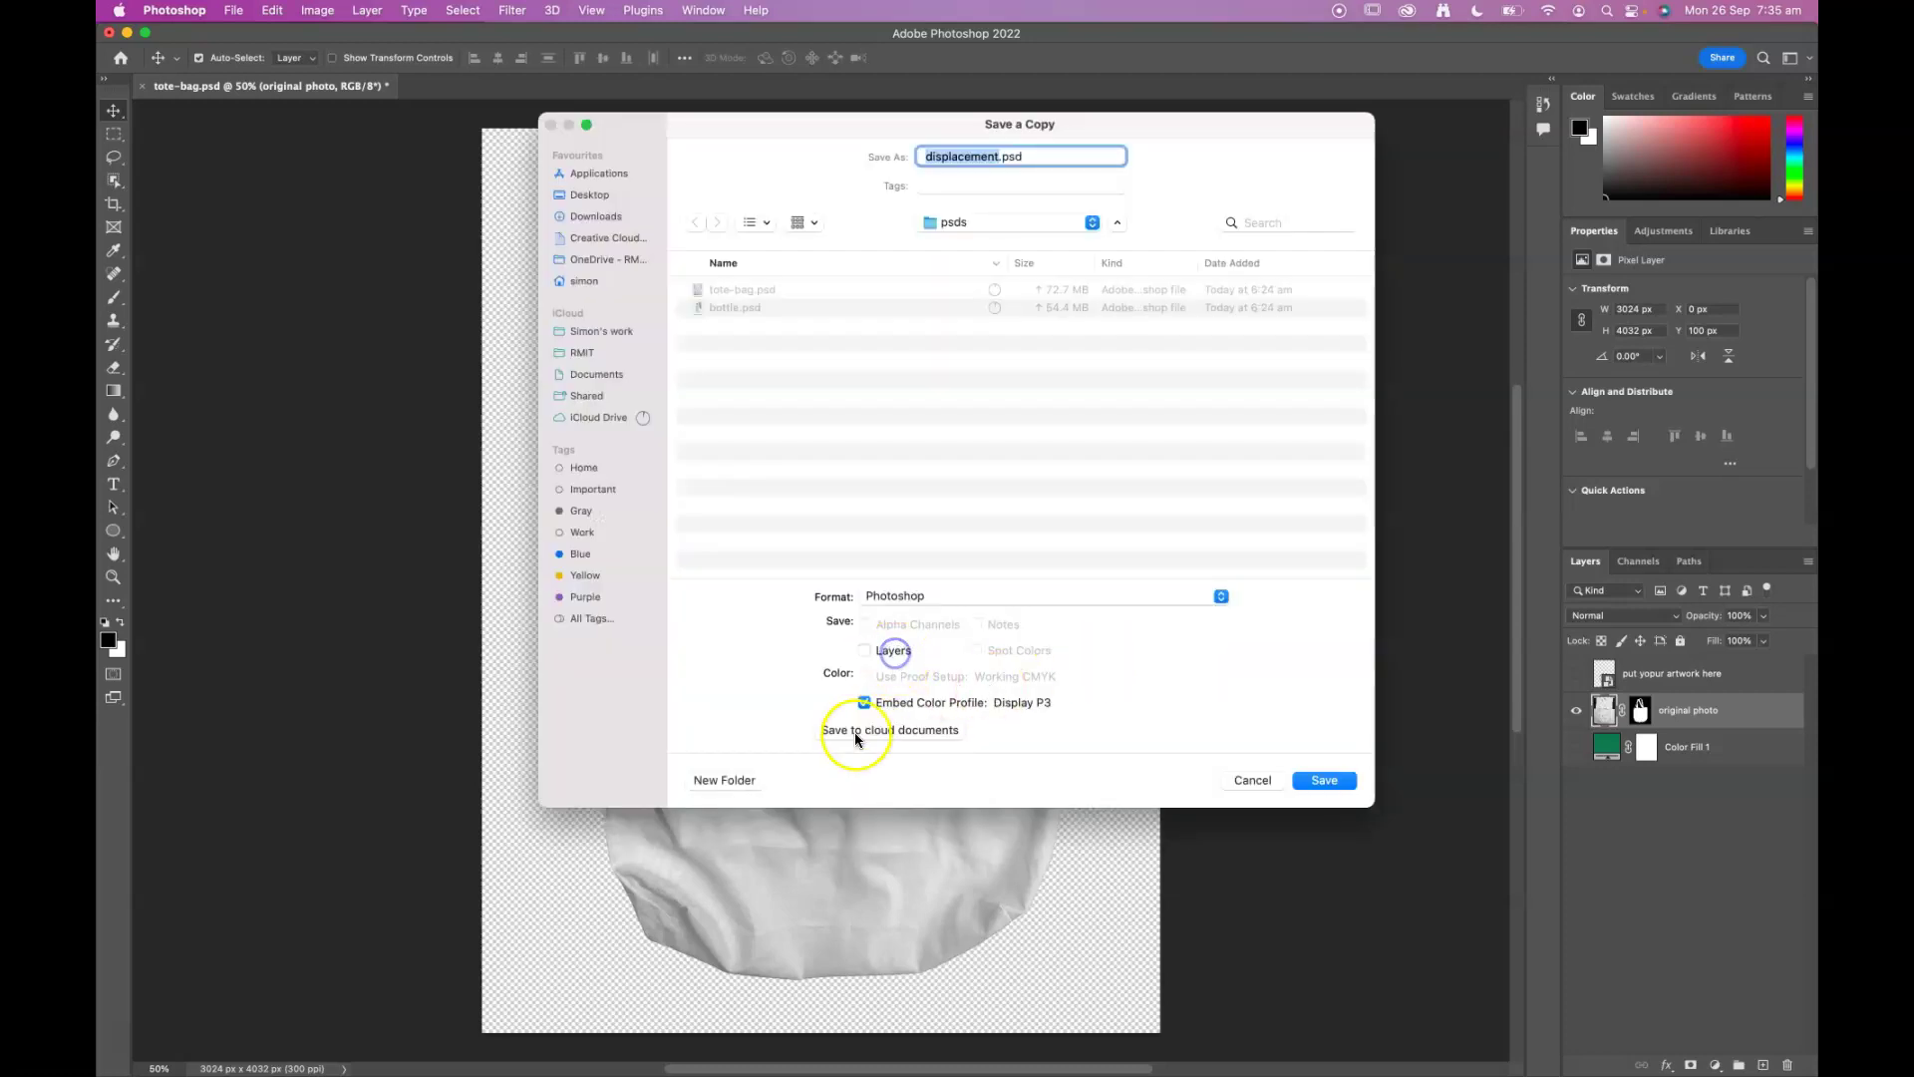
left_click(865, 702)
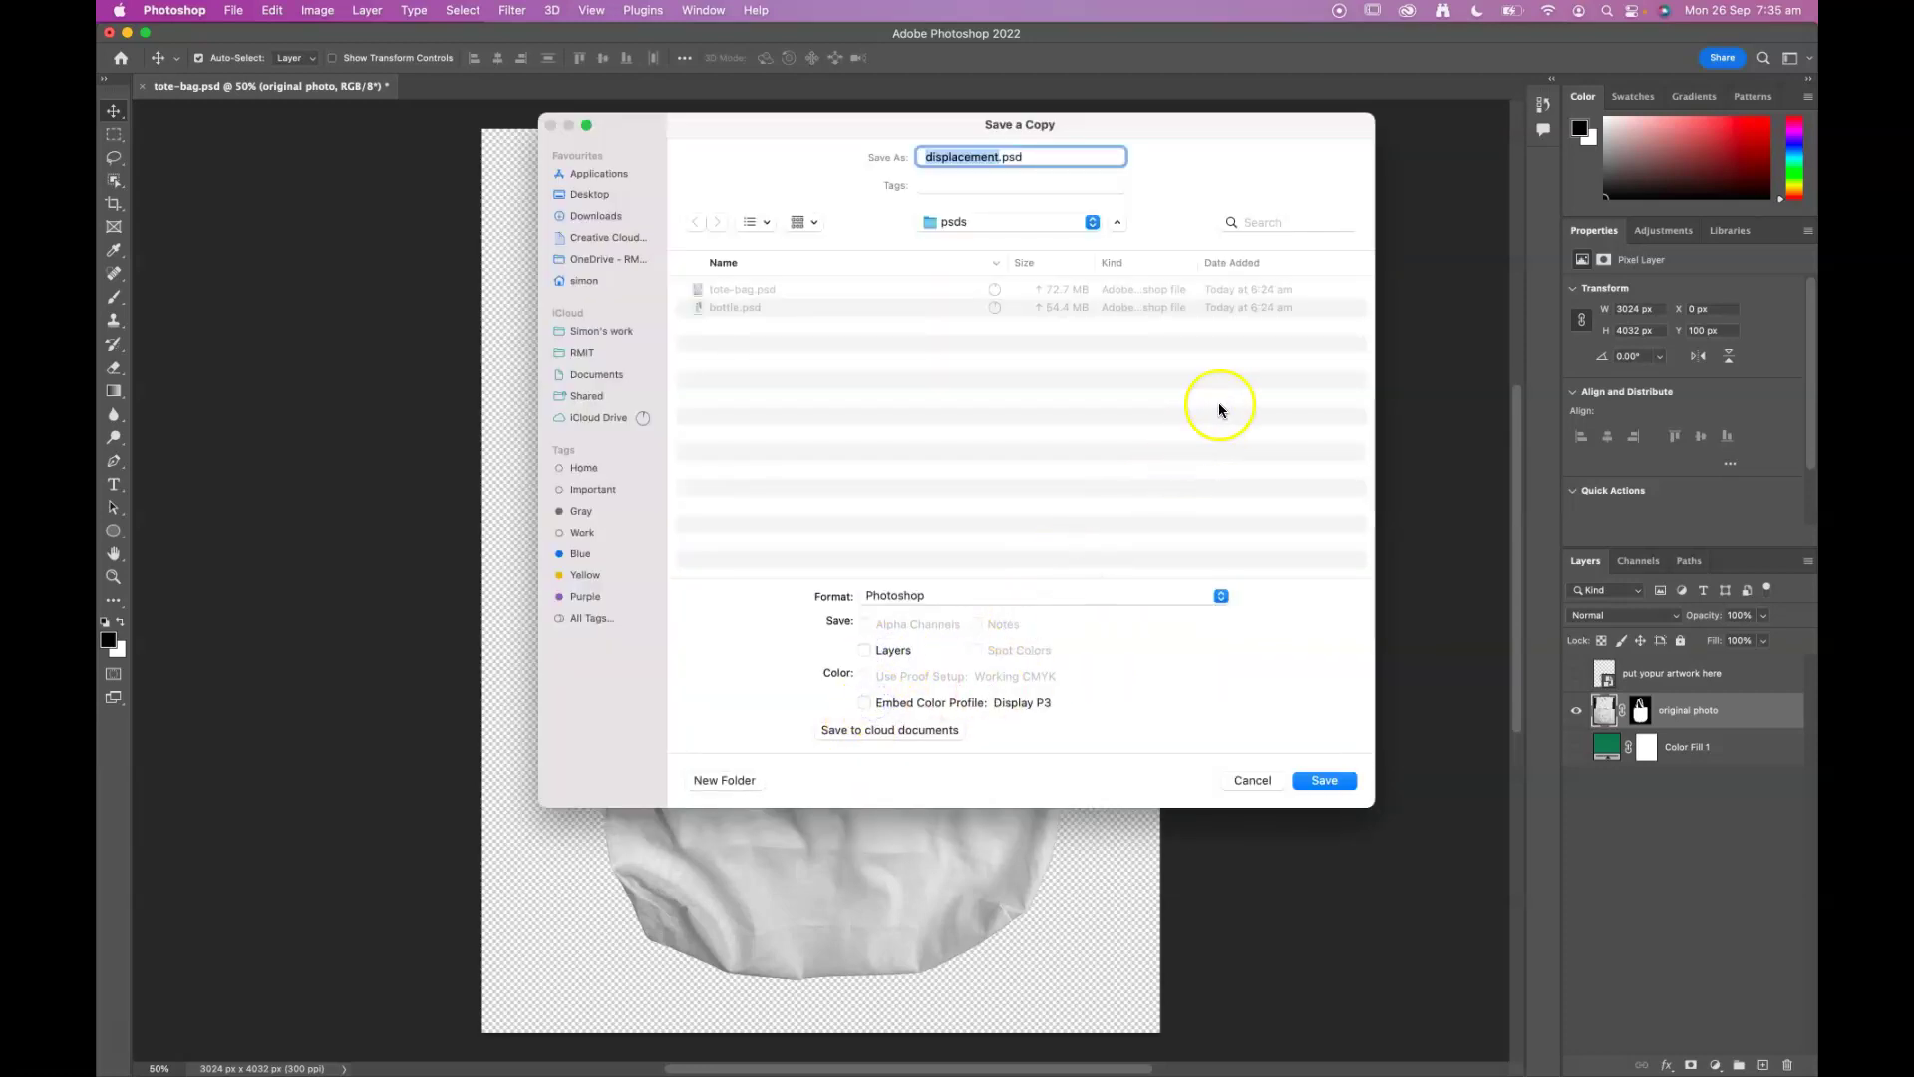
left_click(1341, 776)
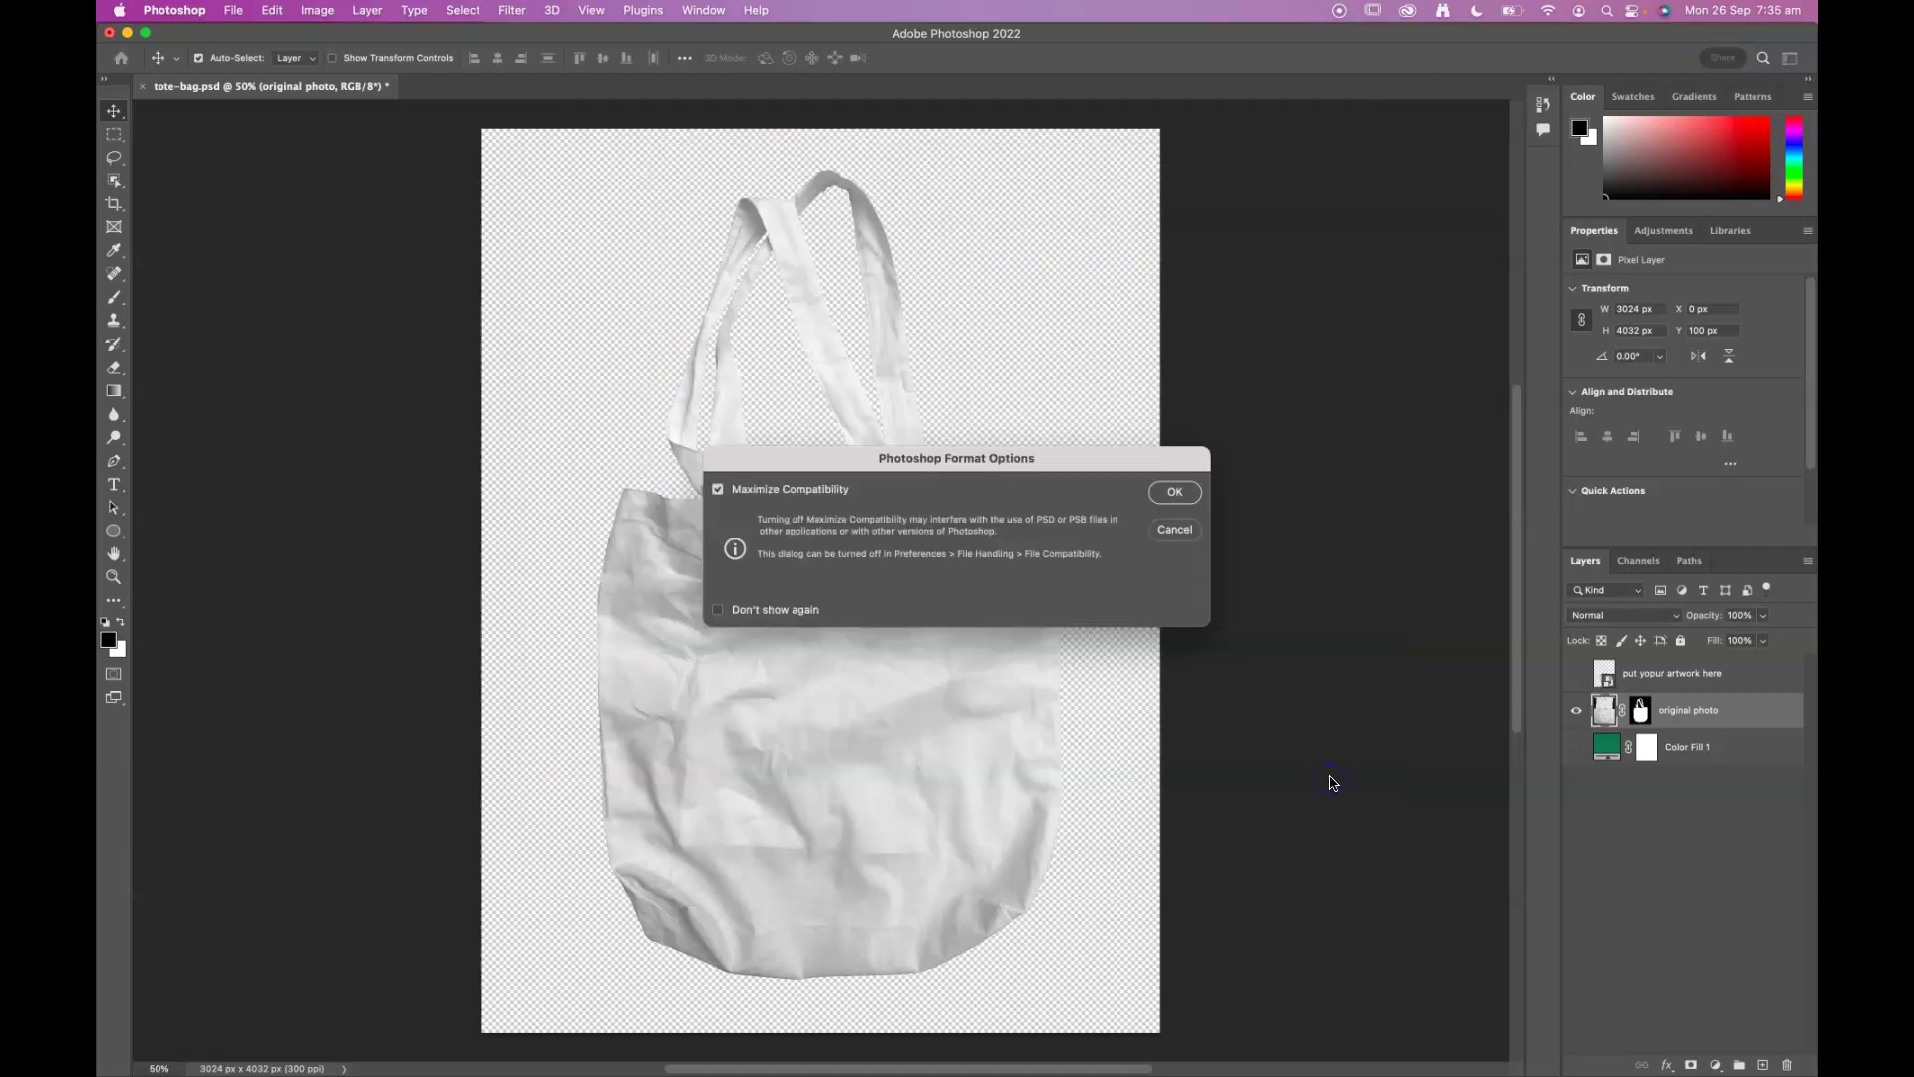
left_click(1194, 492)
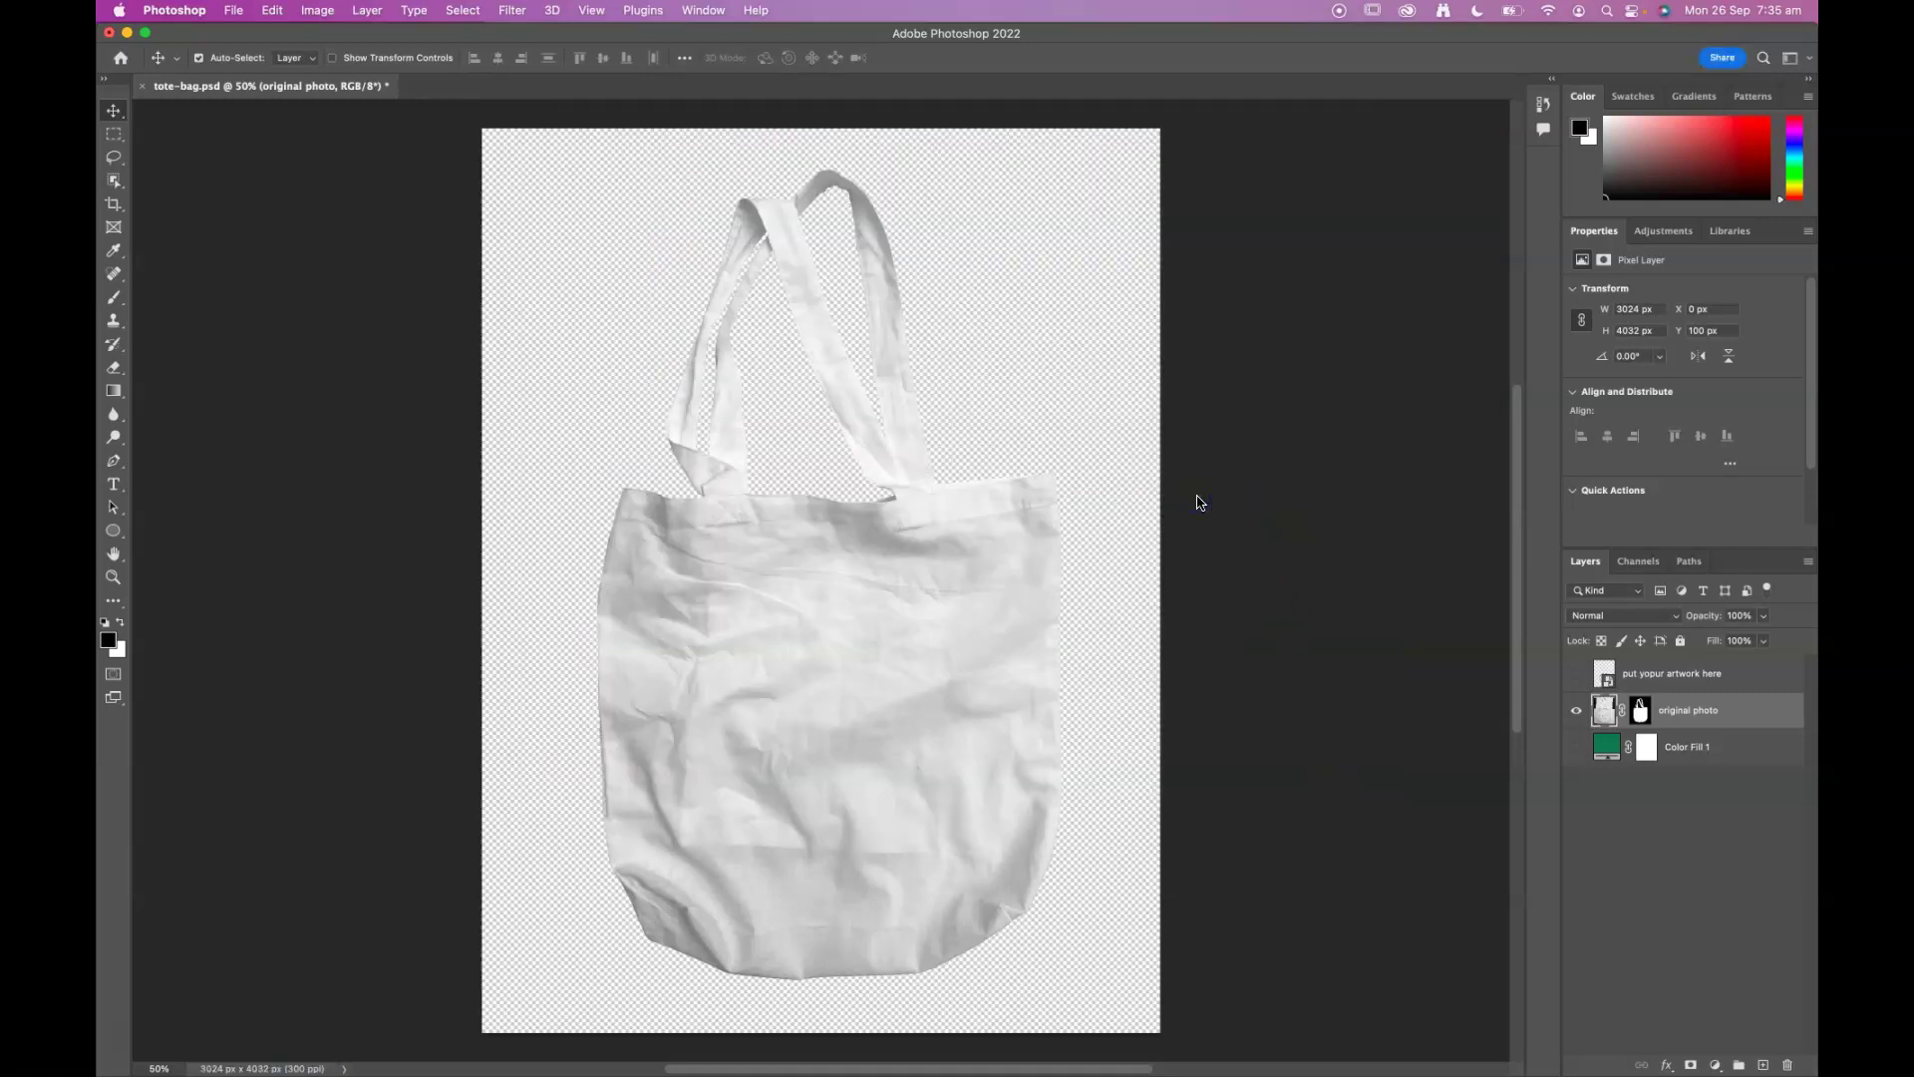
Step: Open displacement.psd from the psds folder inside assets
left_click(1030, 643)
left_click(233, 10)
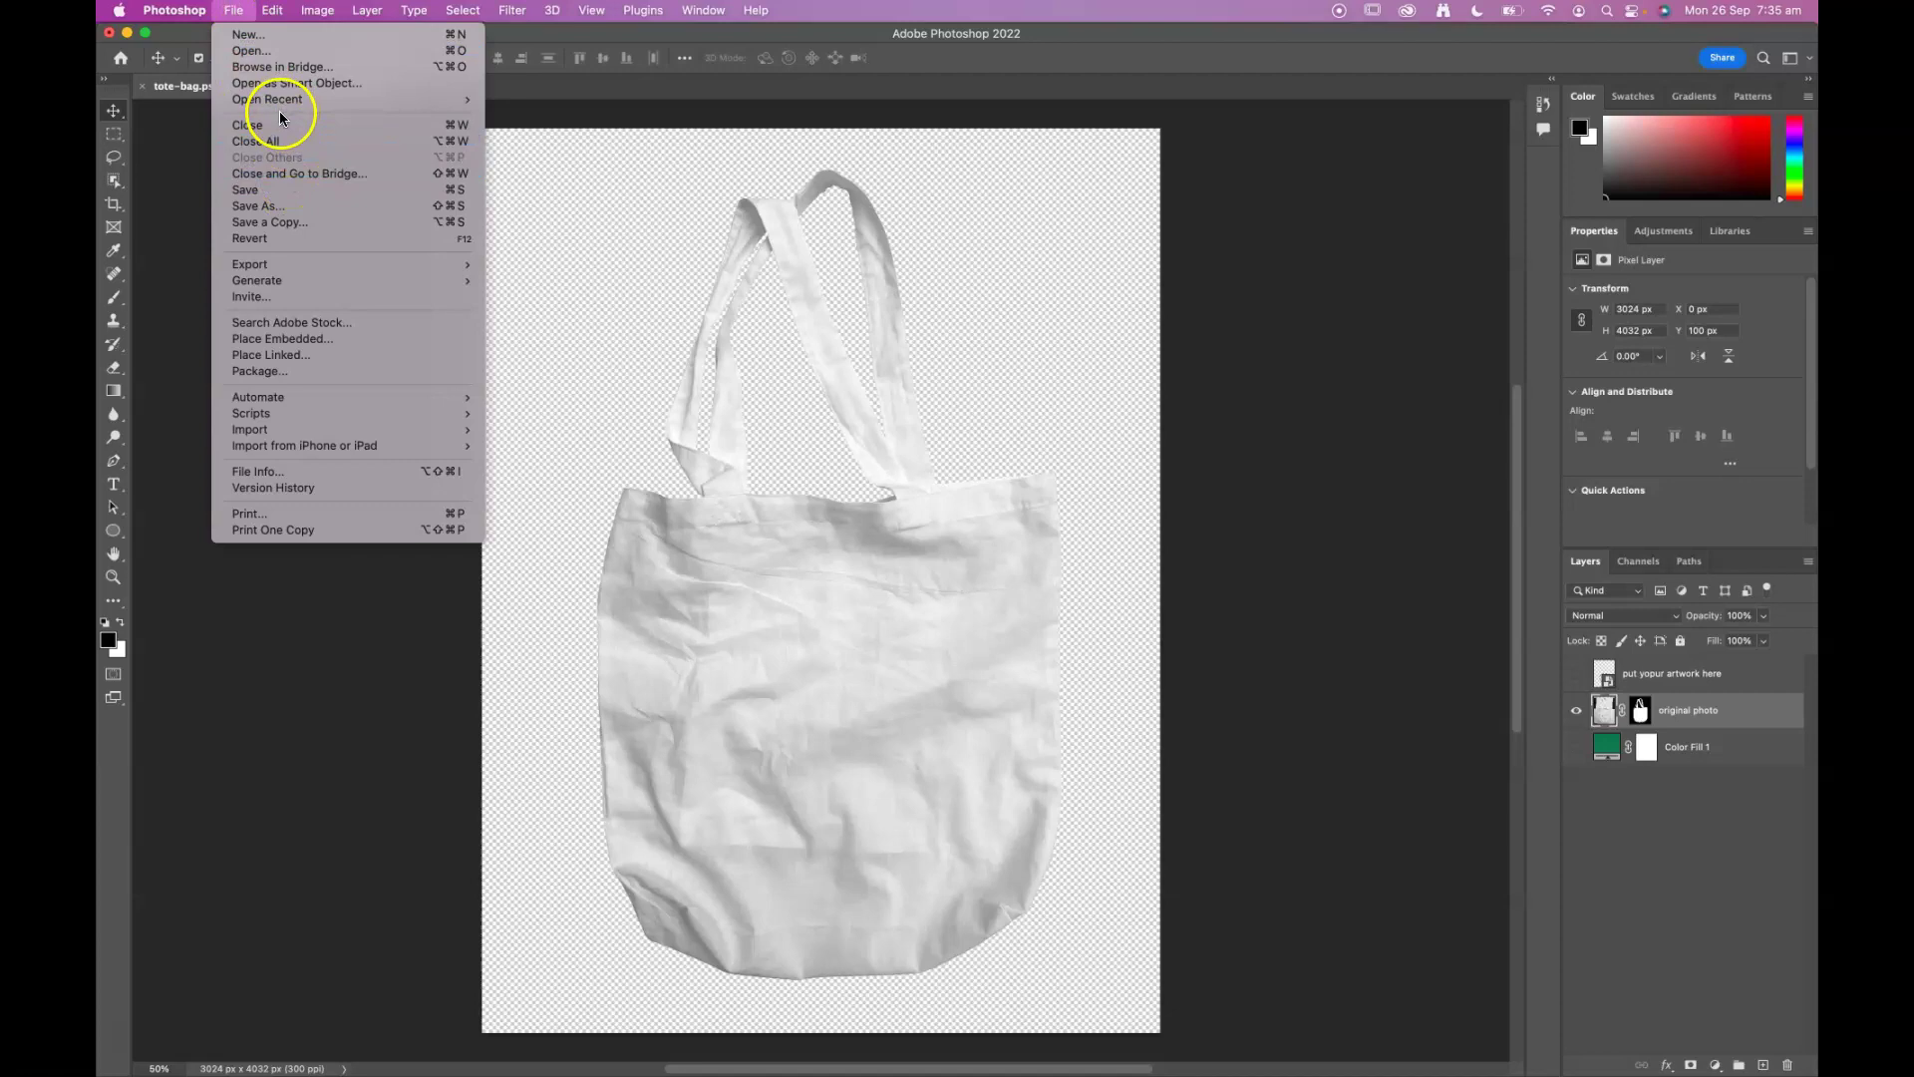
left_click(247, 51)
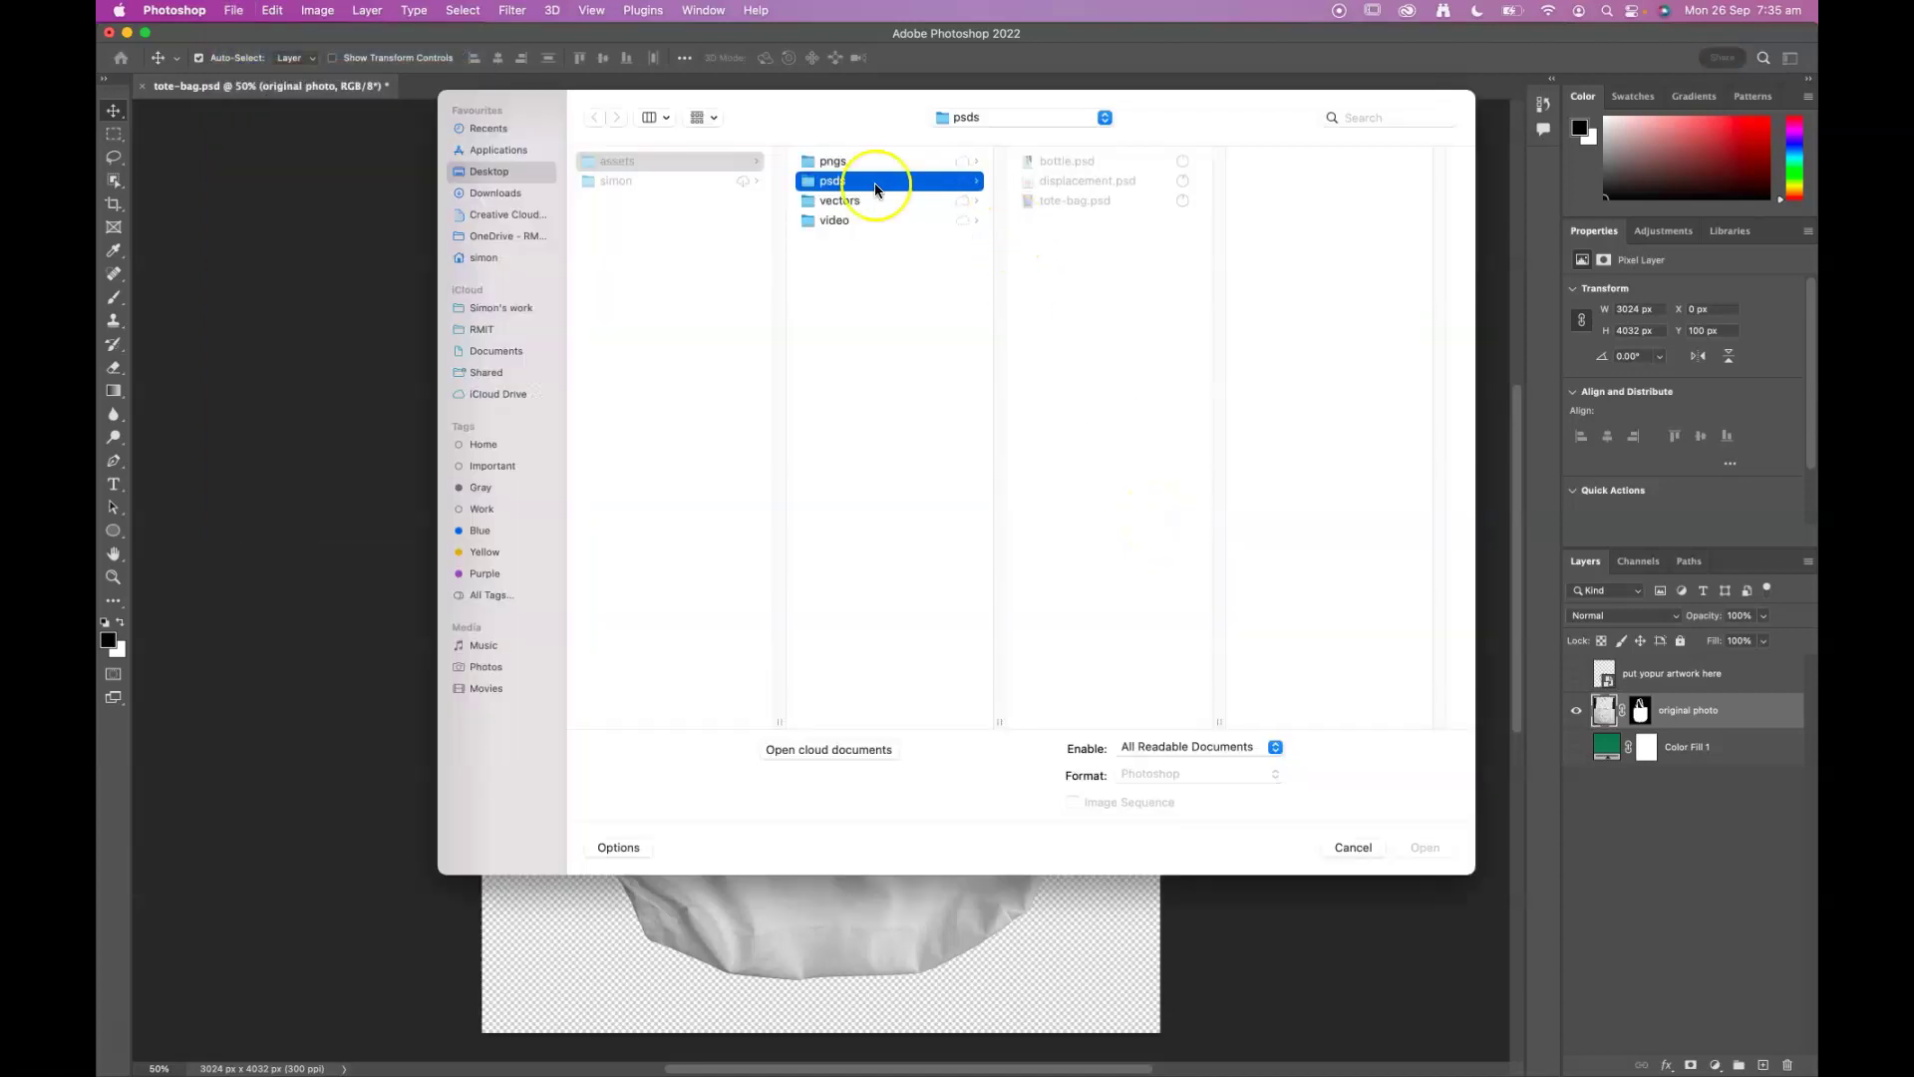
left_click(1062, 184)
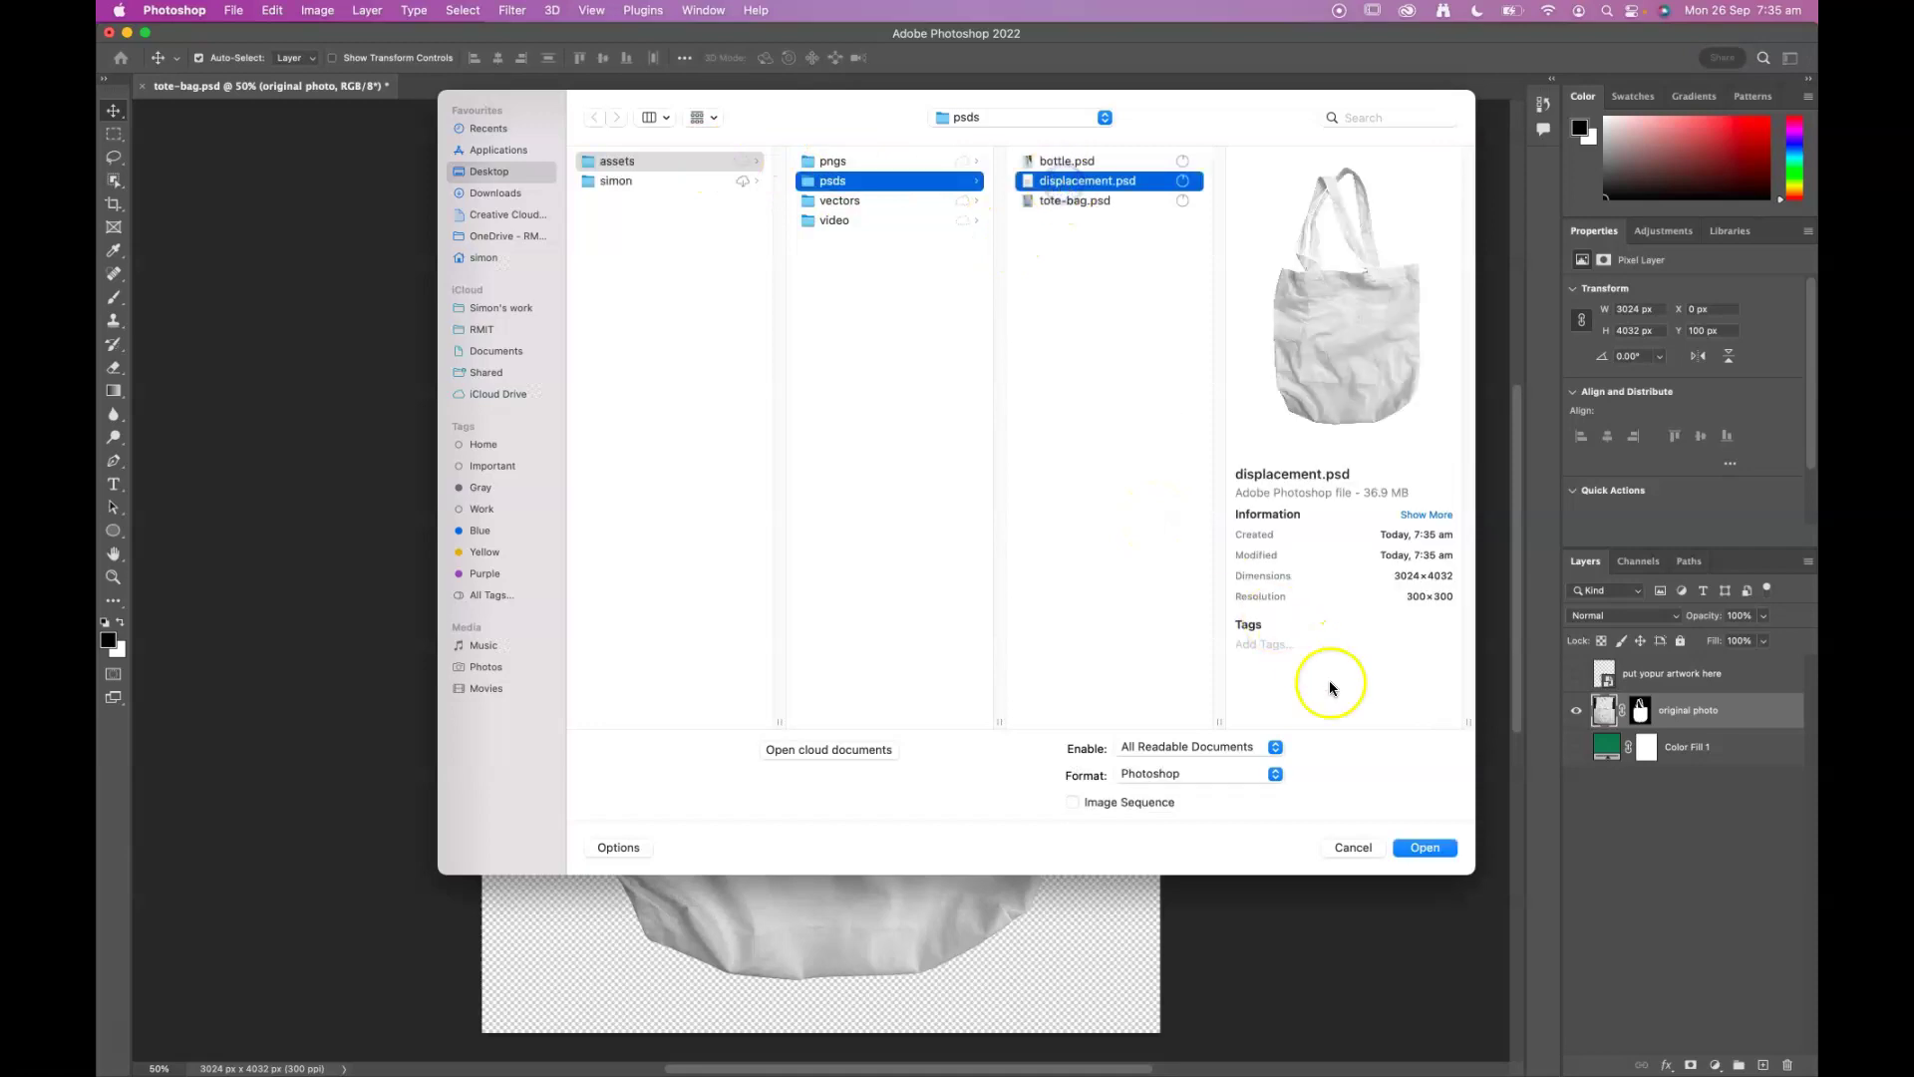
left_click(1442, 849)
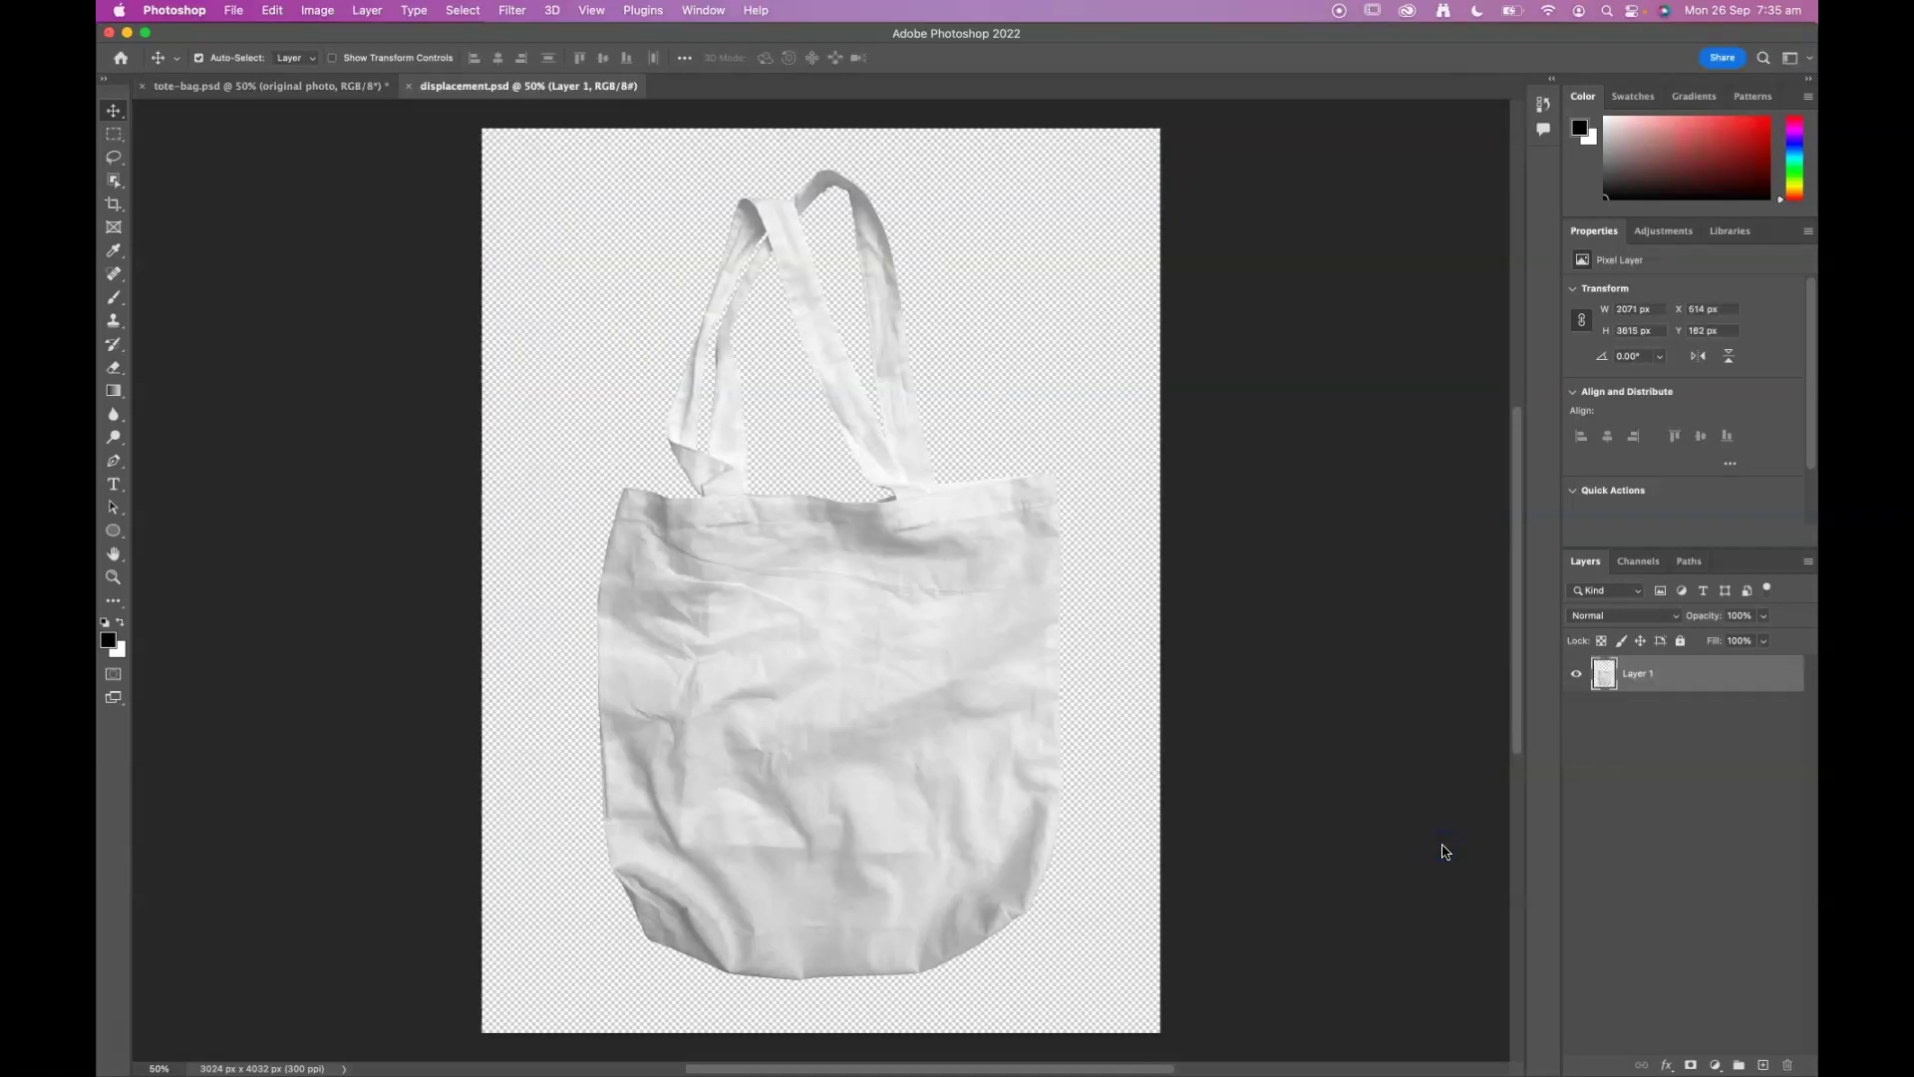
Step: Flatten displacement.psd so that its transparent surroundings are filled with white
left_click(597, 150)
left_click(1807, 563)
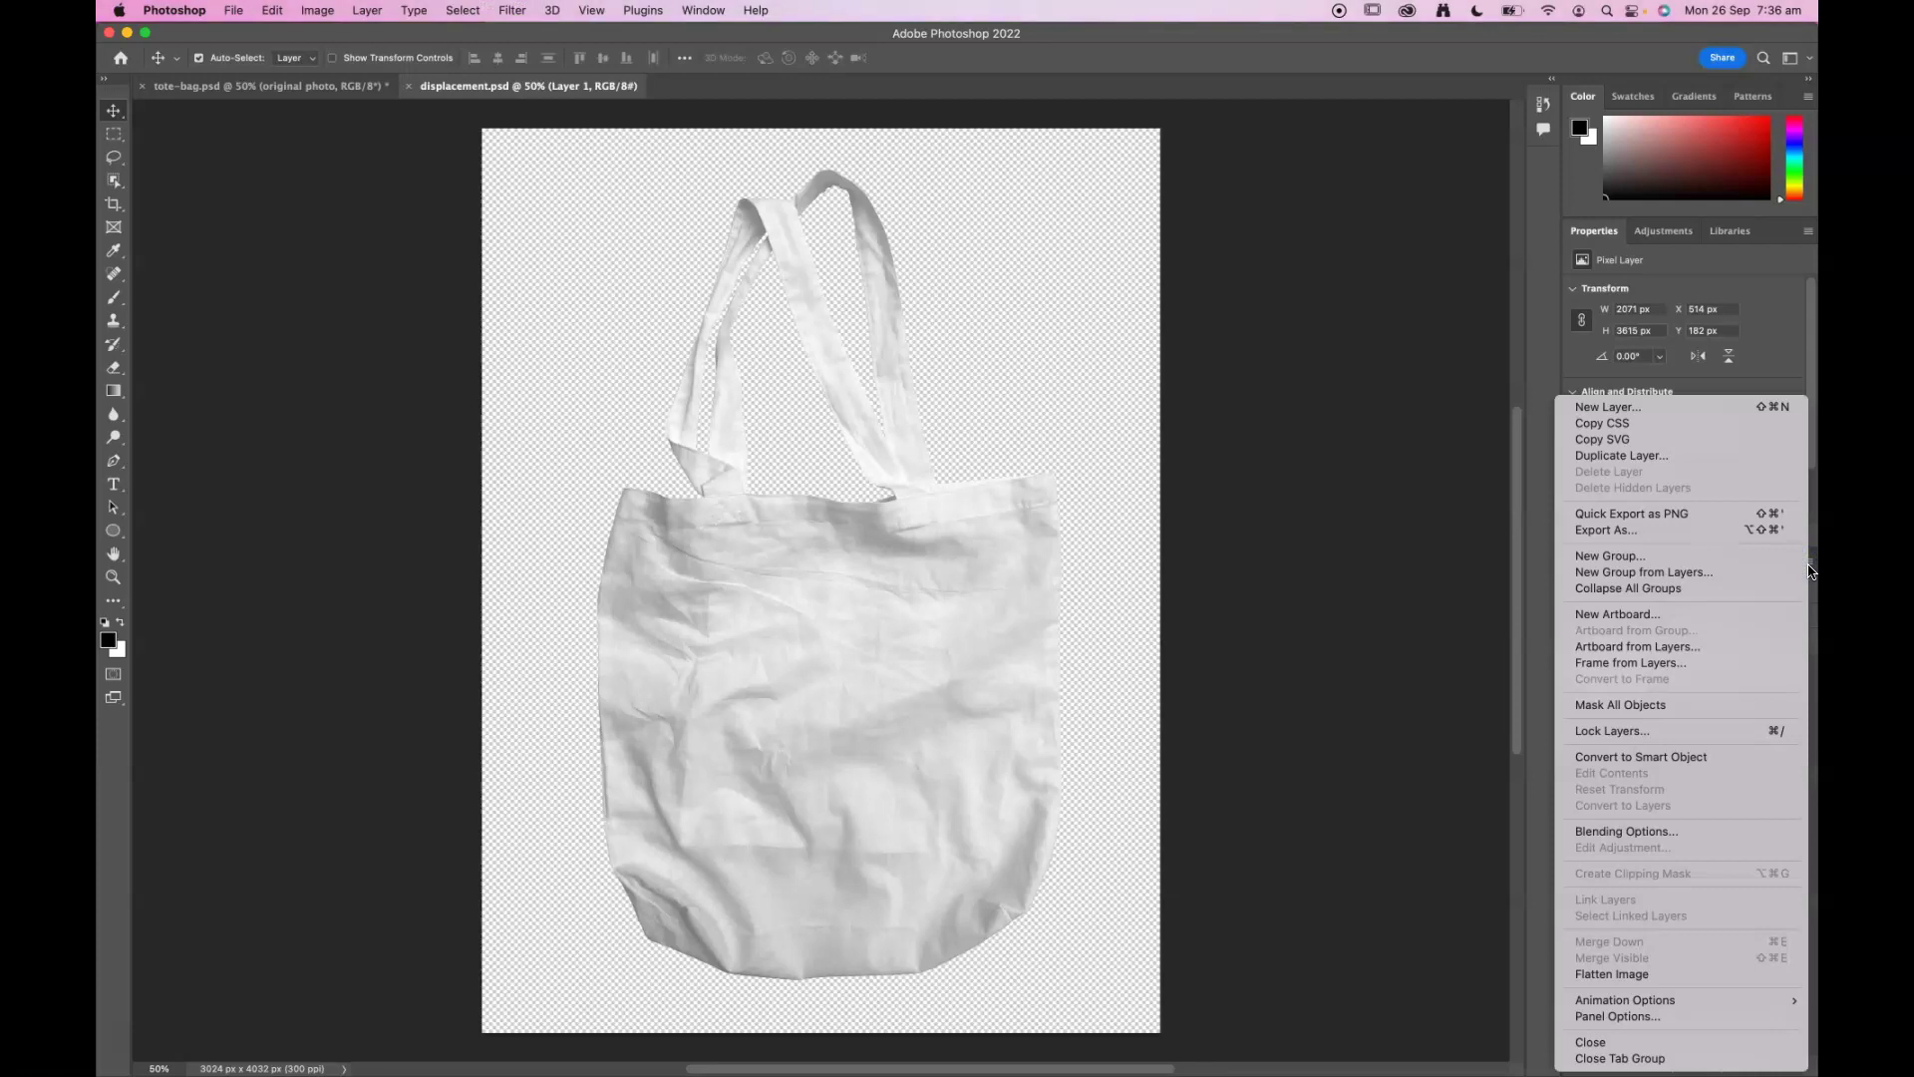
left_click(1719, 974)
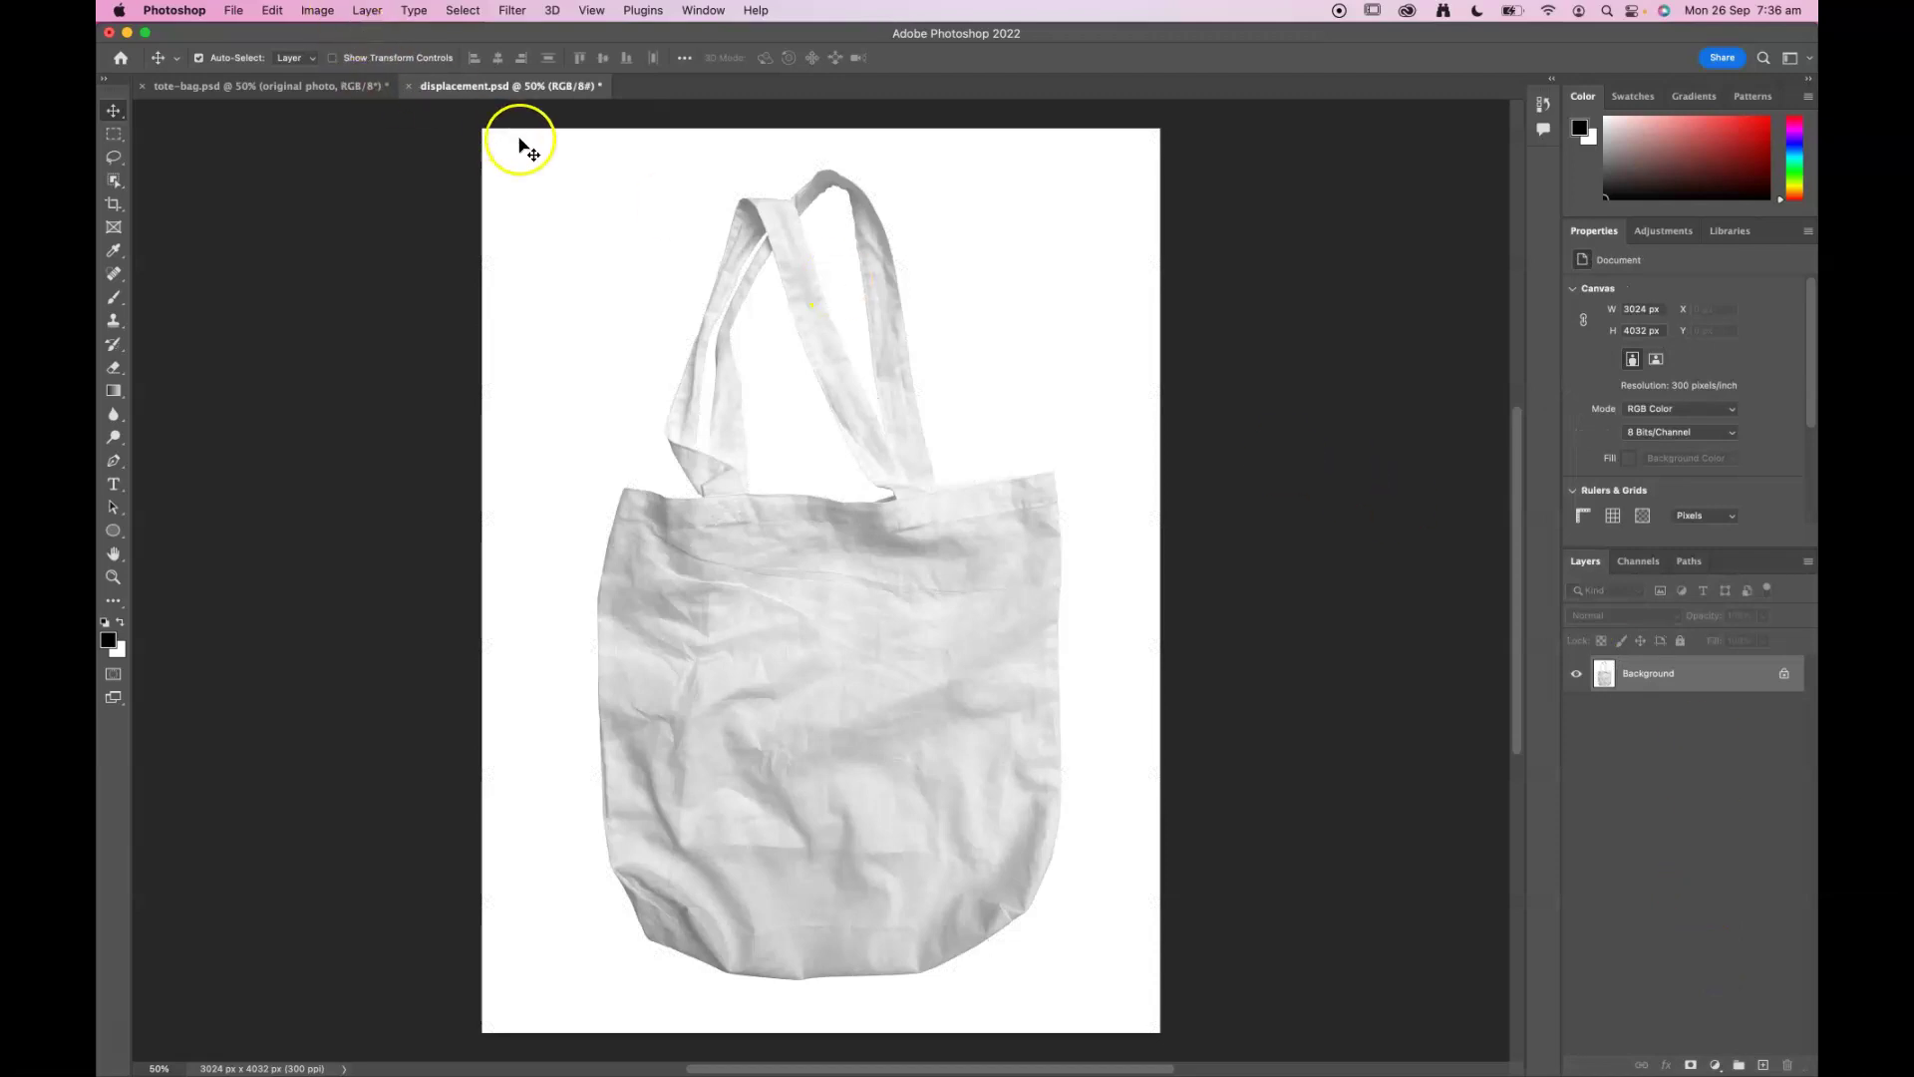
Step: Increase the bag's contrast with Levels, setting the input black point to about 74 and the white point to 232
key("super+l")
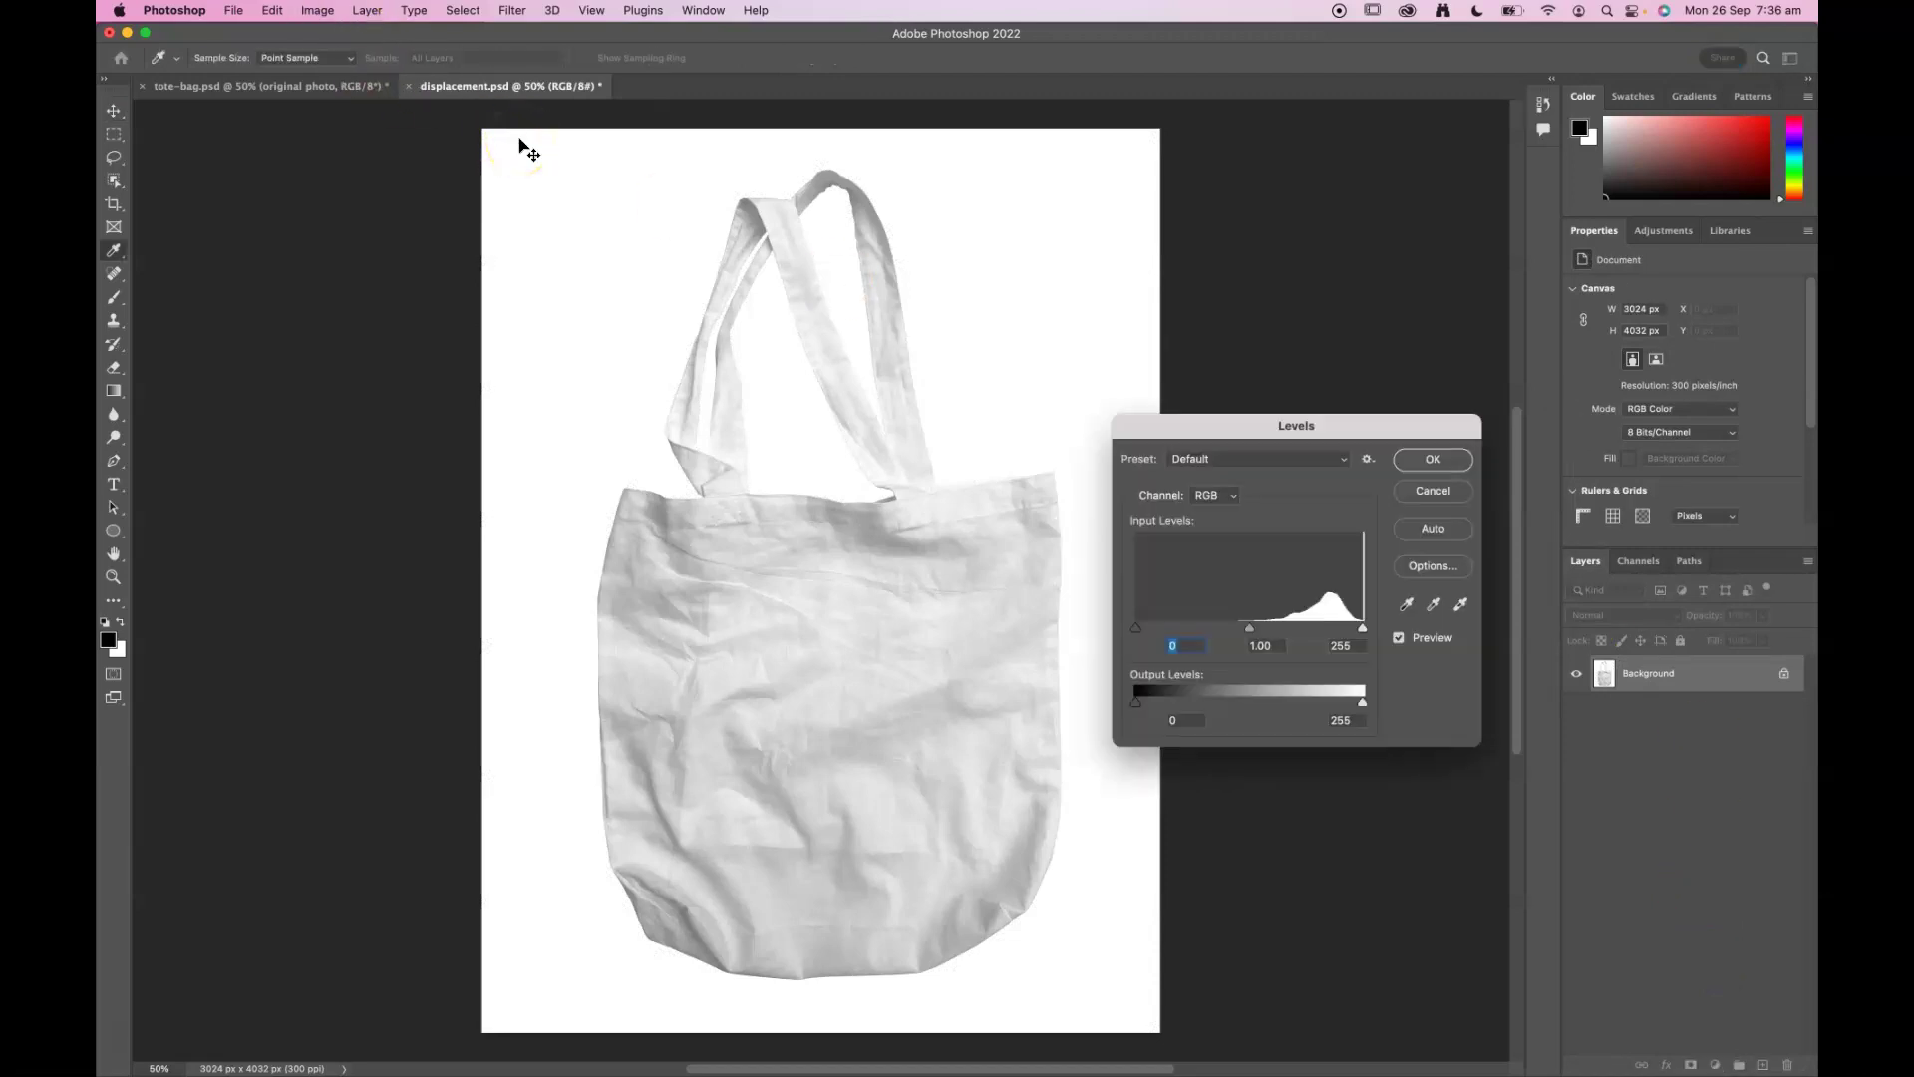
left_click_drag(1135, 628, 1181, 624)
left_click_drag(1362, 627, 1353, 628)
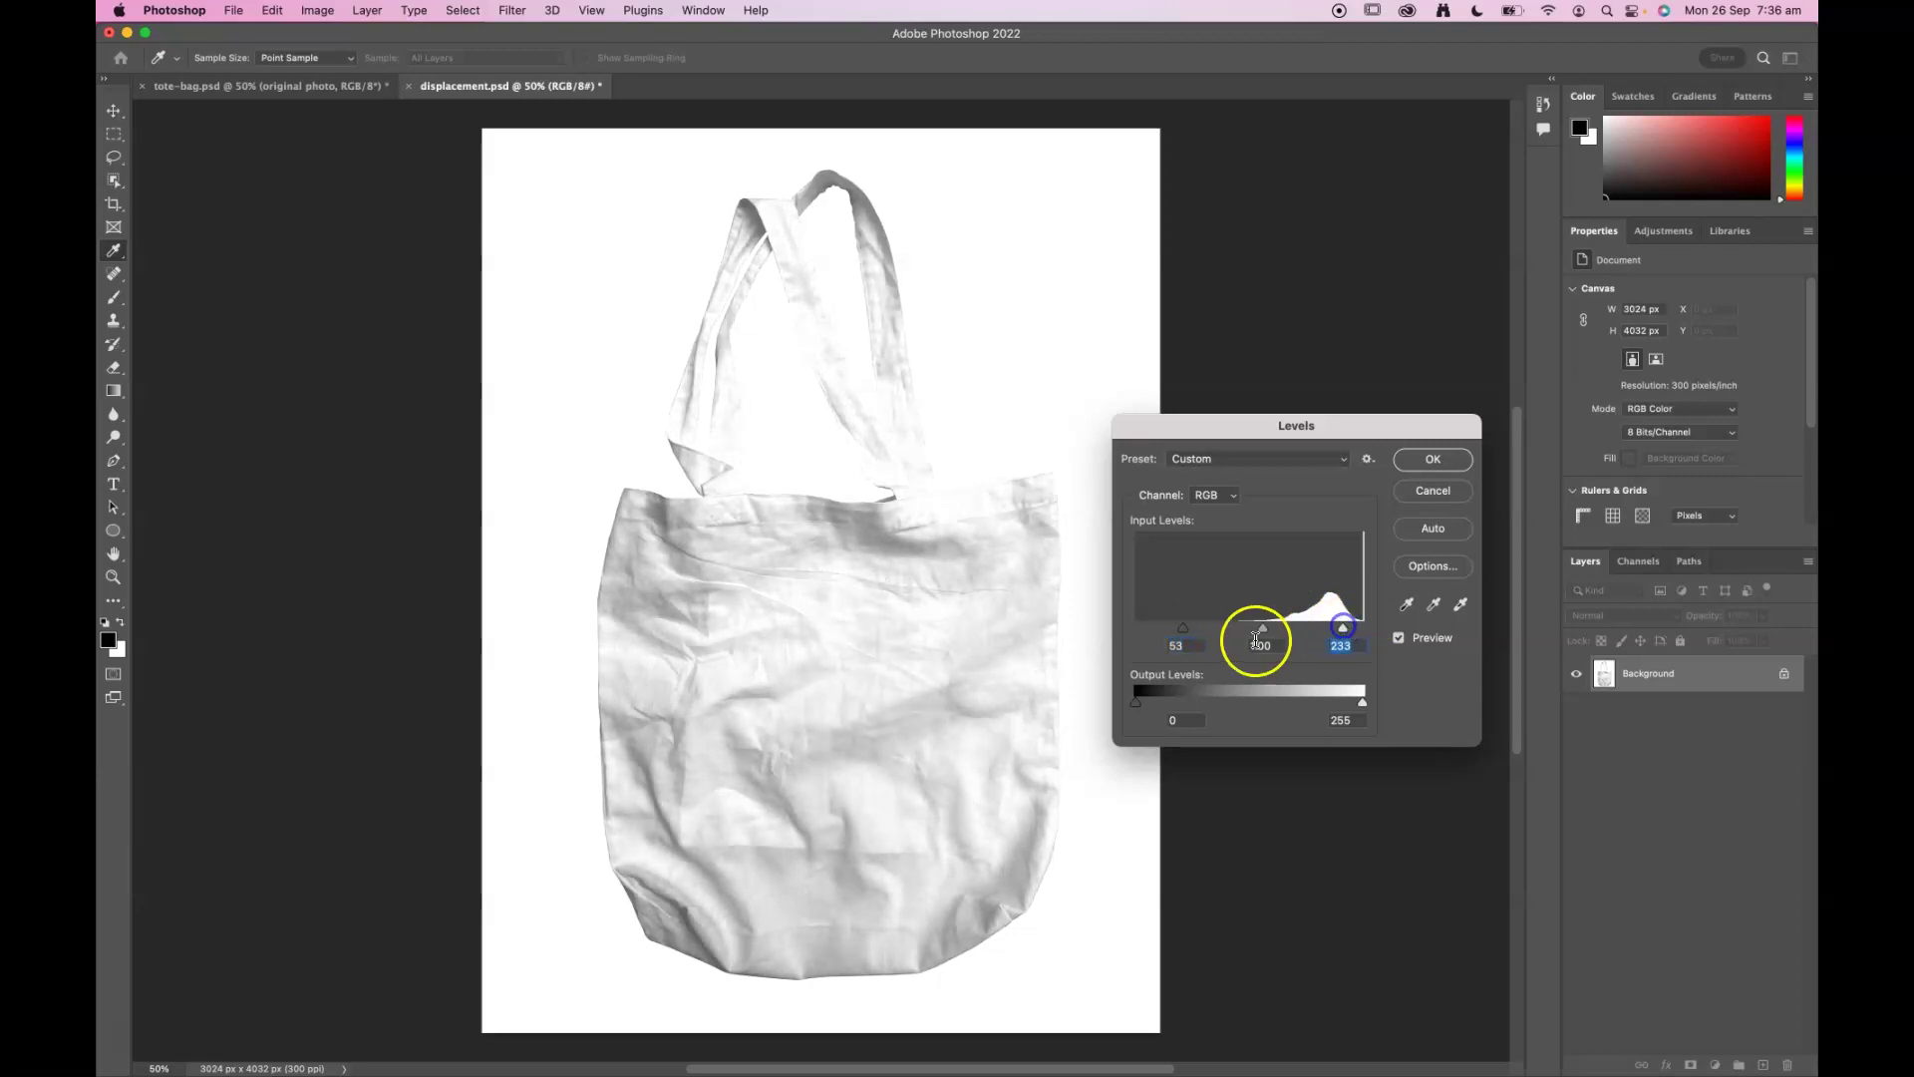
left_click_drag(1184, 629, 1188, 630)
left_click_drag(1343, 629, 1342, 629)
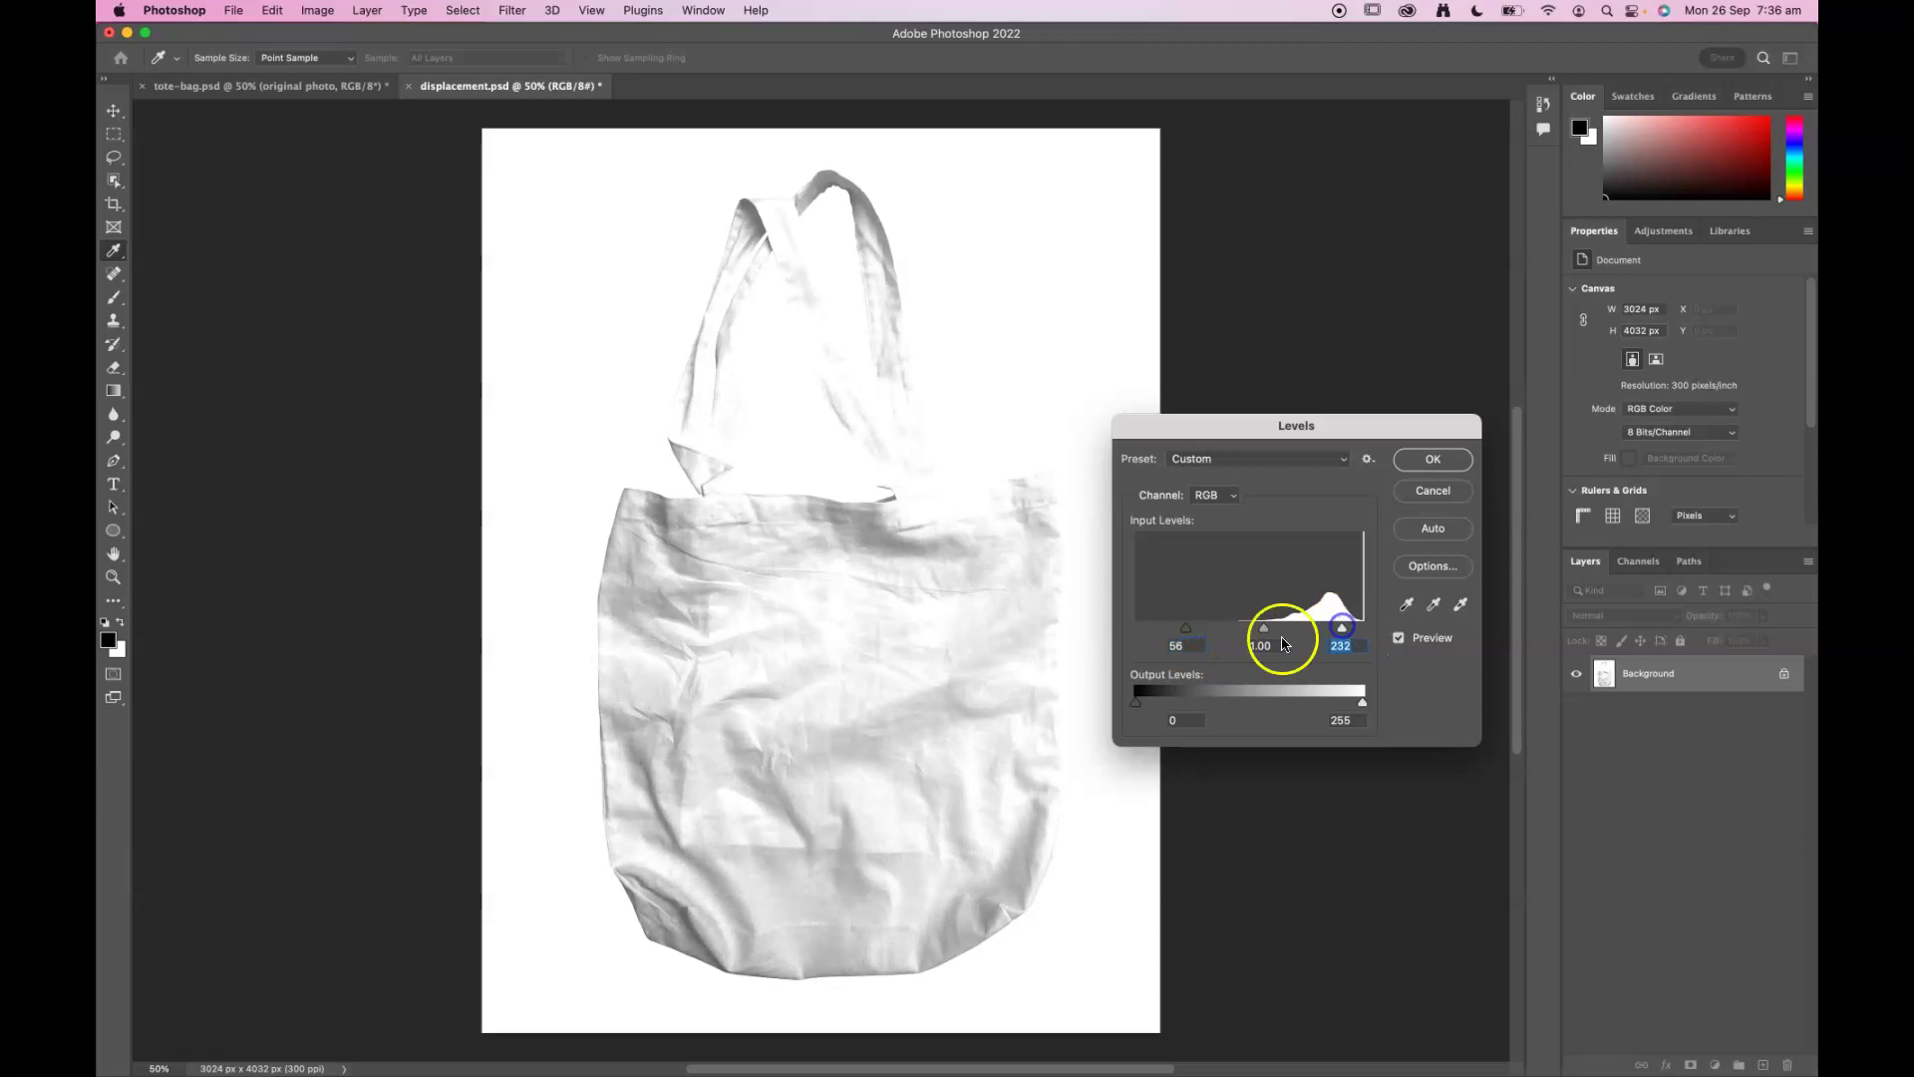
left_click_drag(1186, 629, 1196, 620)
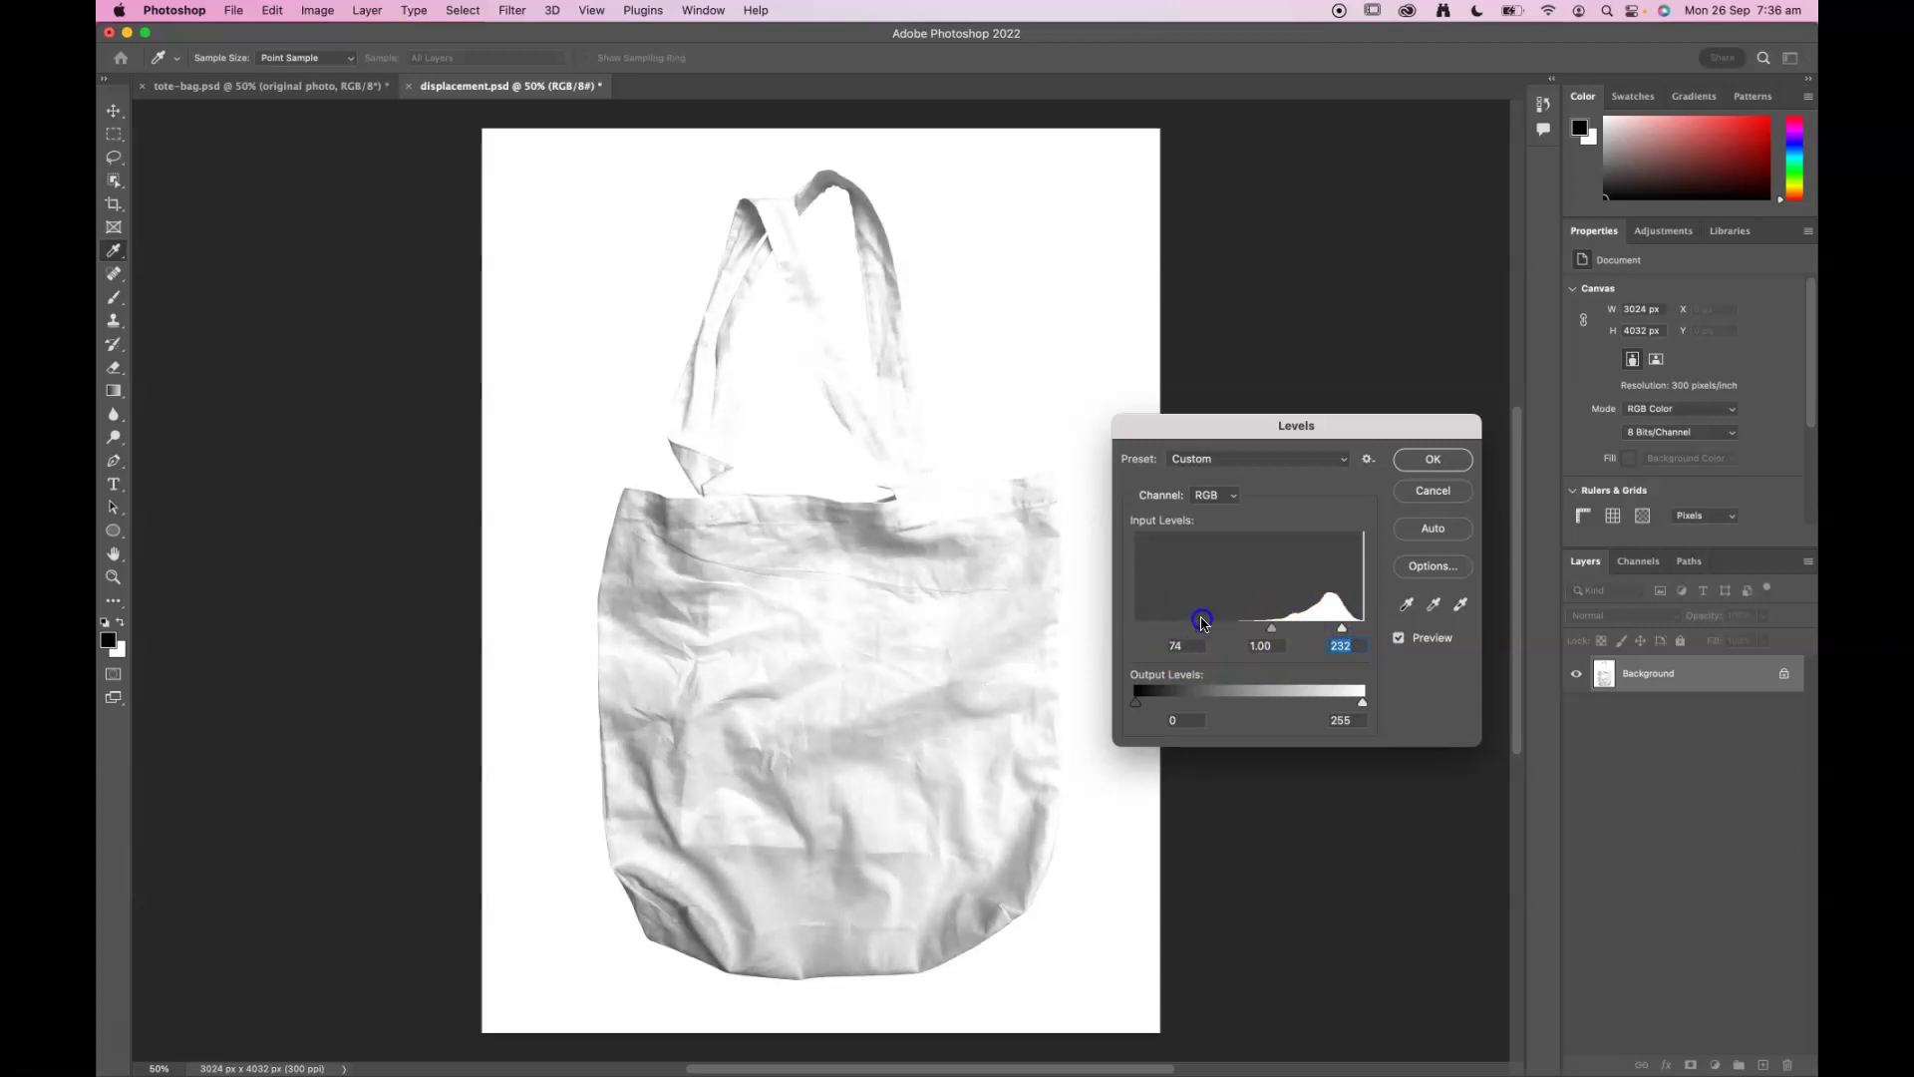
left_click(1423, 458)
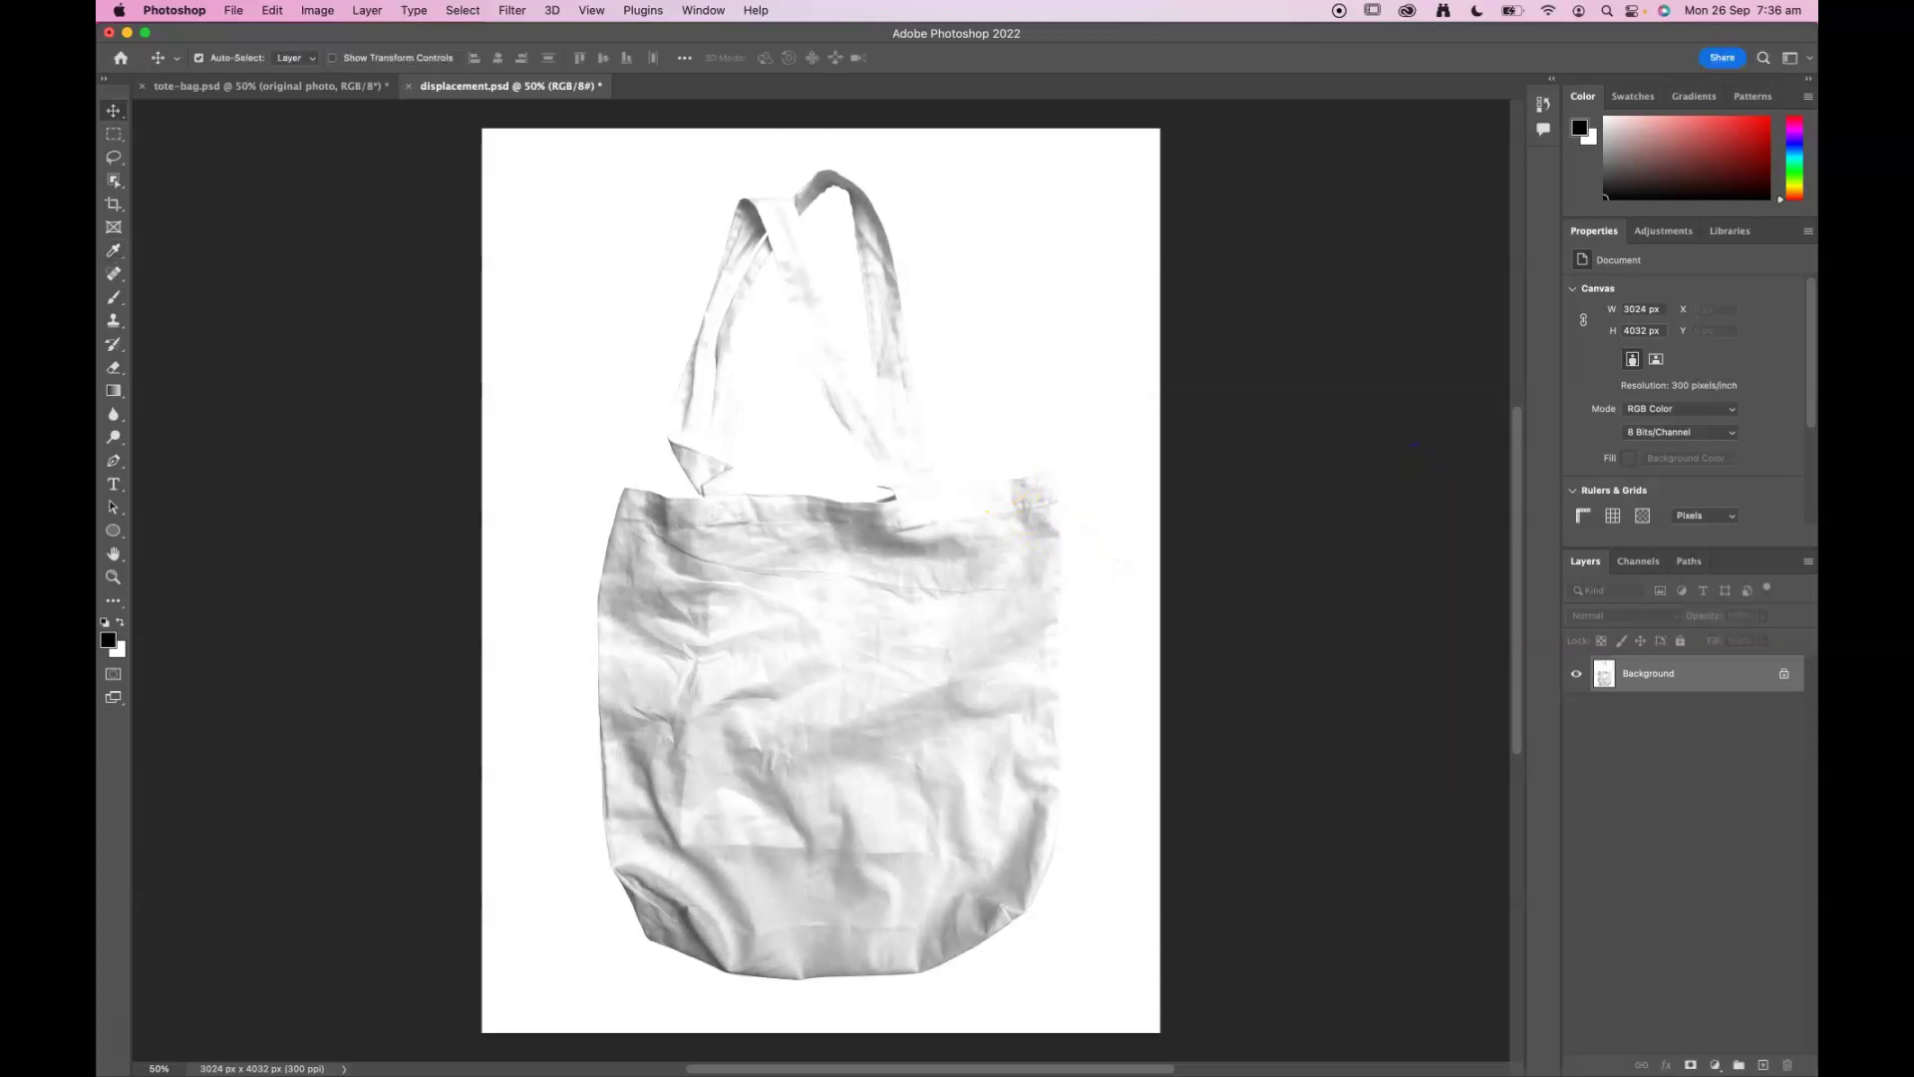
Step: Soften displacement.psd with a Gaussian Blur of 21.0 pixels radius and save the file
left_click(512, 10)
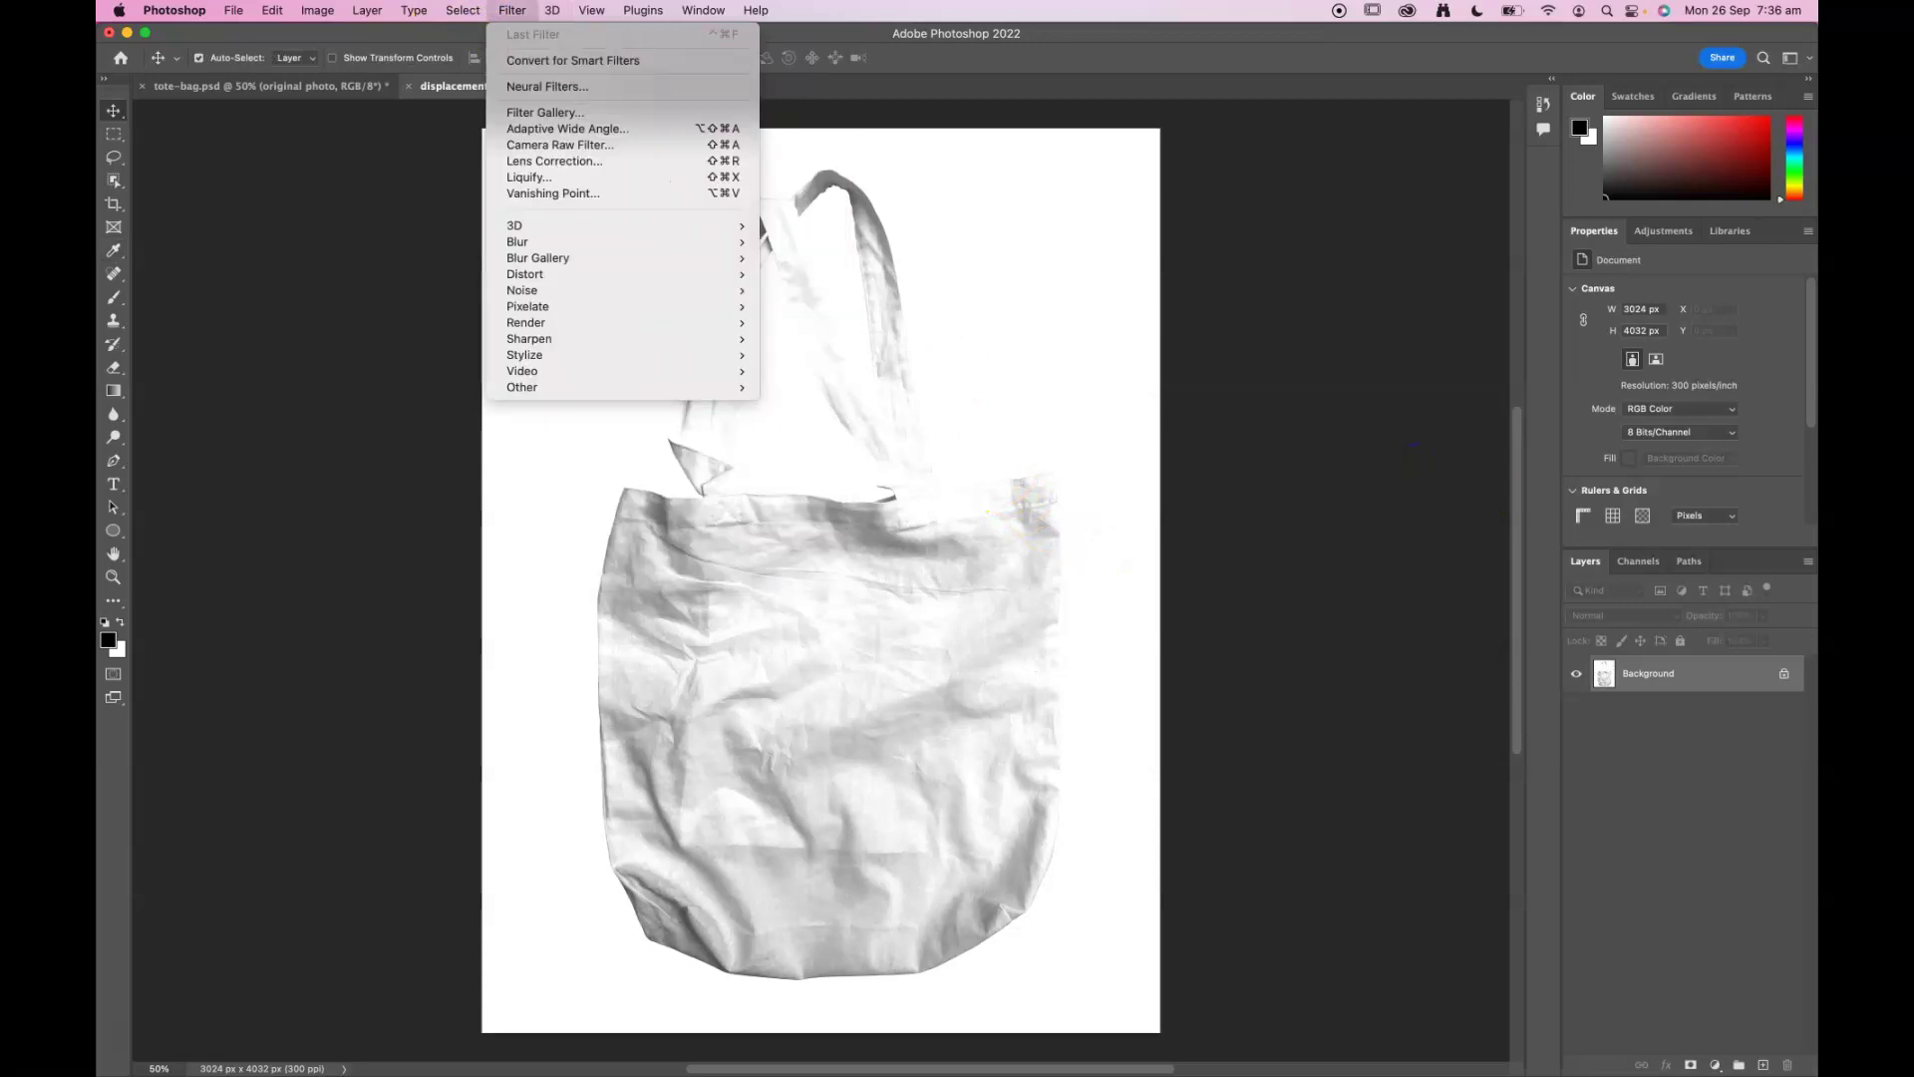
left_click(680, 249)
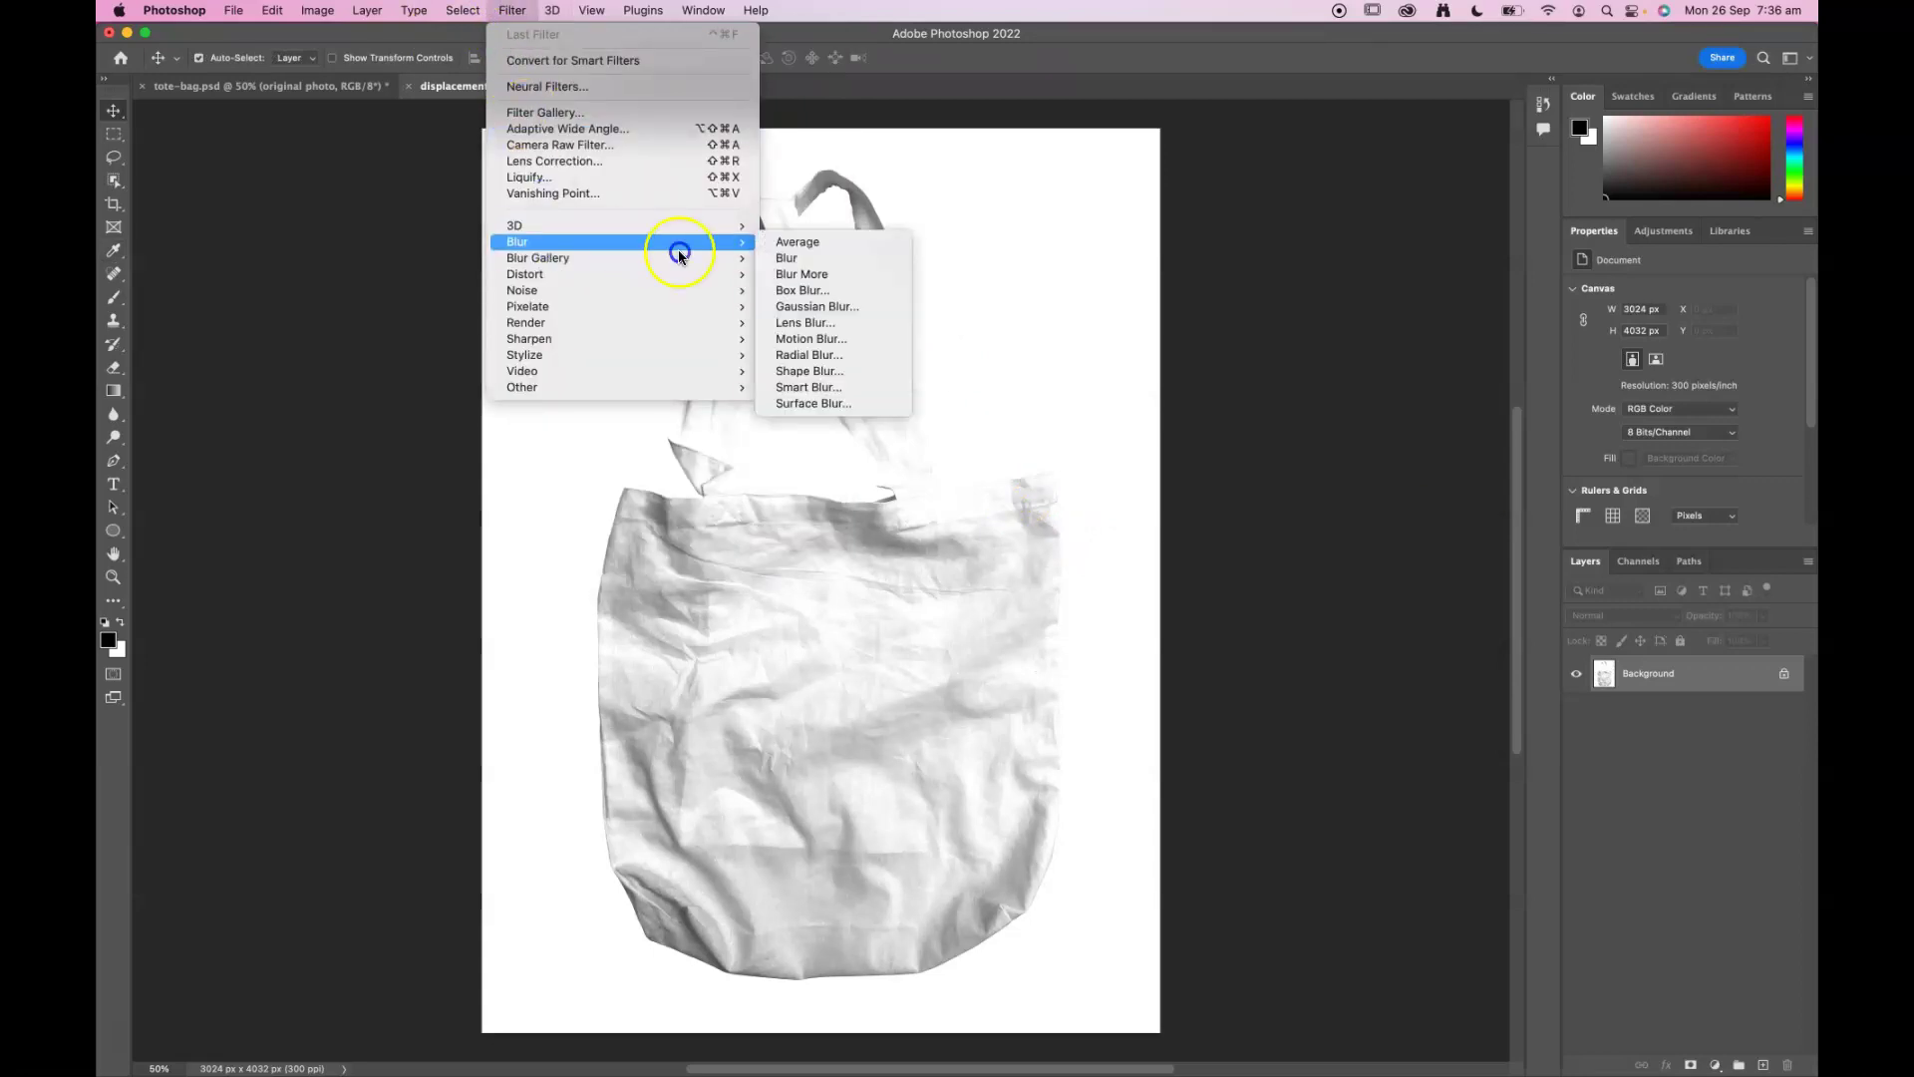
left_click(793, 307)
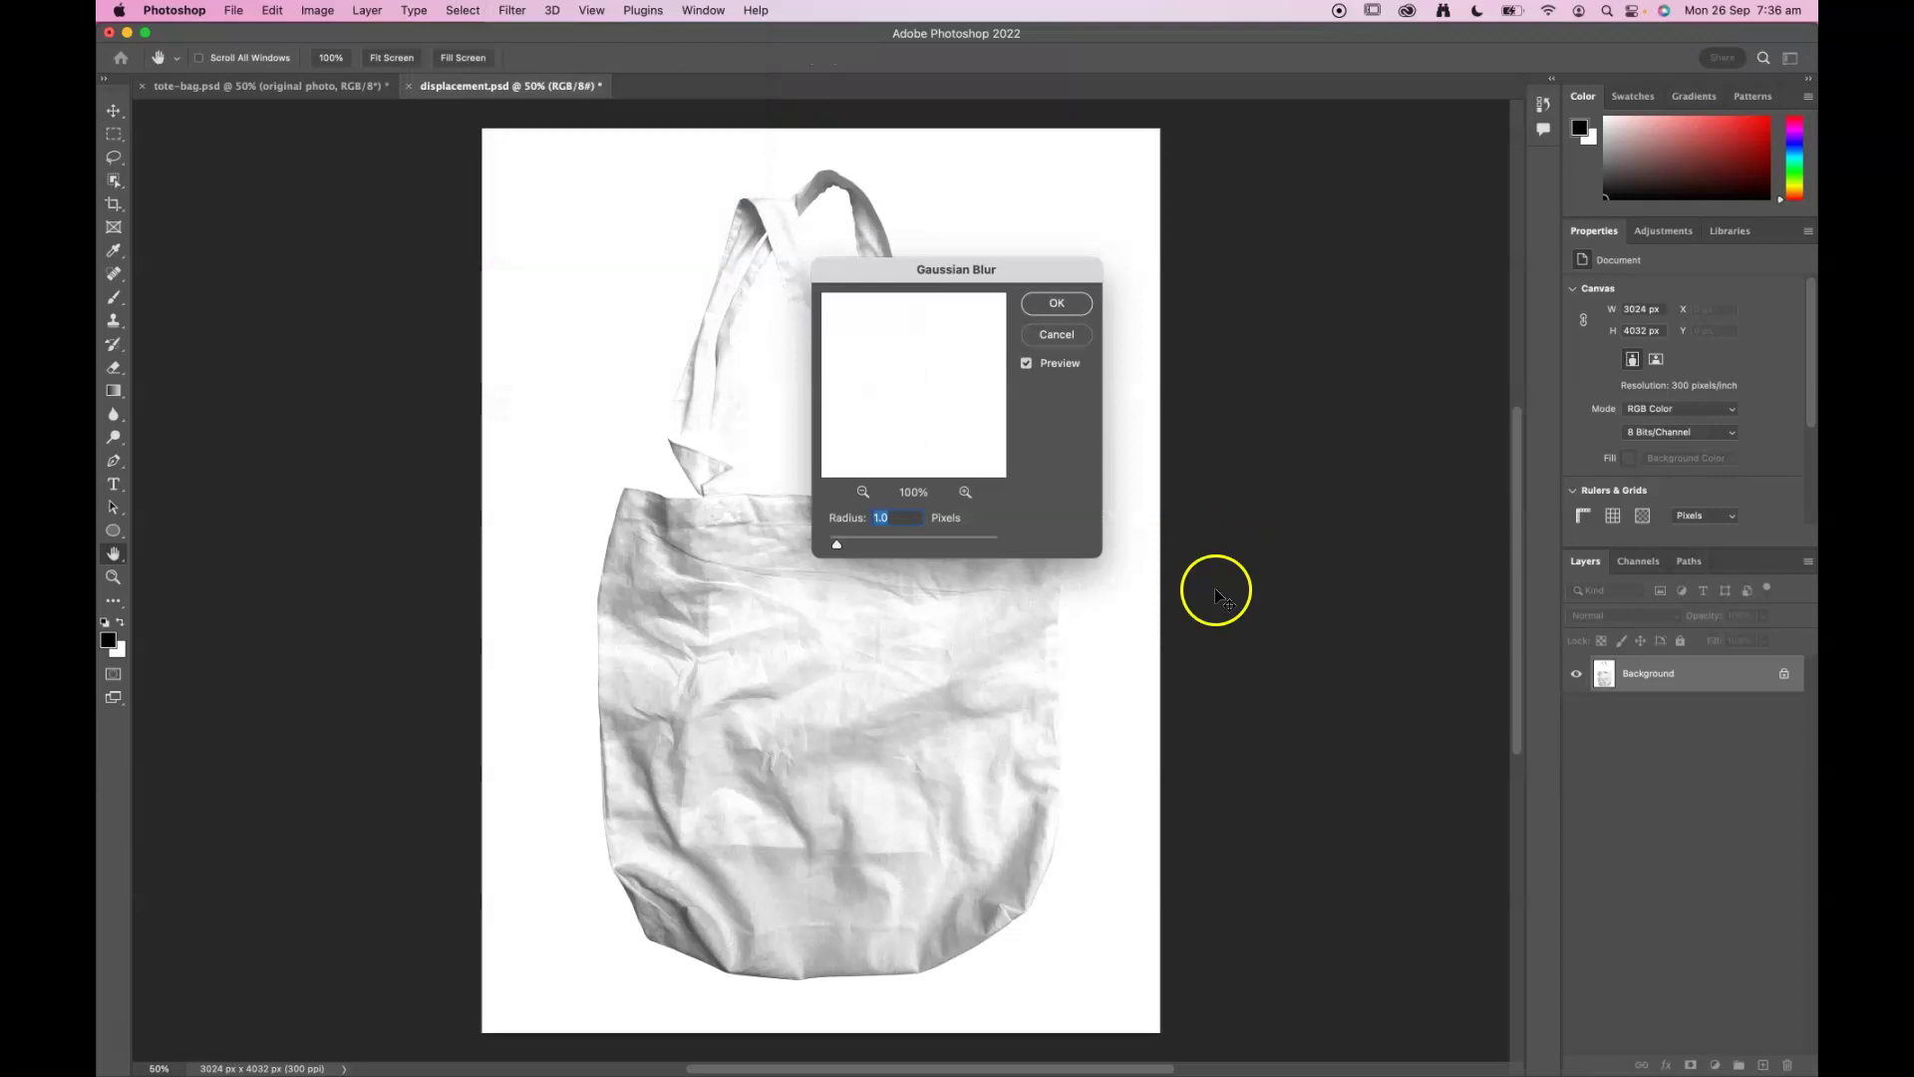
left_click_drag(836, 543, 908, 544)
left_click_drag(923, 265, 1290, 294)
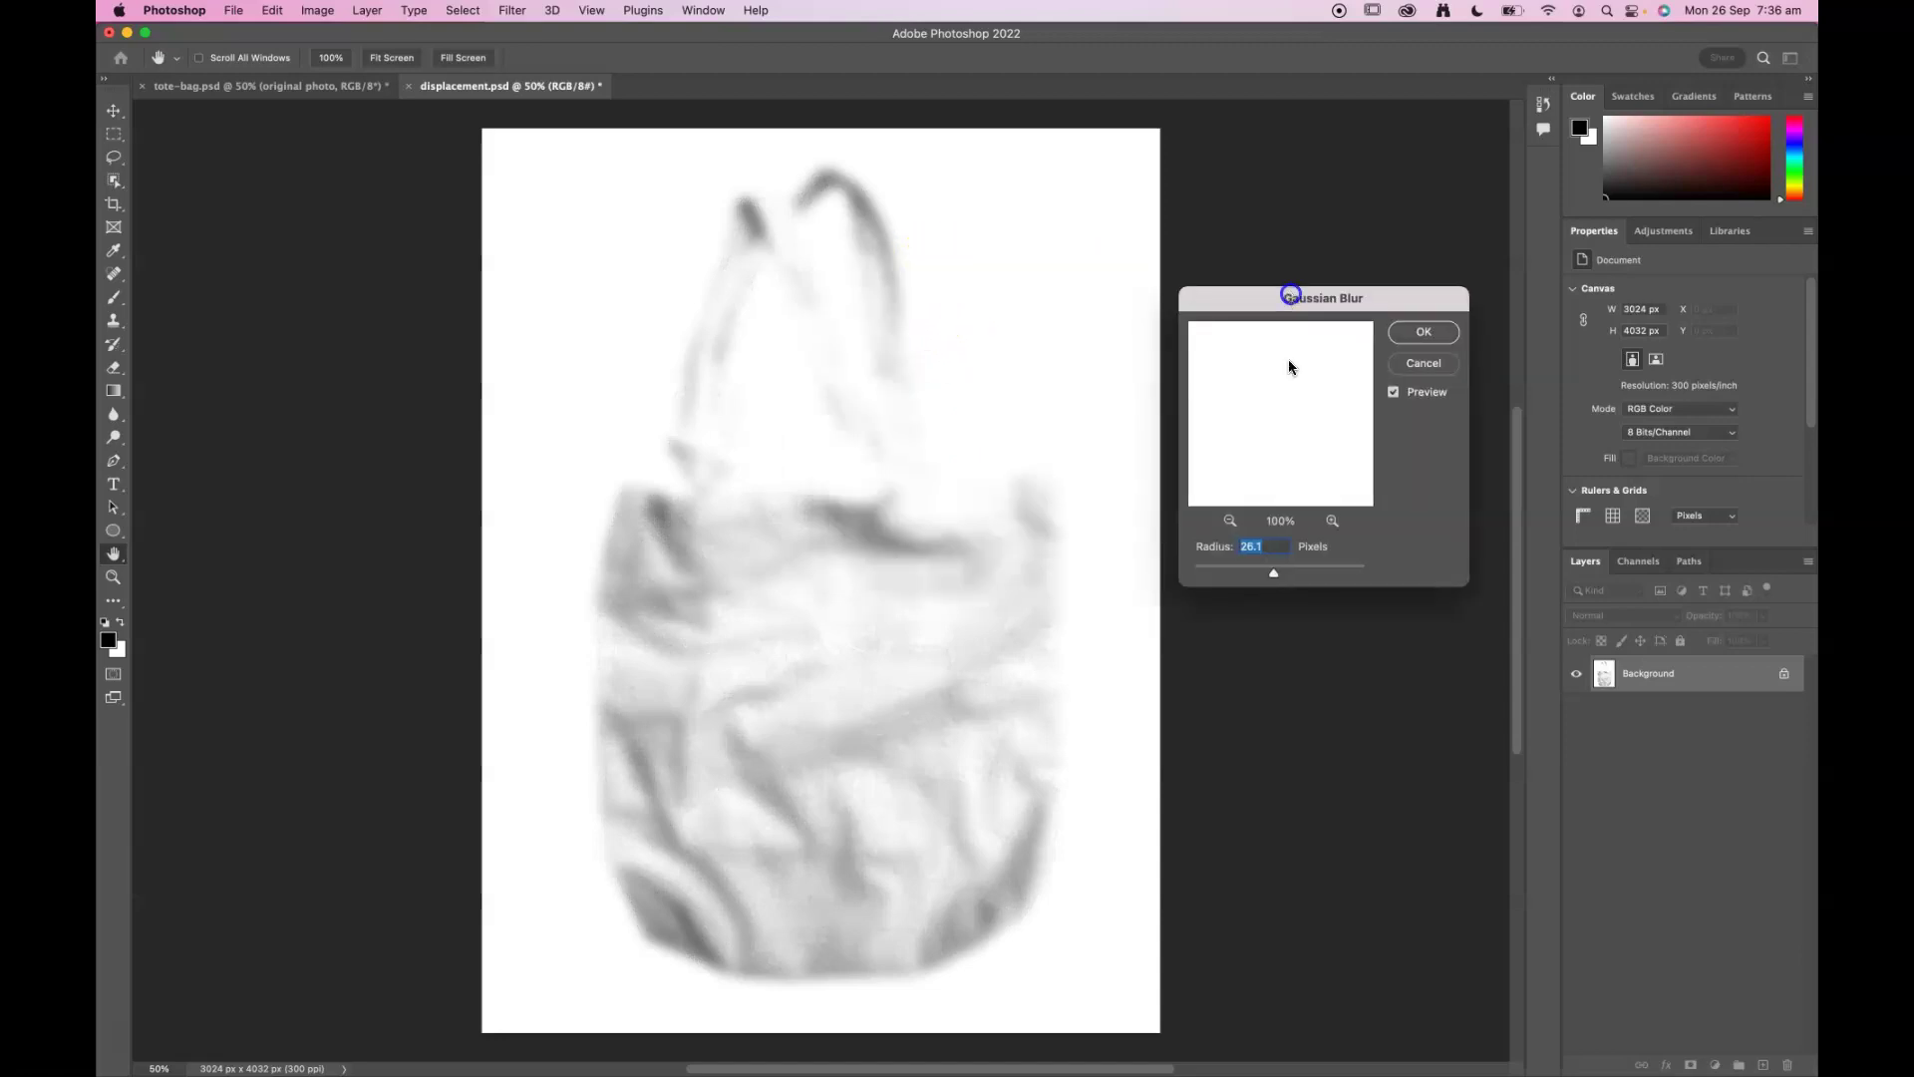
left_click_drag(1273, 575, 1275, 577)
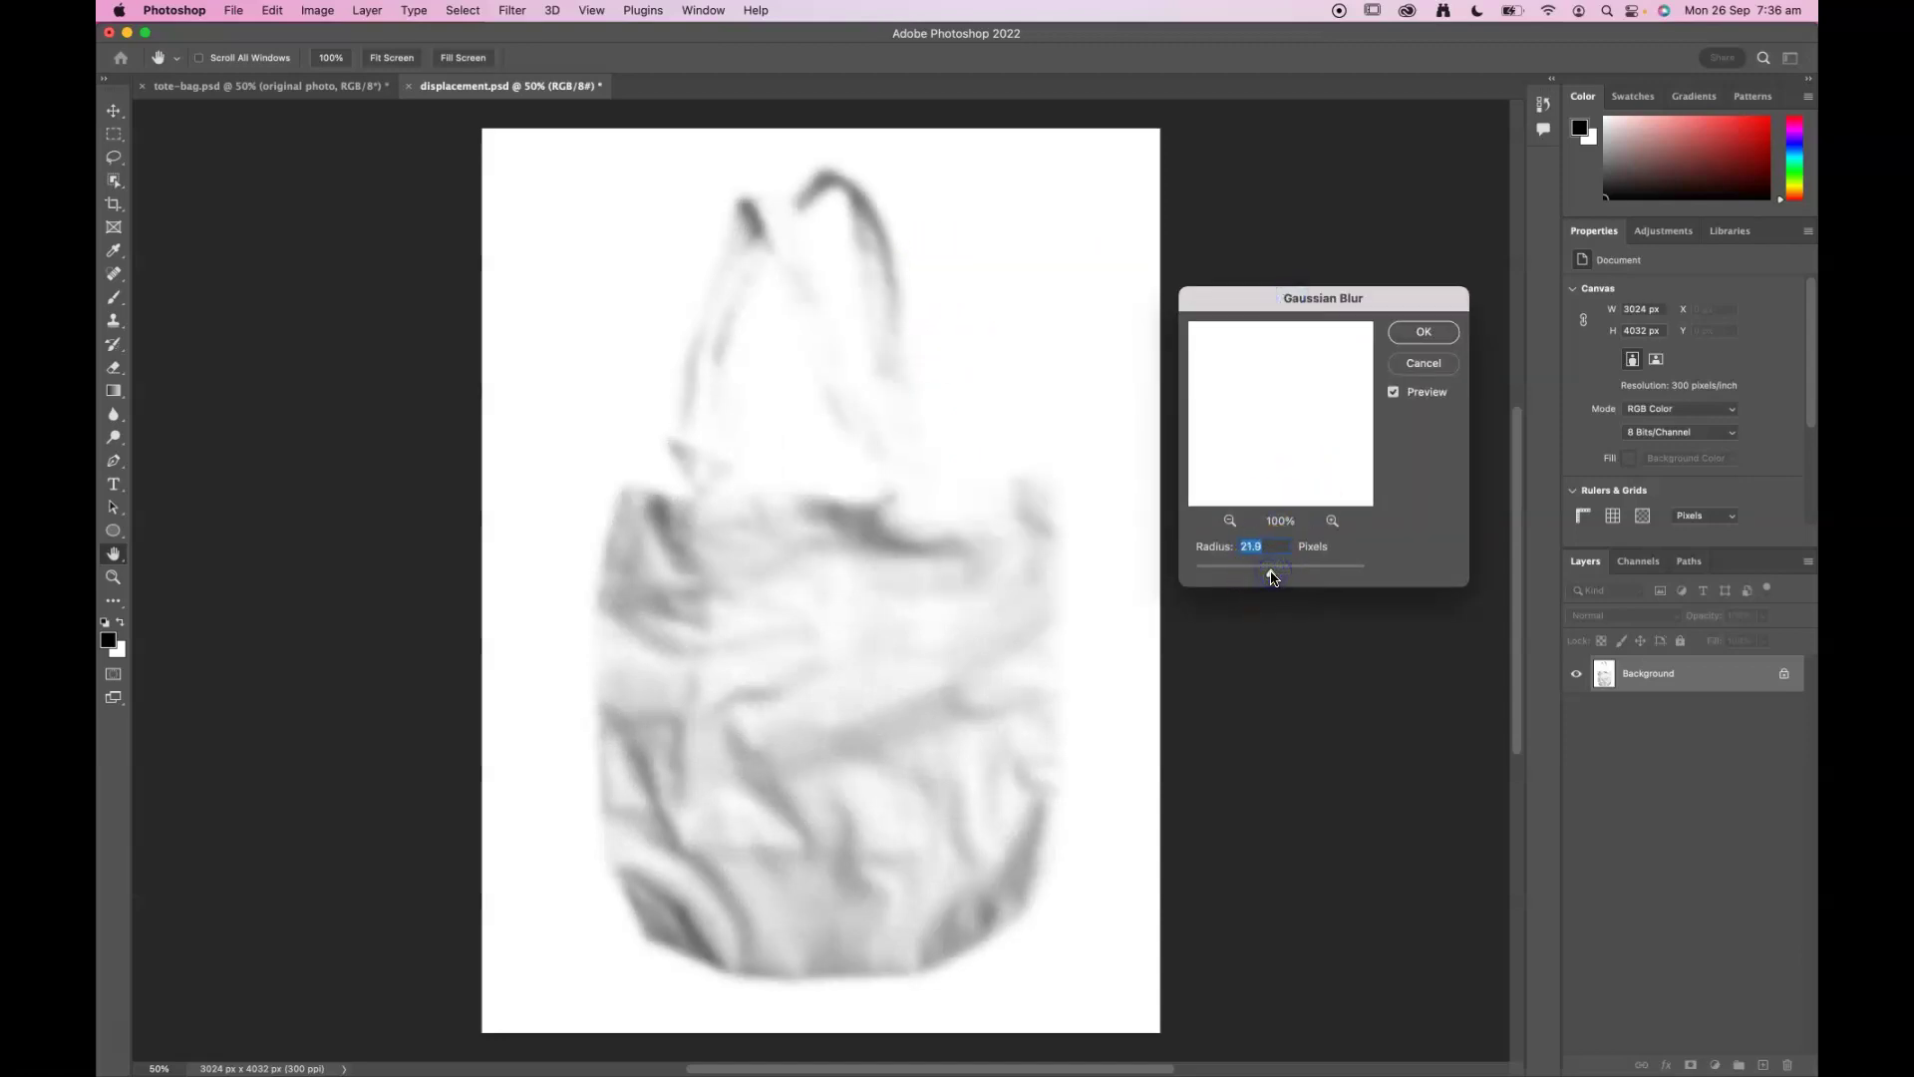
left_click(1408, 340)
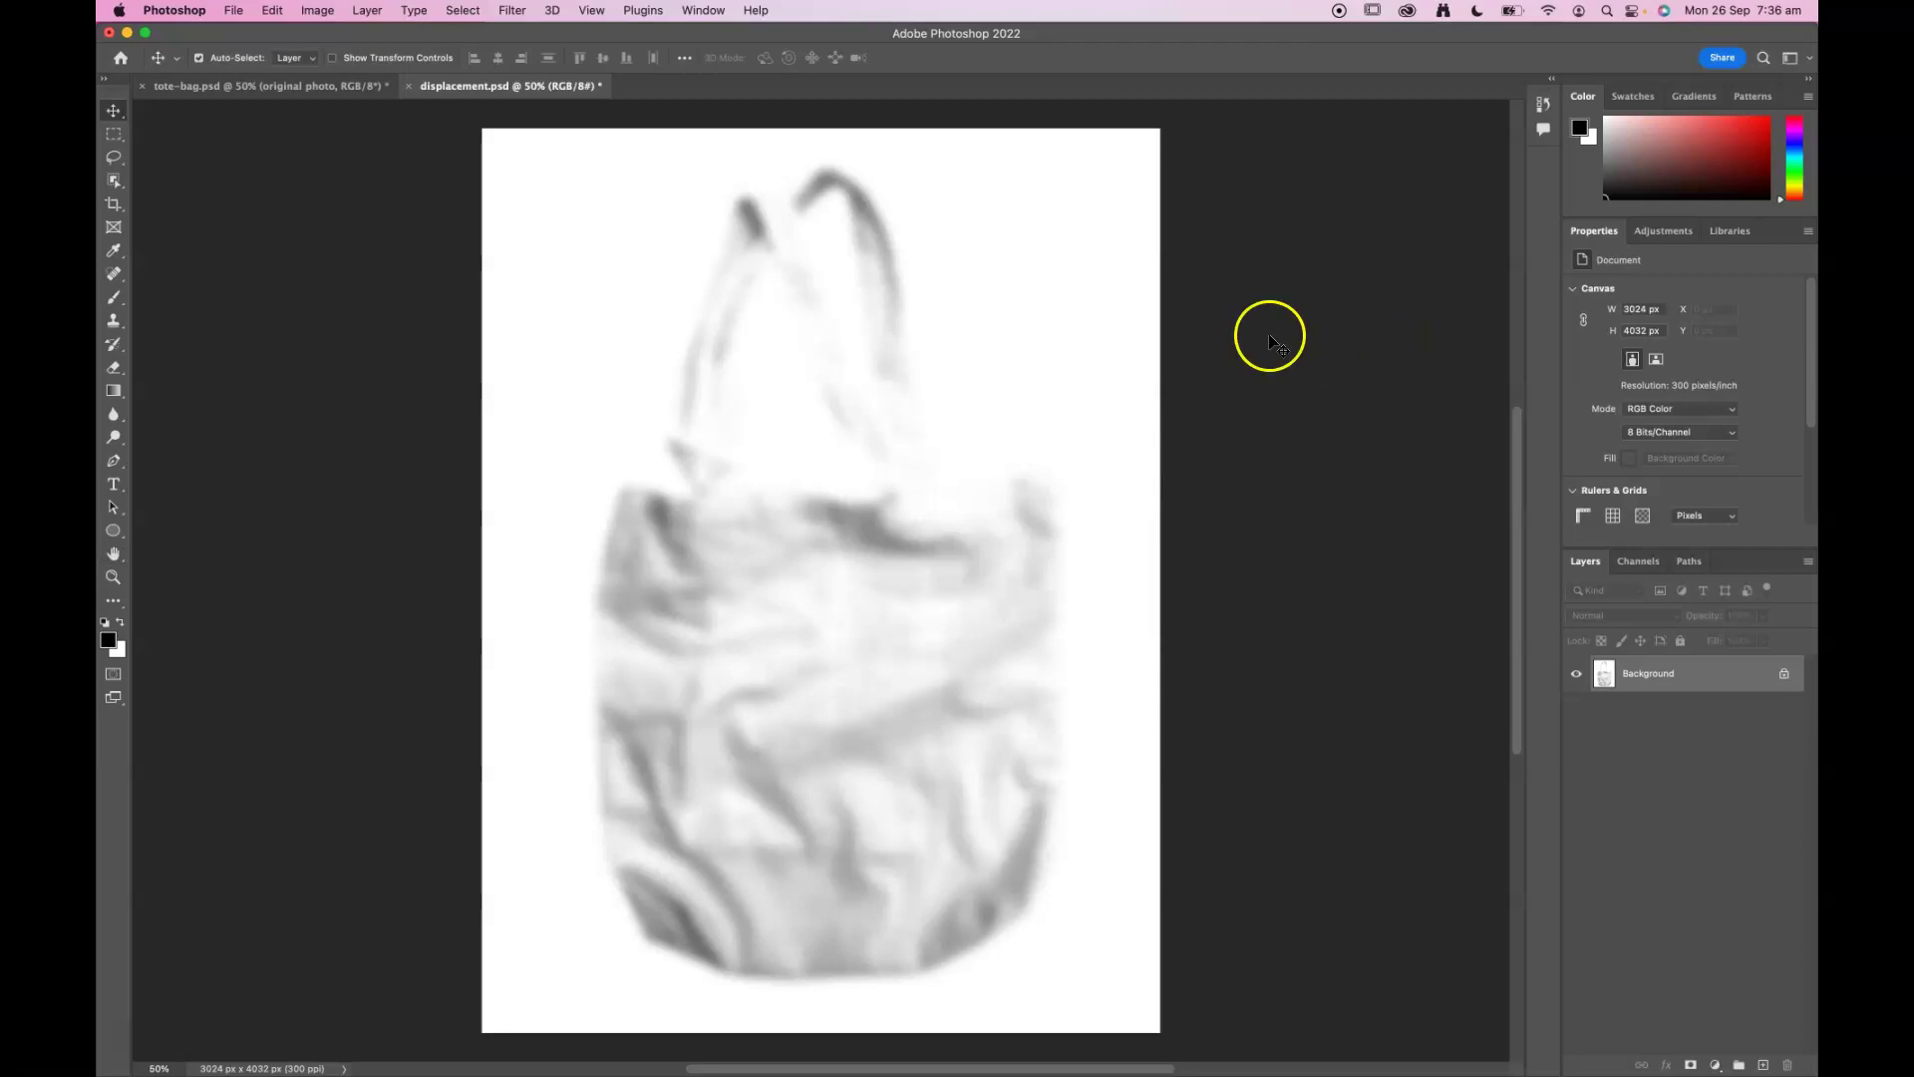
key("super+s")
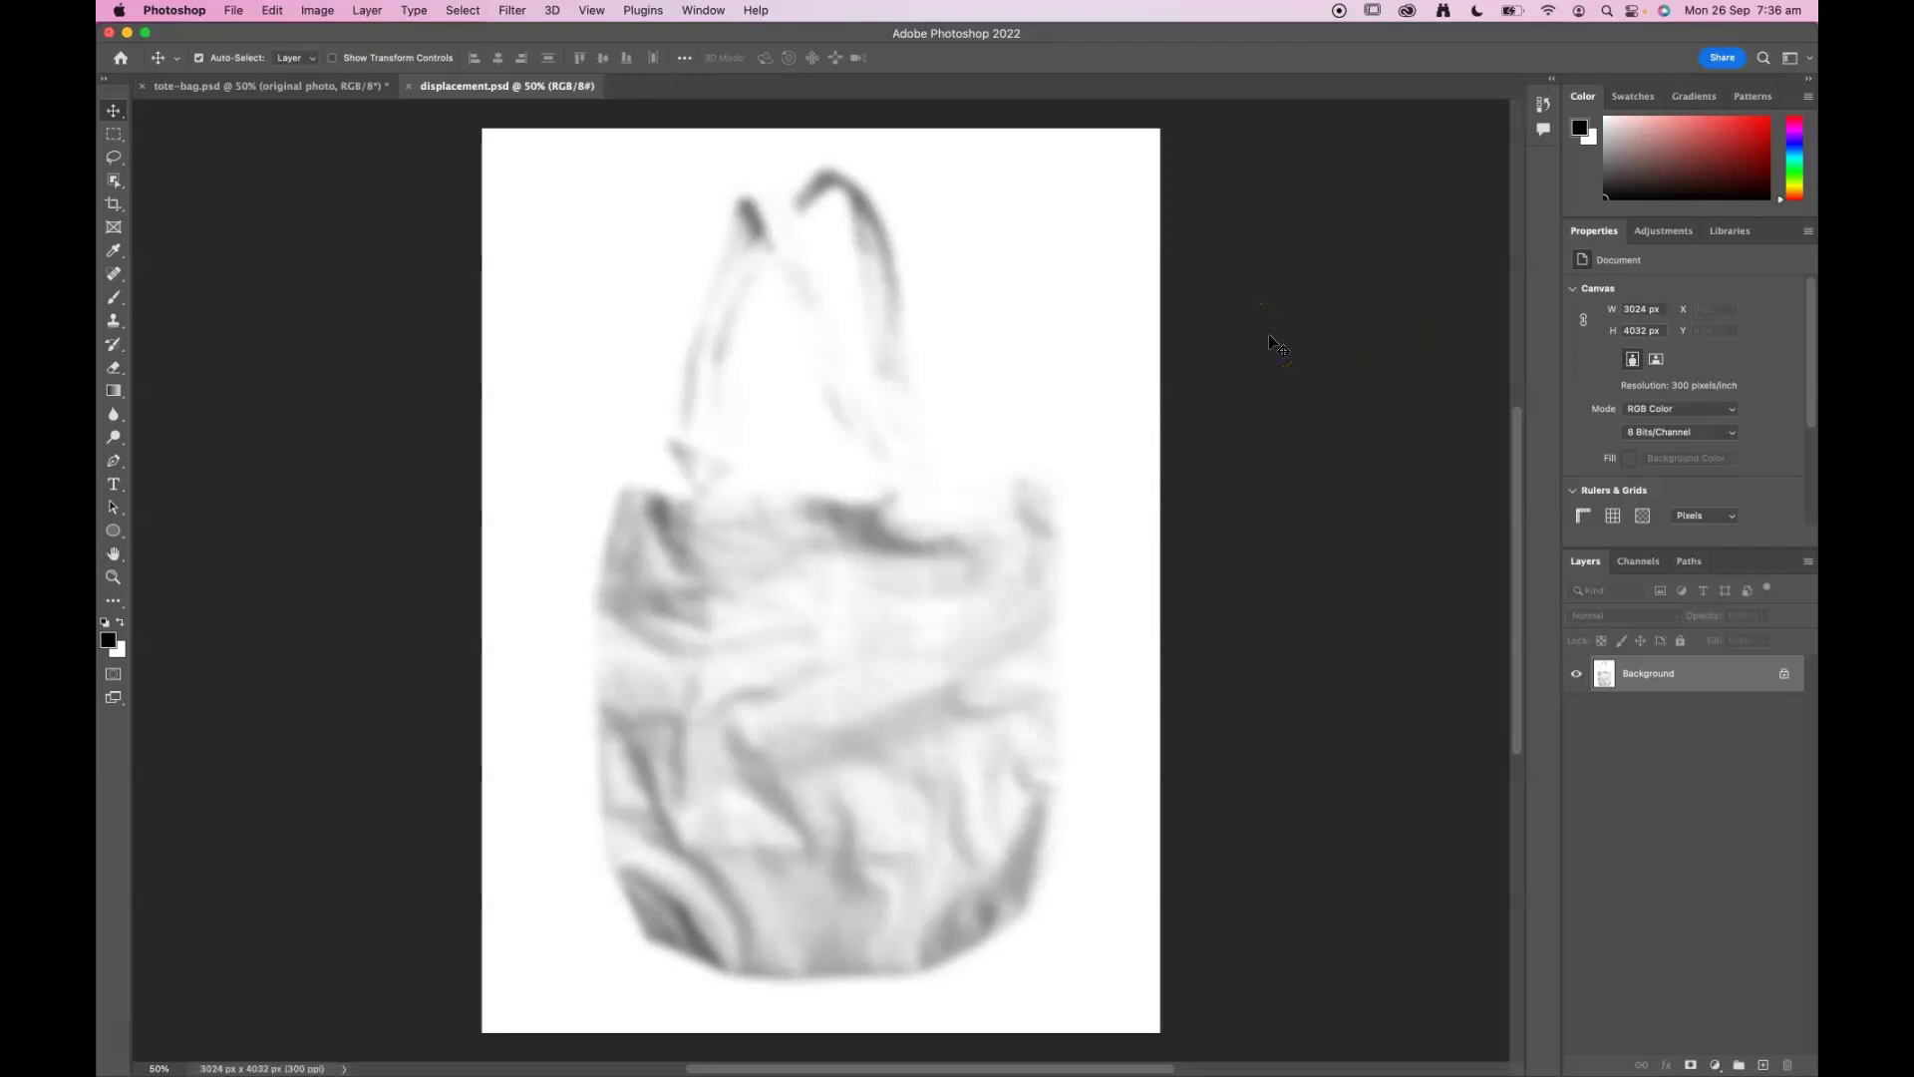
Step: In tote-bag.psd, make the artwork smart object and the green colour fill background visible again
left_click(309, 86)
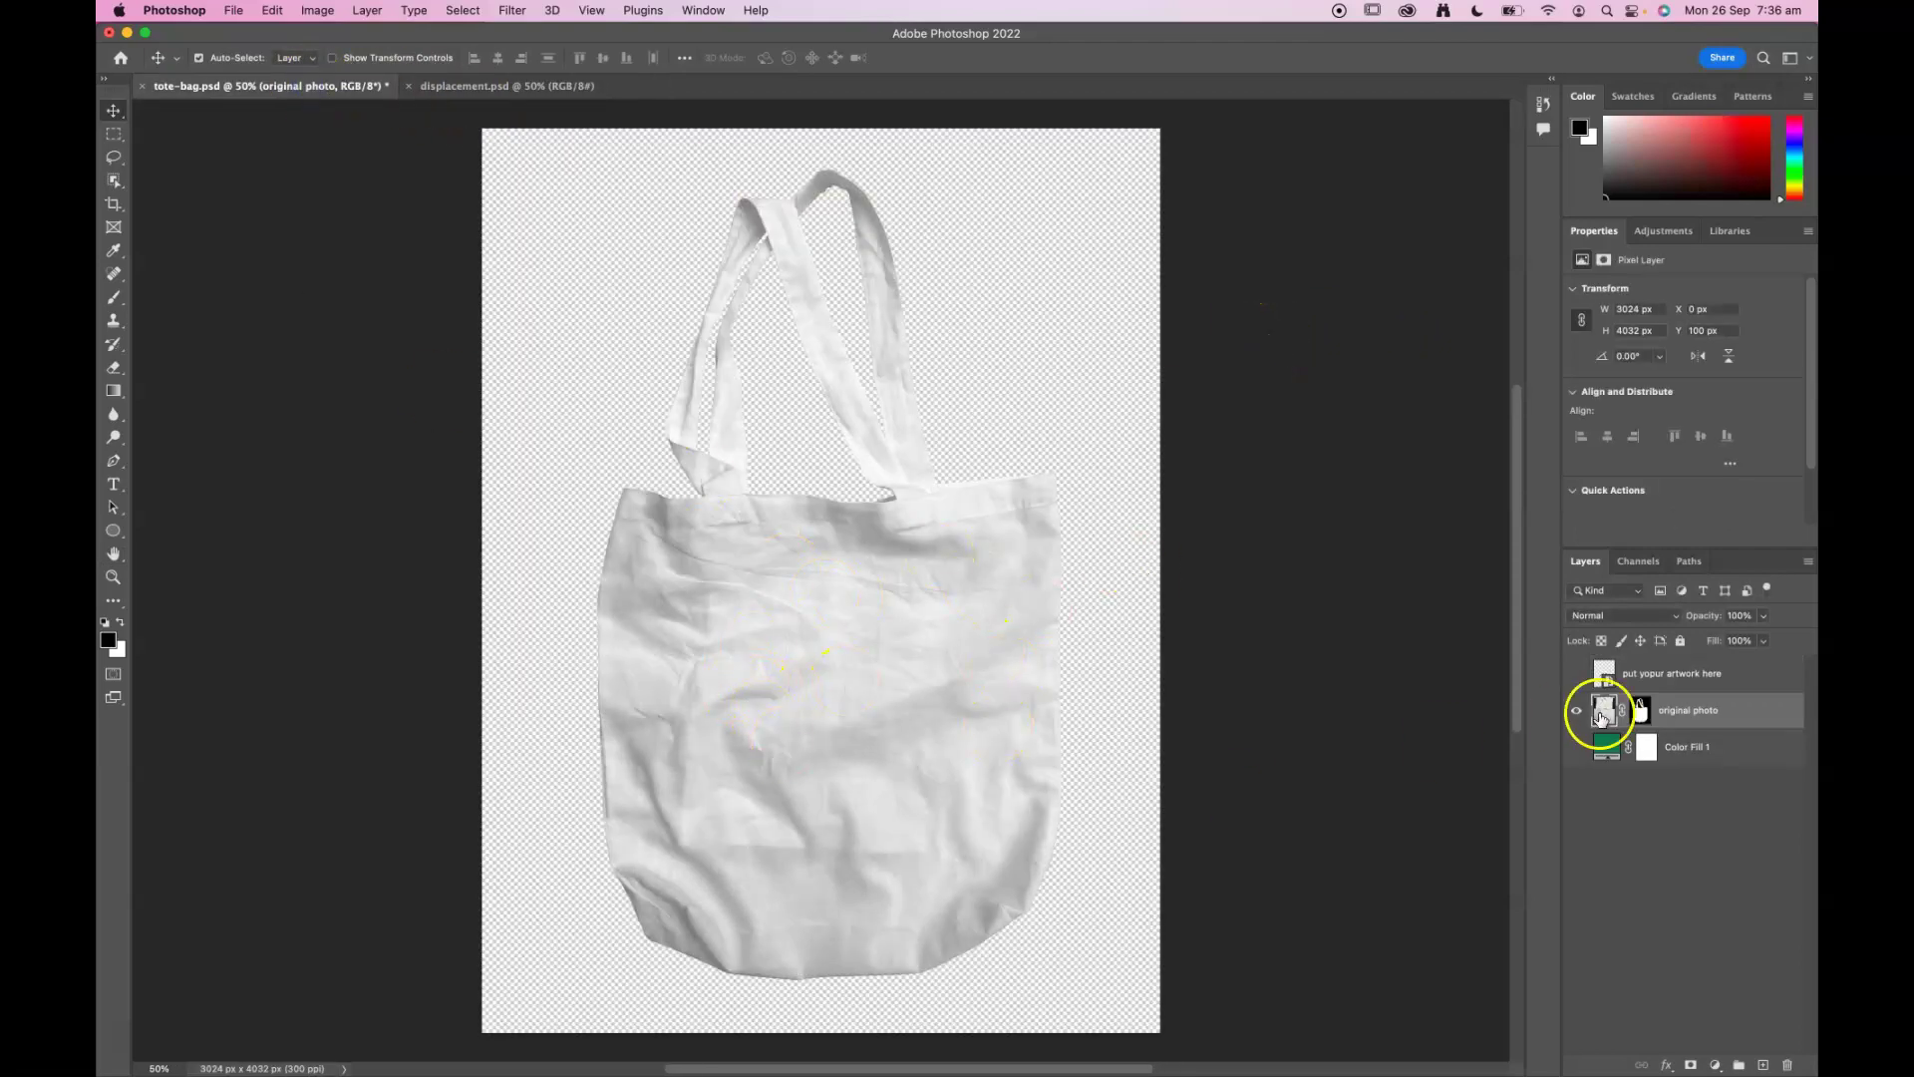
left_click(1579, 678)
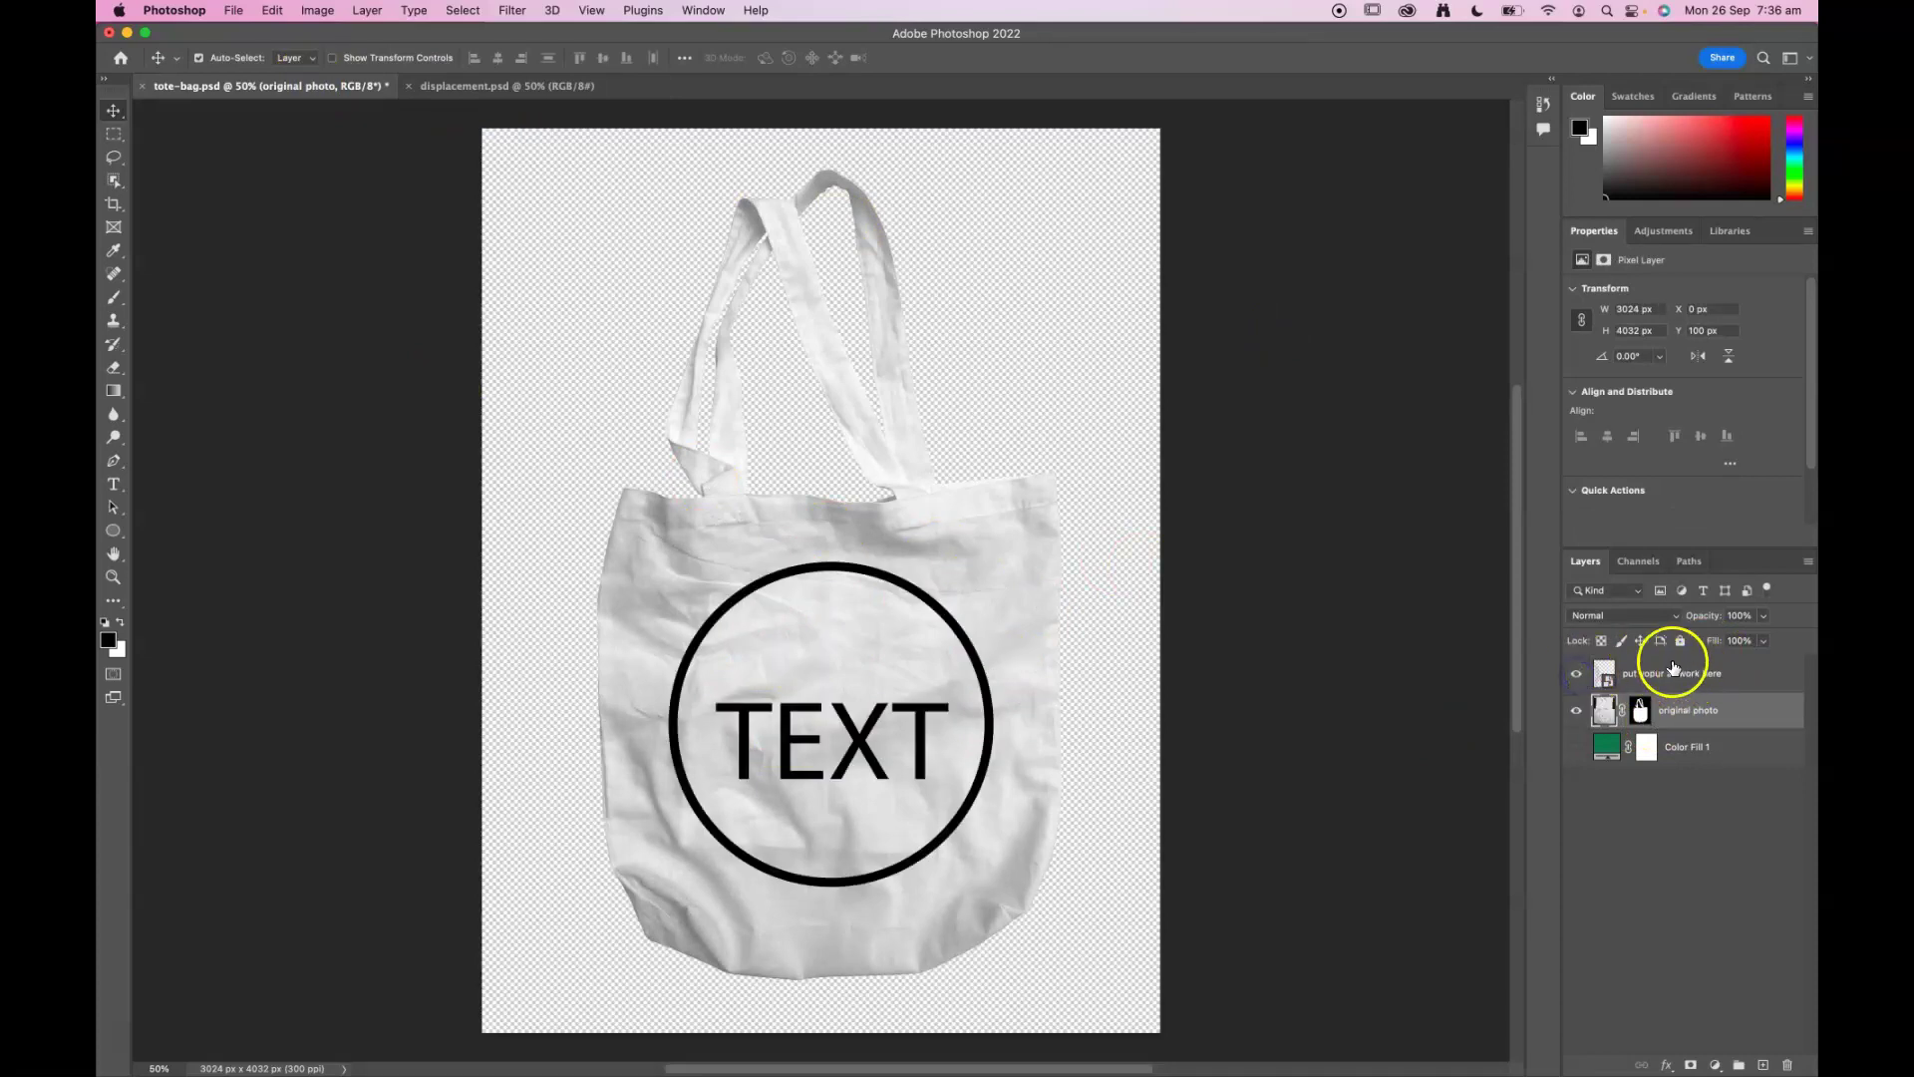
left_click(1578, 748)
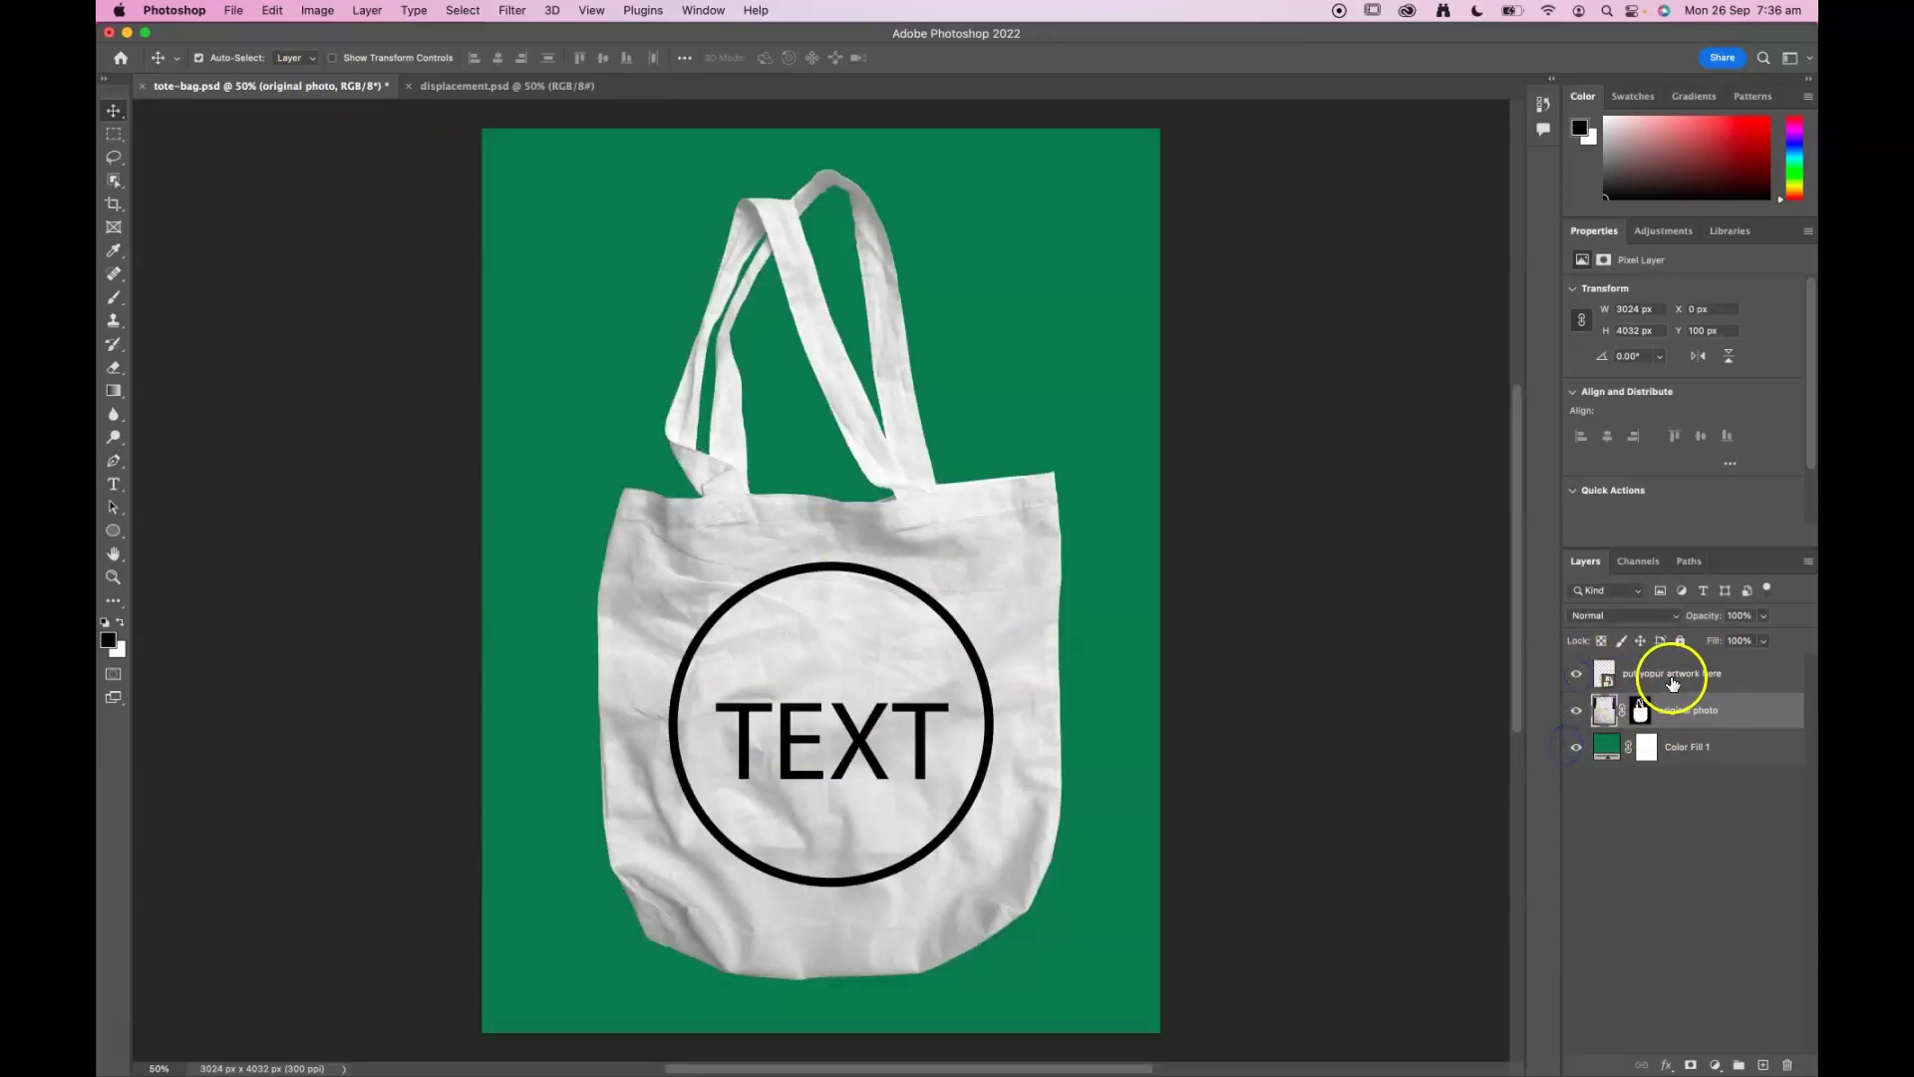
Step: Apply the Displace filter to the artwork smart object, using displacement.psd from the psds folder as the map
left_click(1667, 677)
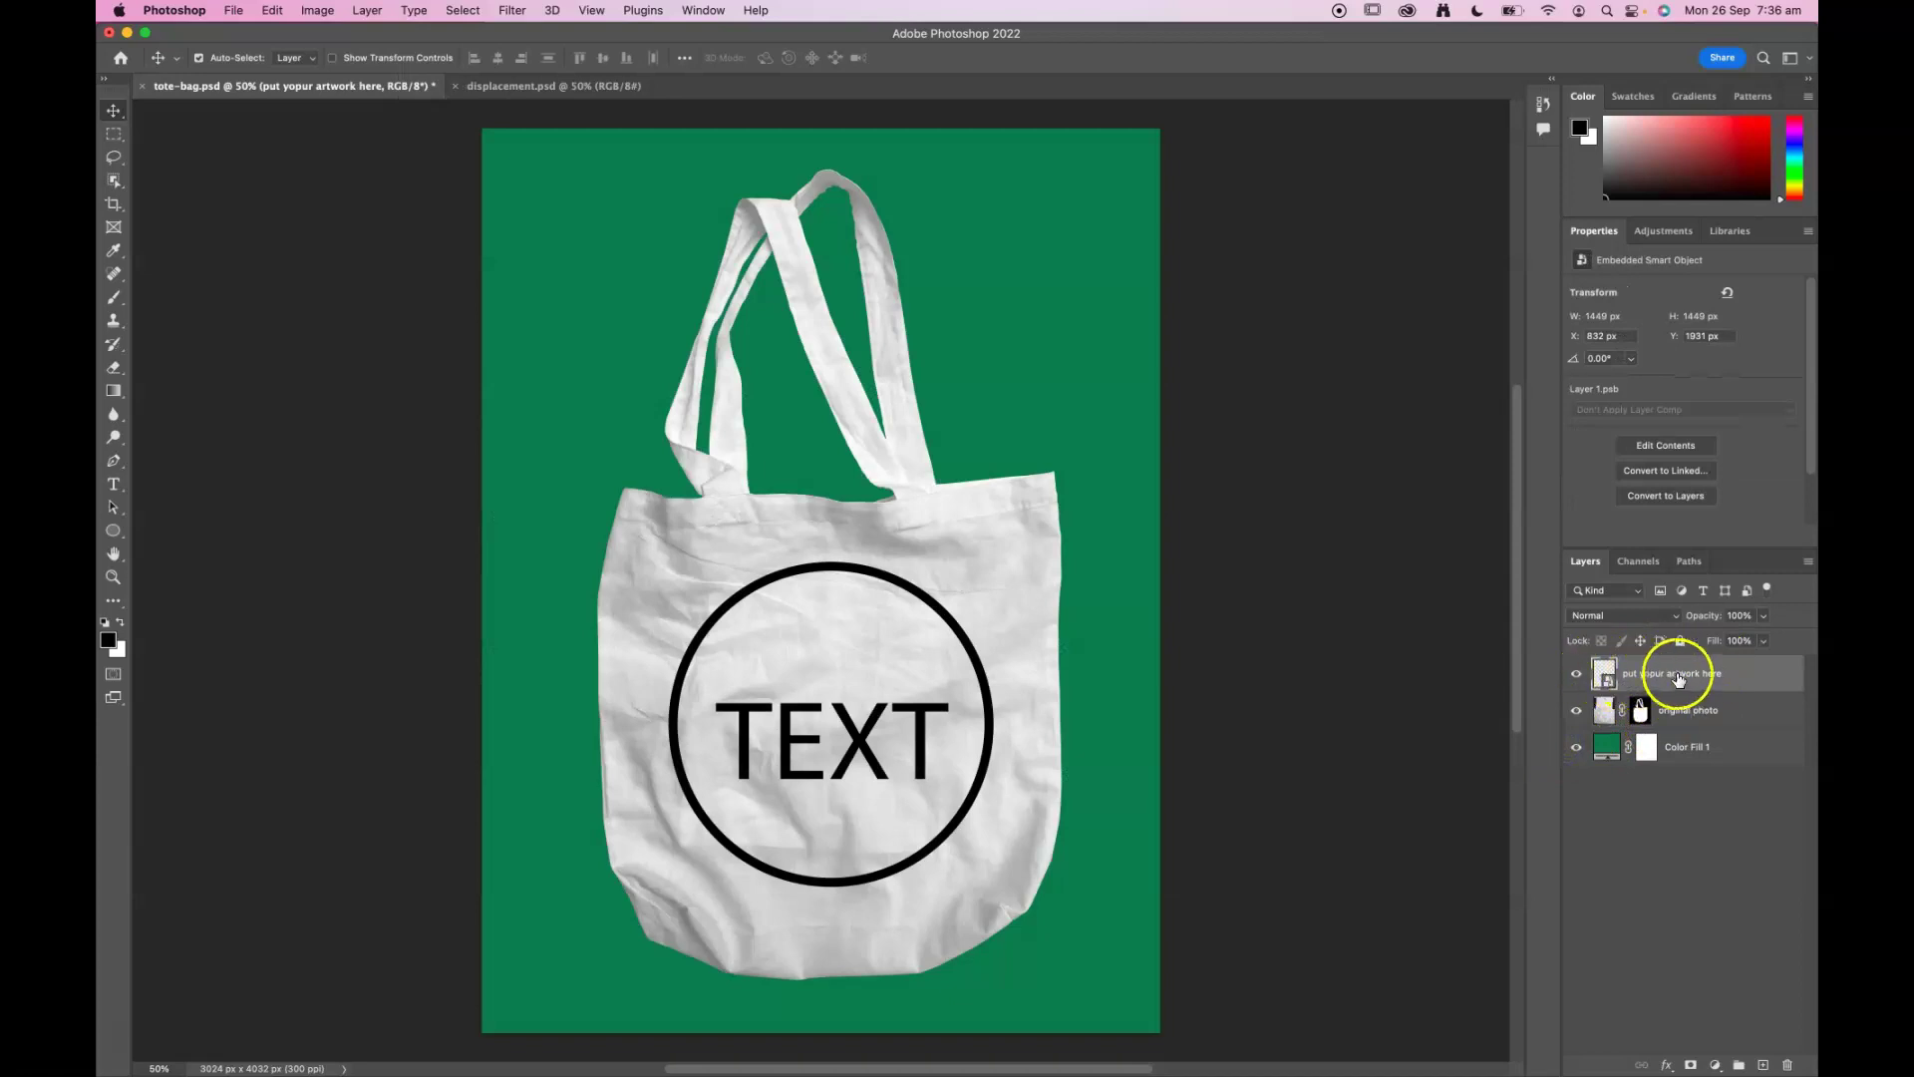
left_click(643, 11)
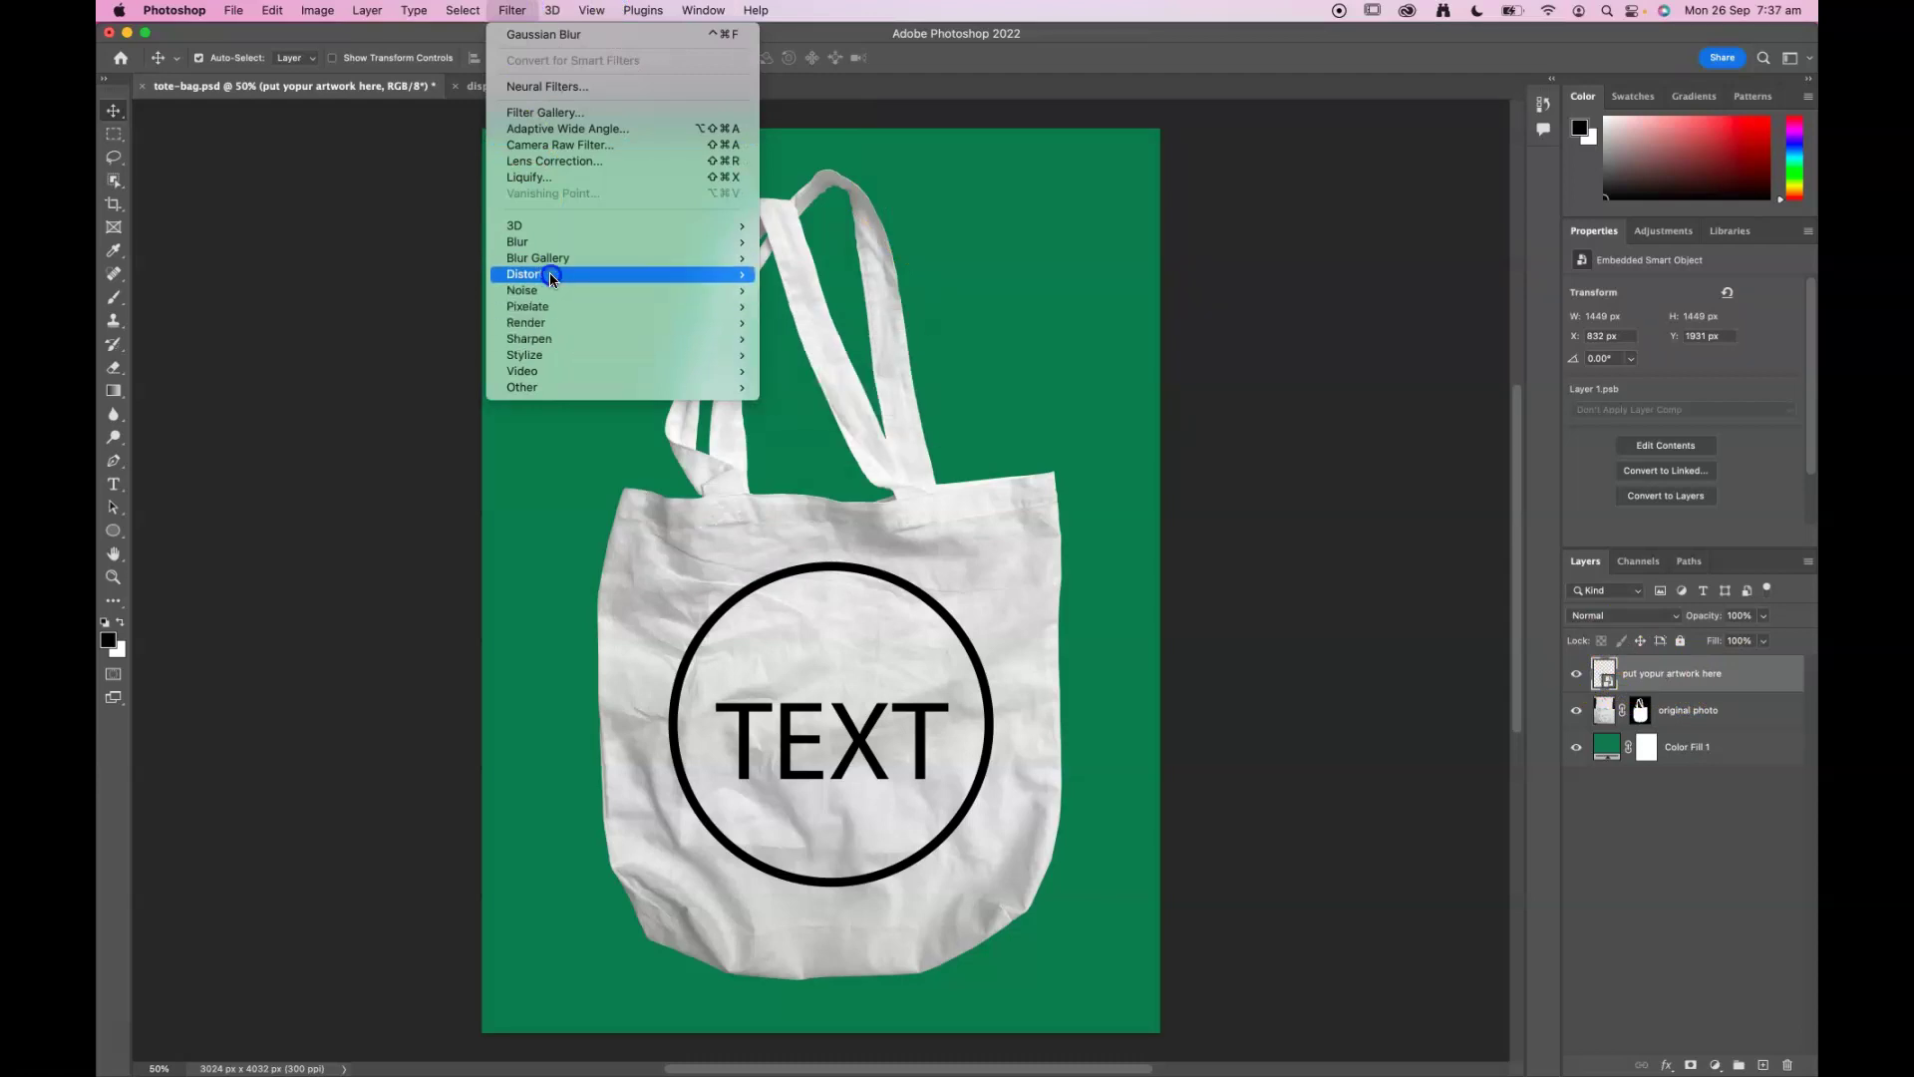
mouse_move(543, 274)
left_click(826, 274)
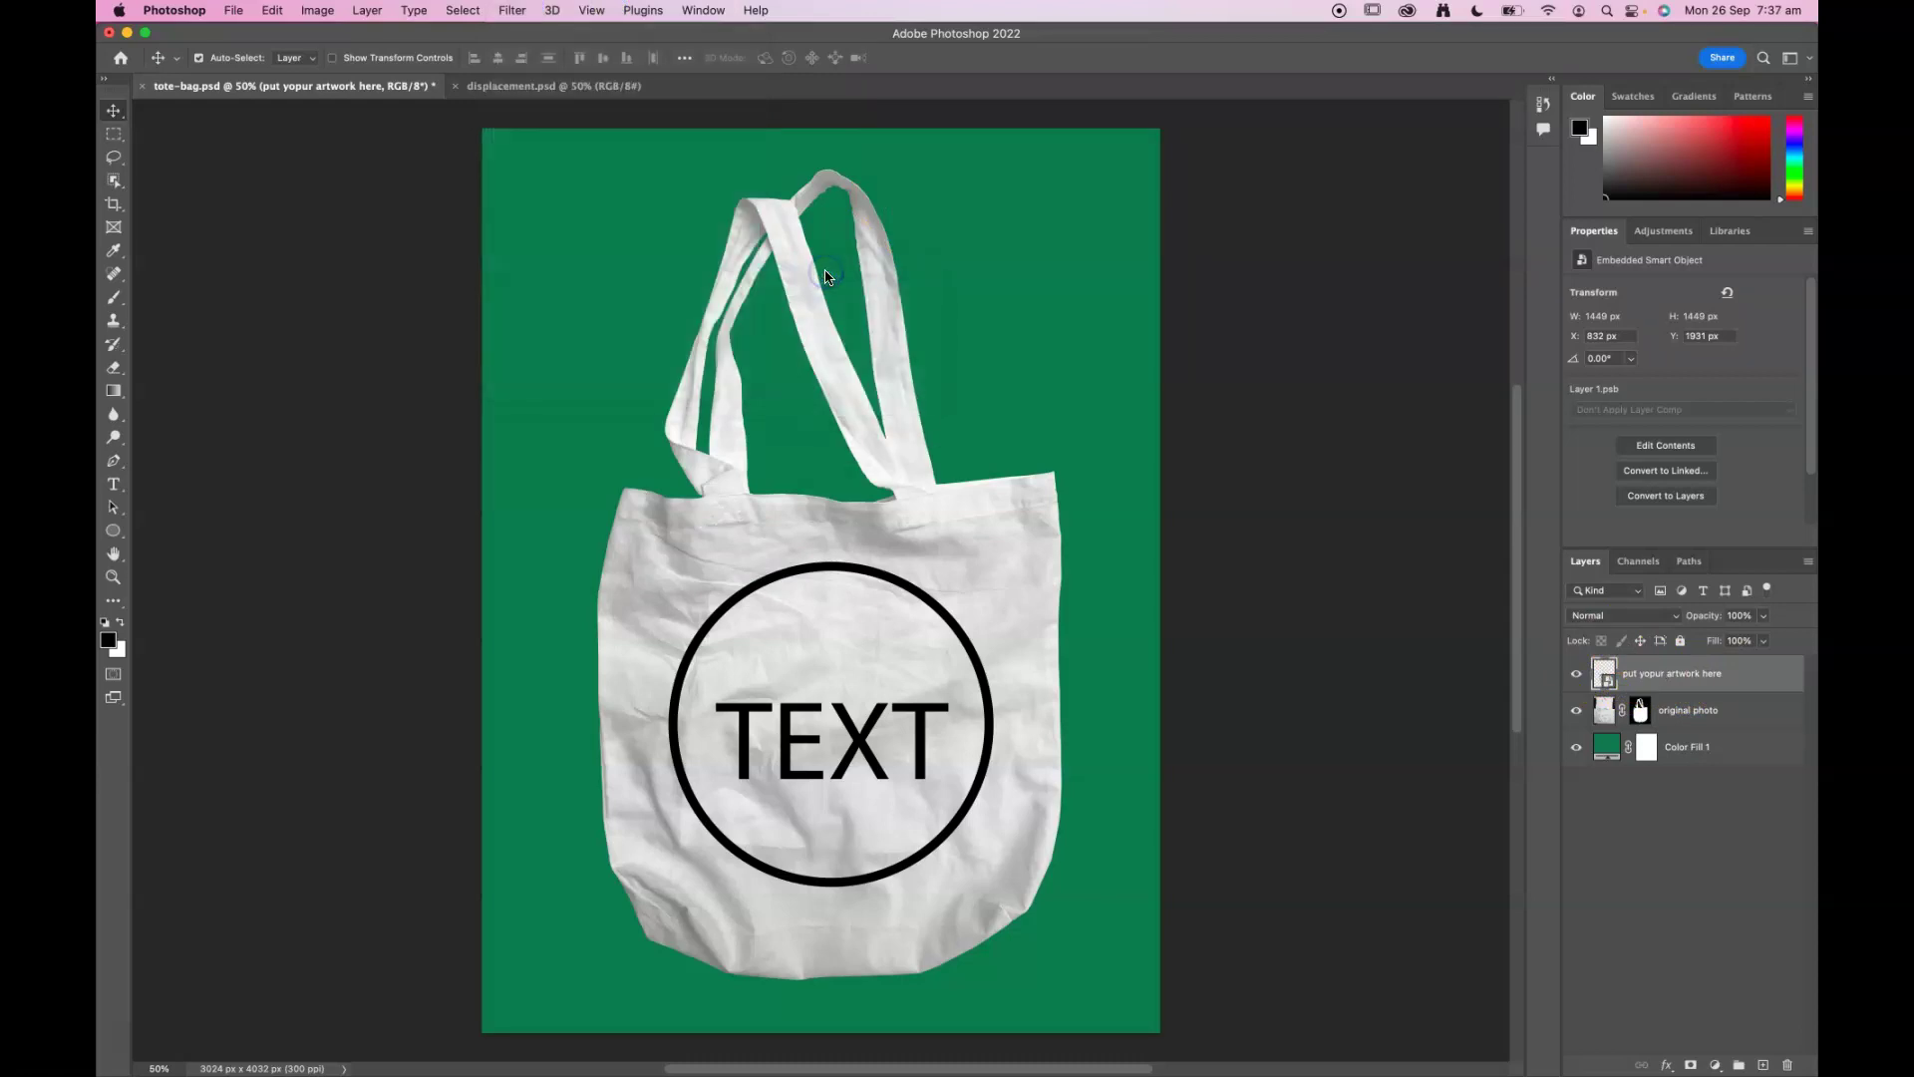
left_click_drag(1038, 316, 1406, 255)
left_click(1429, 289)
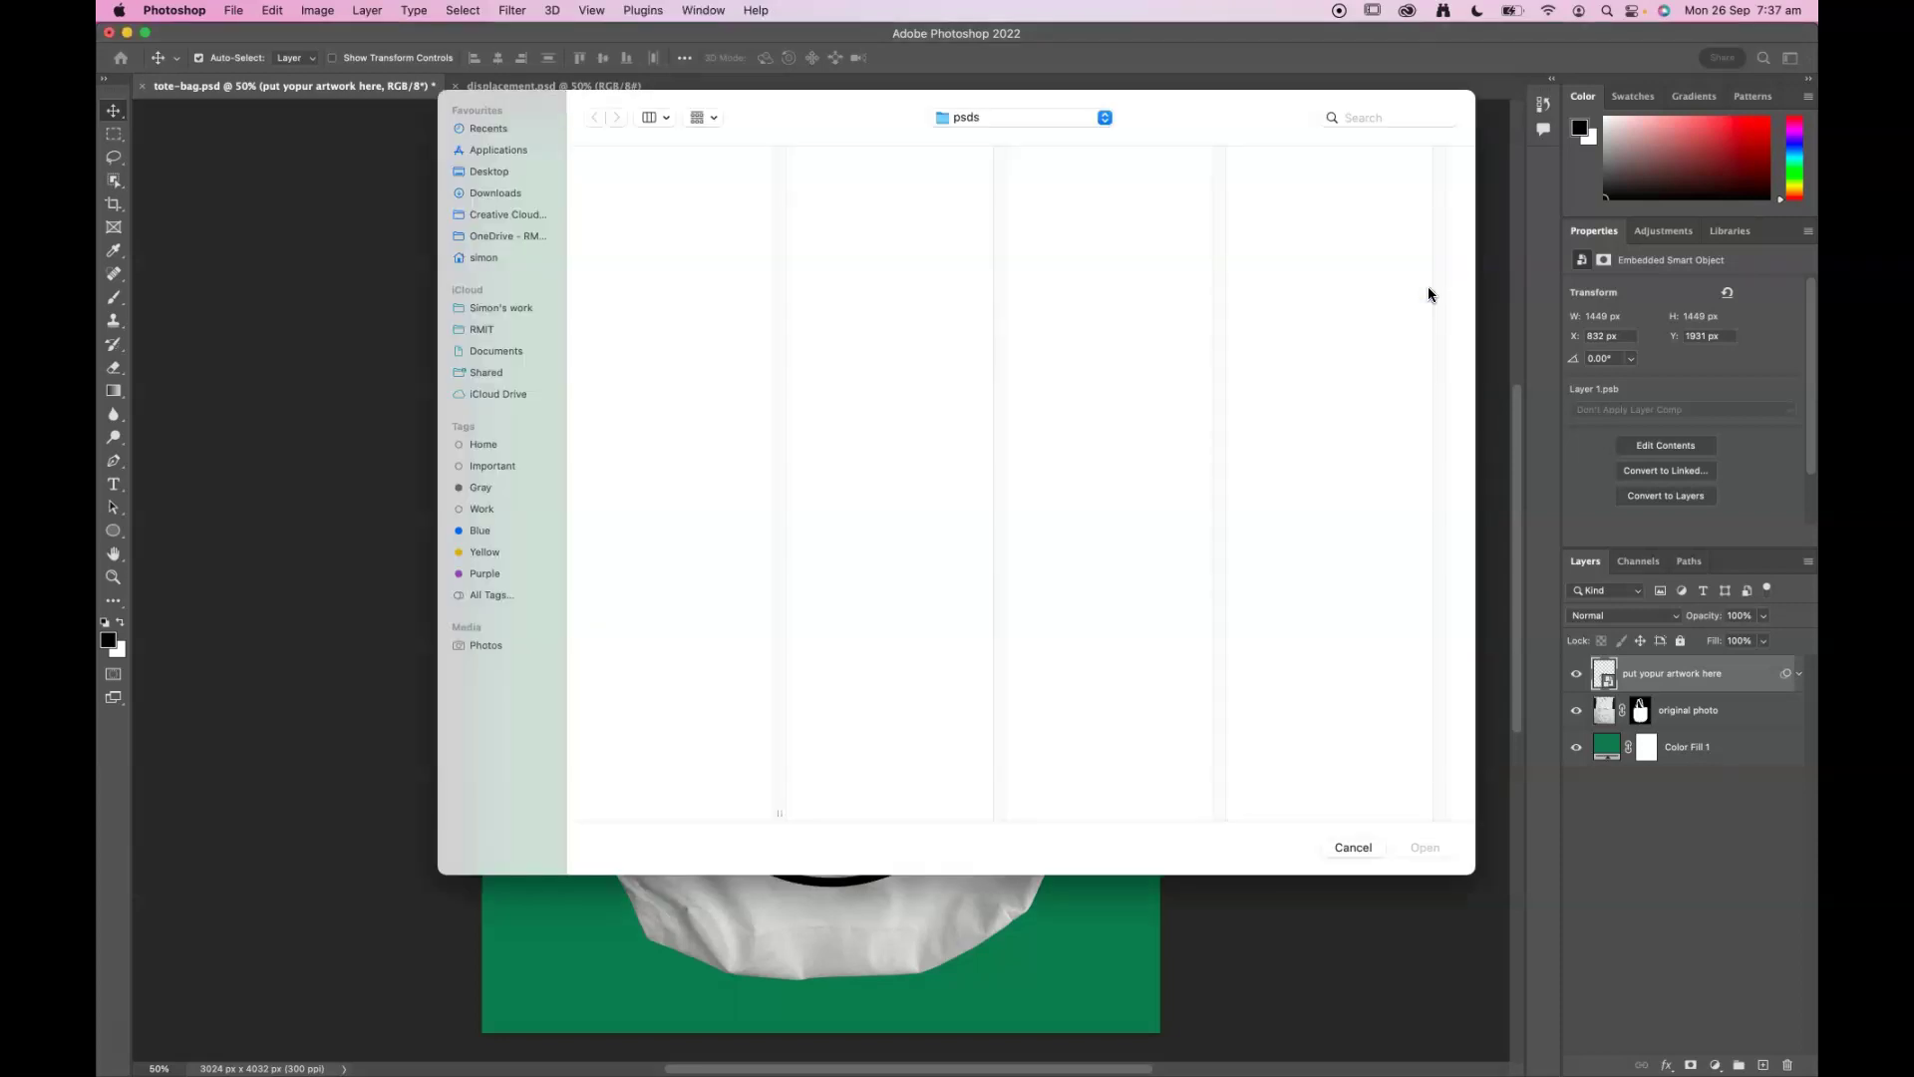
left_click(663, 186)
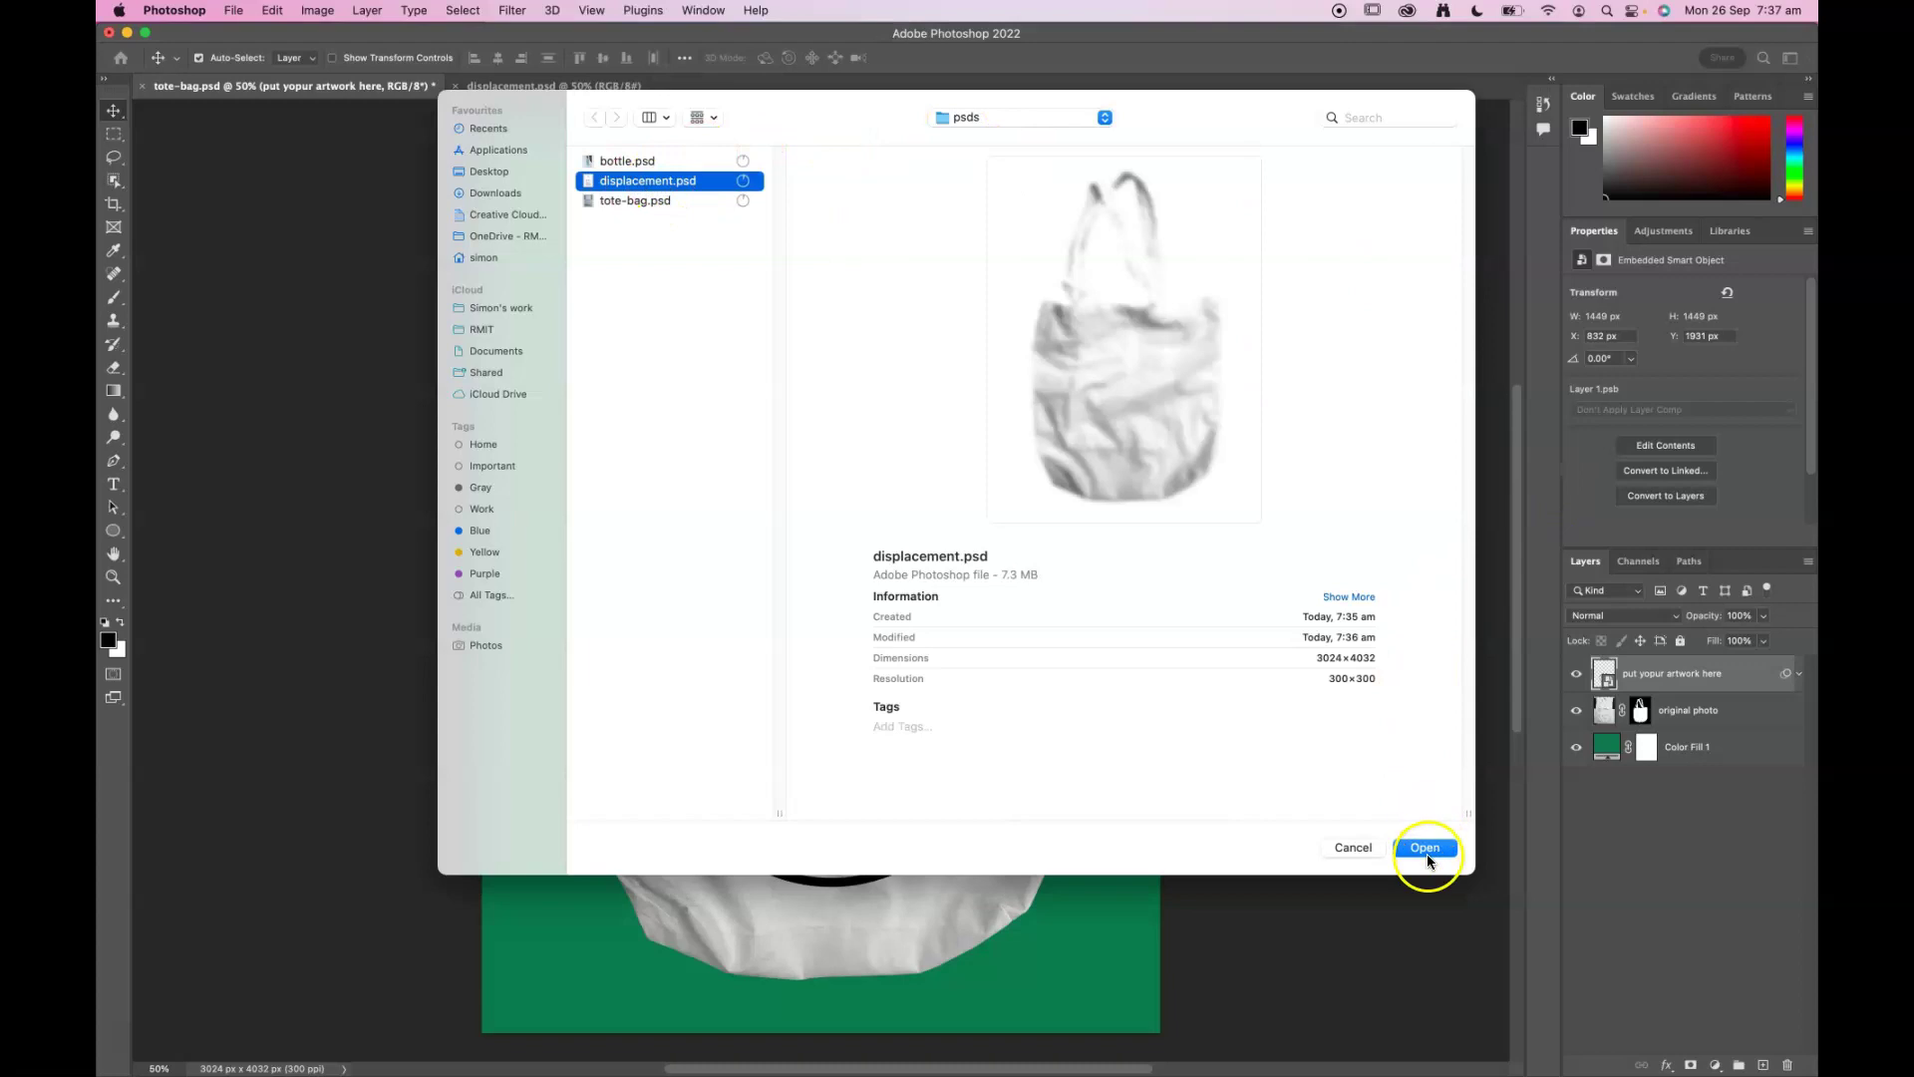
left_click(1427, 850)
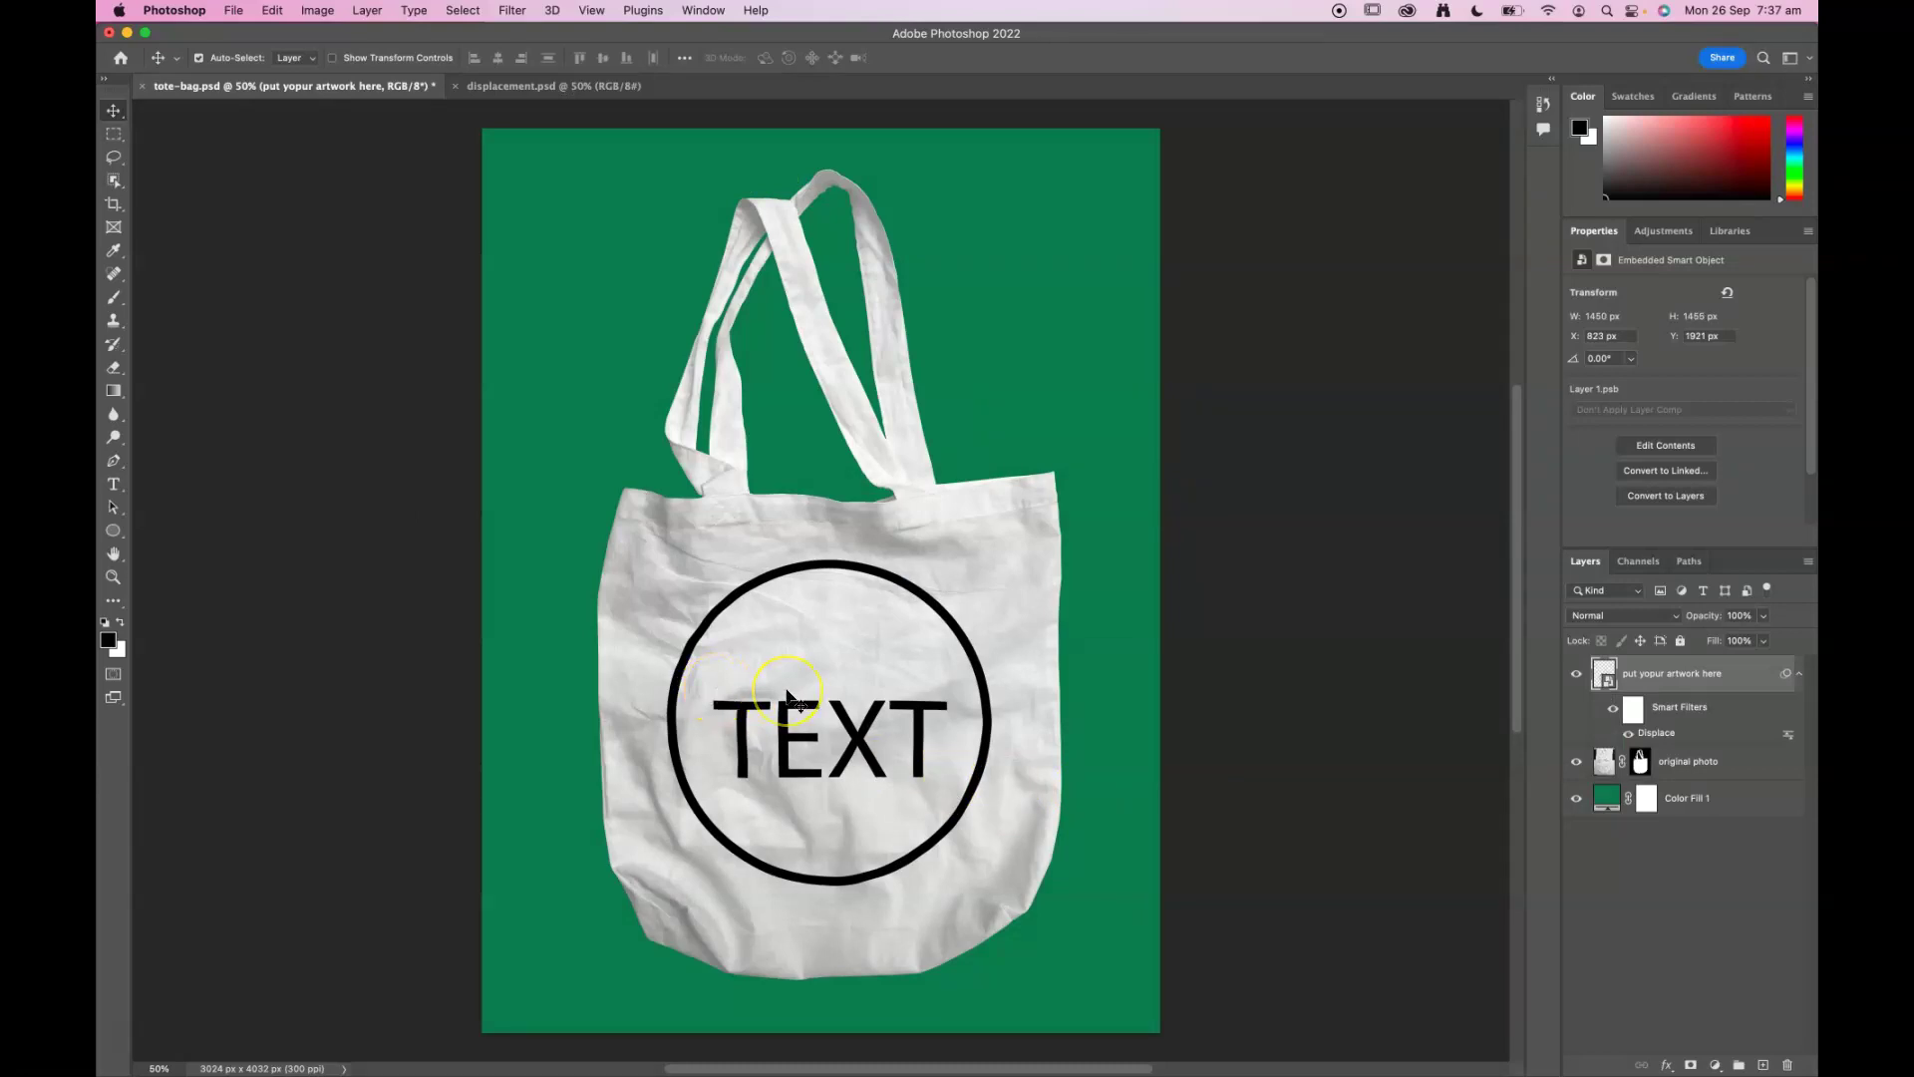
Step: Lower the artwork layer's opacity to 49% to compare its edges with the fabric folds, and restore it to 100%
key("super+equal")
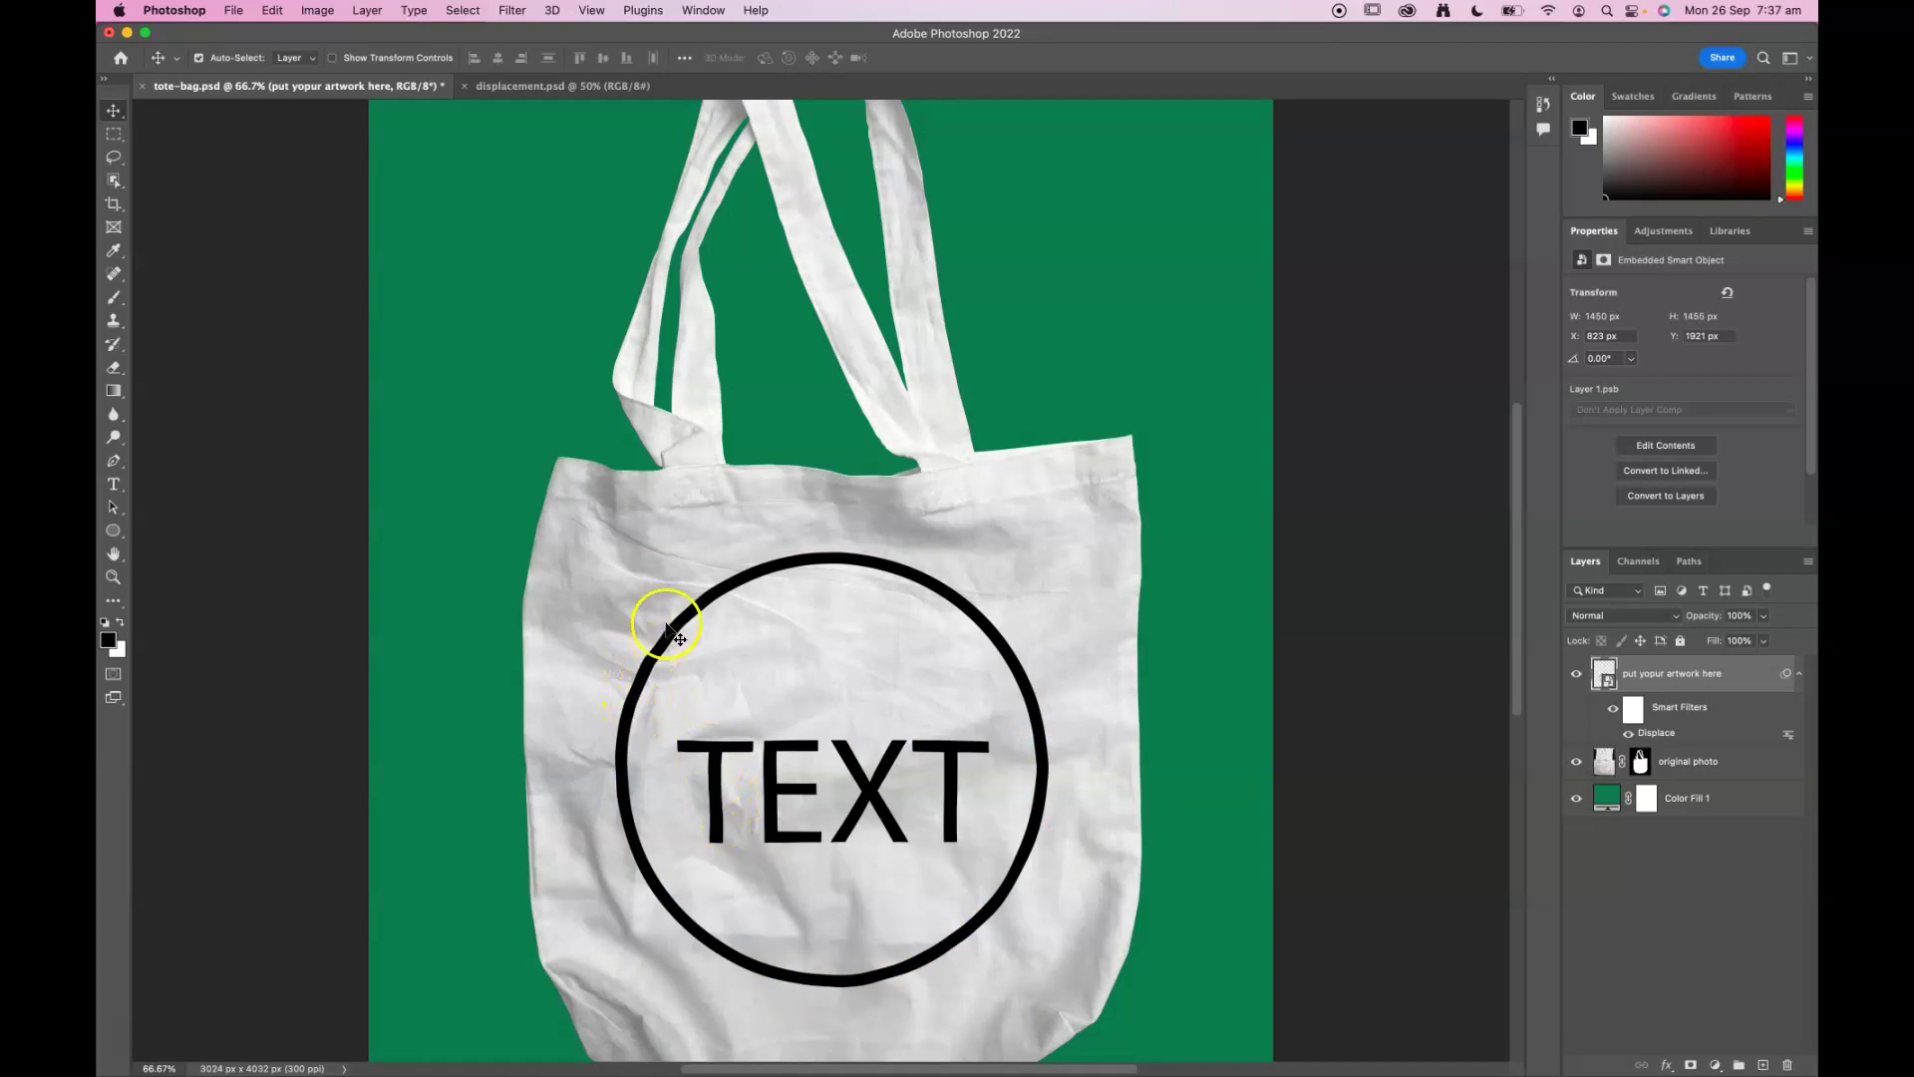
key("super+equal")
key("super+equal")
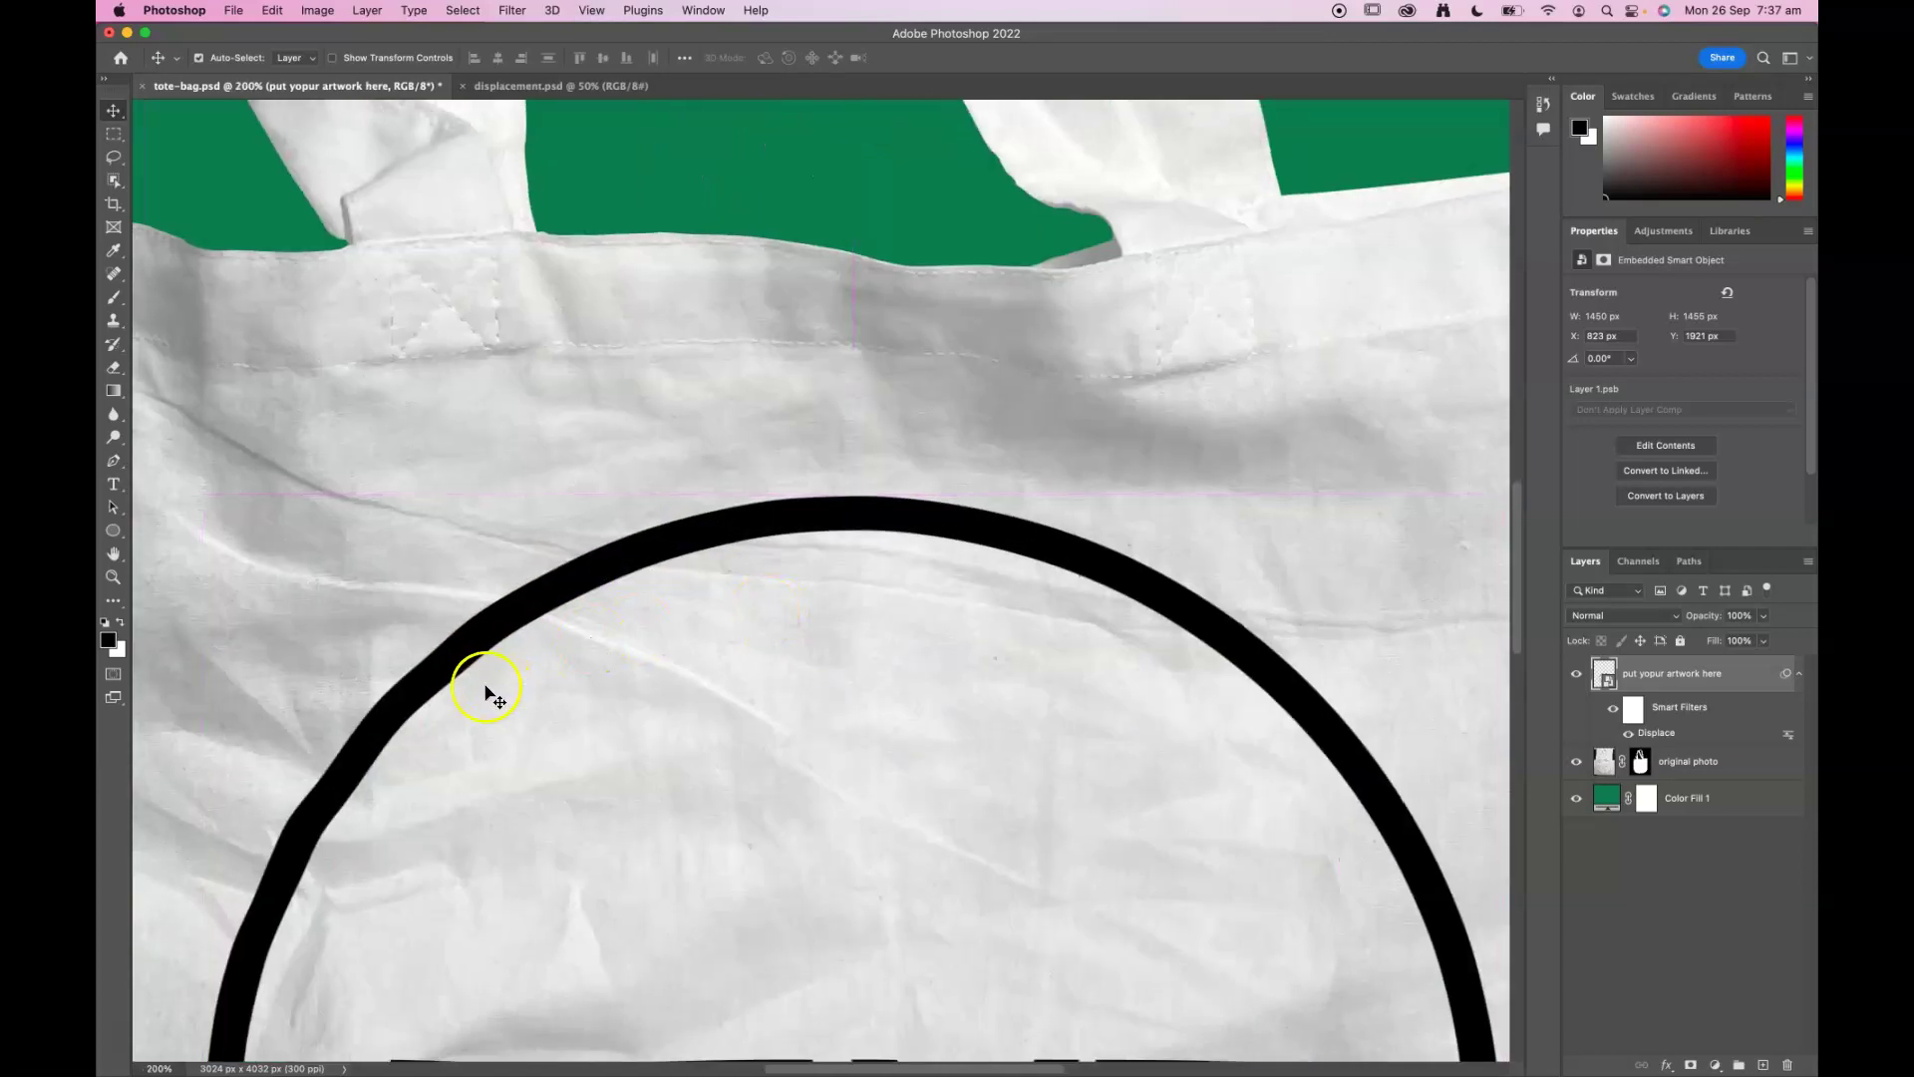
left_click_drag(415, 714, 684, 409)
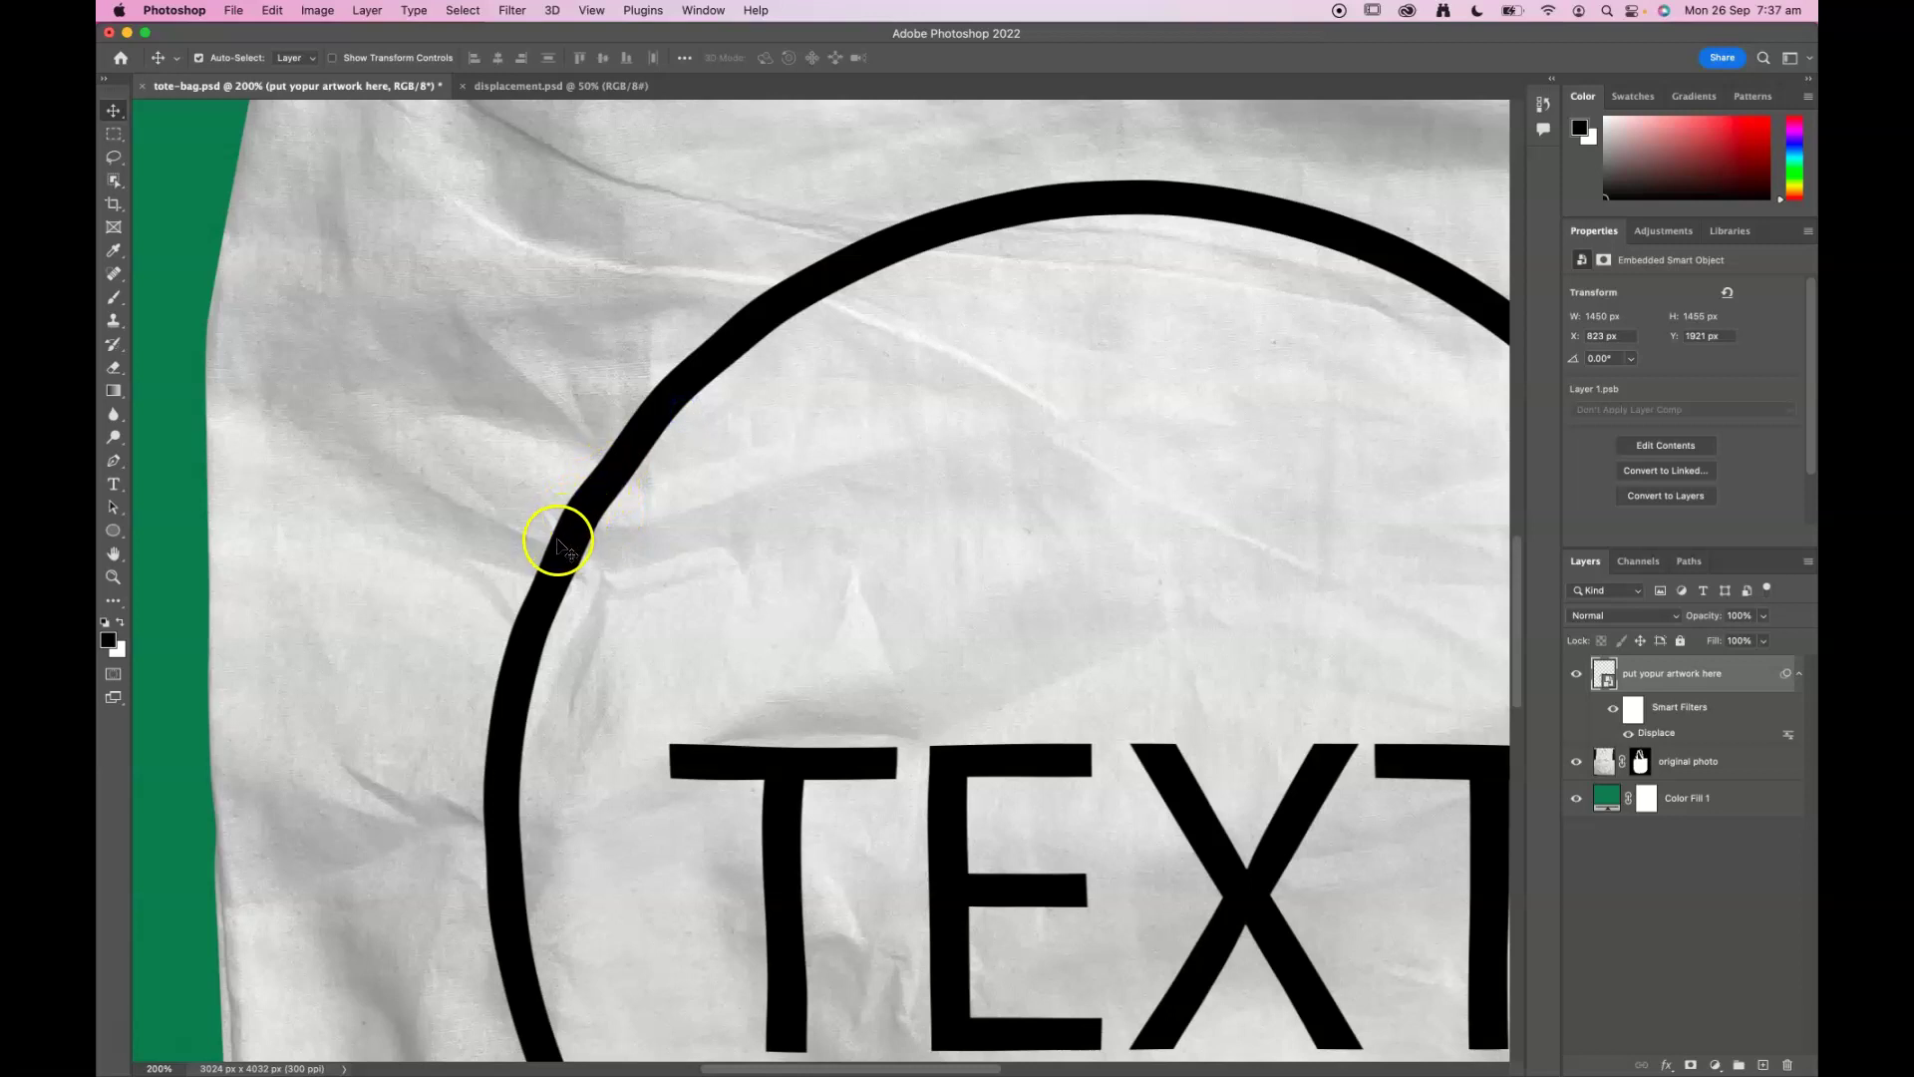
left_click(1763, 615)
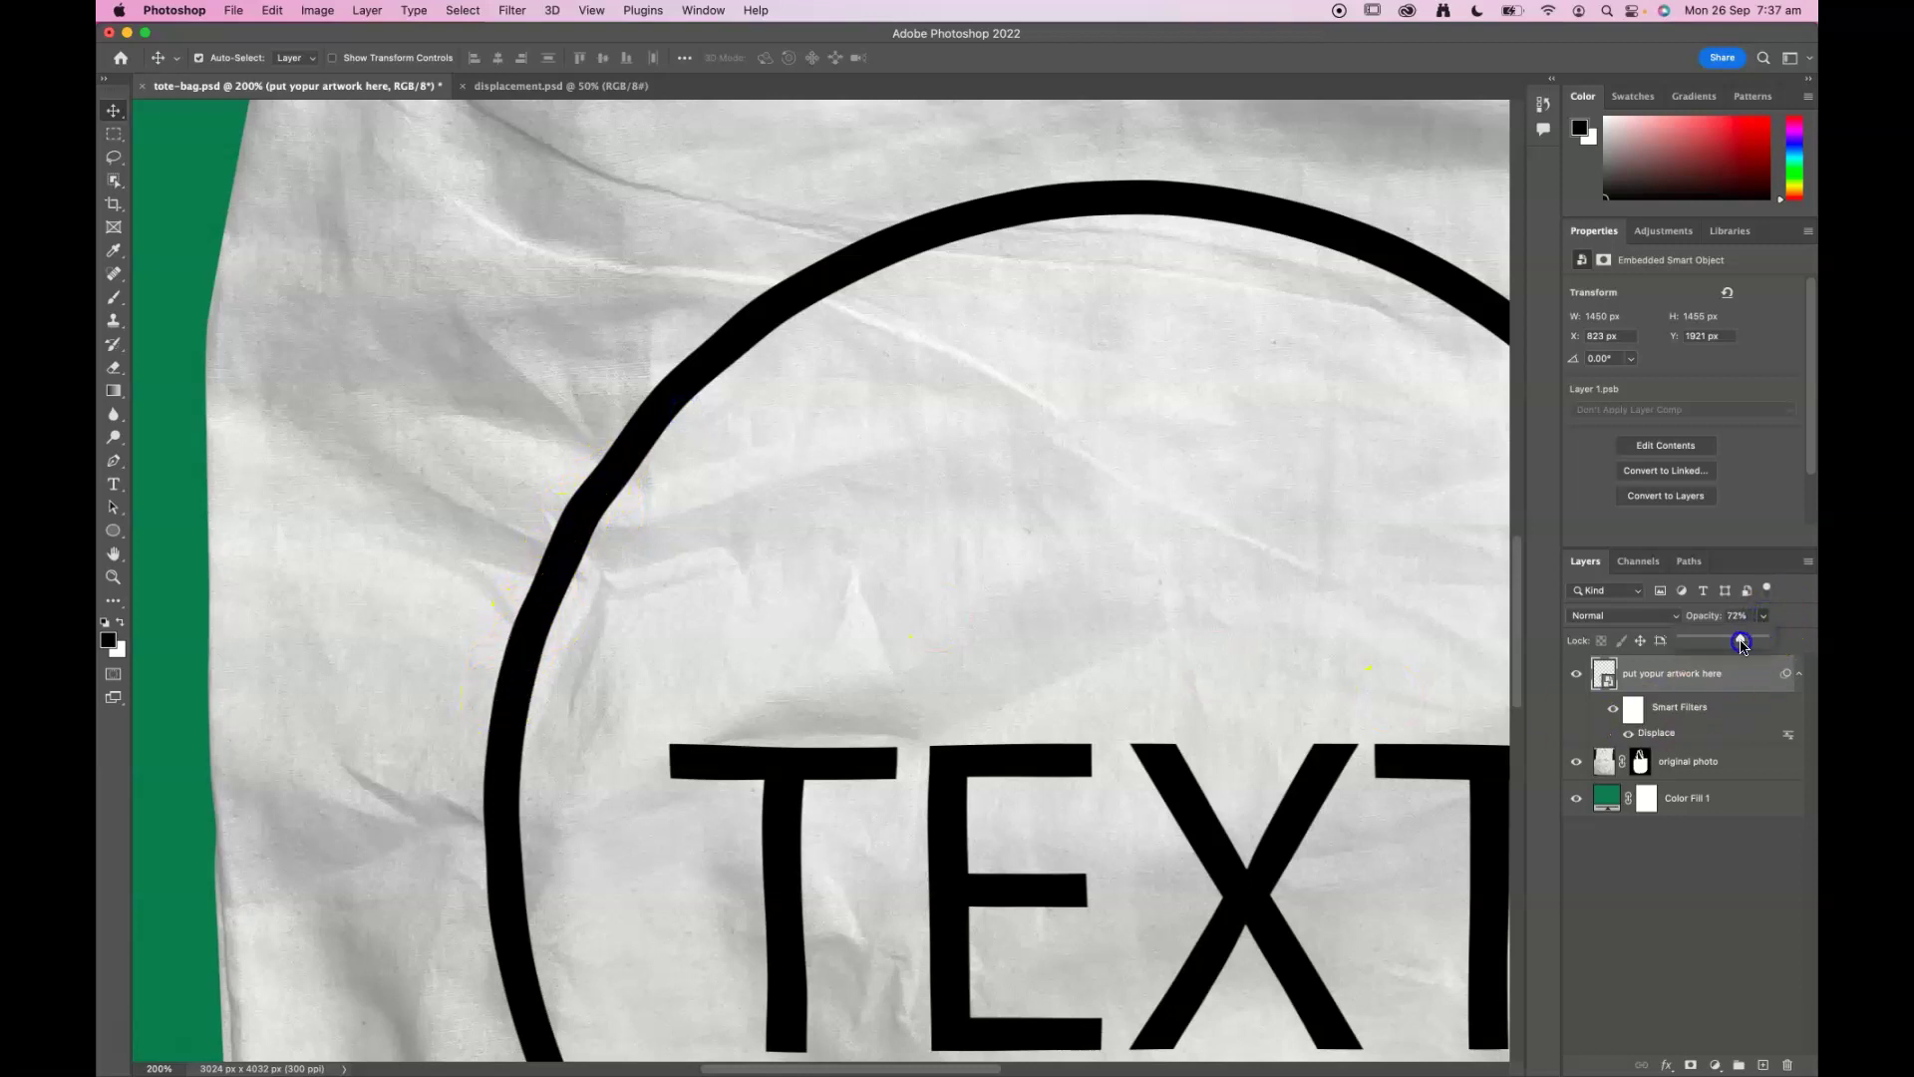
left_click_drag(1730, 641, 1728, 641)
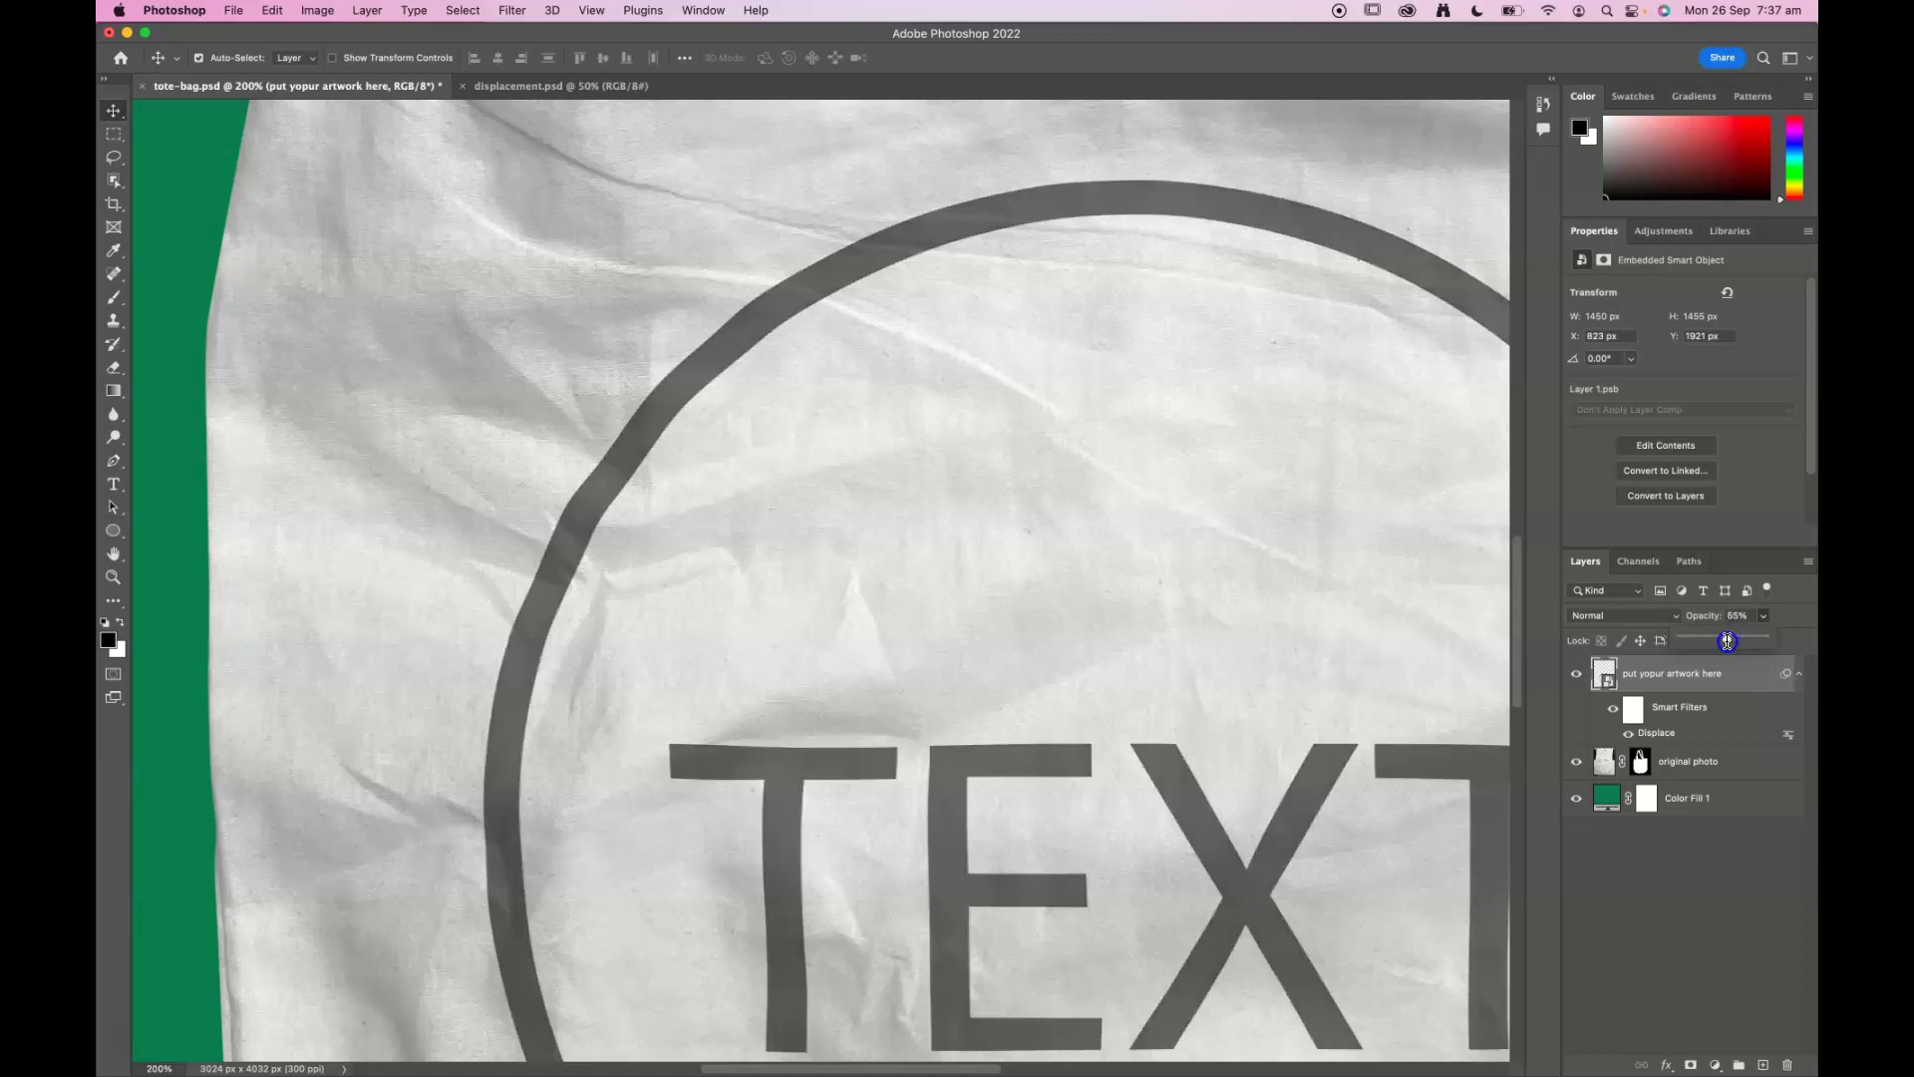
left_click(1452, 700)
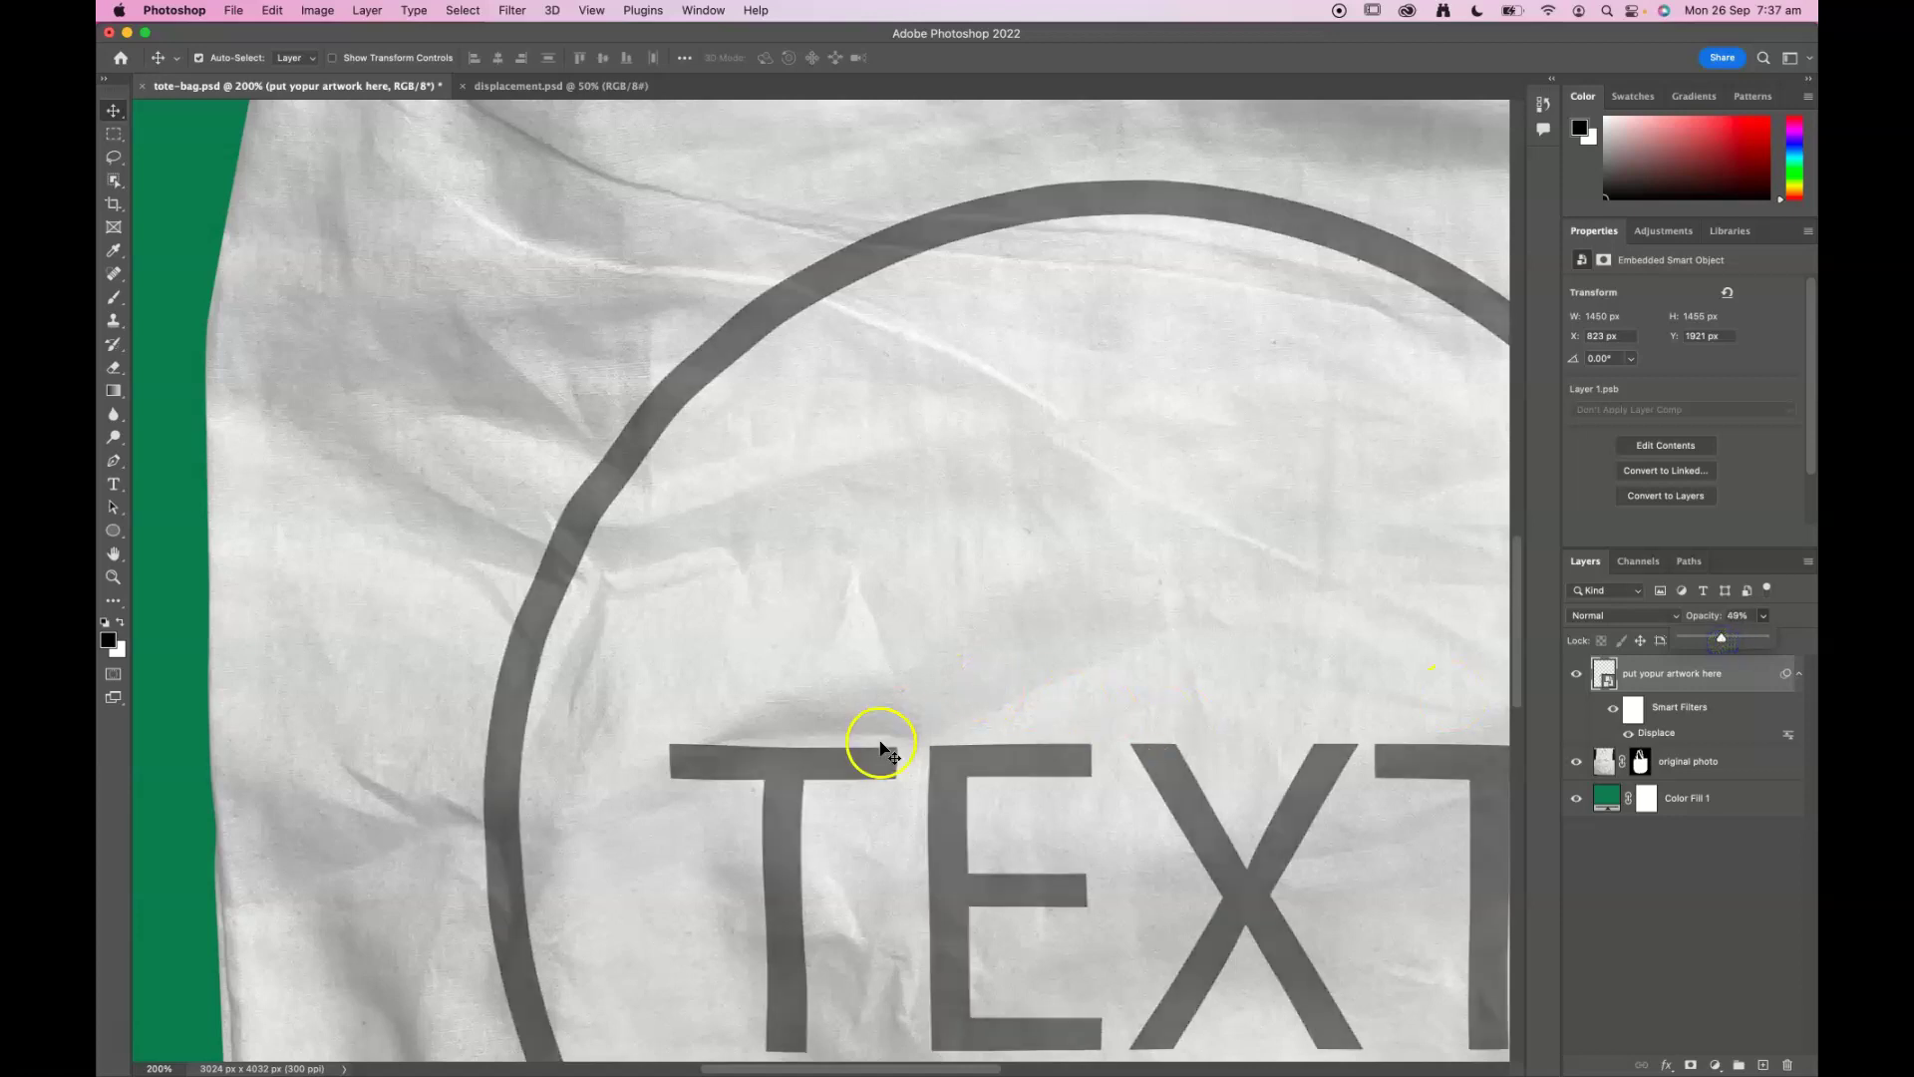
key("super+minus")
key("super")
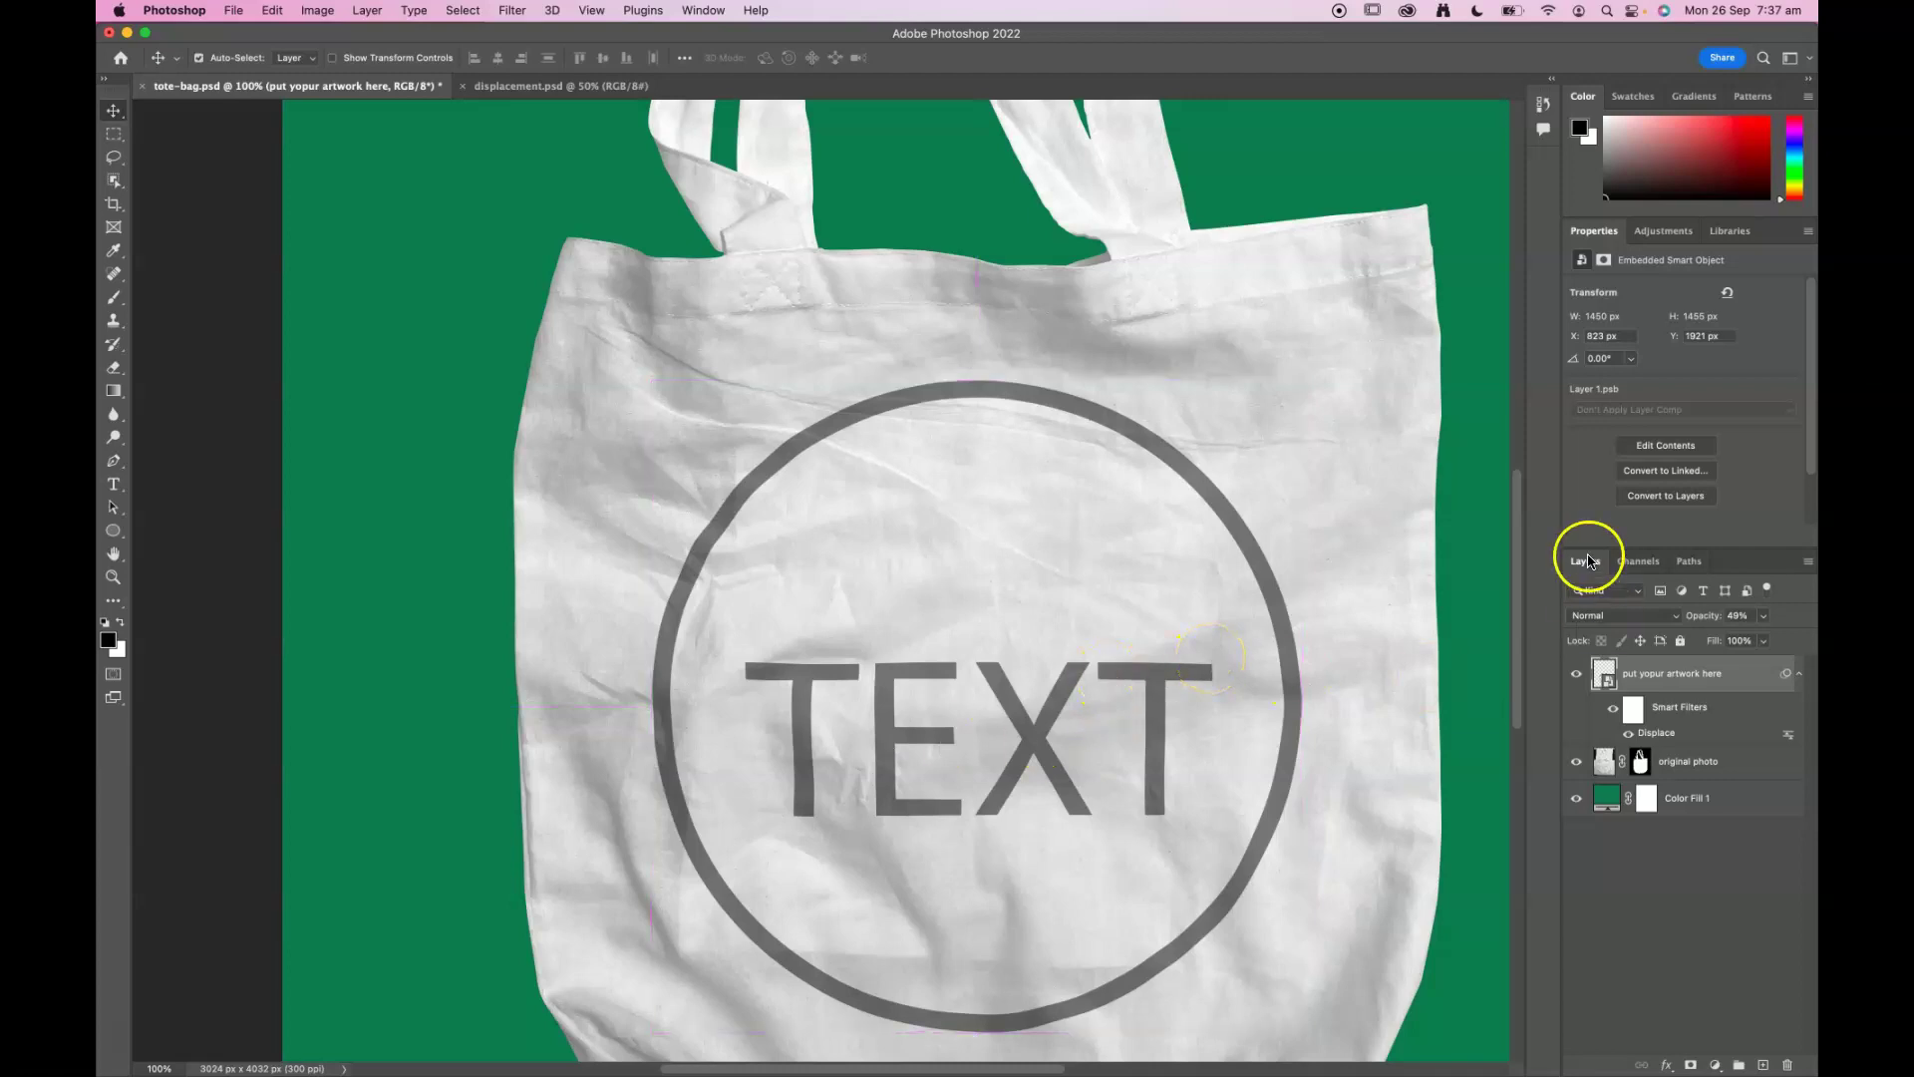
left_click(1762, 616)
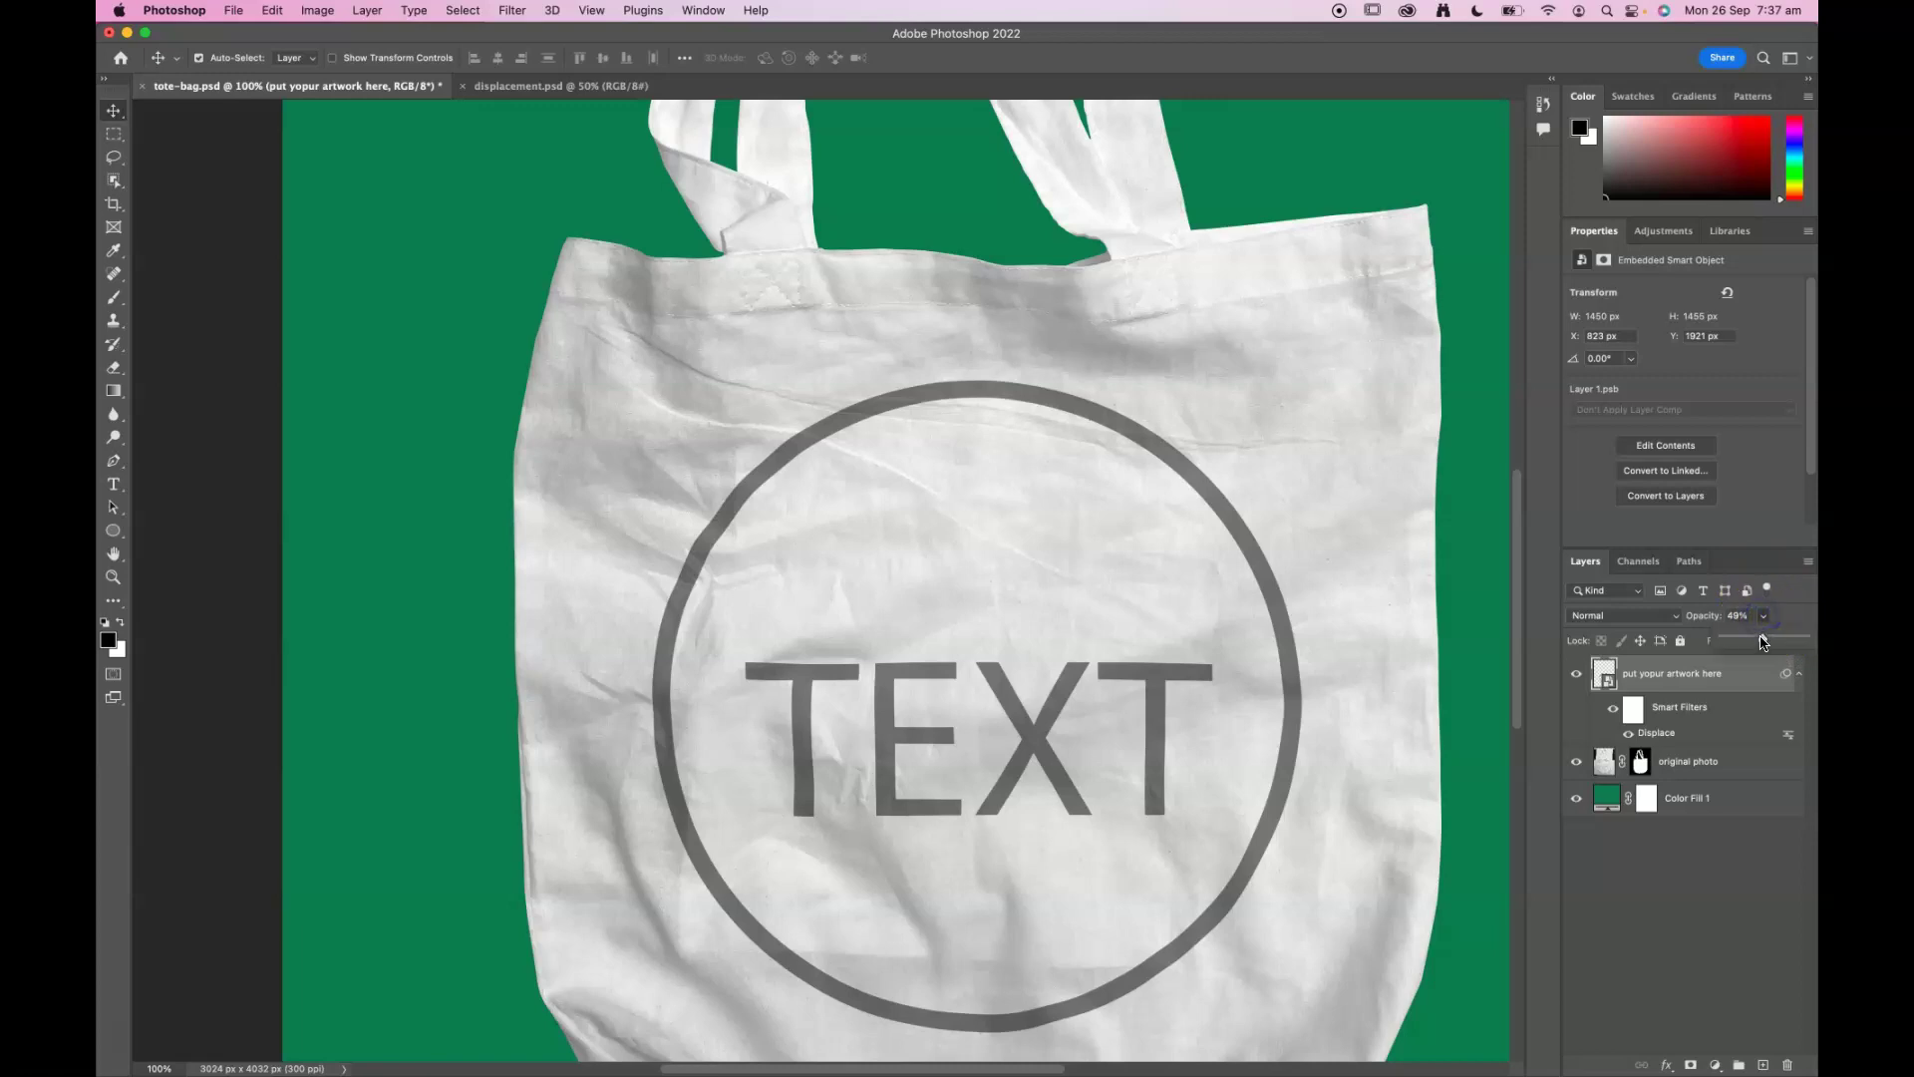
left_click_drag(1761, 641, 1807, 639)
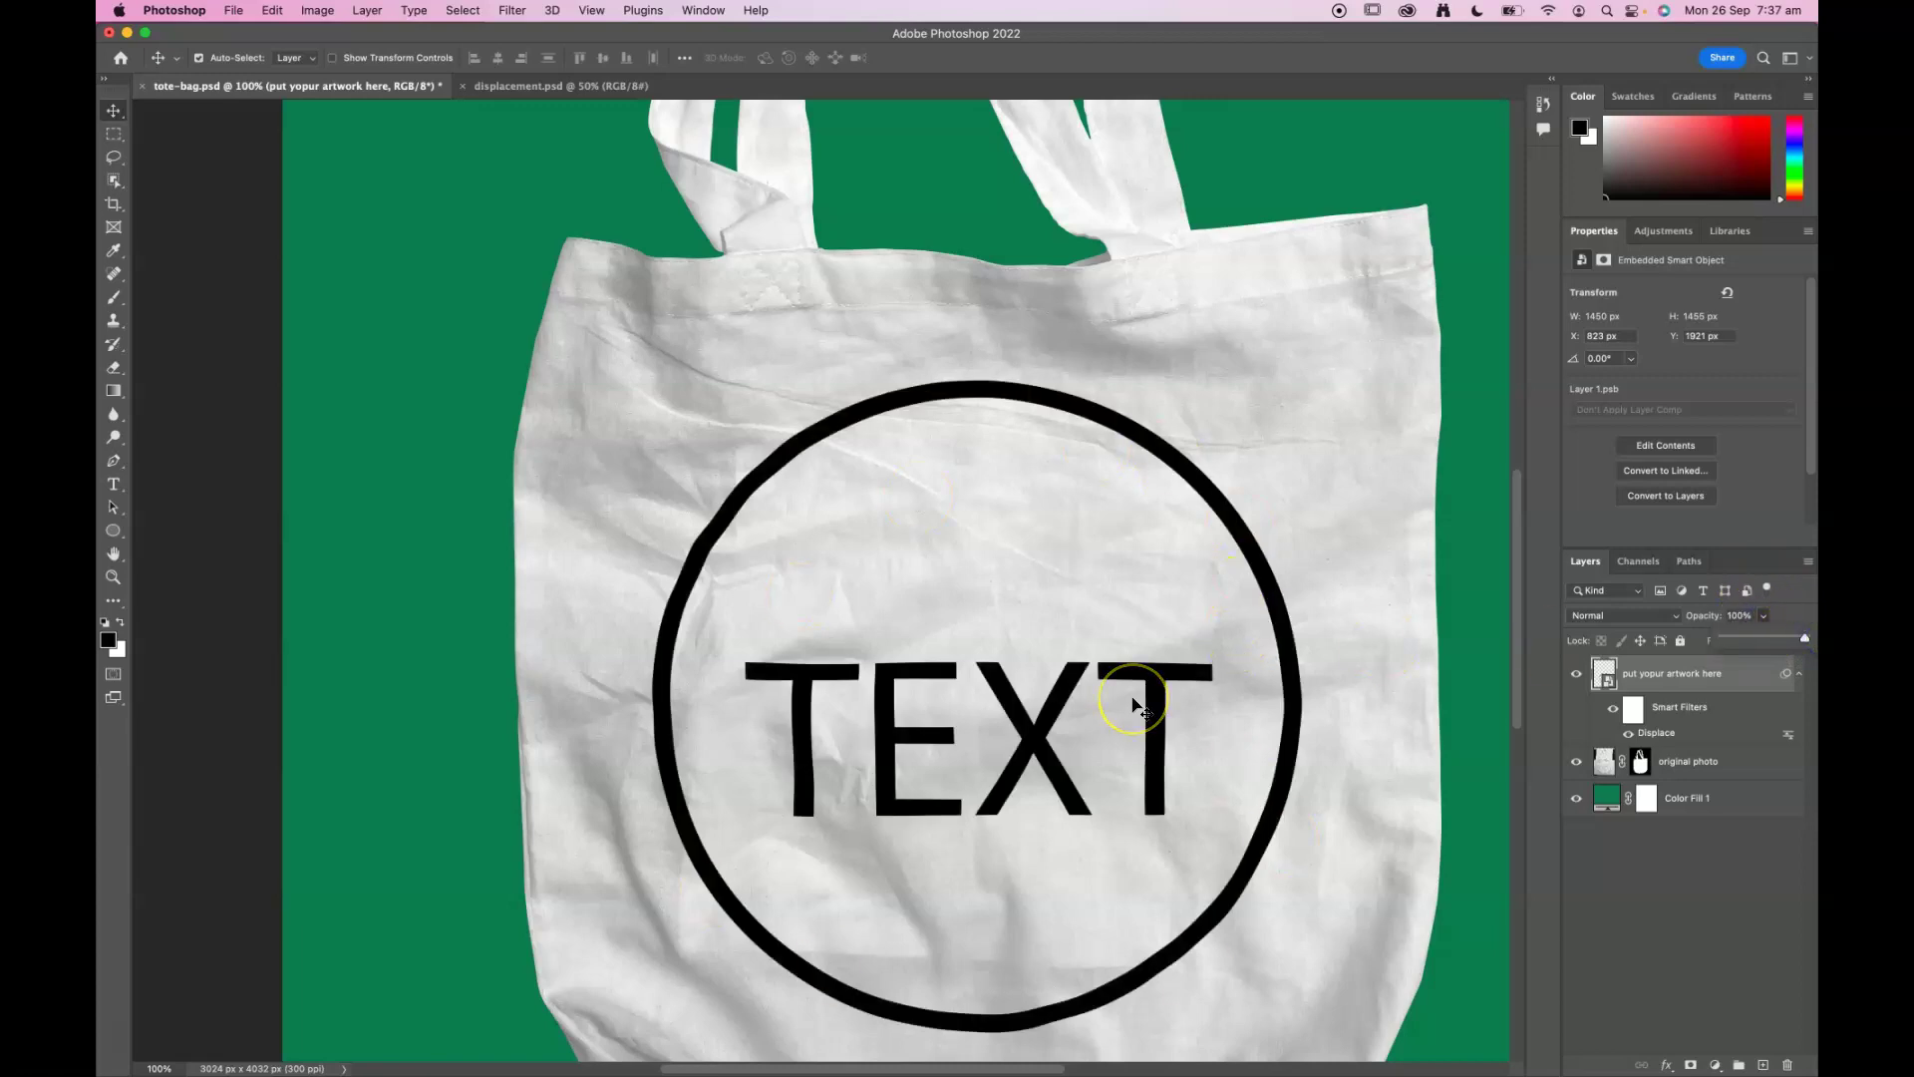
key("super+minus")
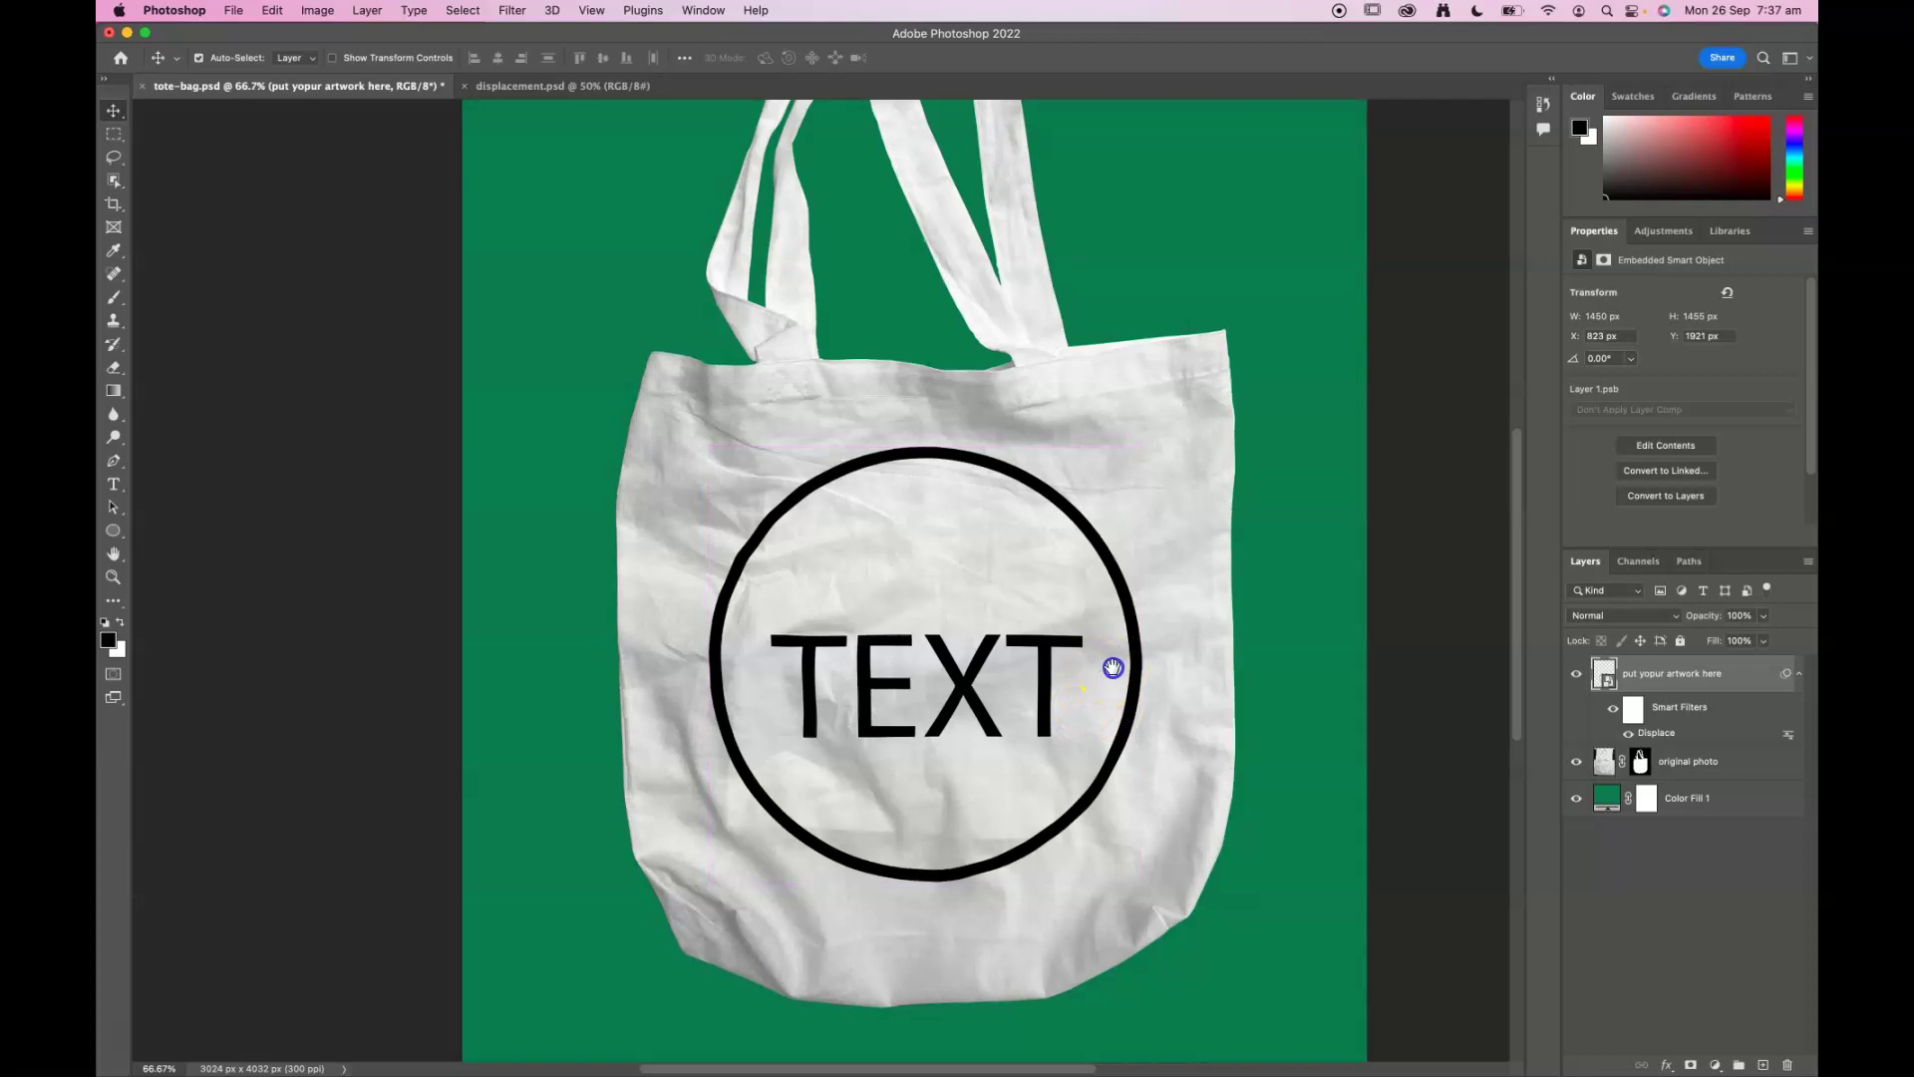
left_click_drag(1113, 667, 1077, 663)
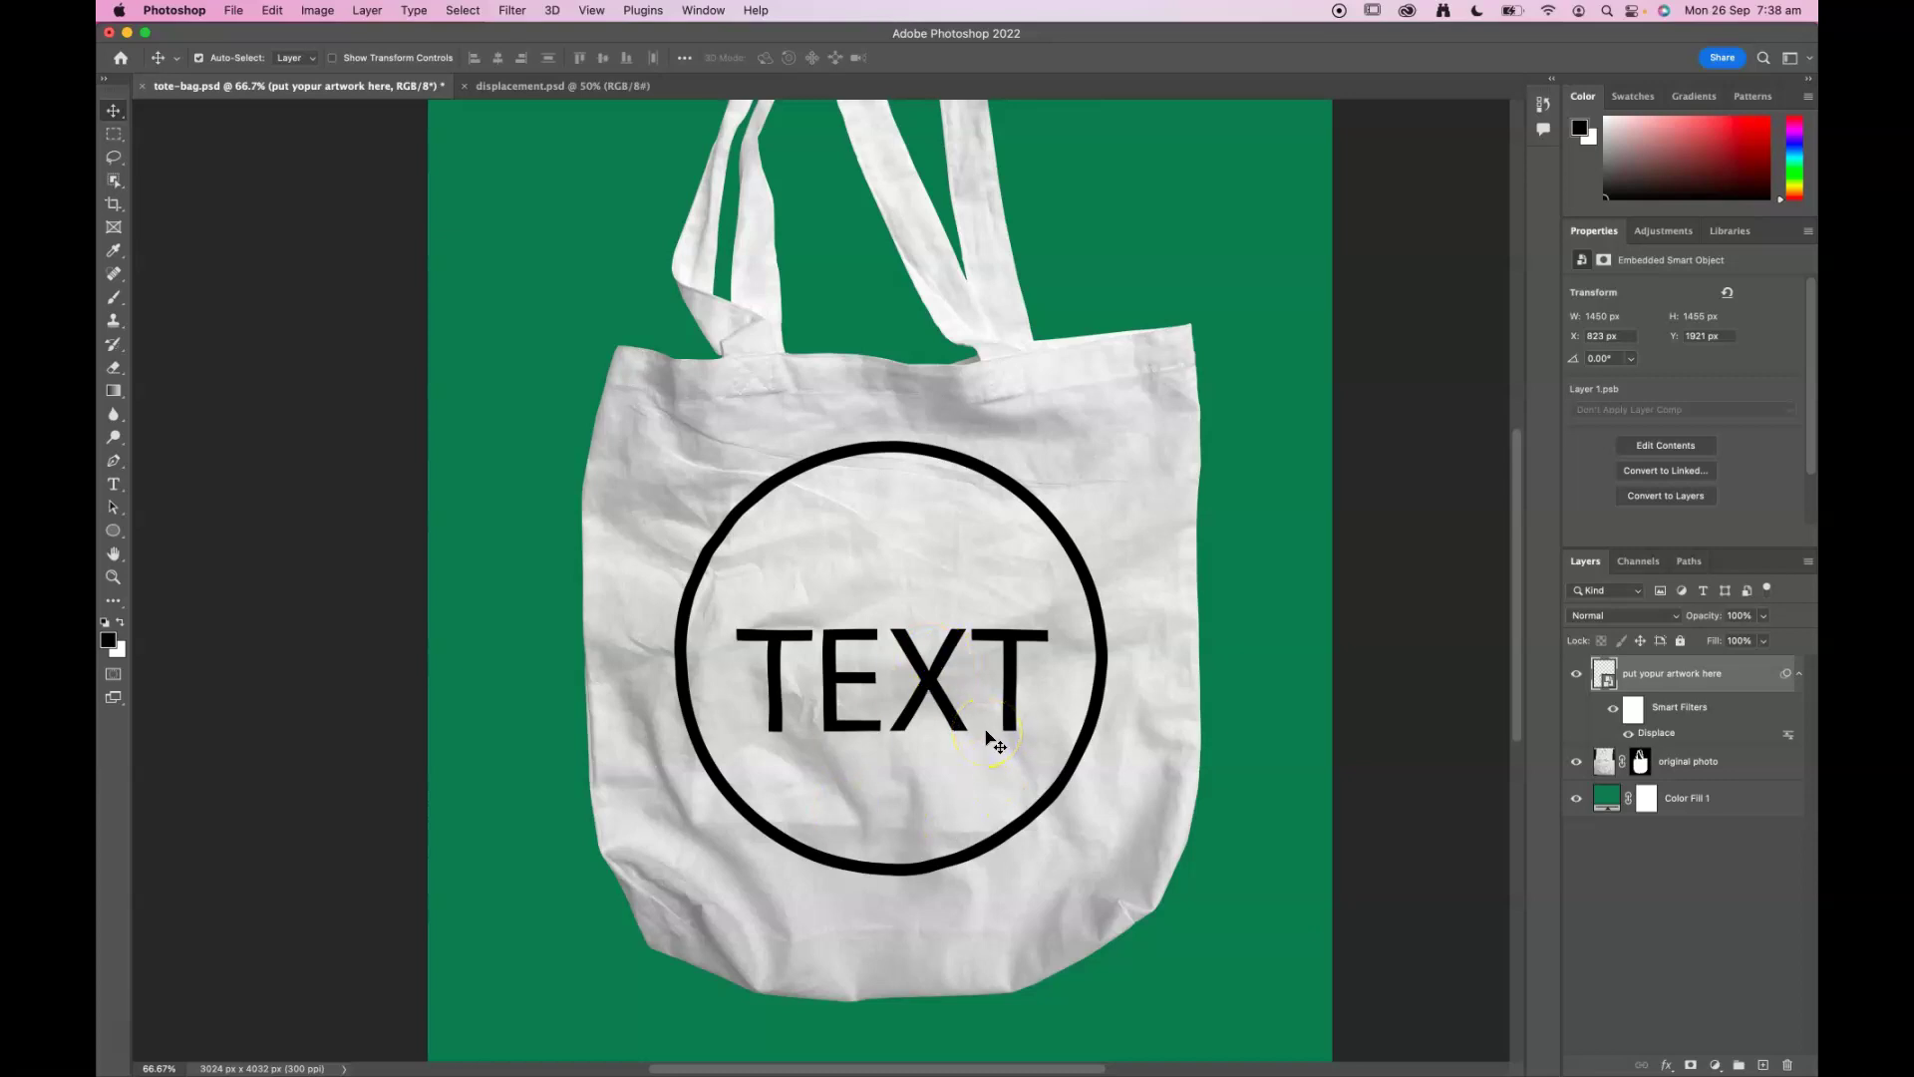
left_click(995, 691)
key("super+minus")
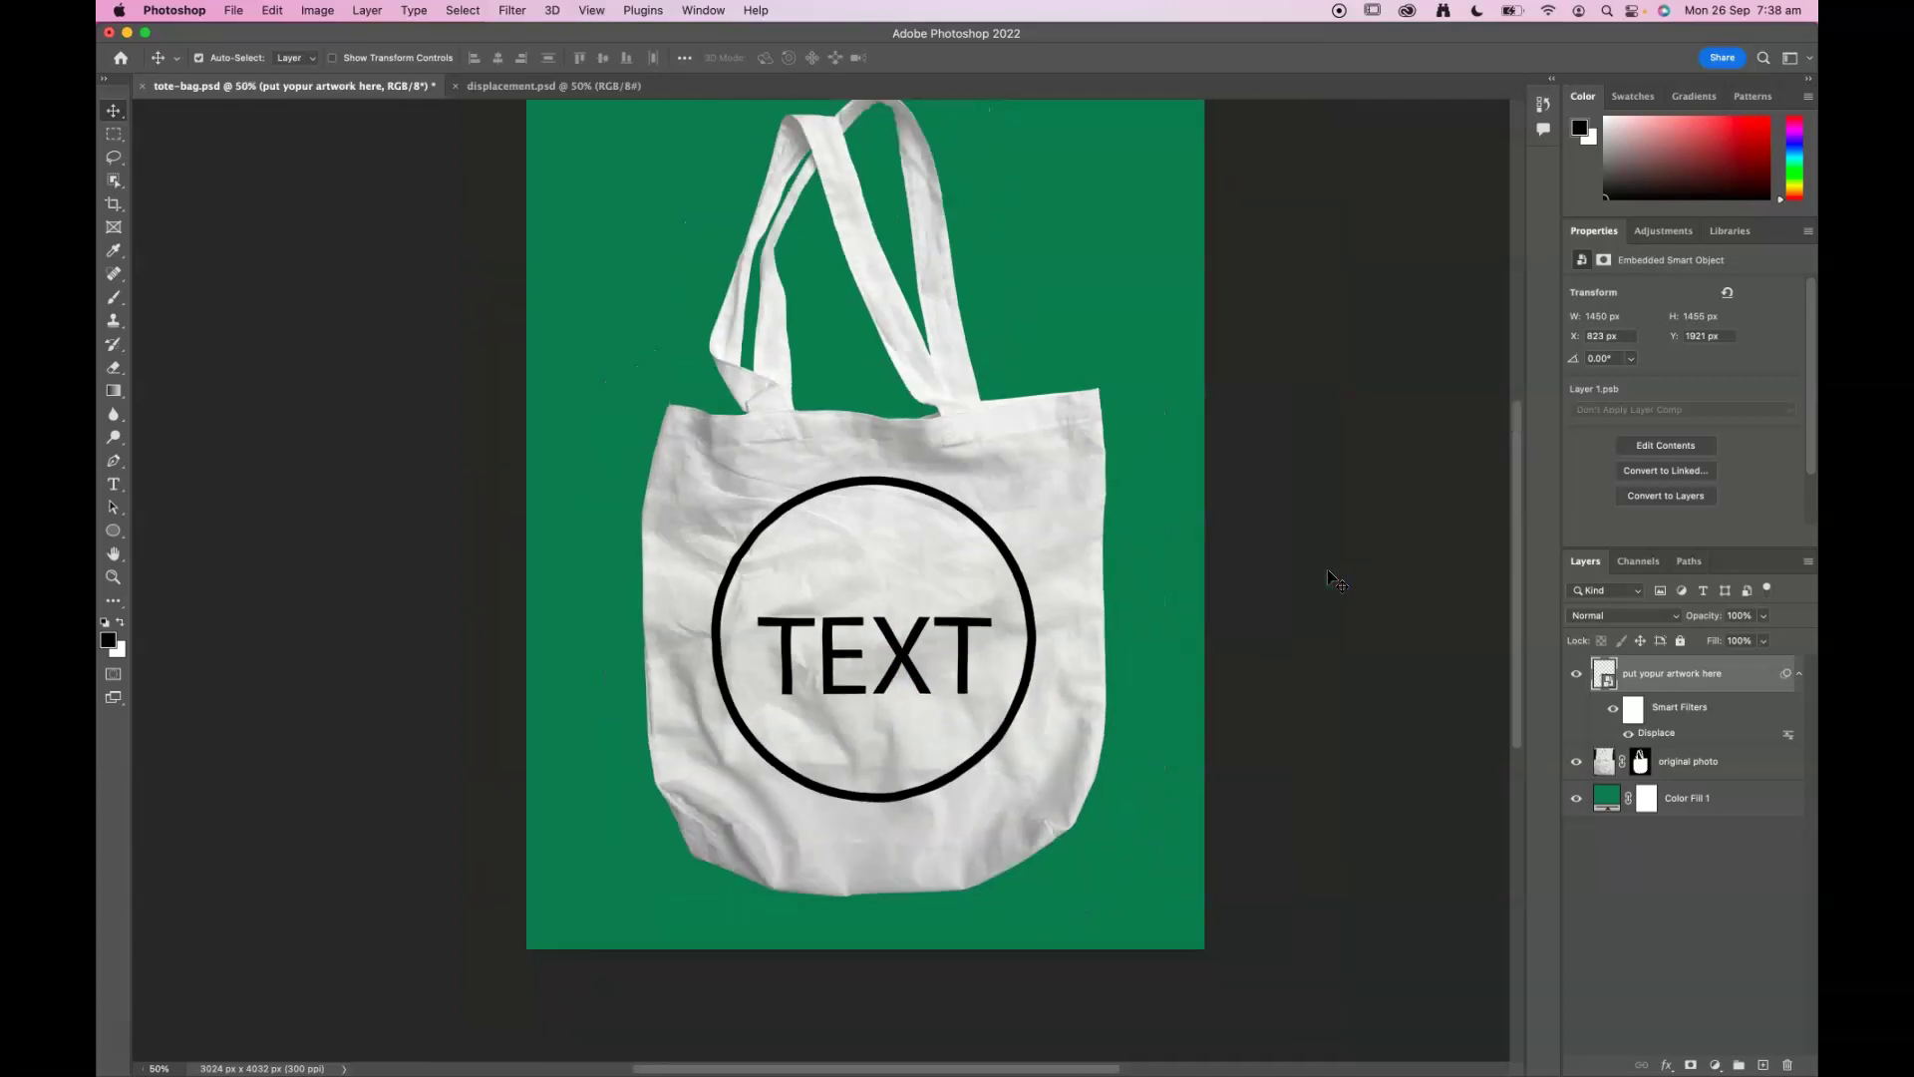
left_click_drag(983, 406, 963, 483)
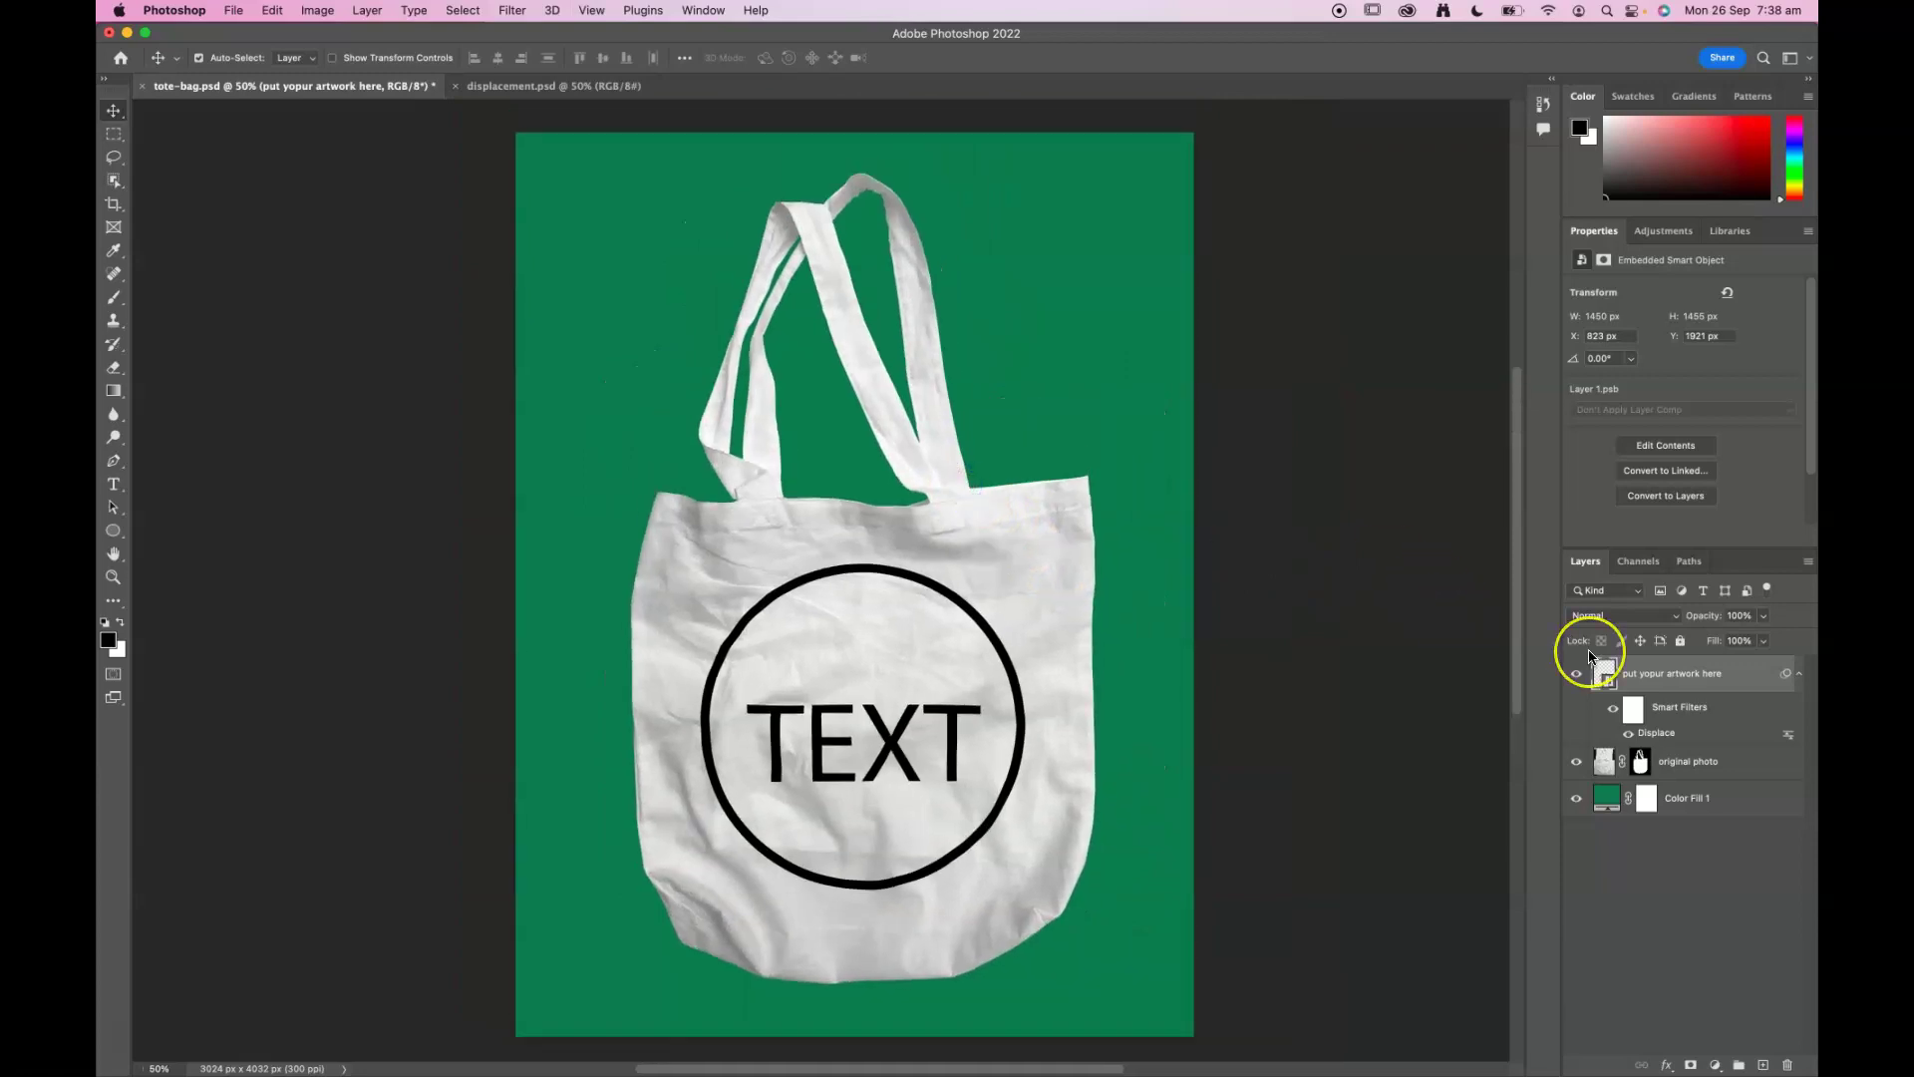
left_click(1592, 654)
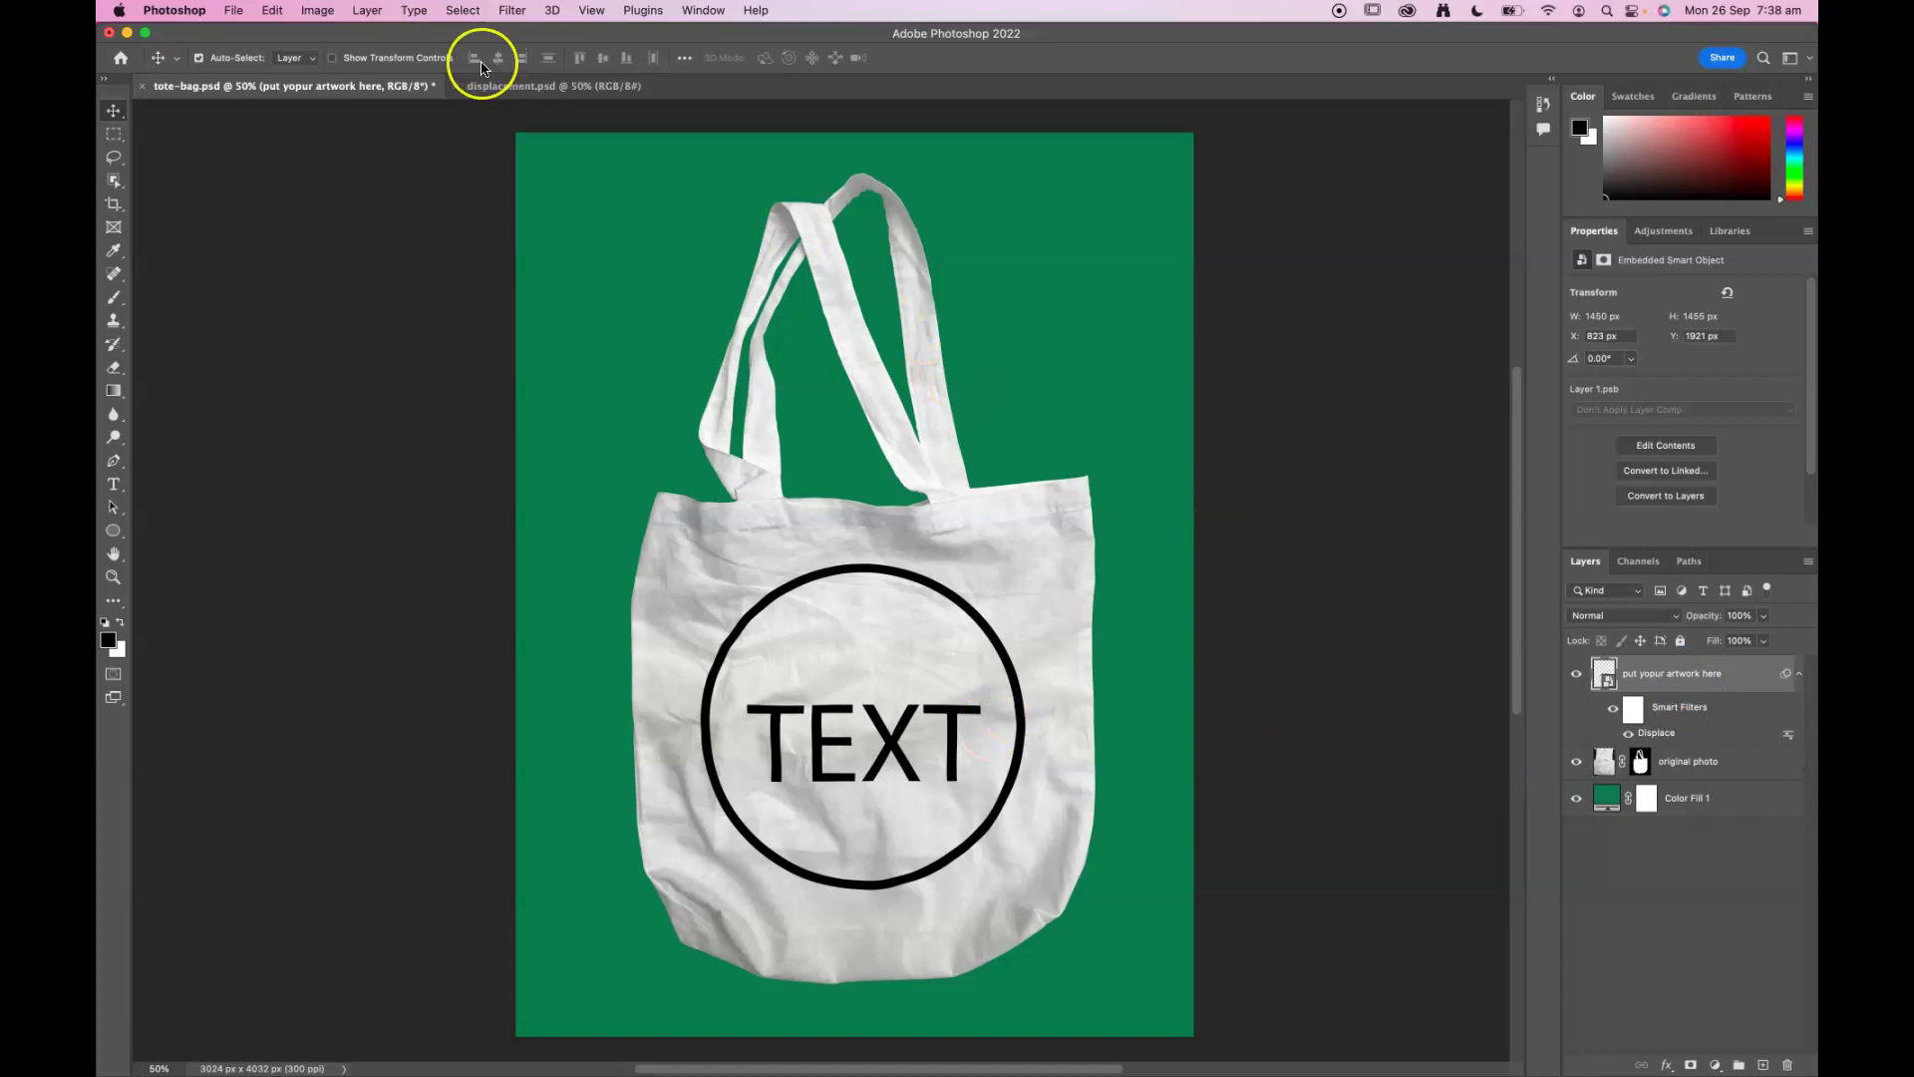
Step: Switch to Illustrator and copy the whole Brunswick Building Group logo from resource-logos.ai
key("super+Tab")
key("super+Tab")
key("super+Tab")
key("super+Tab")
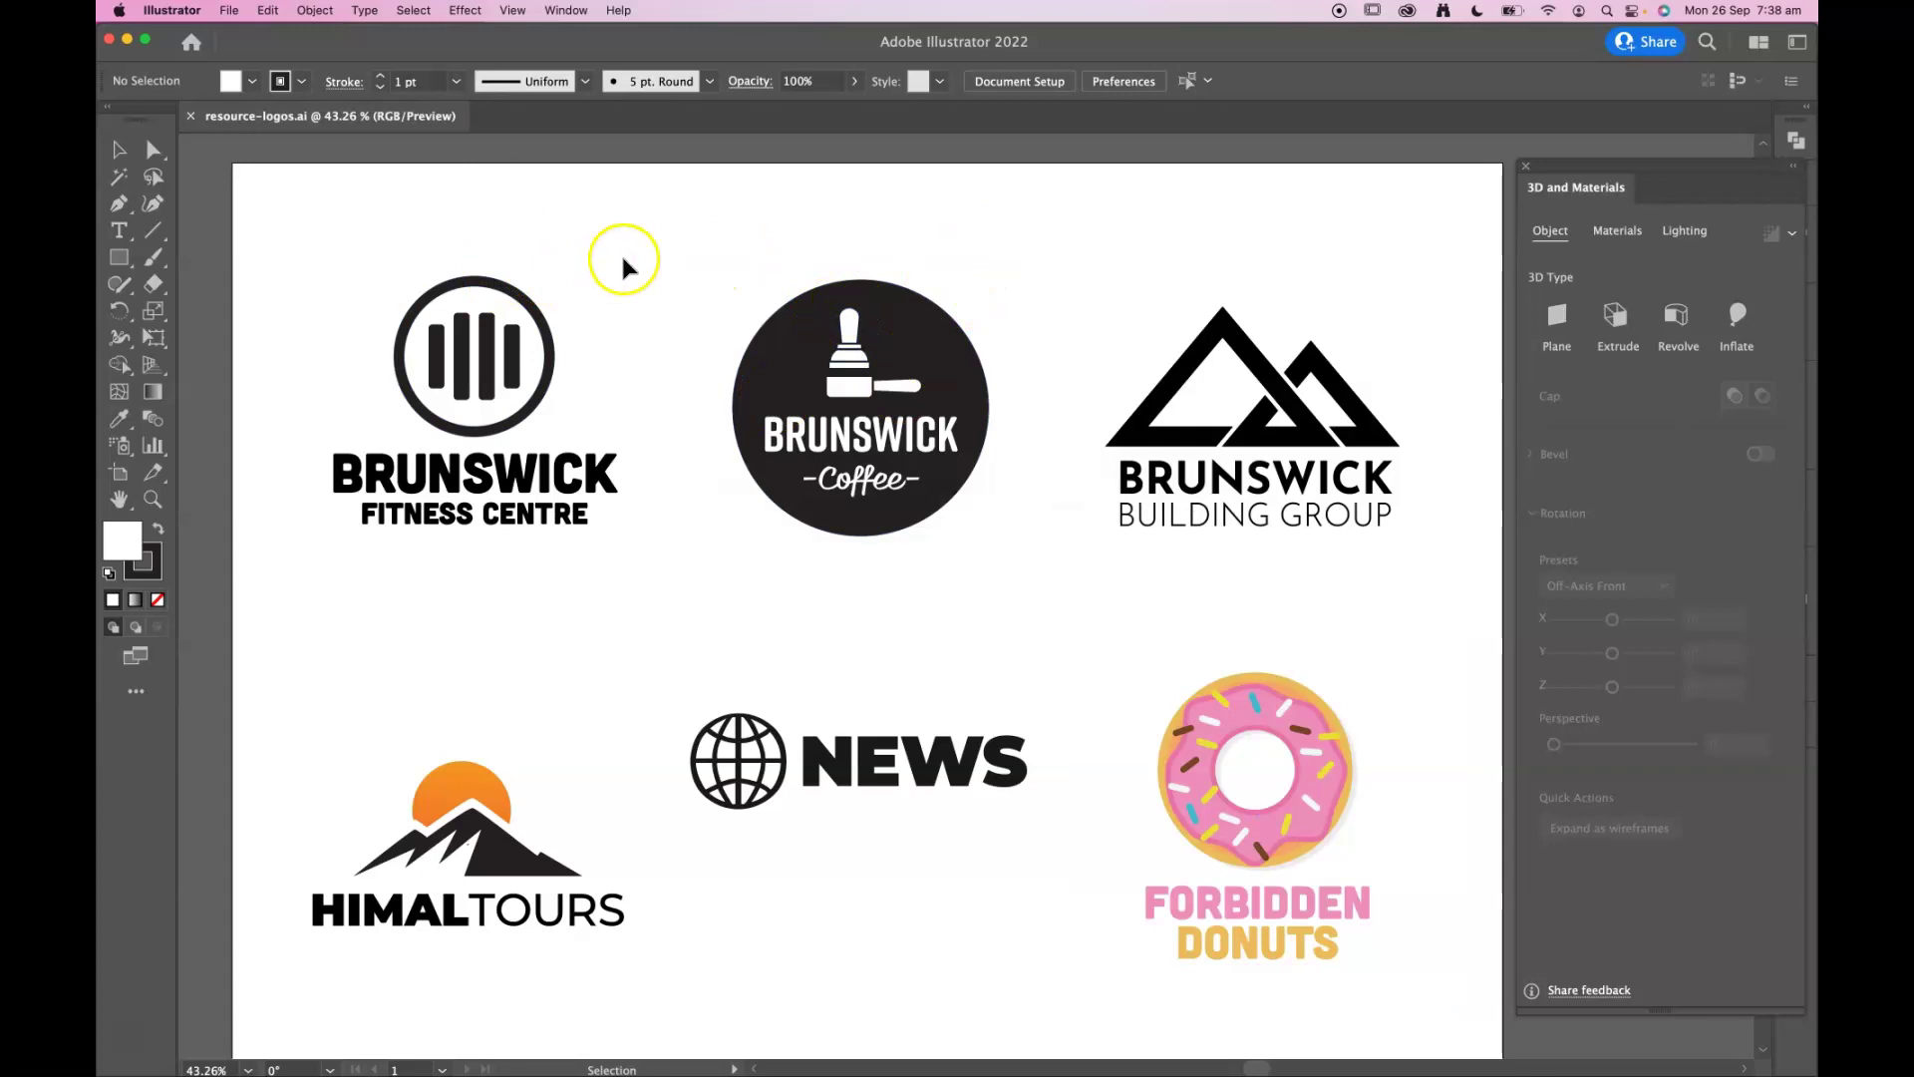
left_click_drag(1076, 290, 1429, 557)
key("a")
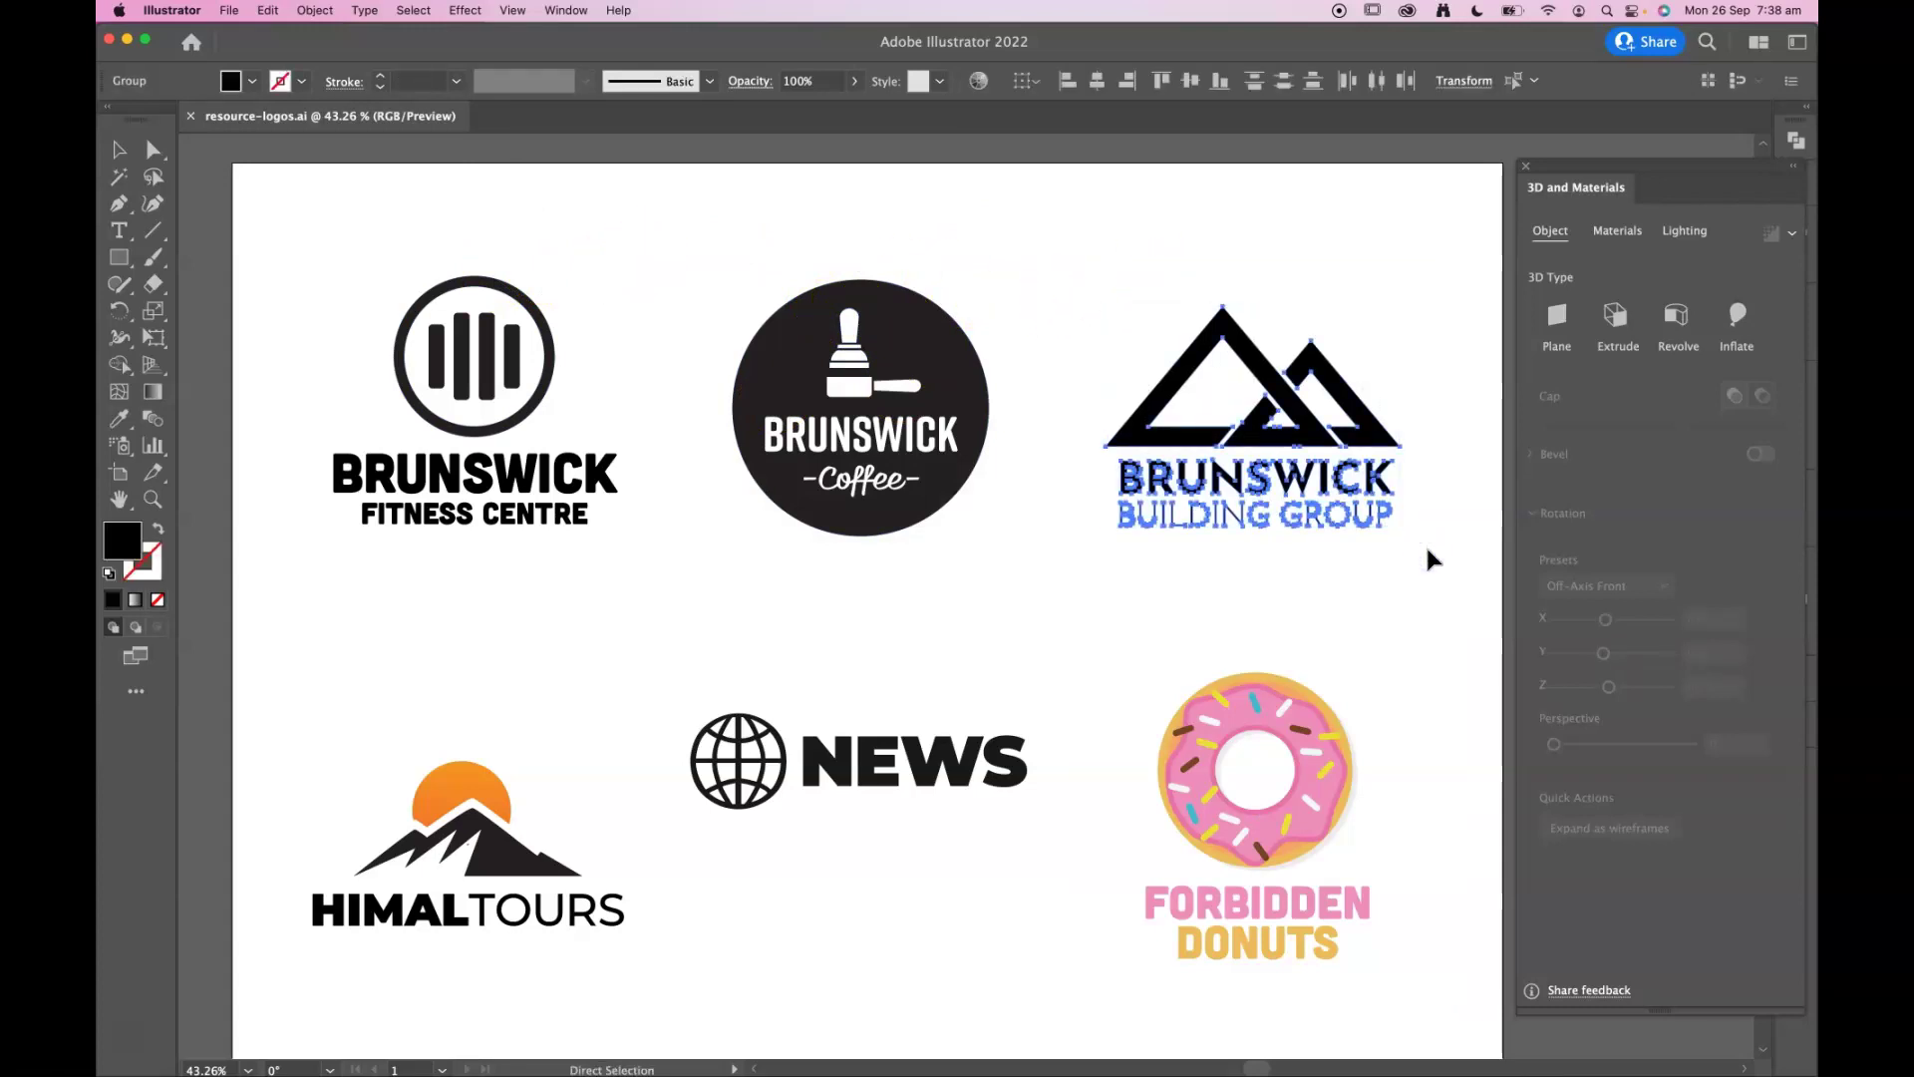
Step: Switch to Photoshop, paste the logo as a Shape Layer inside the artwork smart object, and hide the Ellipse 1 and TEXT layers
key("super+Tab")
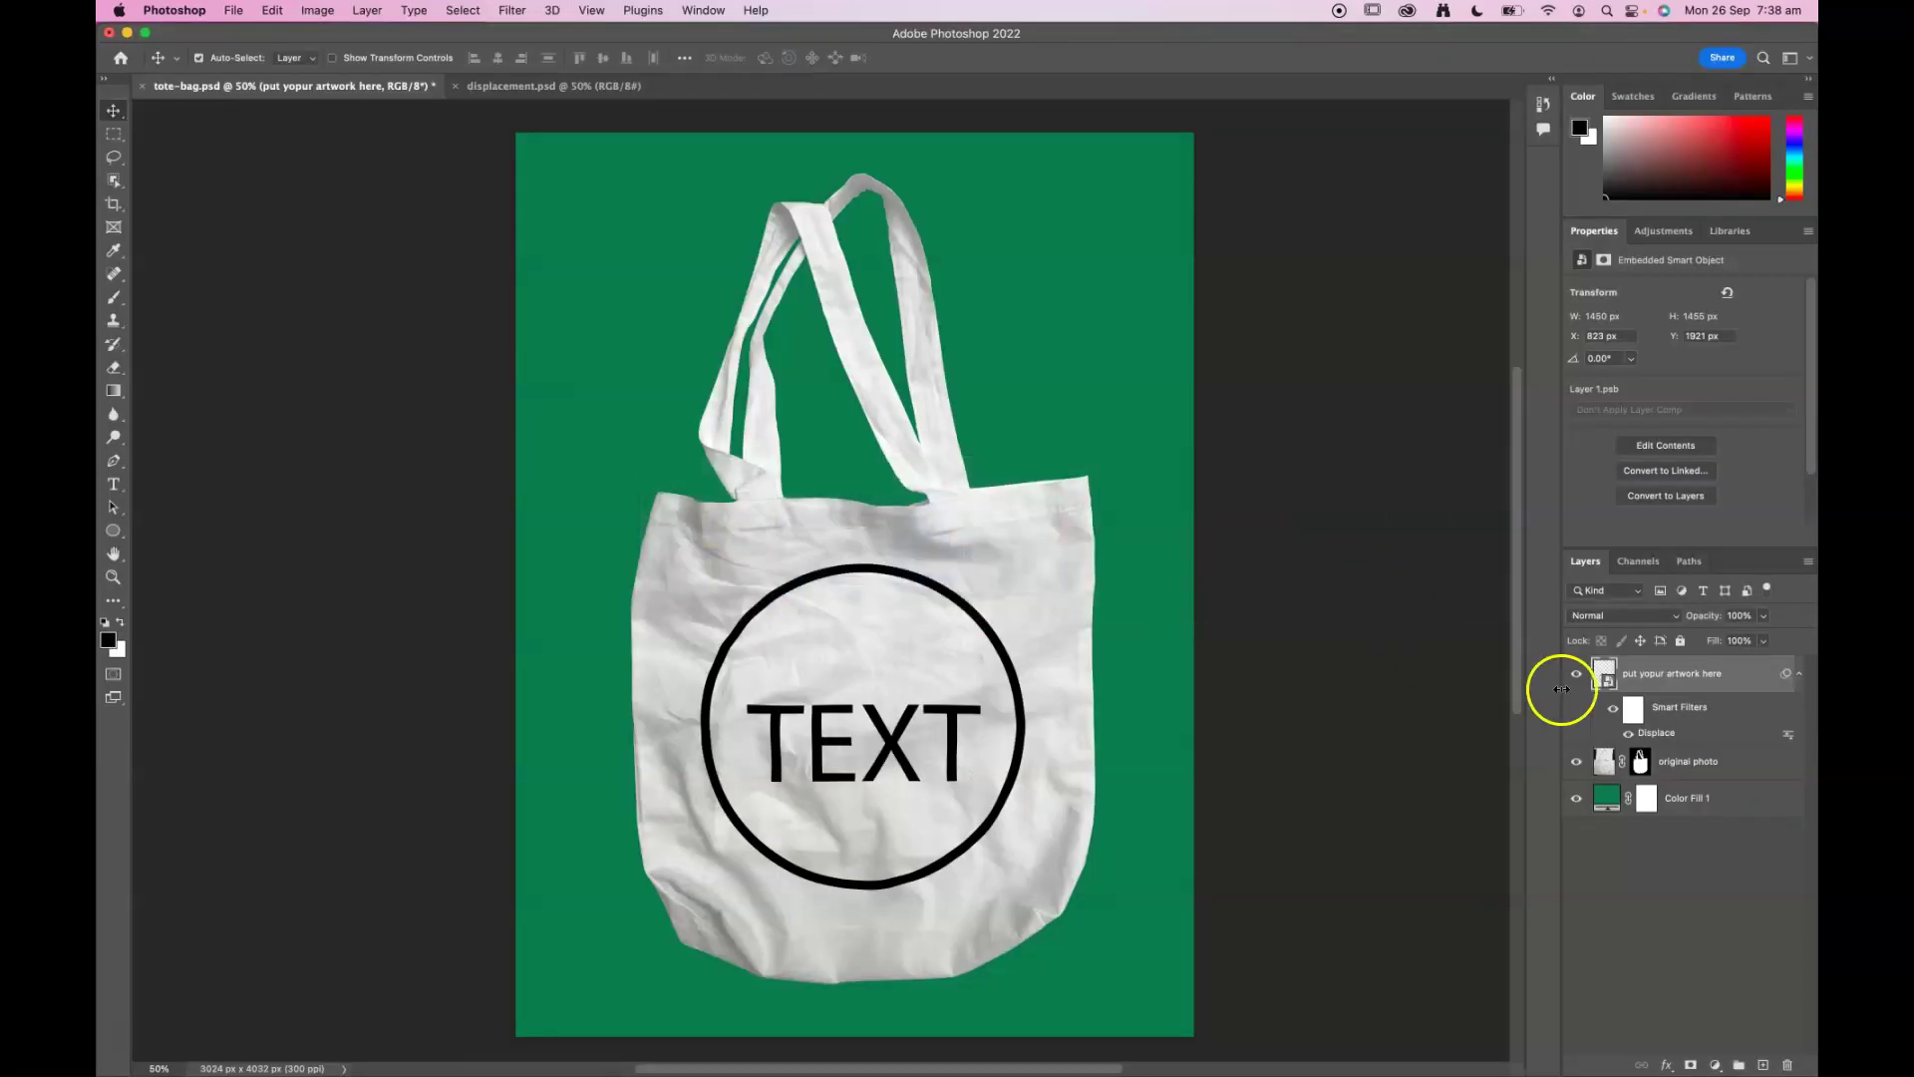
left_click(1606, 675)
double_click(1606, 675)
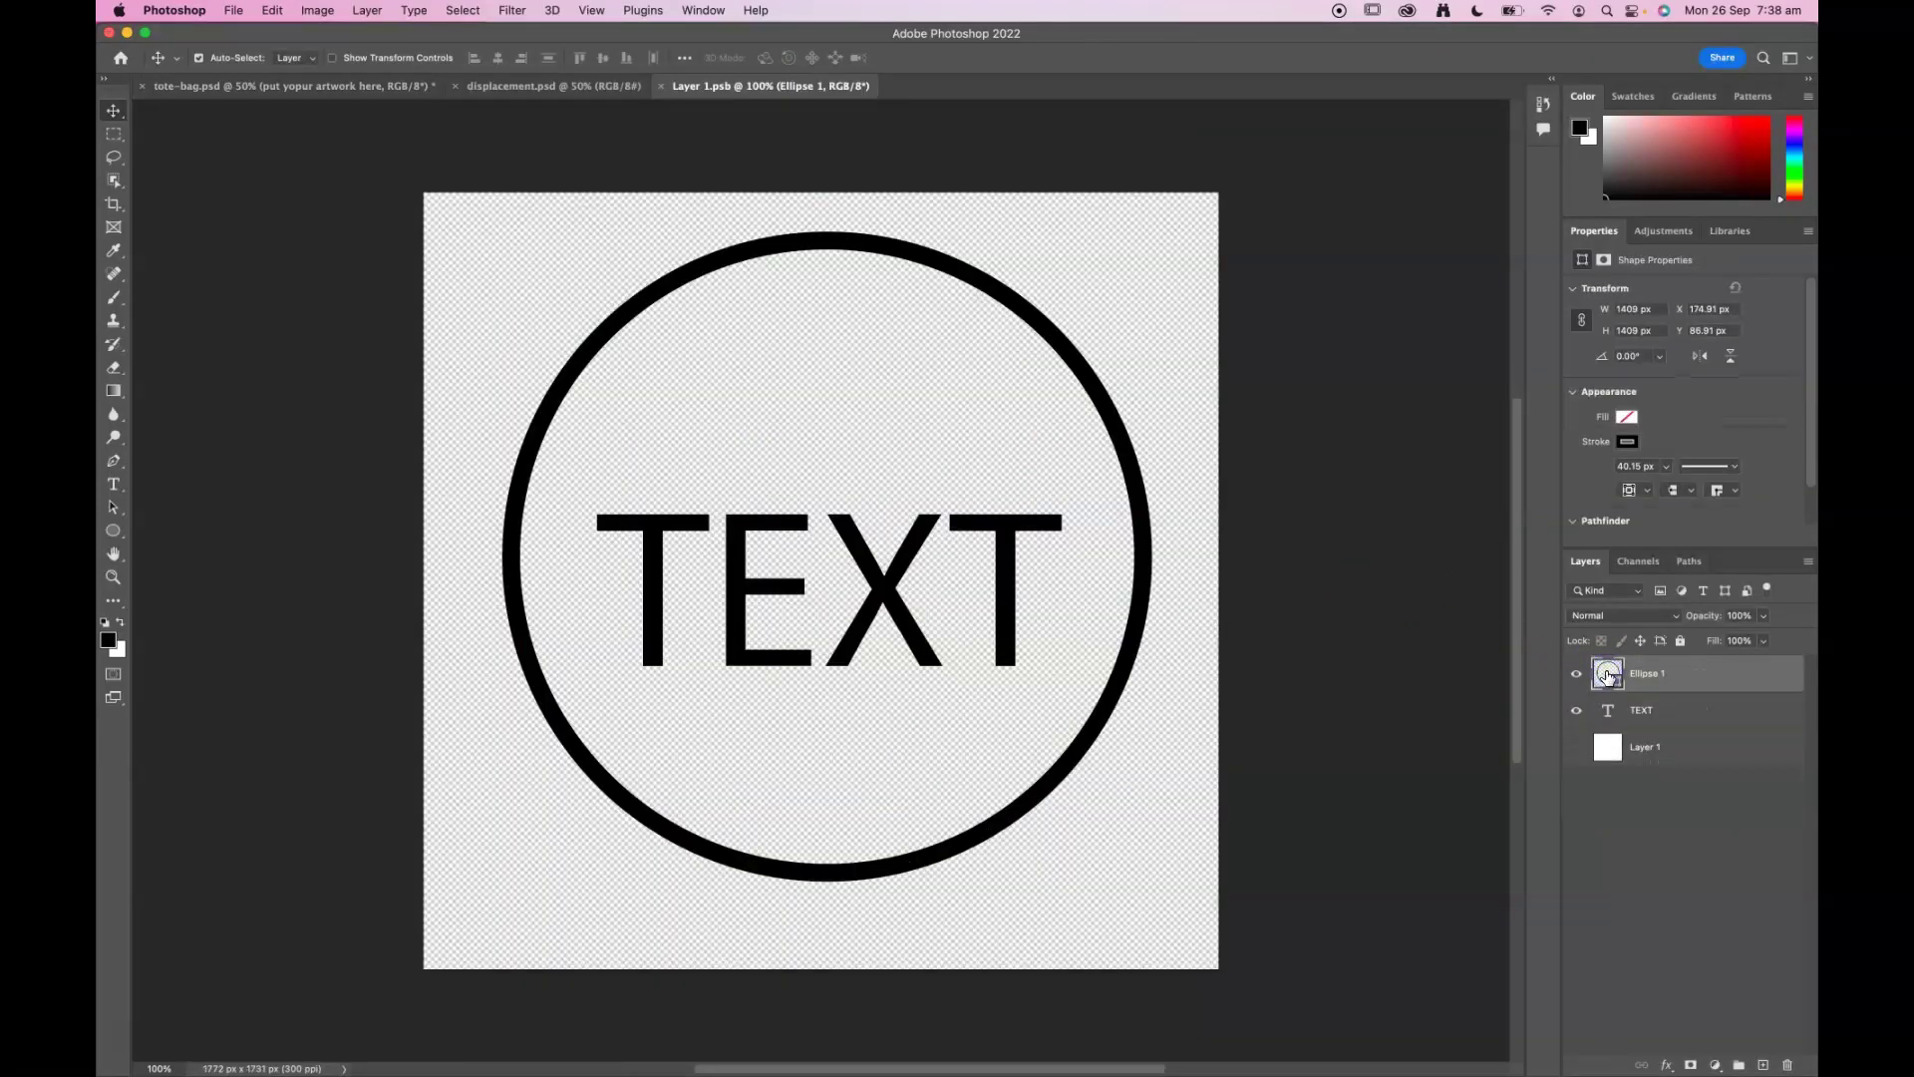
key("super+v")
left_click(863, 570)
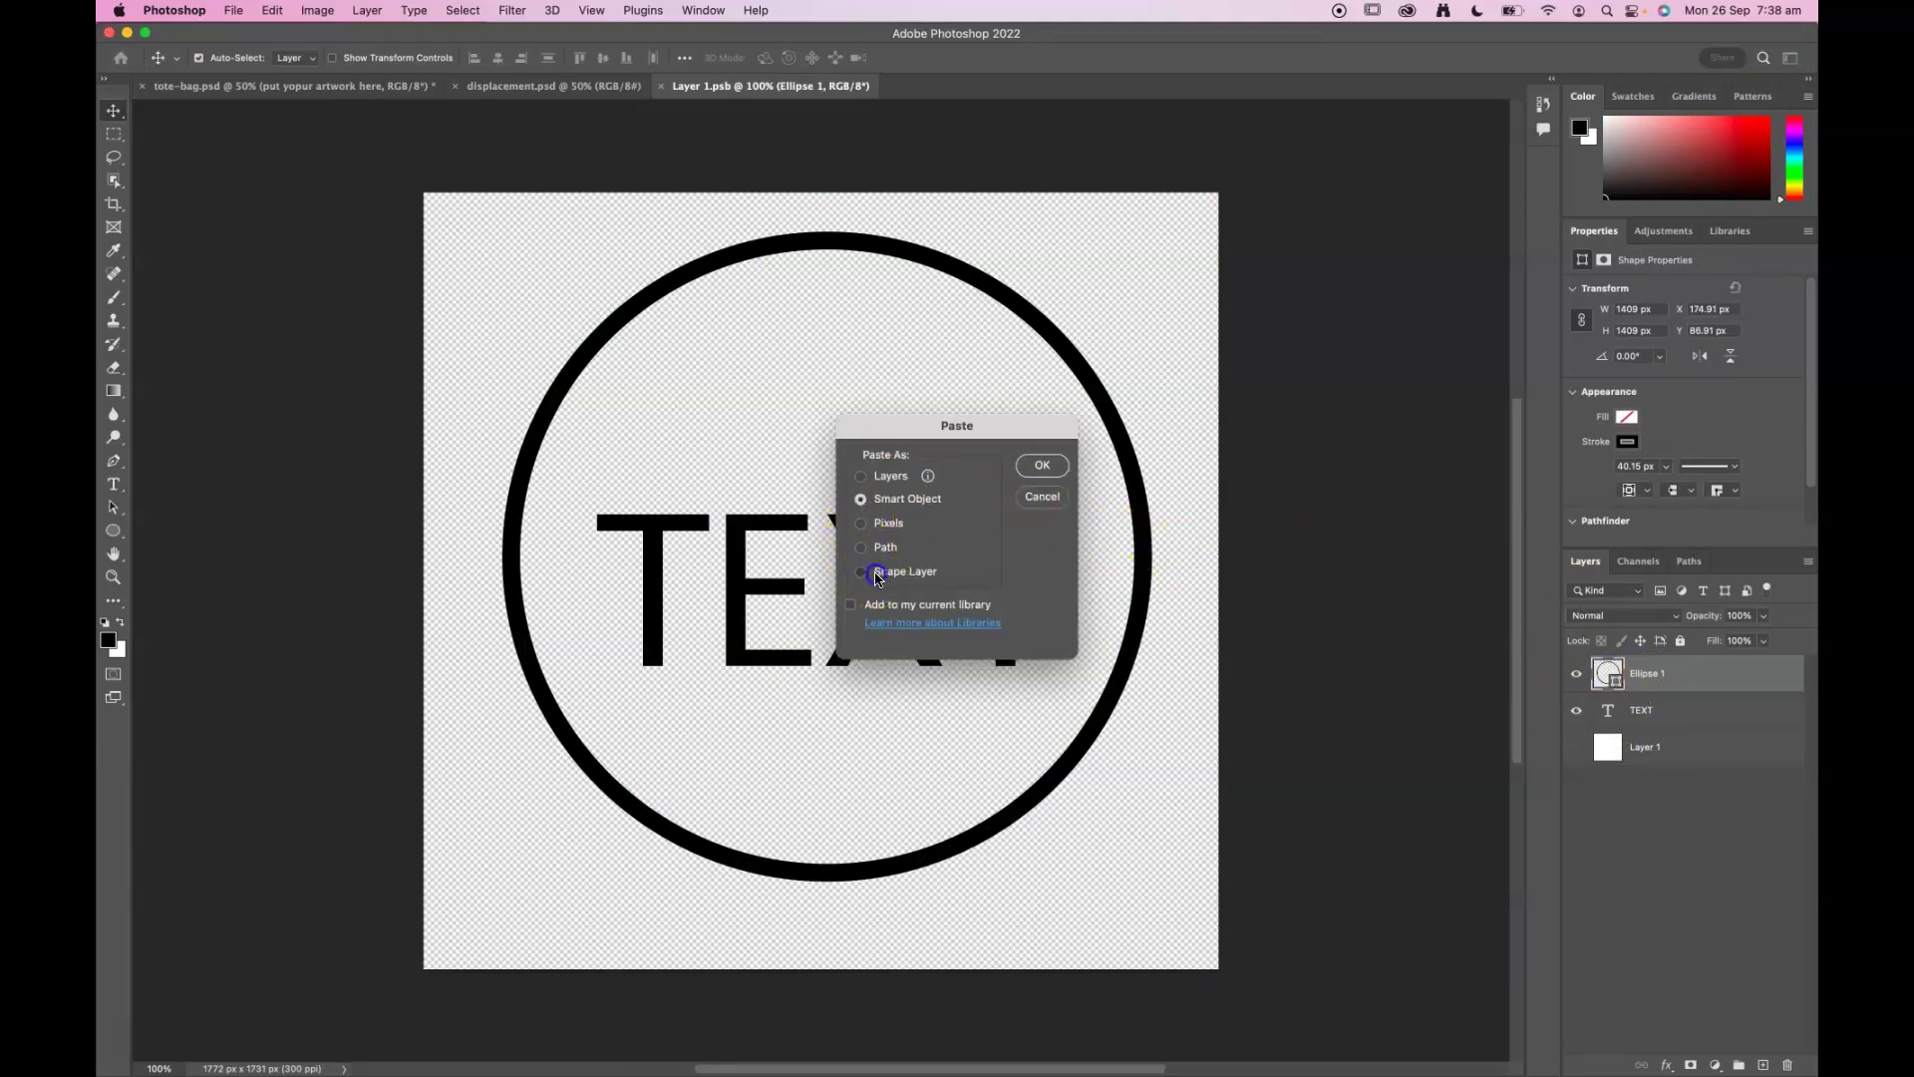
left_click(1045, 465)
left_click(1612, 682)
left_click_drag(1576, 710, 1570, 777)
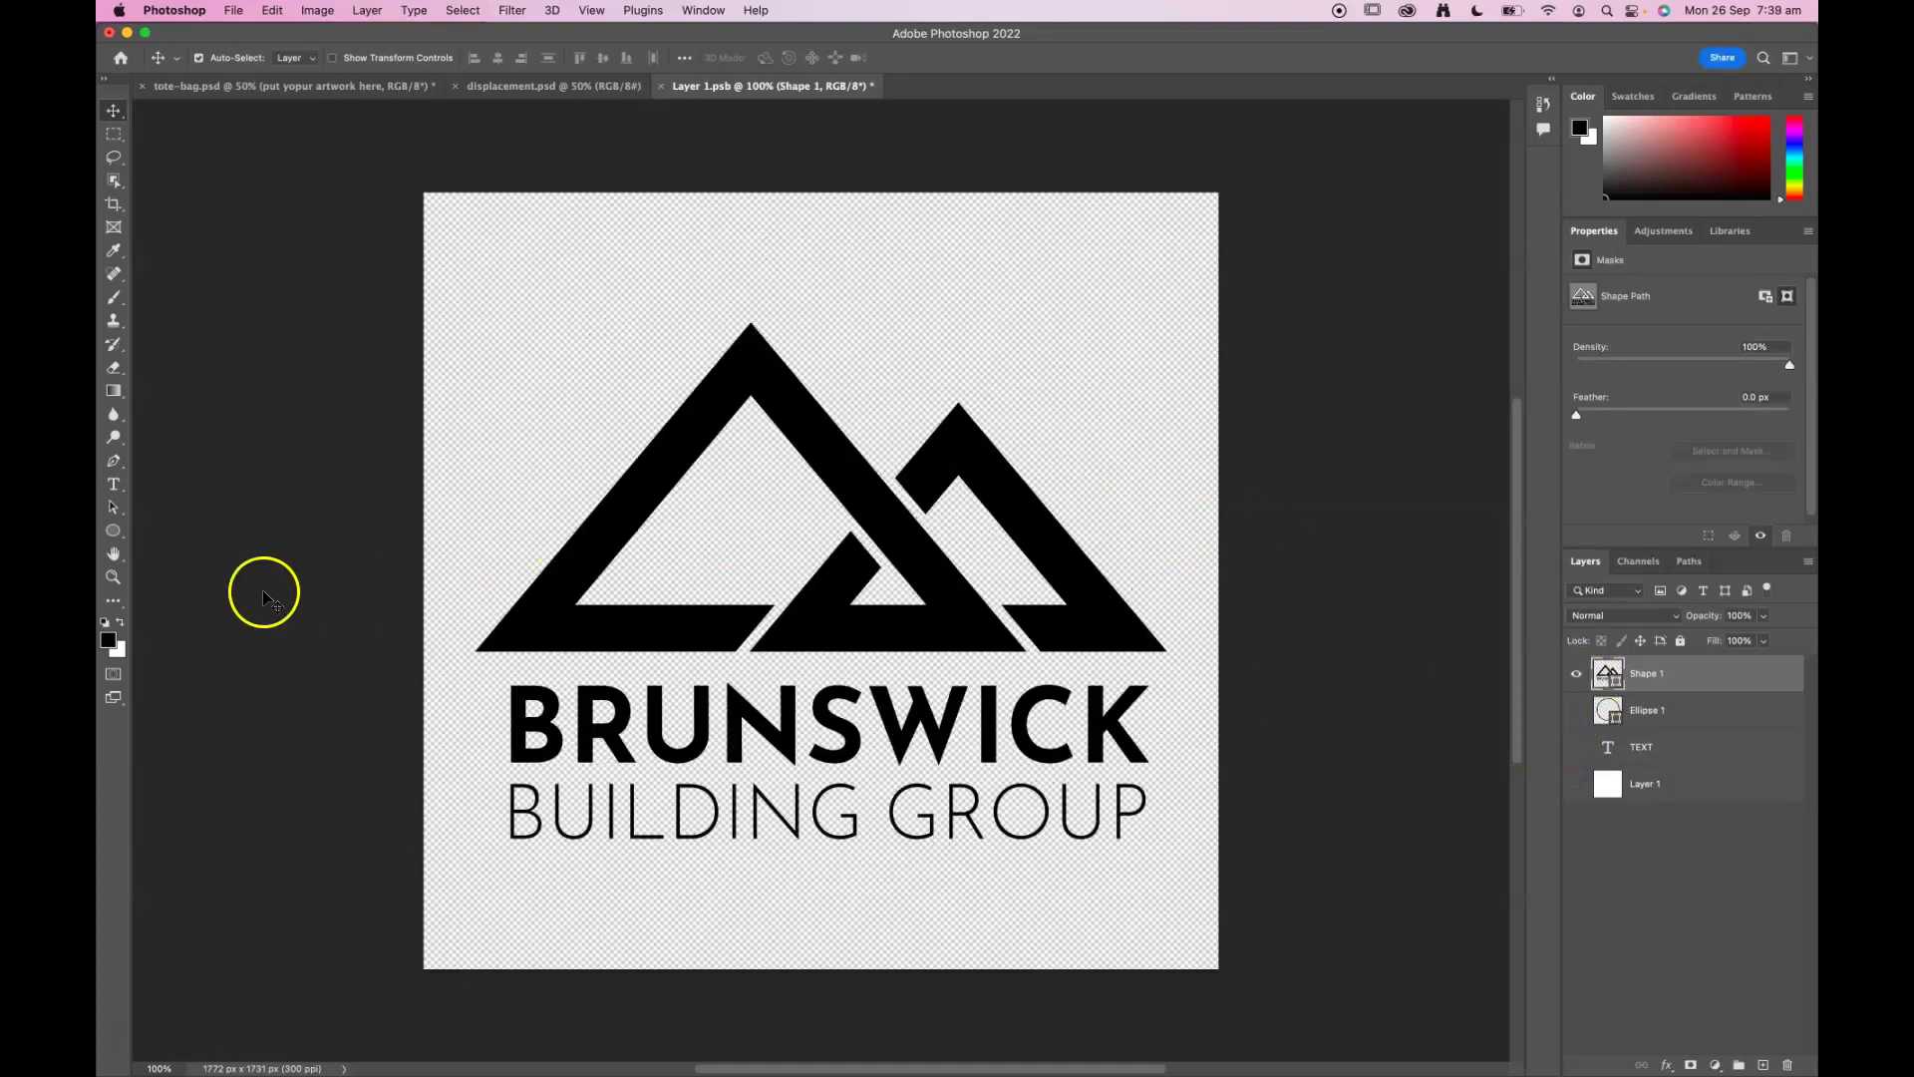
Step: Set the foreground colour to muted green #3f7258
left_click(108, 639)
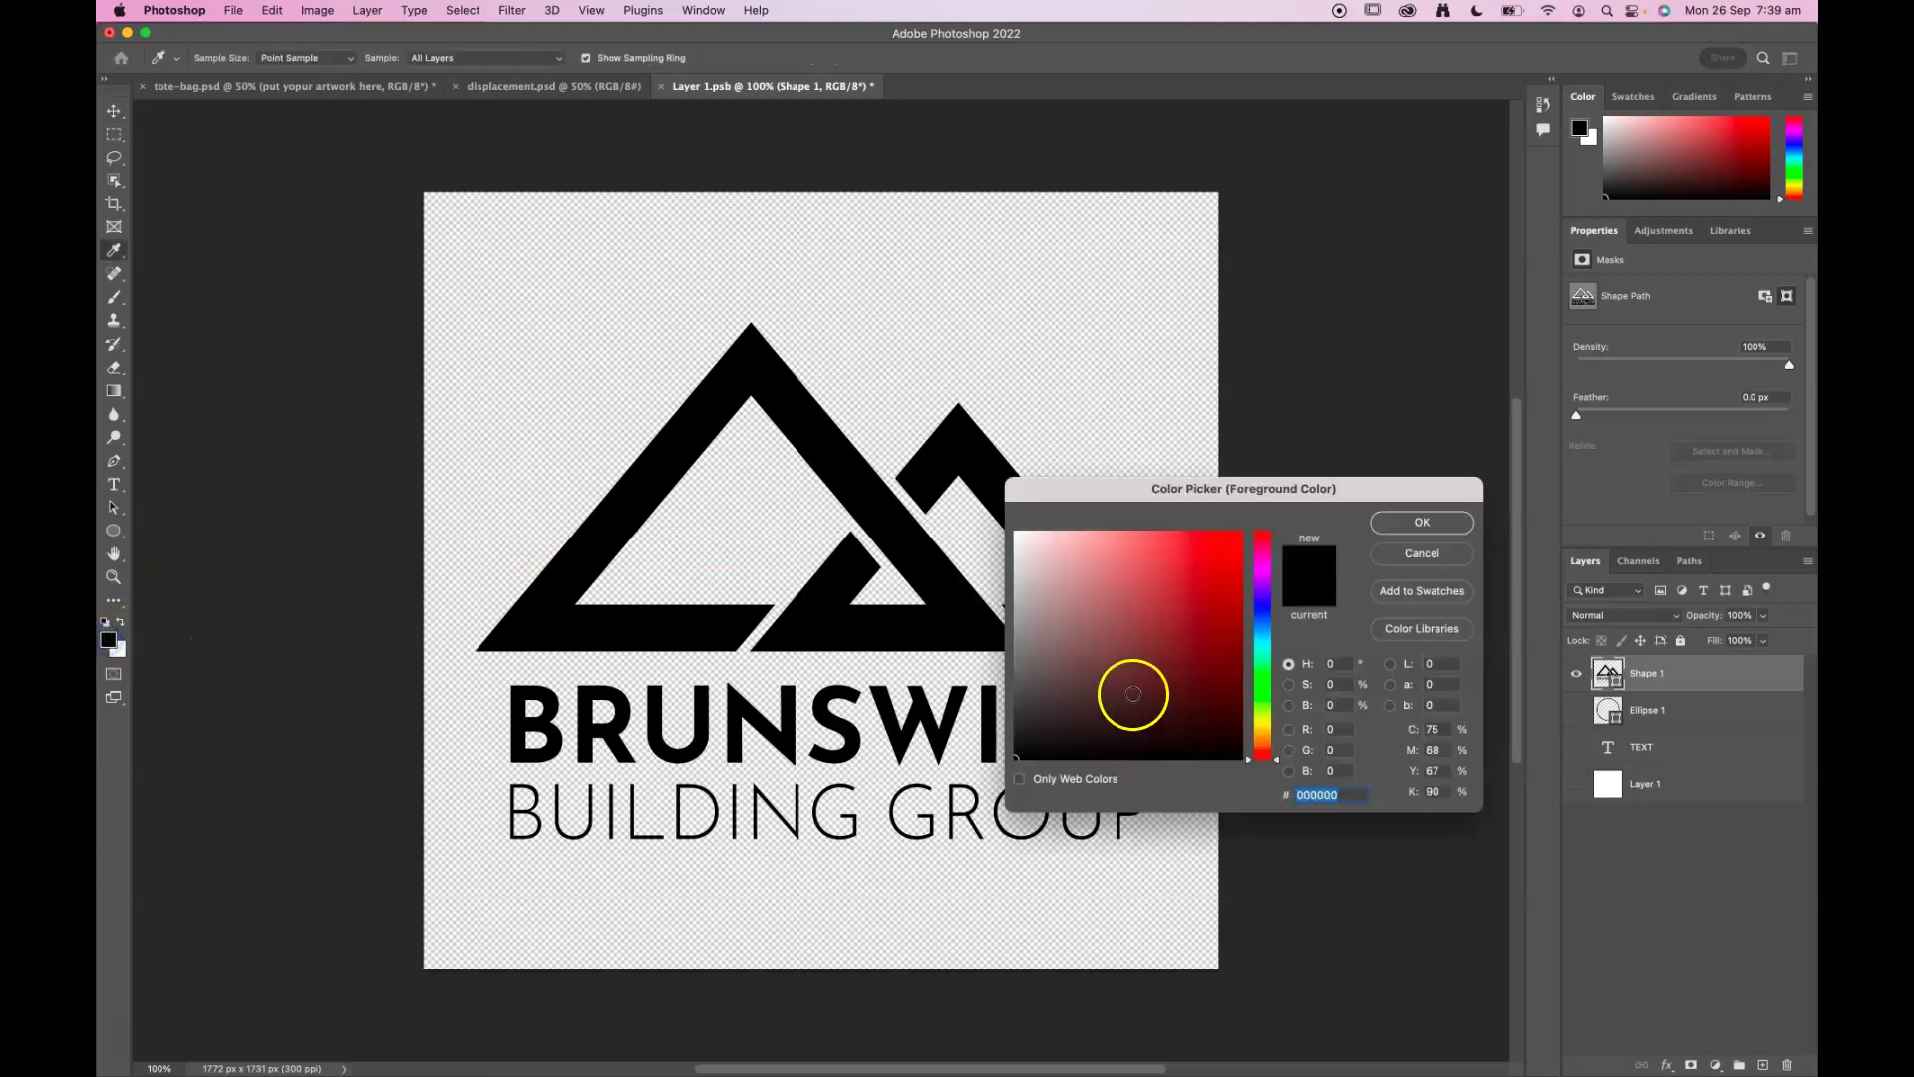
left_click_drag(1262, 624, 1266, 665)
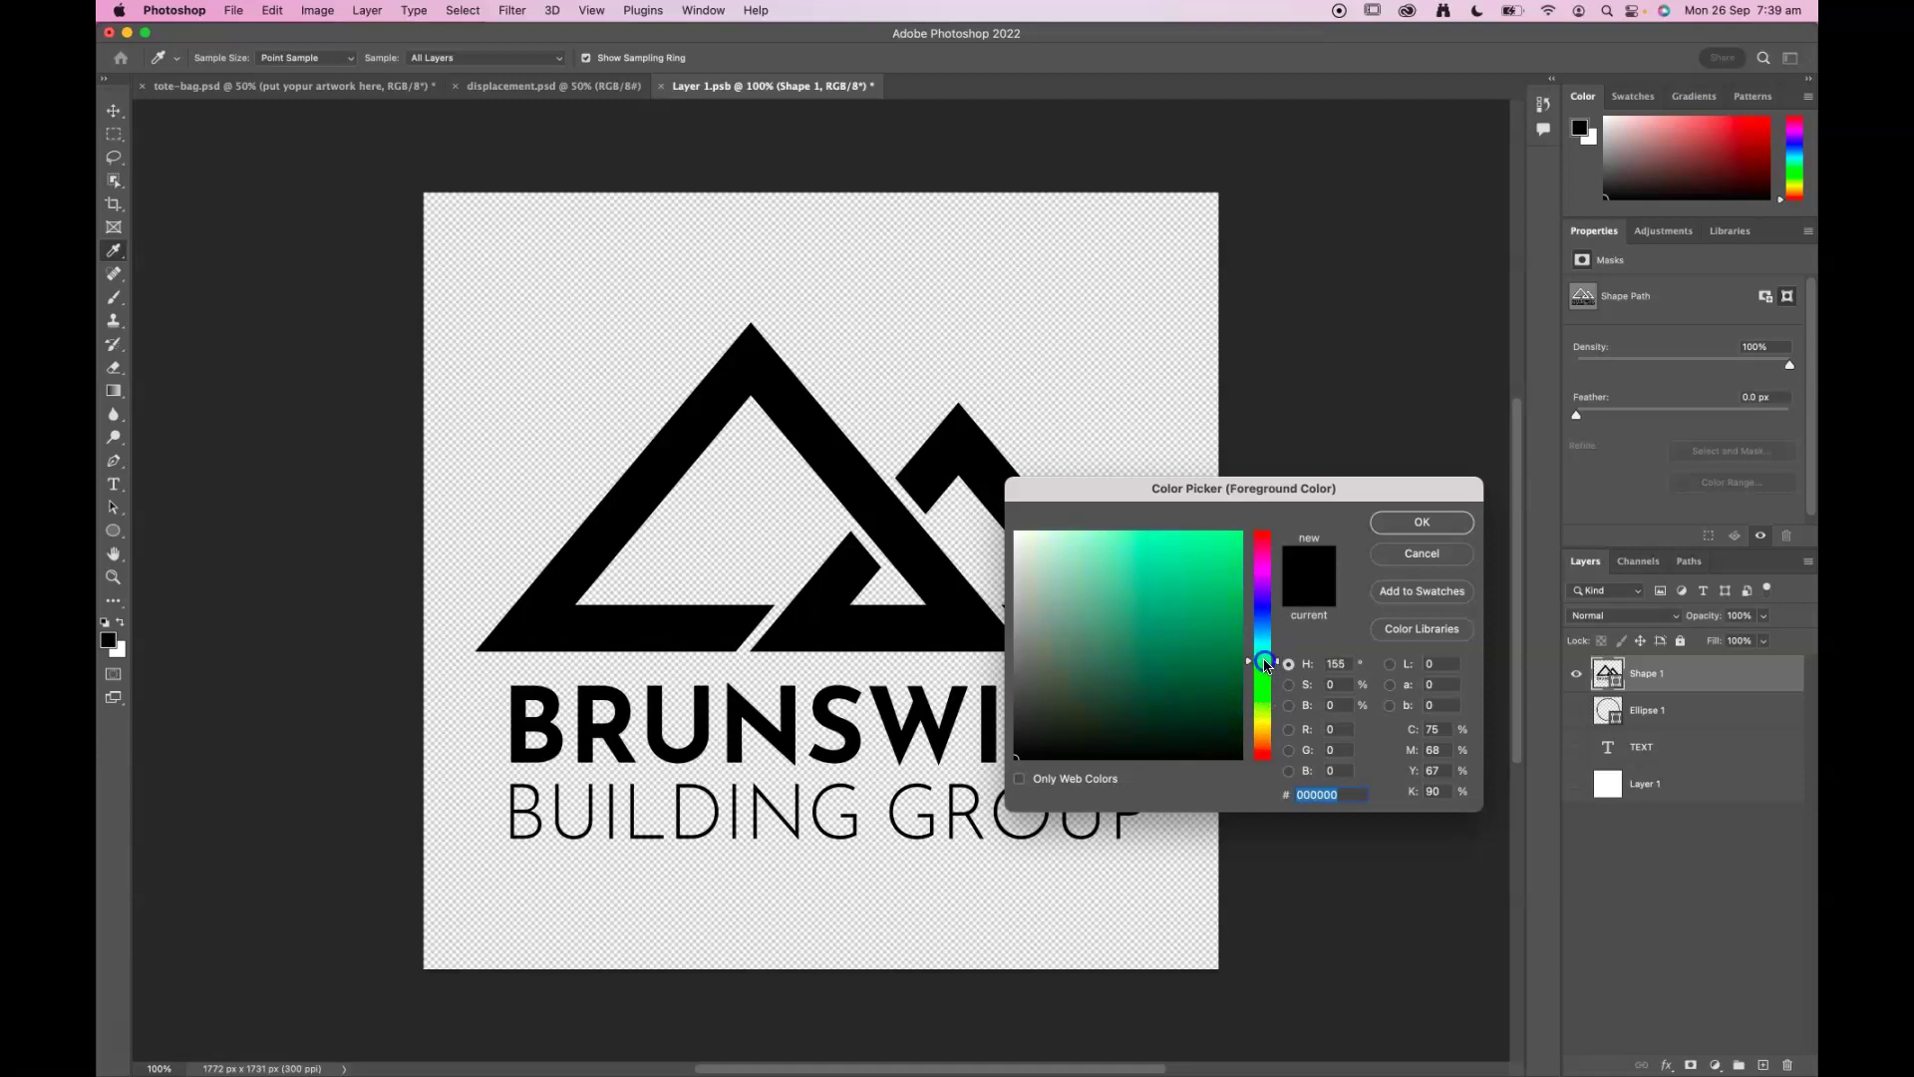
left_click_drag(1132, 598, 1117, 657)
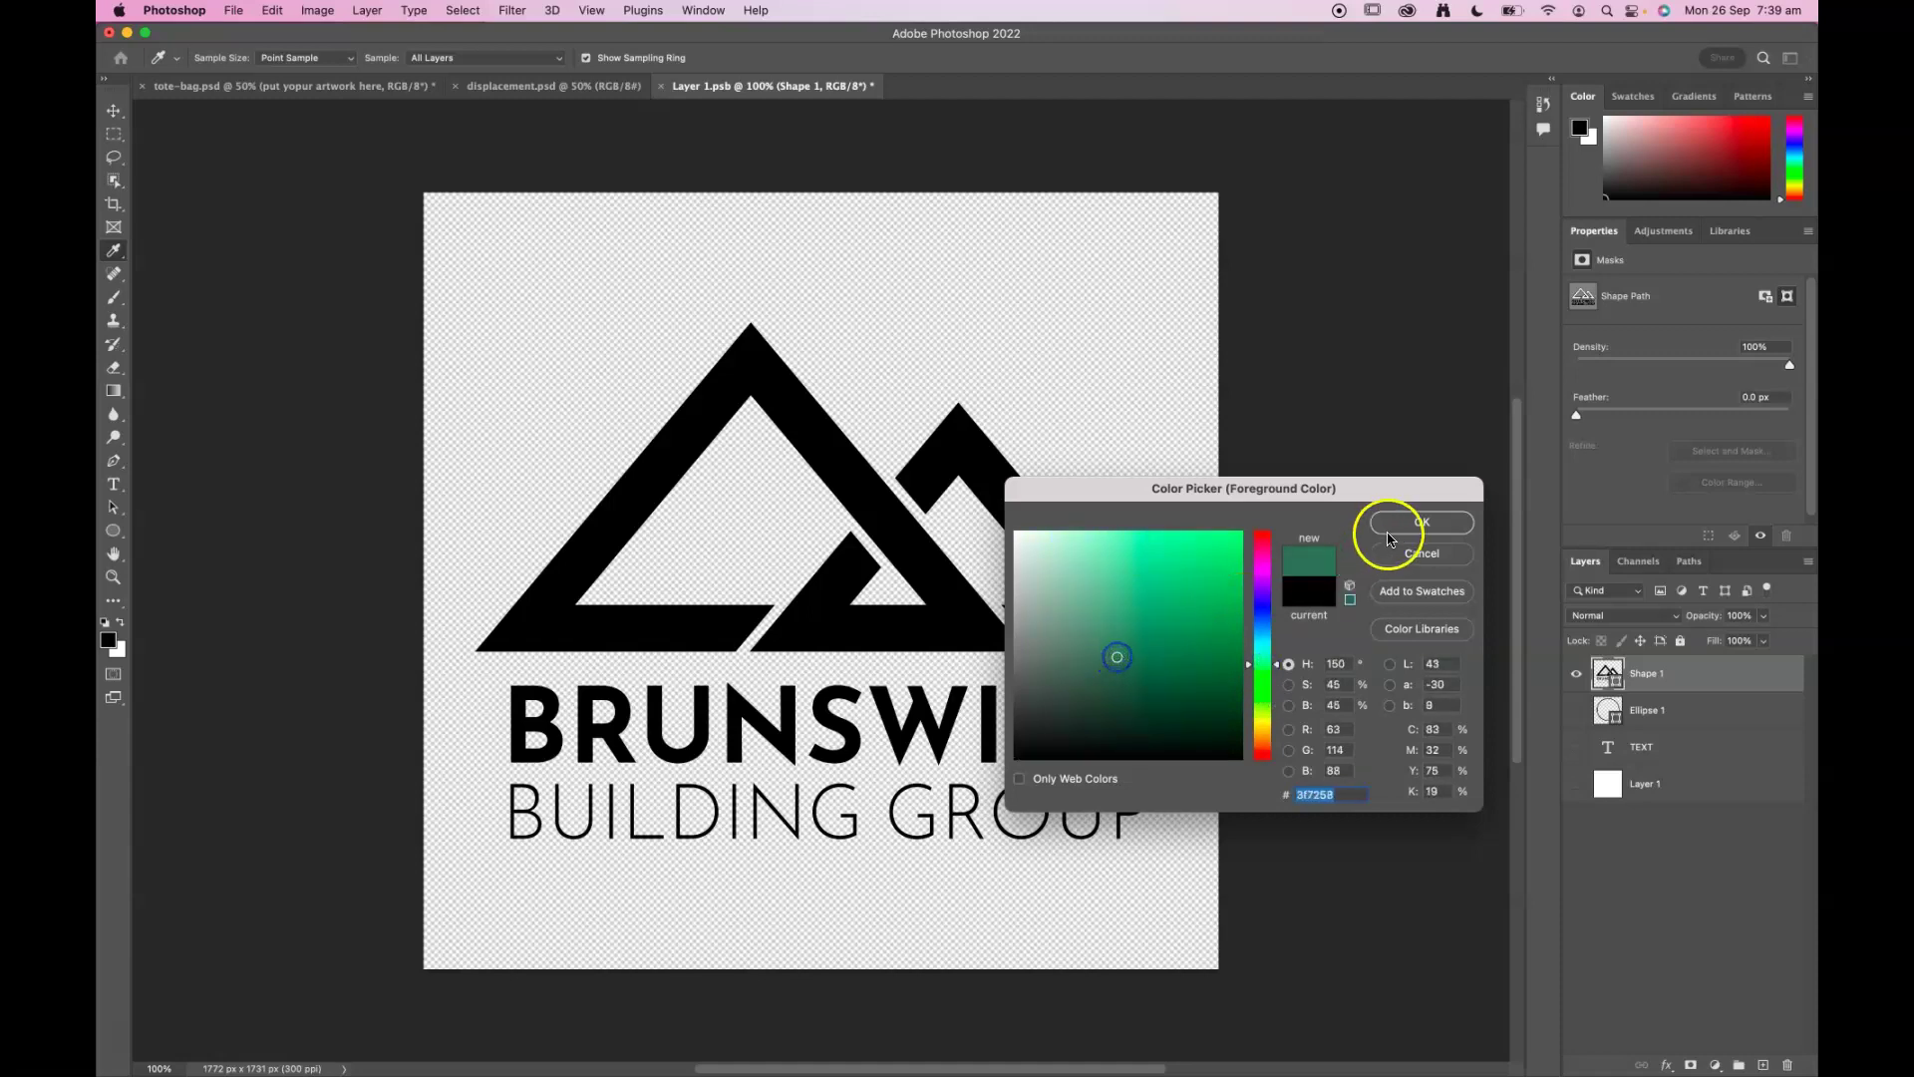
left_click(1422, 518)
Step: Recolour the pasted logo shape to green #447751 and save the smart object to update the artwork in tote-bag.psd
double_click(1605, 673)
left_click_drag(1268, 613, 1266, 674)
mouse_move(1133, 555)
left_mouse_down()
mouse_move(1095, 618)
mouse_move(1112, 646)
left_mouse_up()
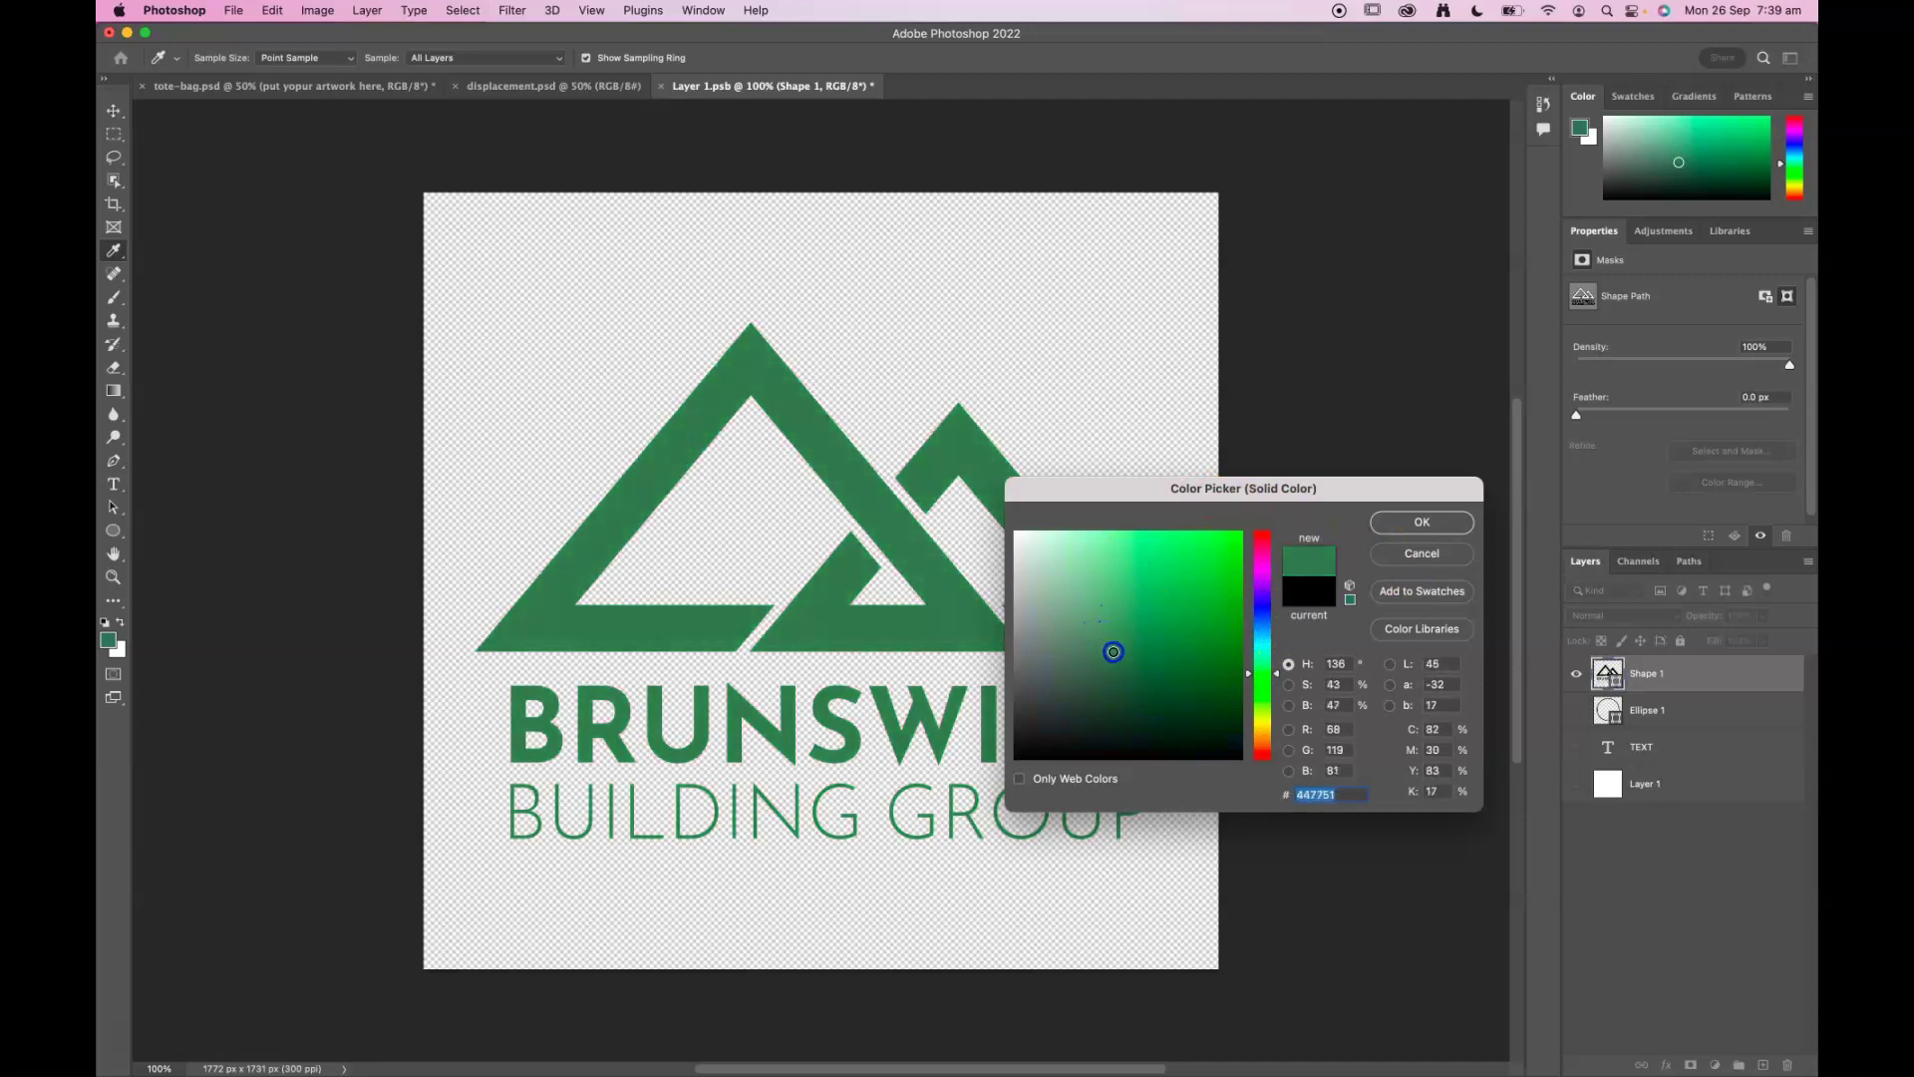
left_click(1401, 522)
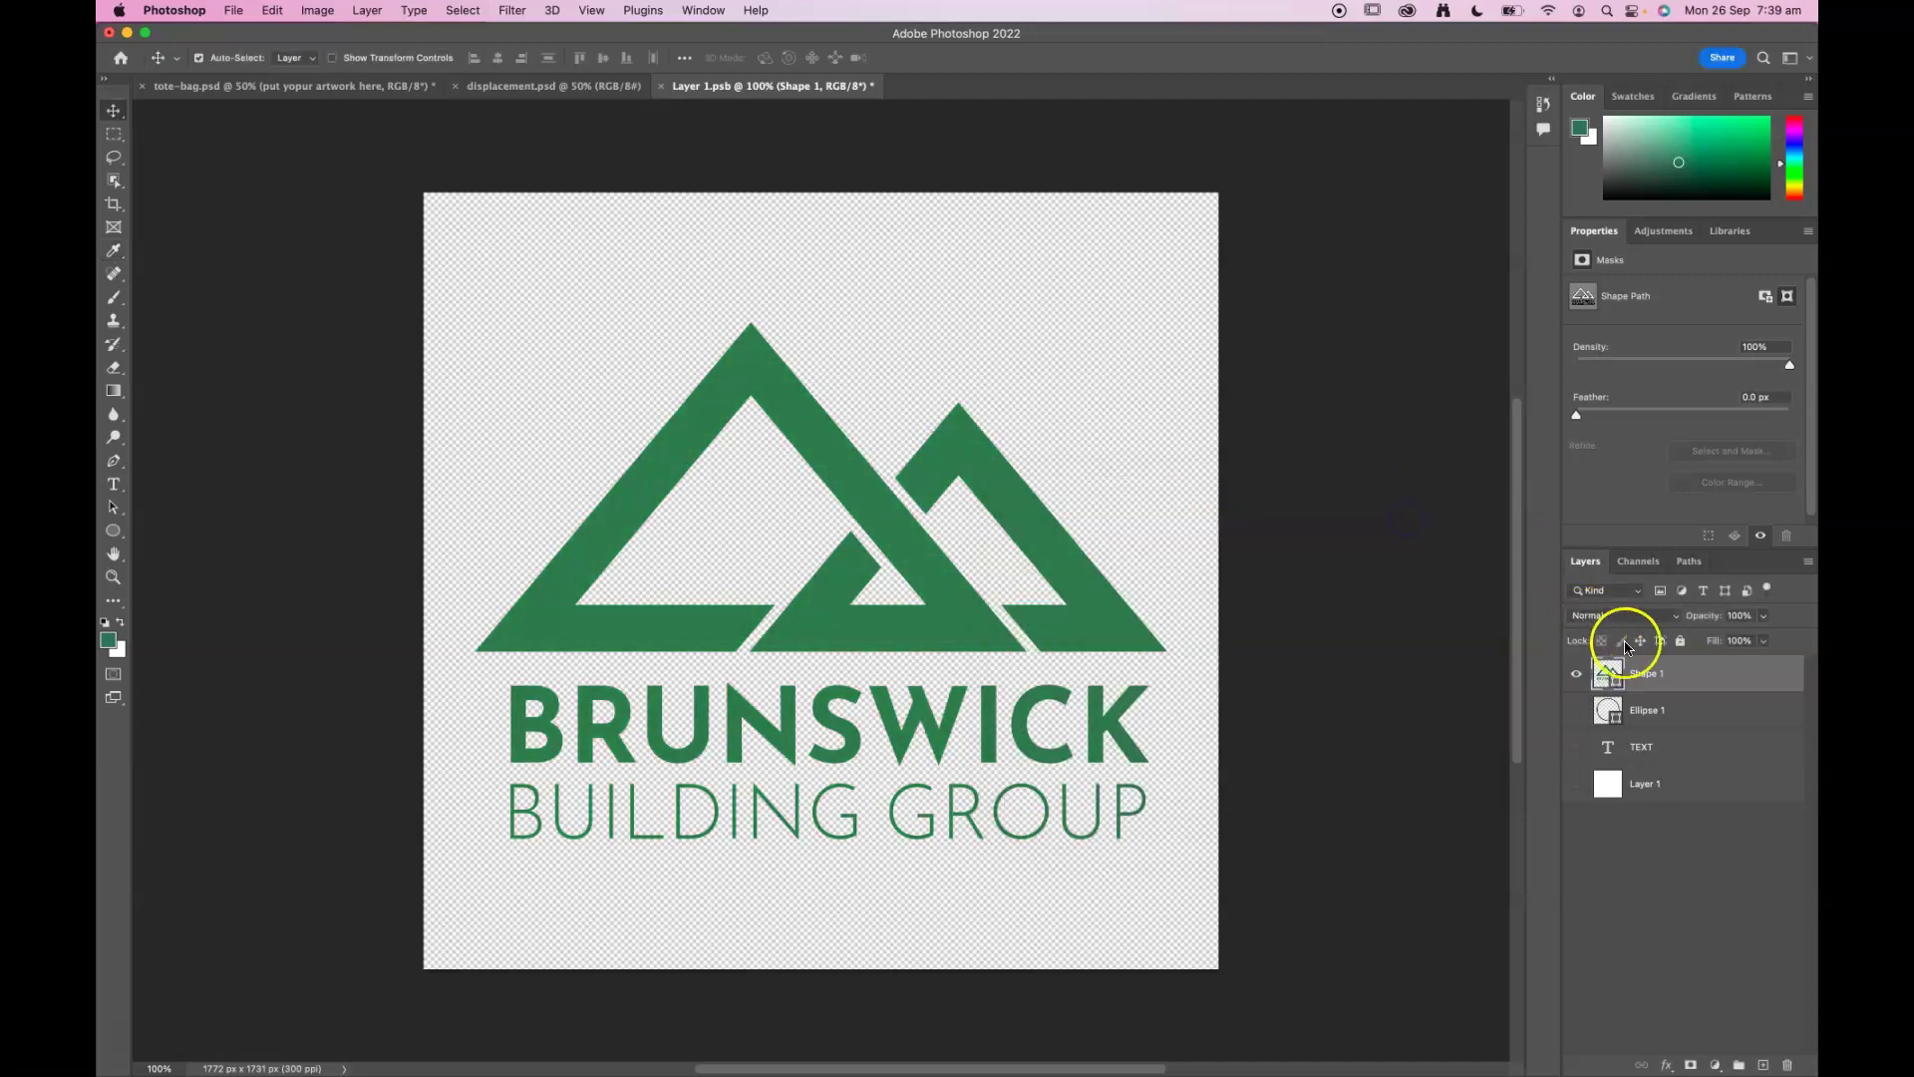
key("super+s")
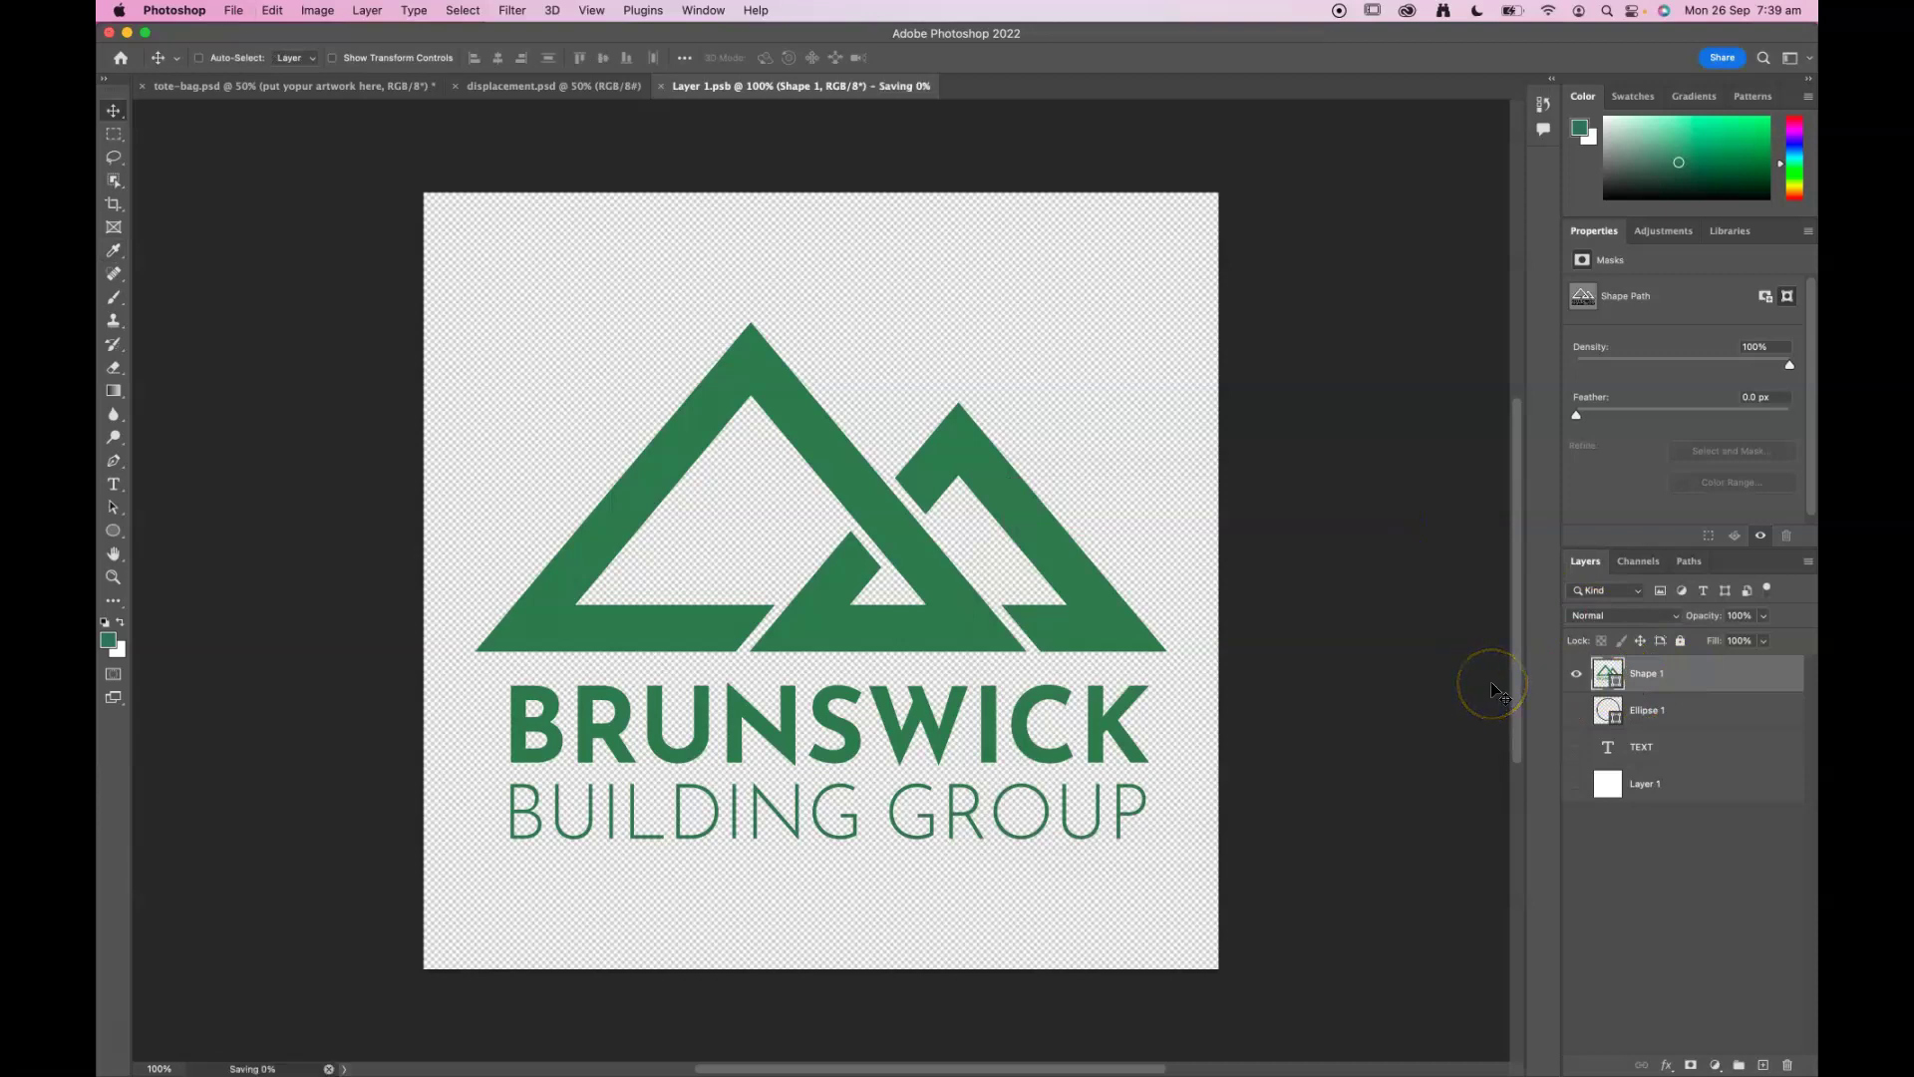
left_click(327, 92)
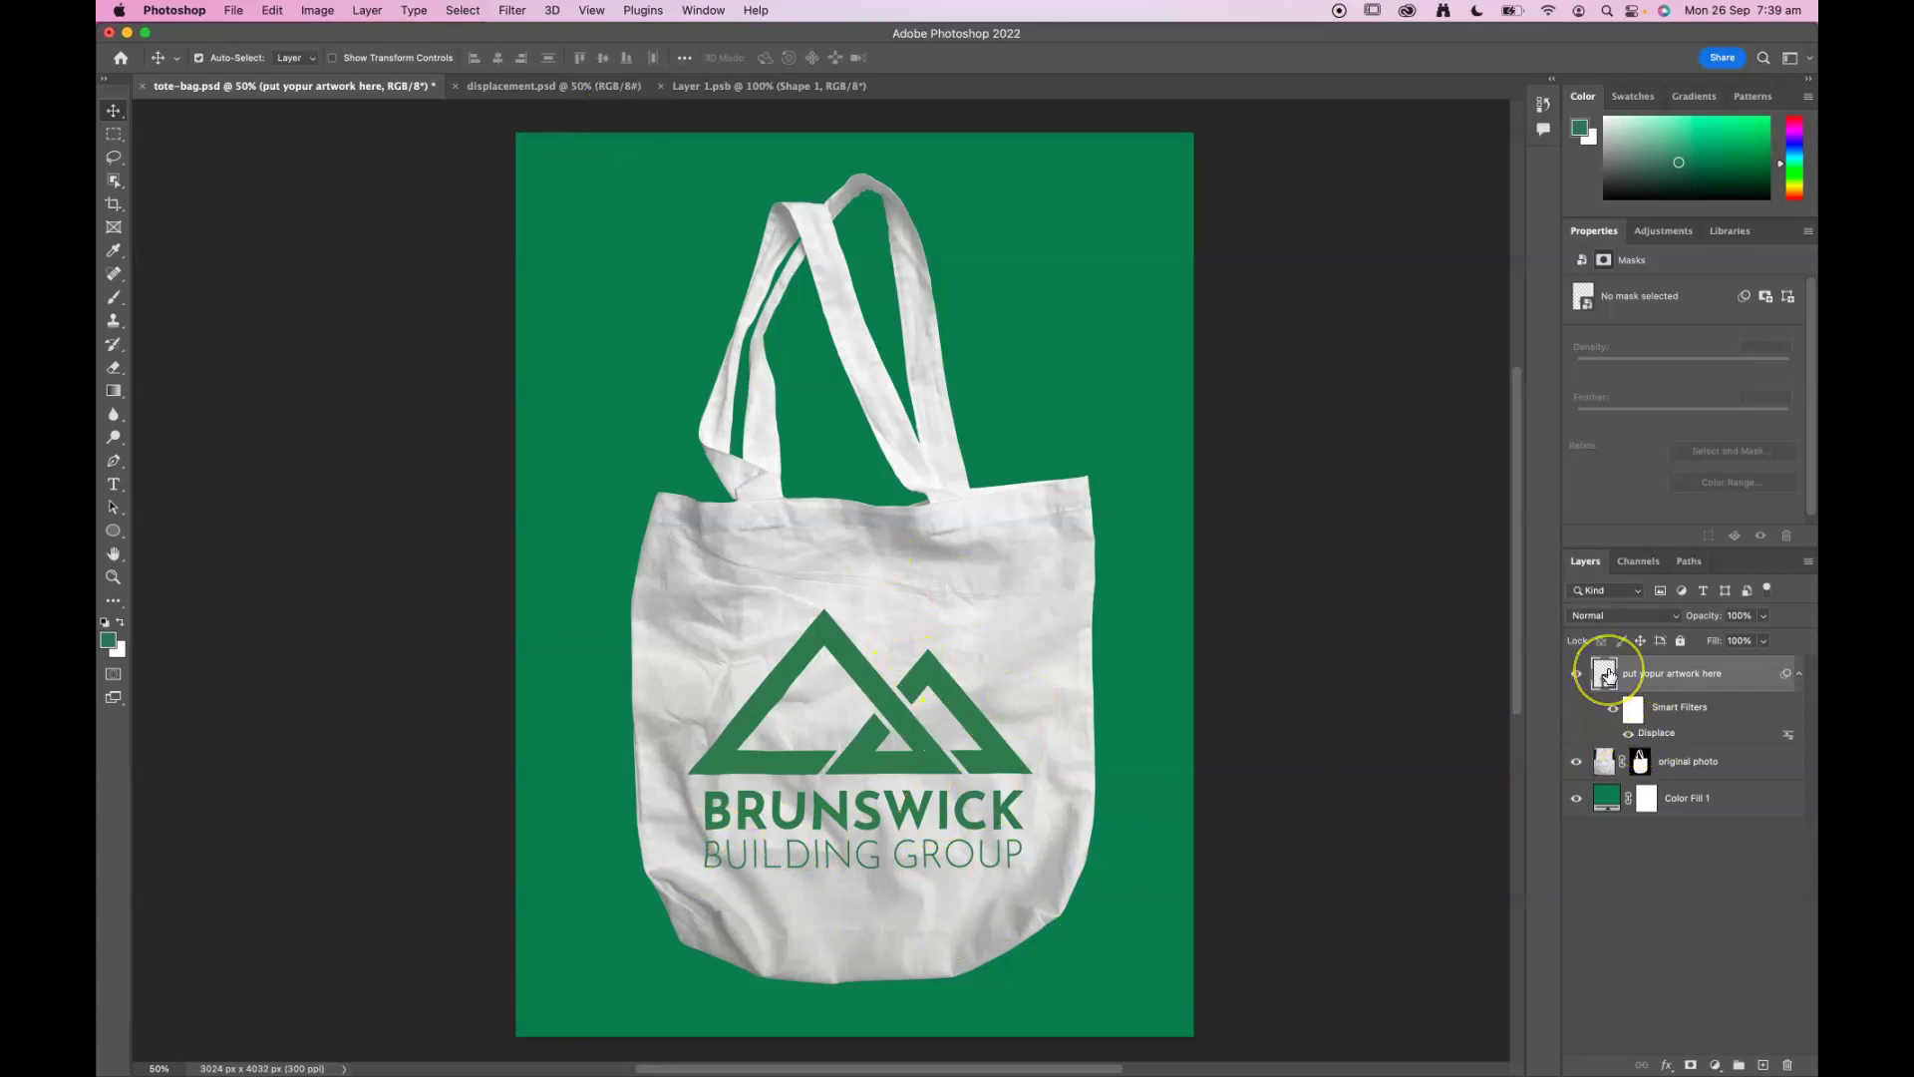
Step: Move the logo higher inside the artwork smart object, scale it to about 81%, and save it to update tote-bag.psd
double_click(1607, 673)
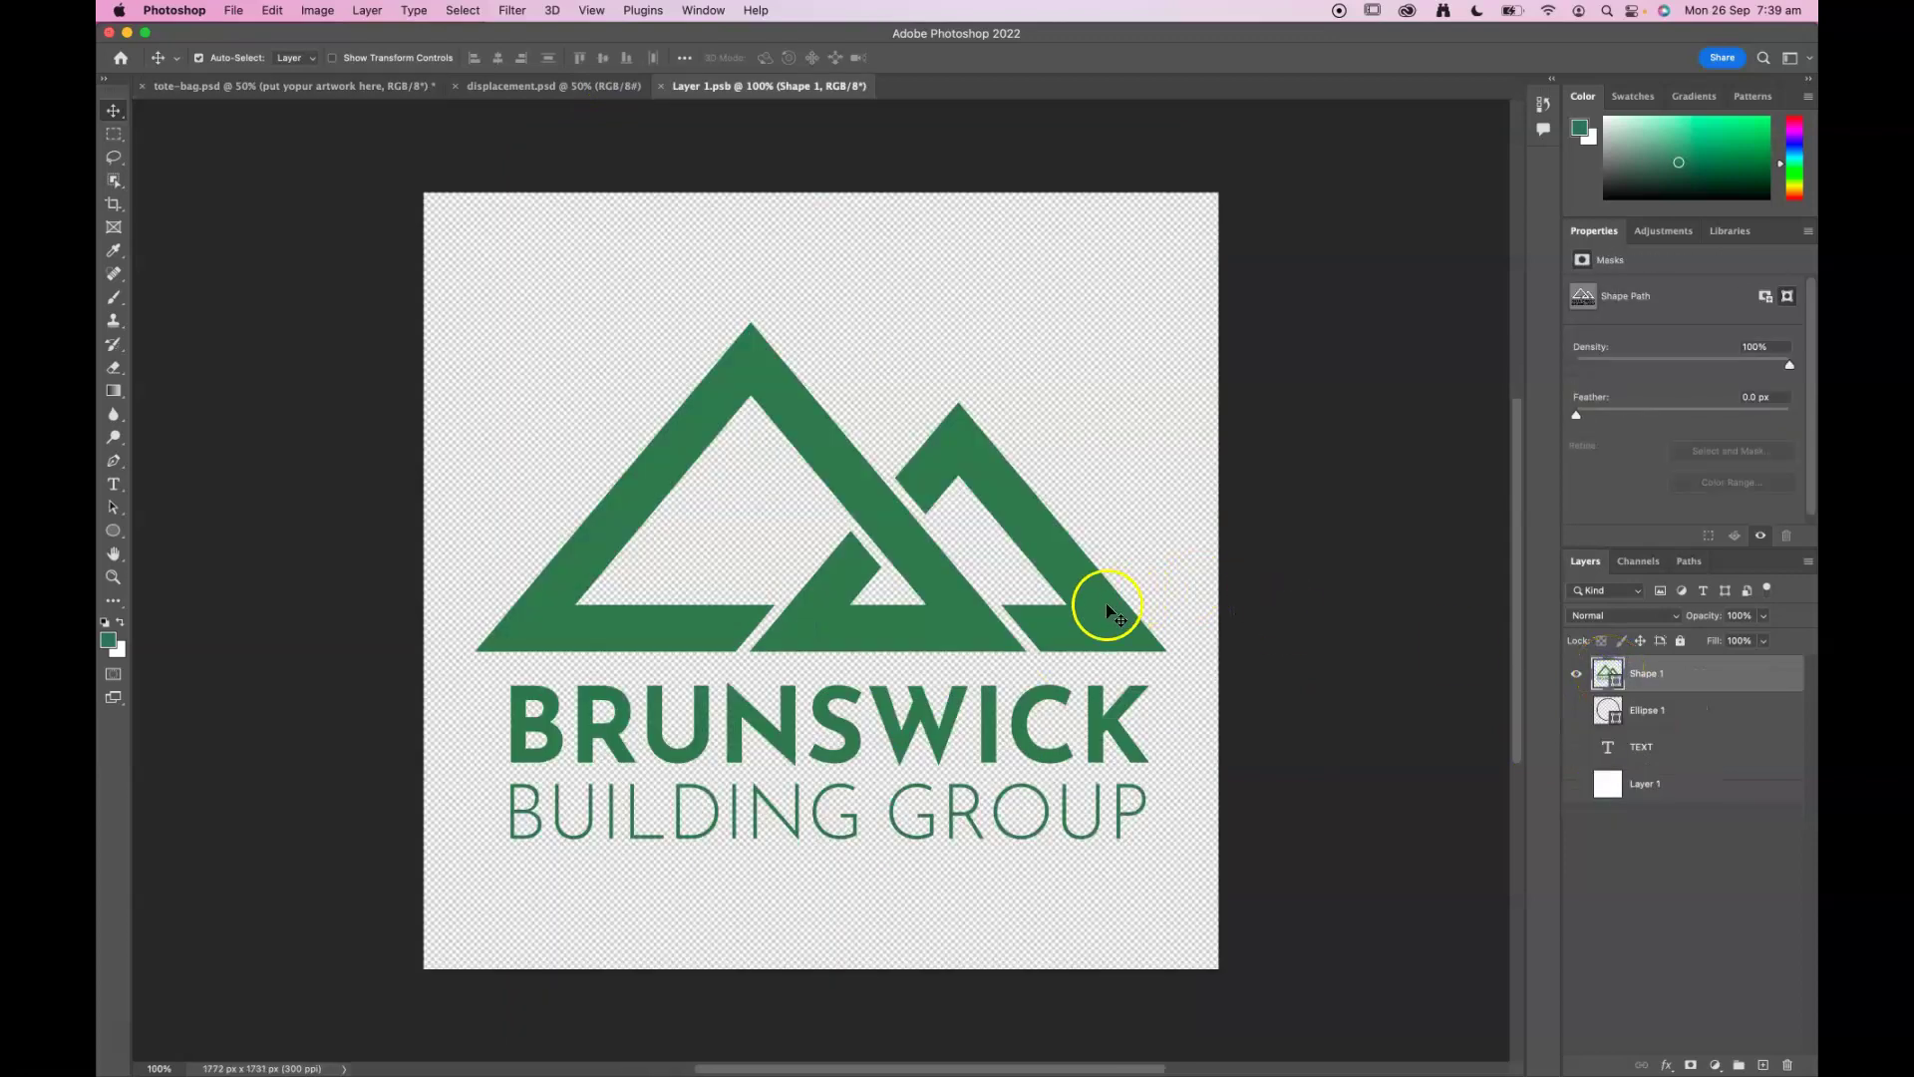
left_click_drag(1106, 613, 1091, 515)
key("ctrl+t")
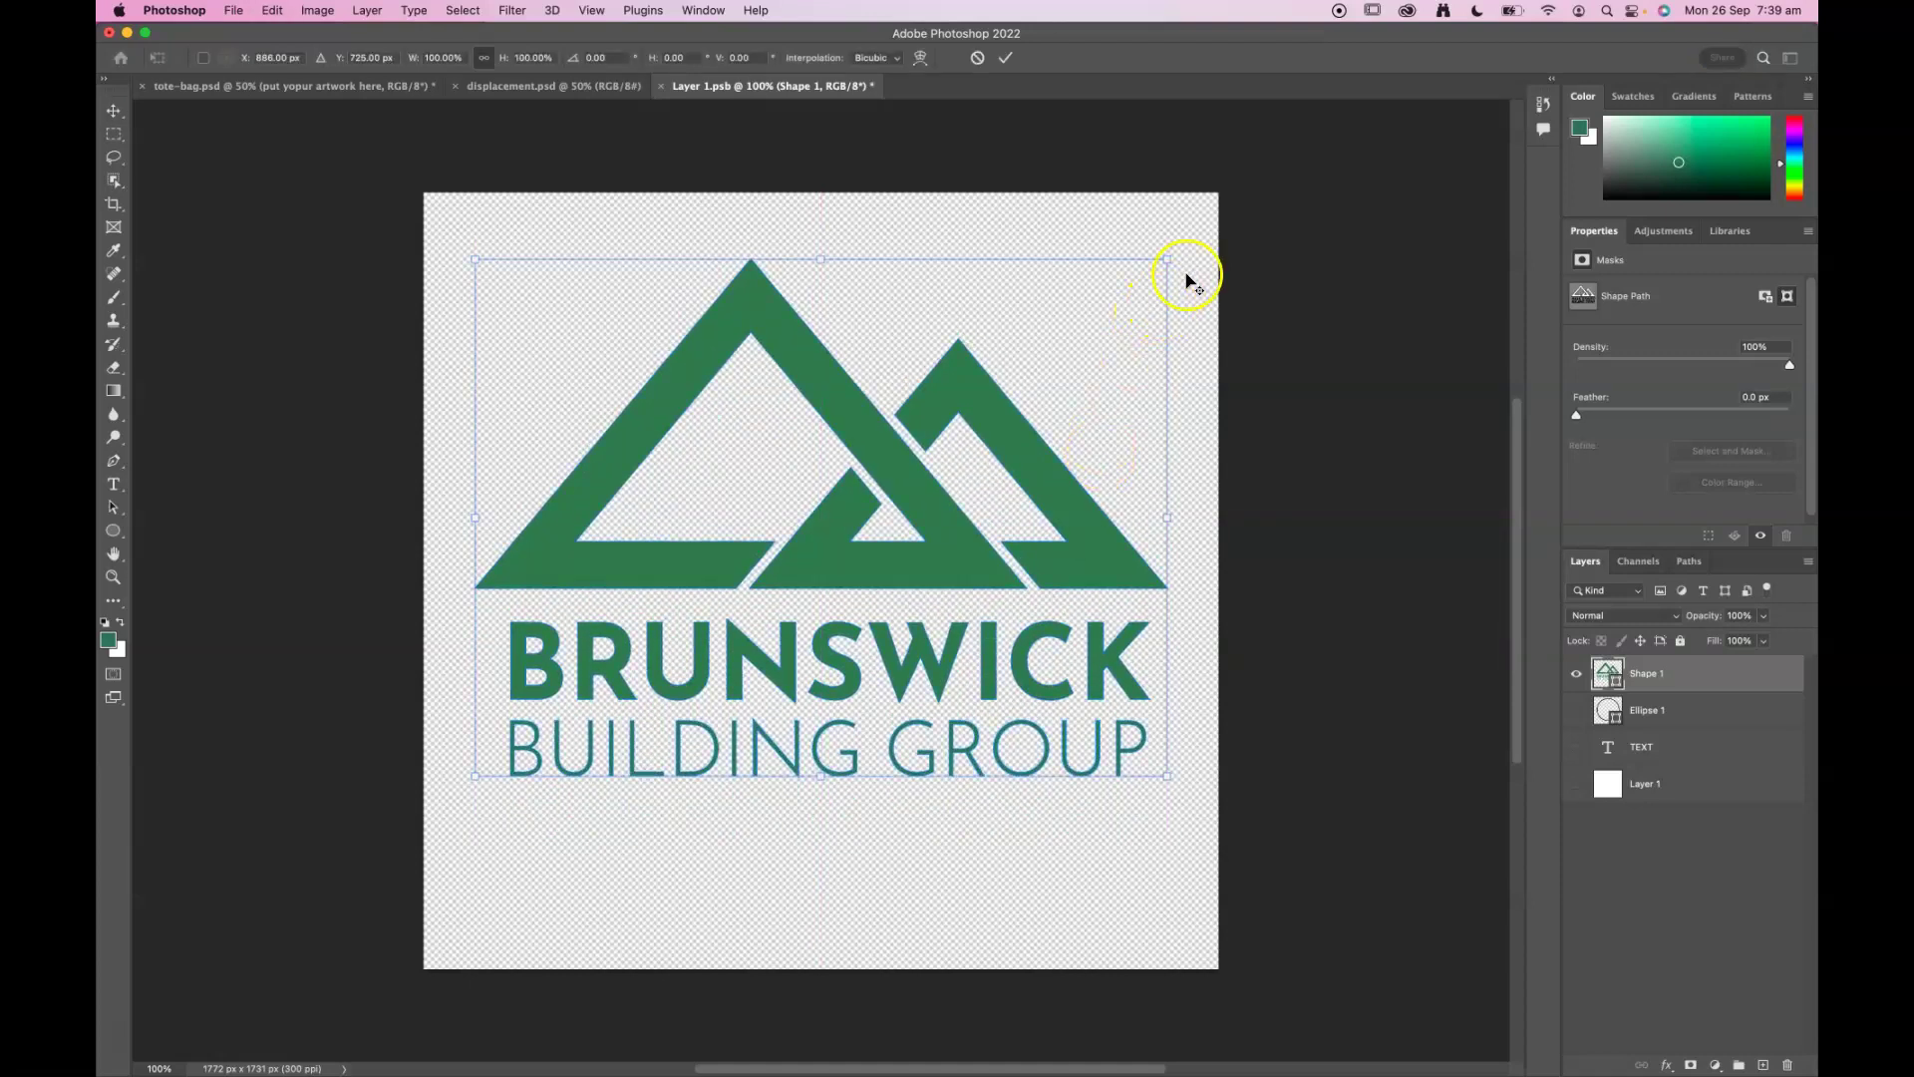
left_click_drag(1169, 260, 1124, 337)
left_click_drag(1032, 482, 1021, 491)
key("super+s")
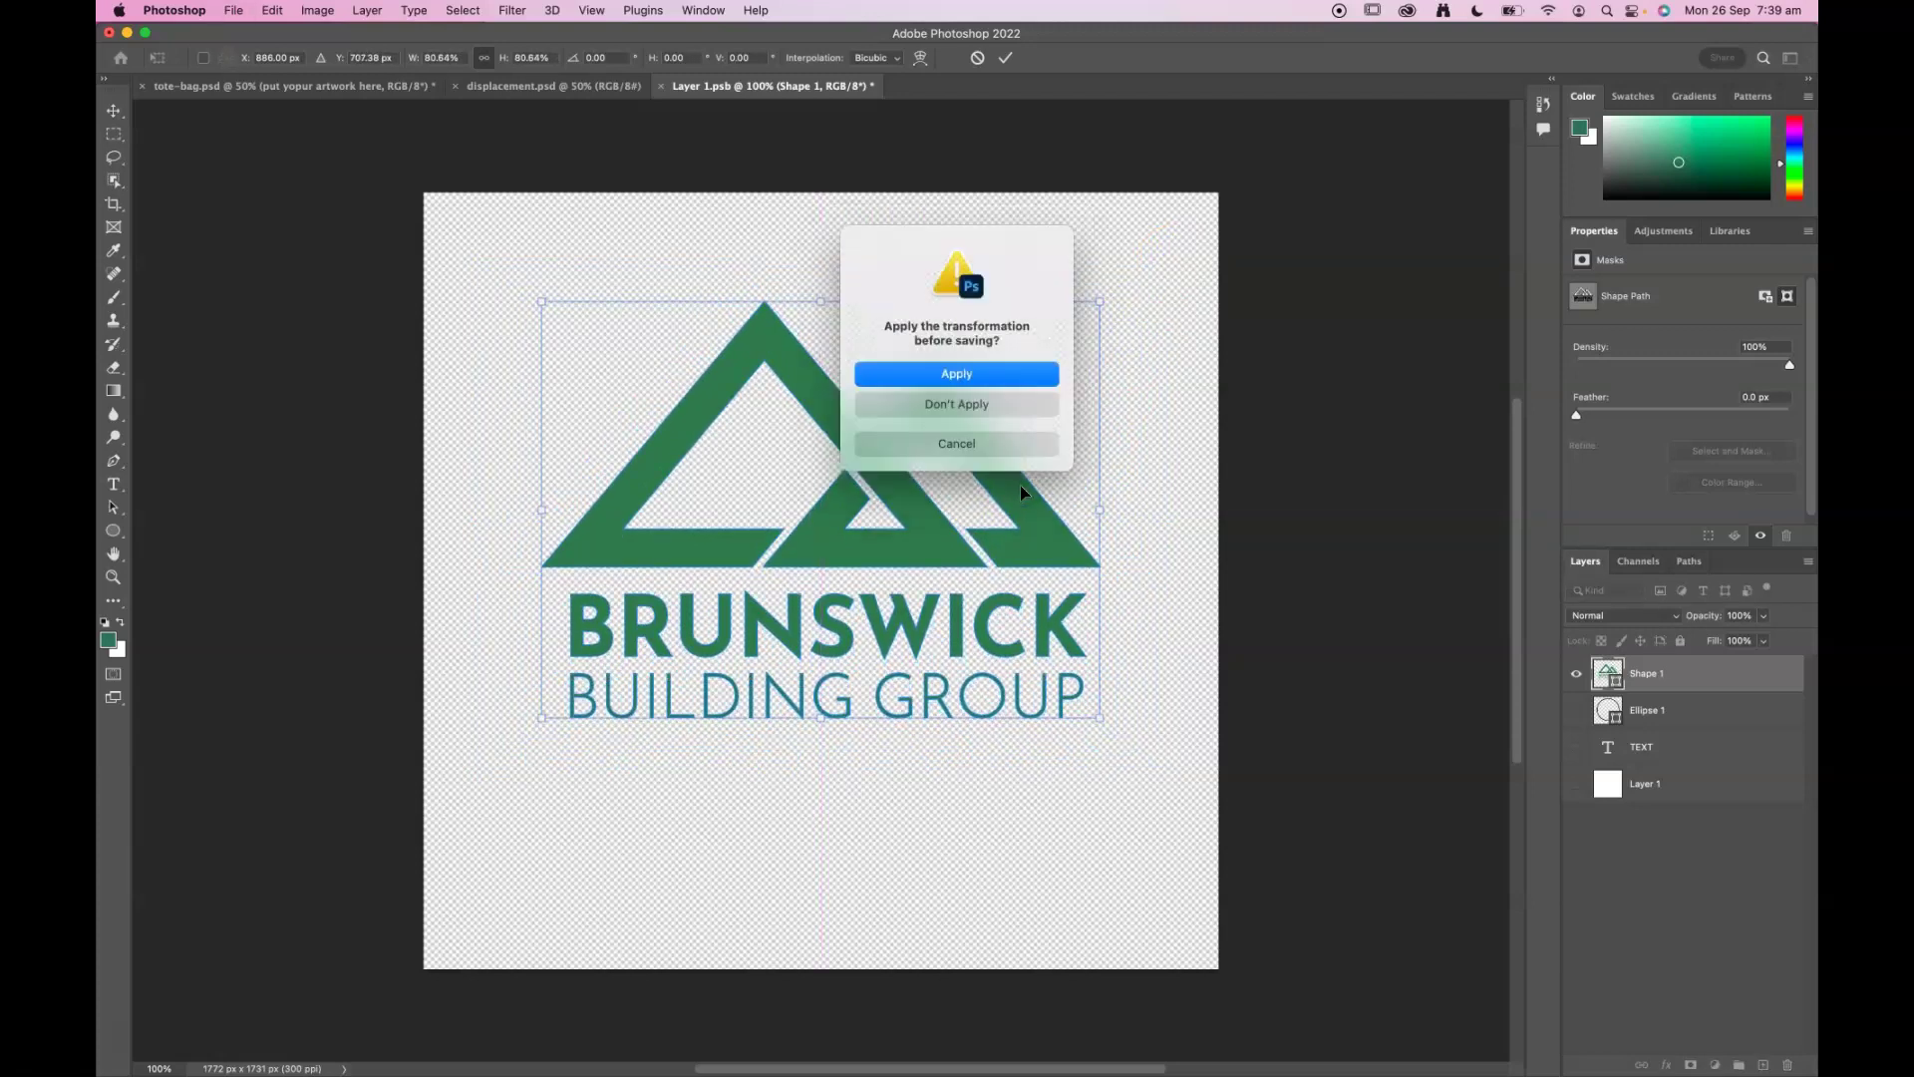
left_click(1013, 375)
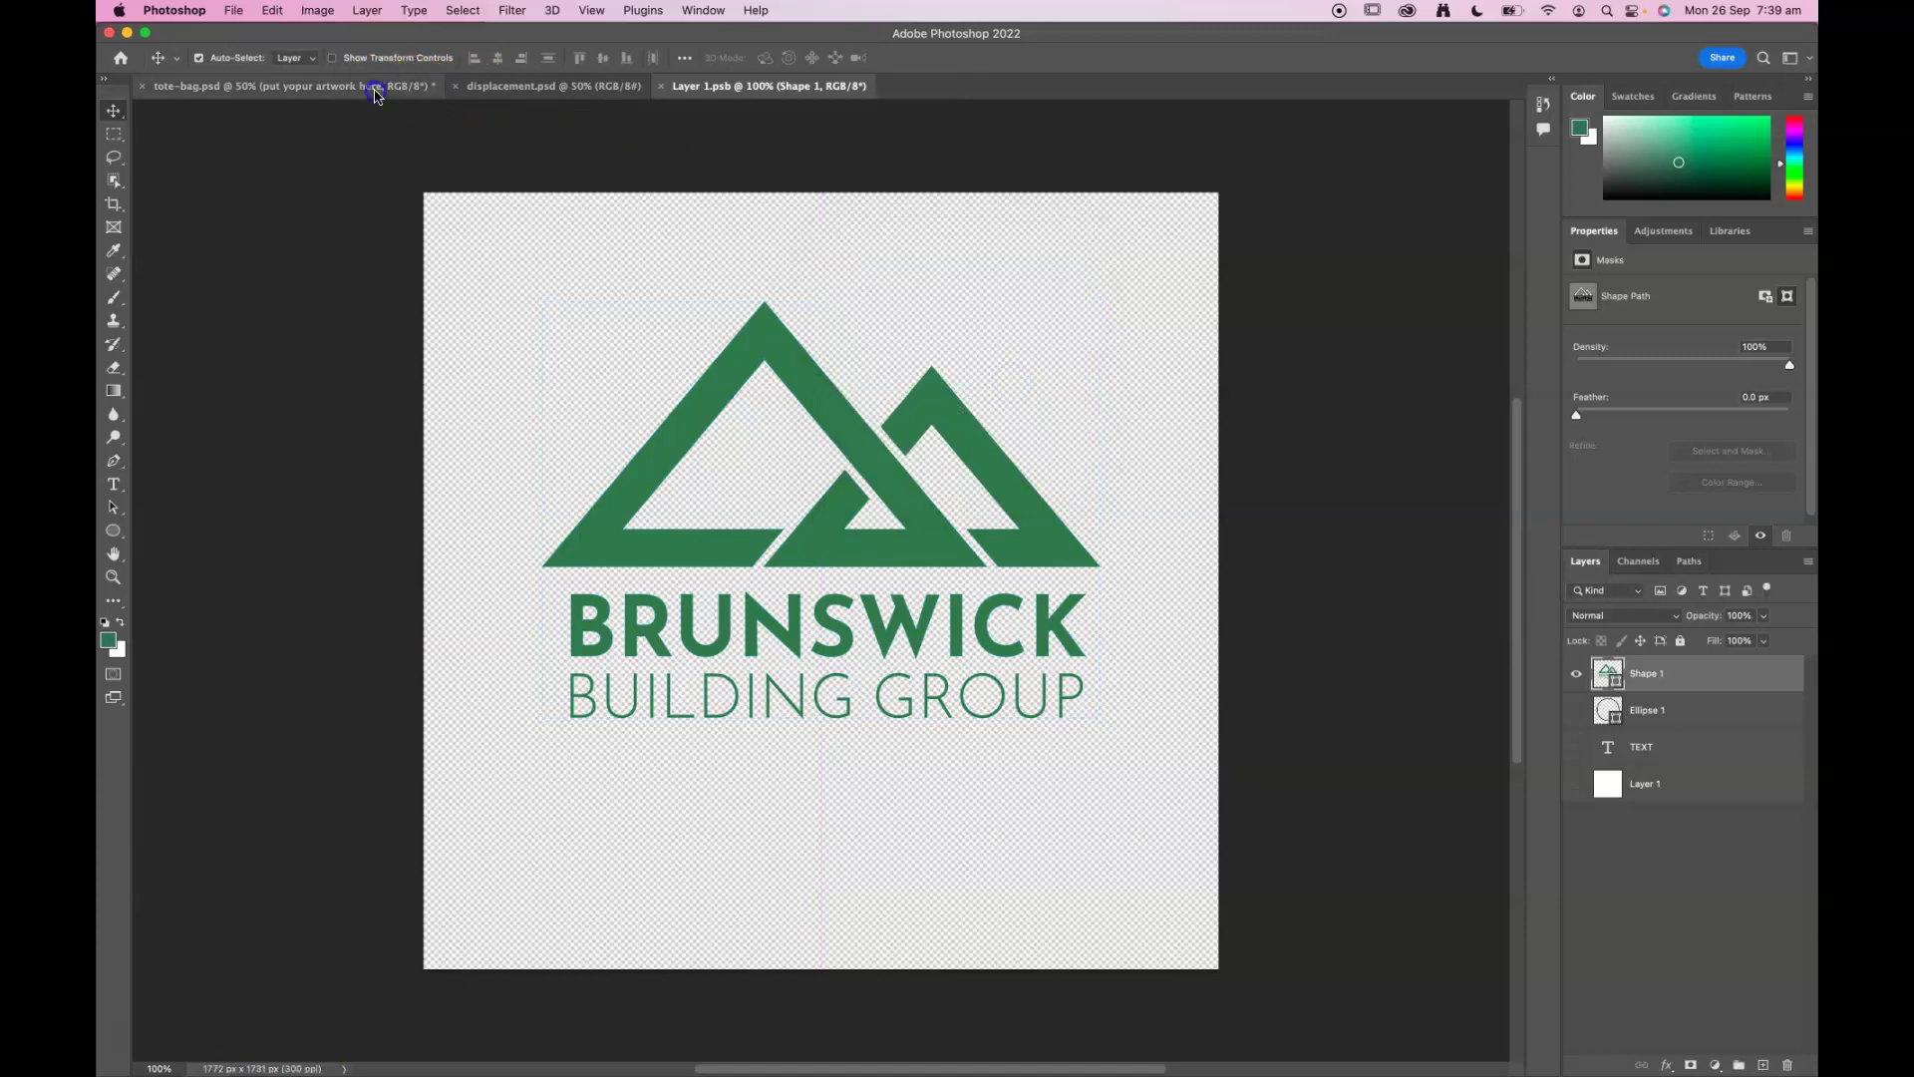
left_click(376, 86)
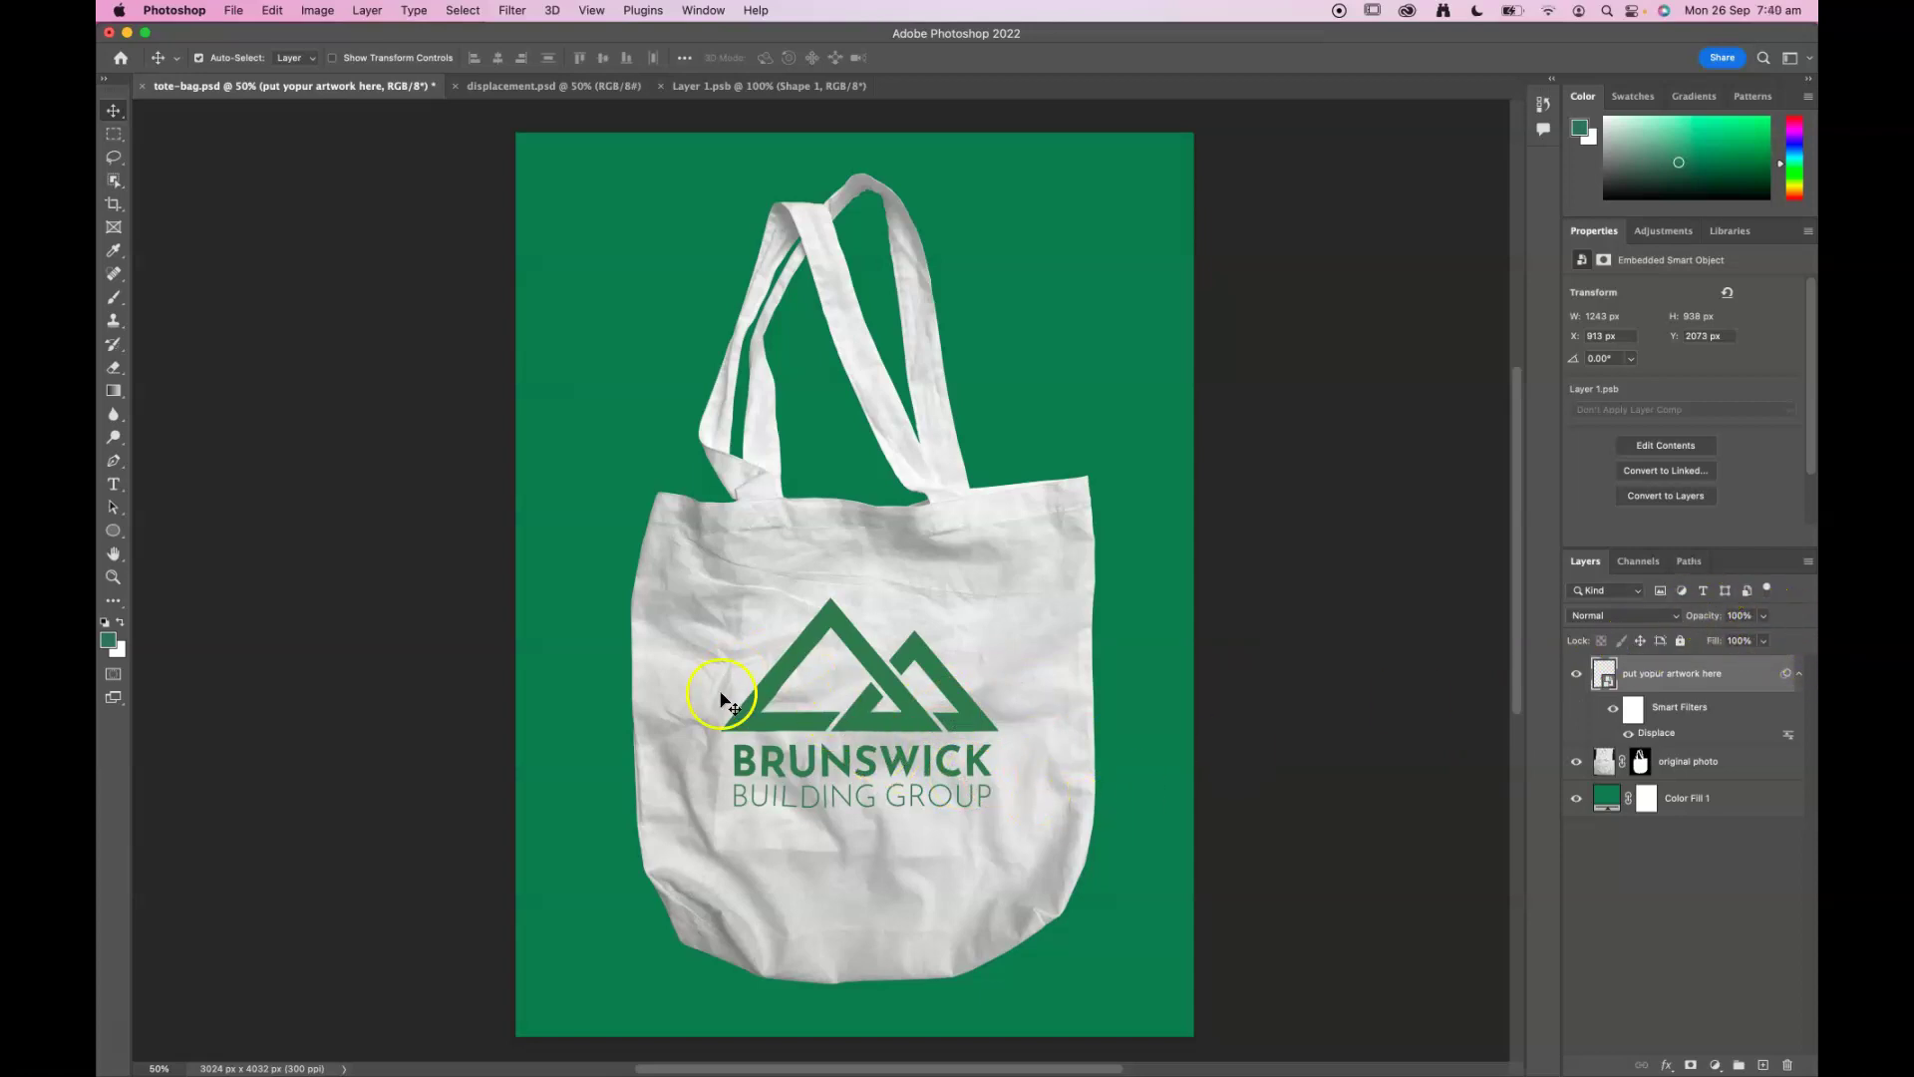
Step: Try a lower opacity on the artwork layer, restore it to 100%, and set the layer's blend mode to Multiply
left_click(1763, 616)
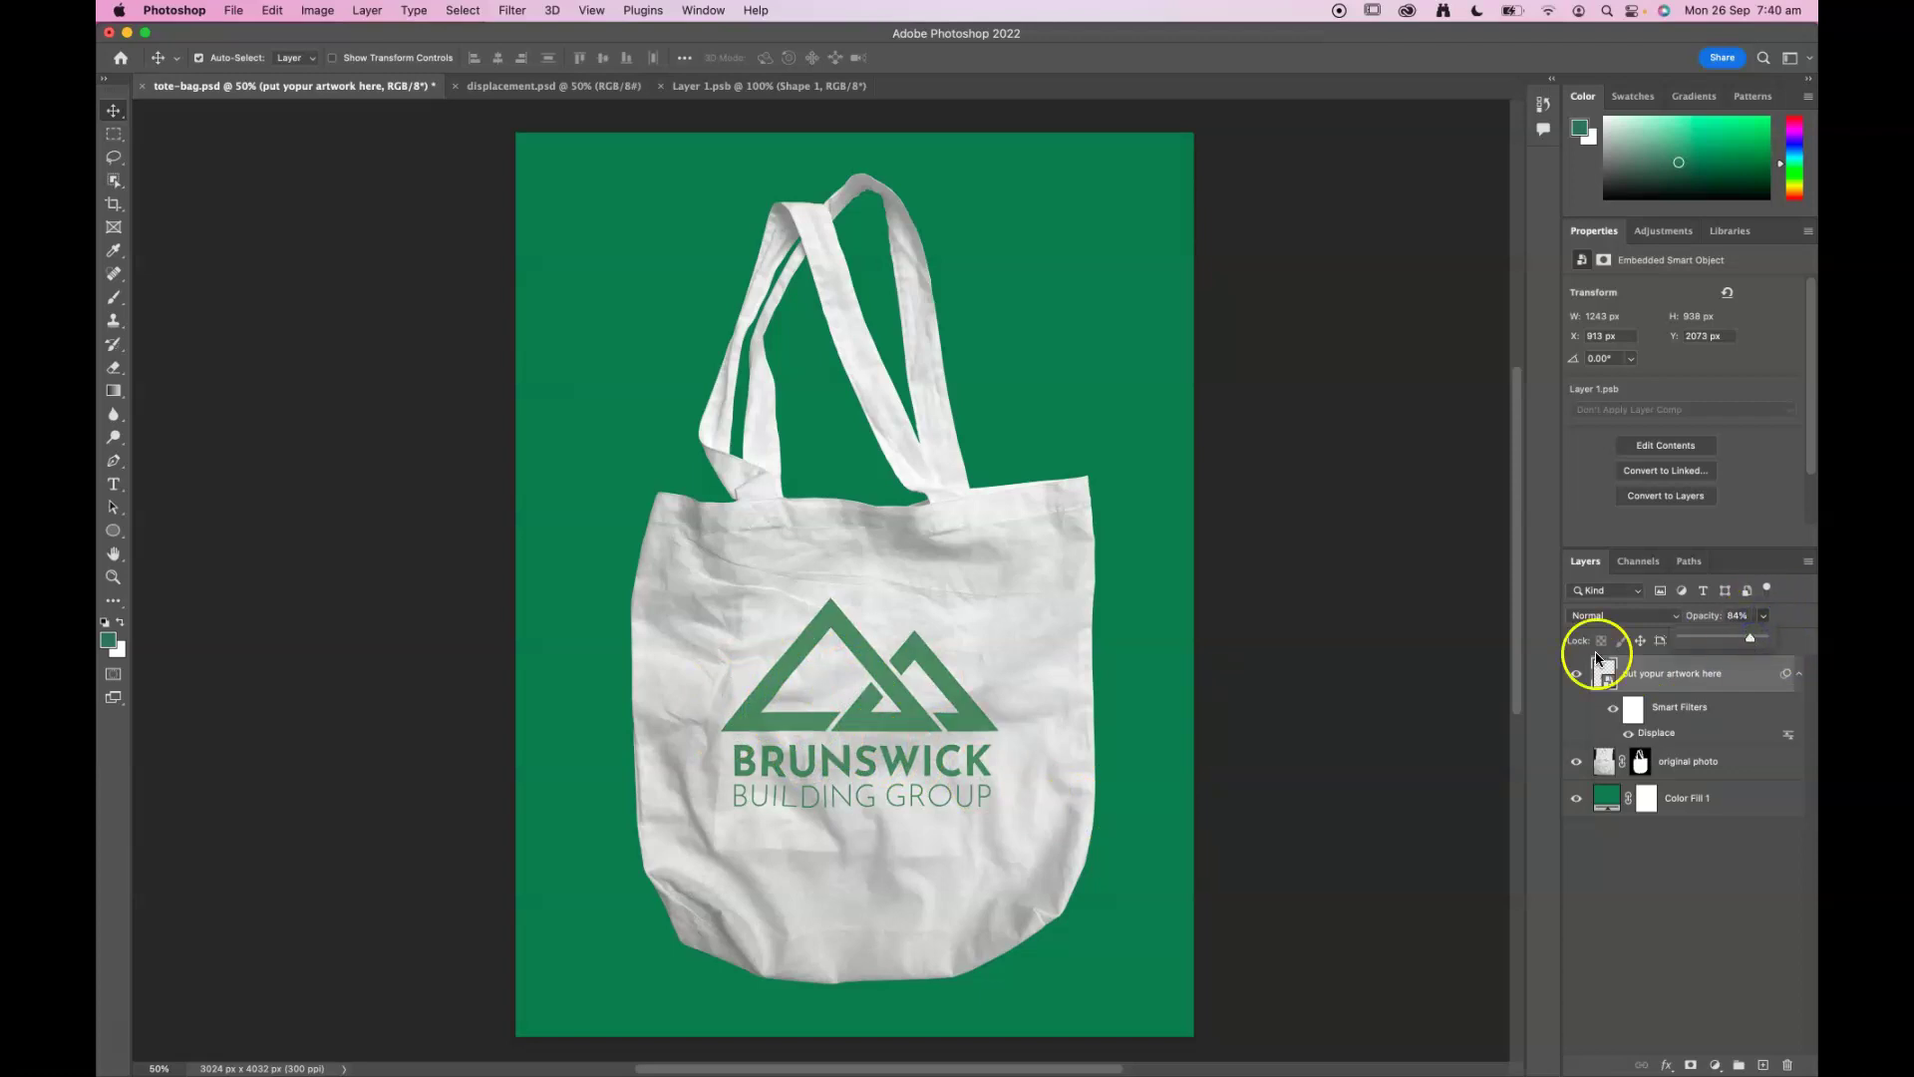
left_click_drag(1751, 638, 1810, 636)
left_click(1630, 619)
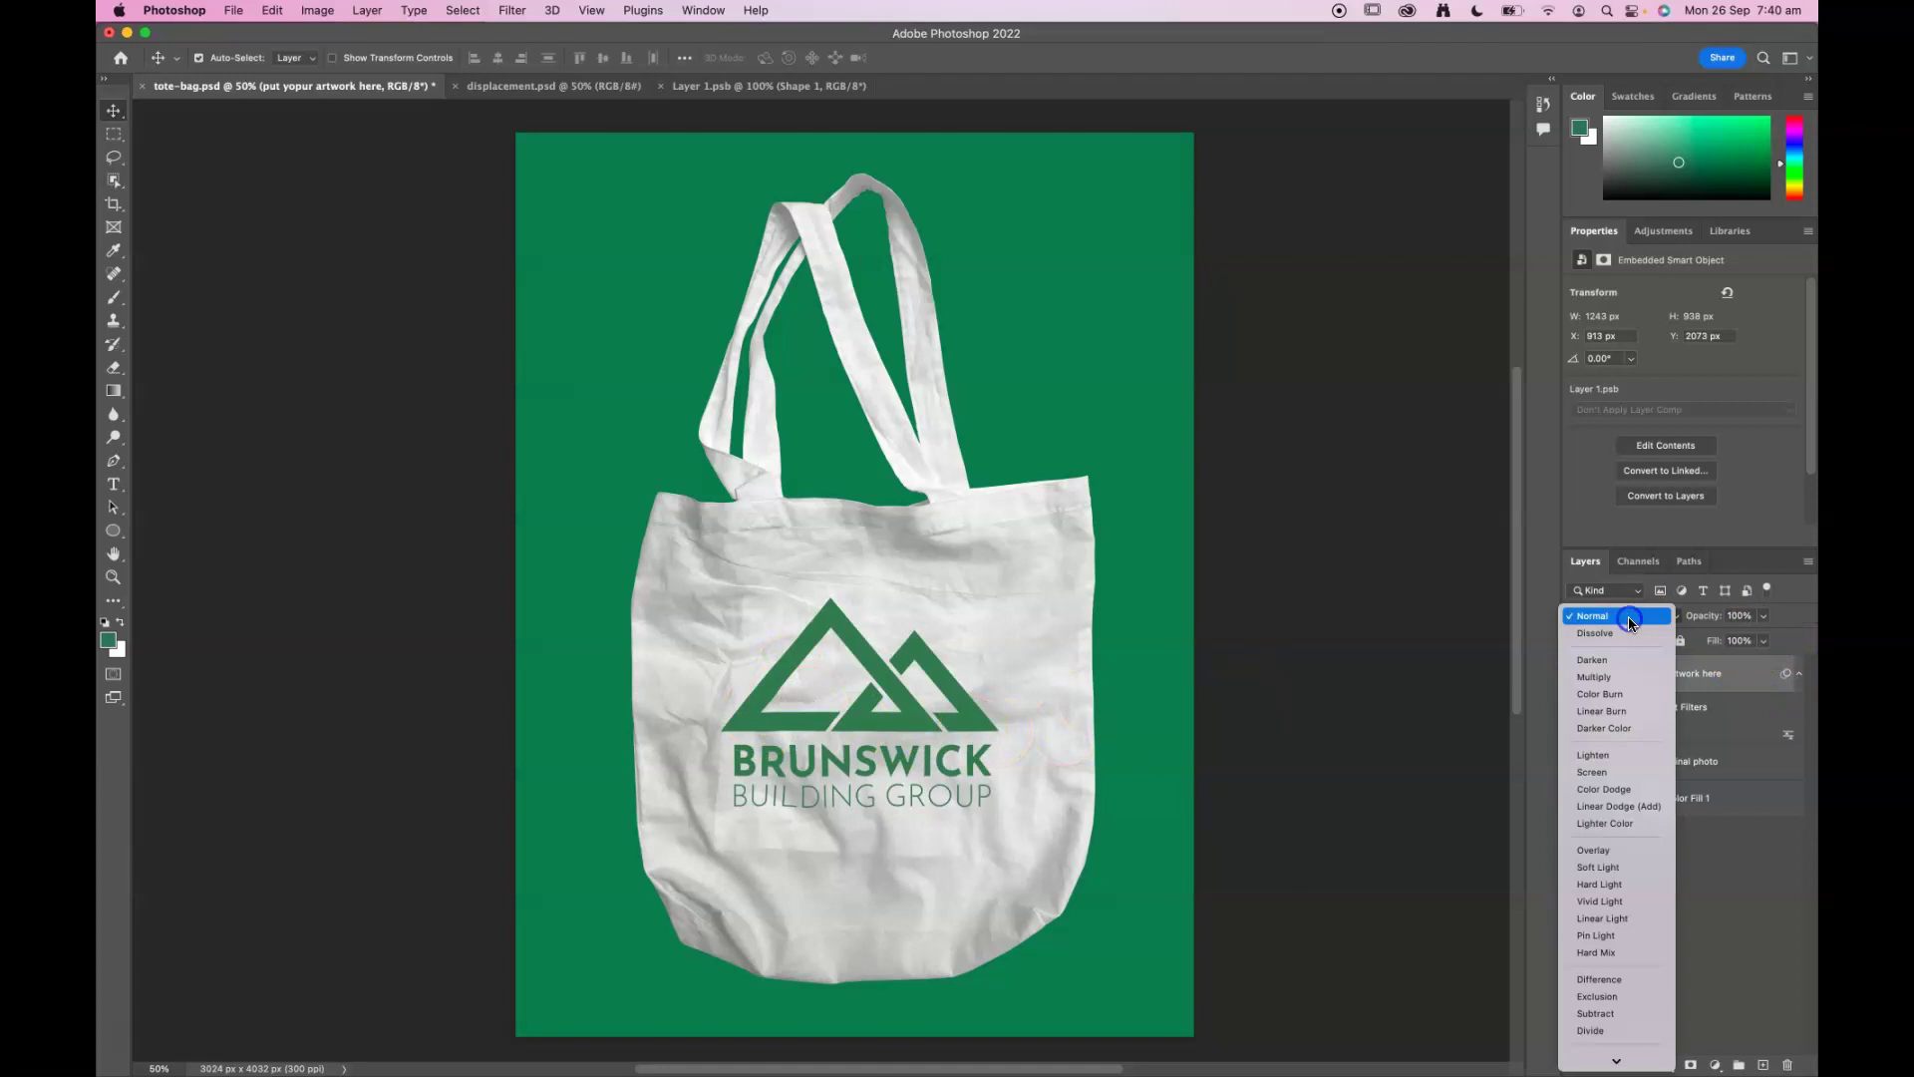
left_click(1614, 680)
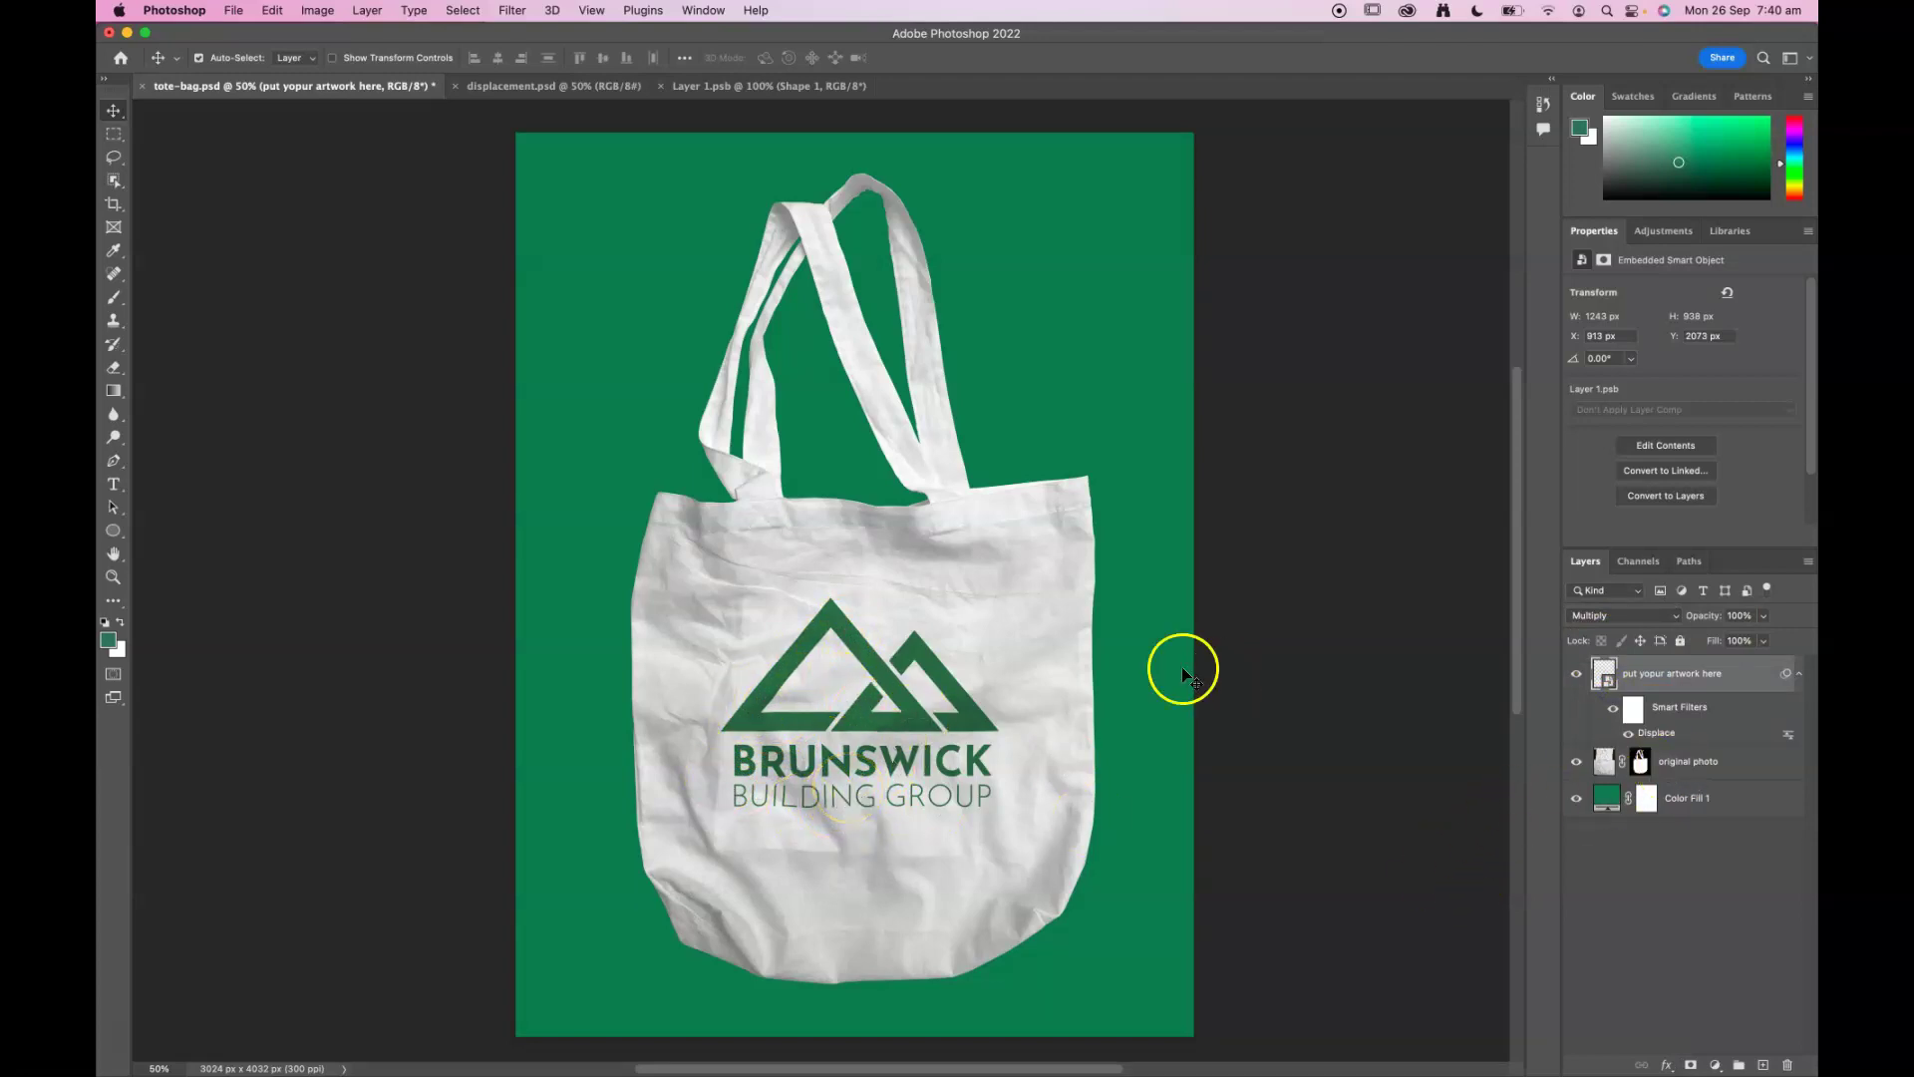
Step: Add a drop shadow to the original photo layer with 58% opacity, 24 px distance and 49 px size
left_click(1715, 774)
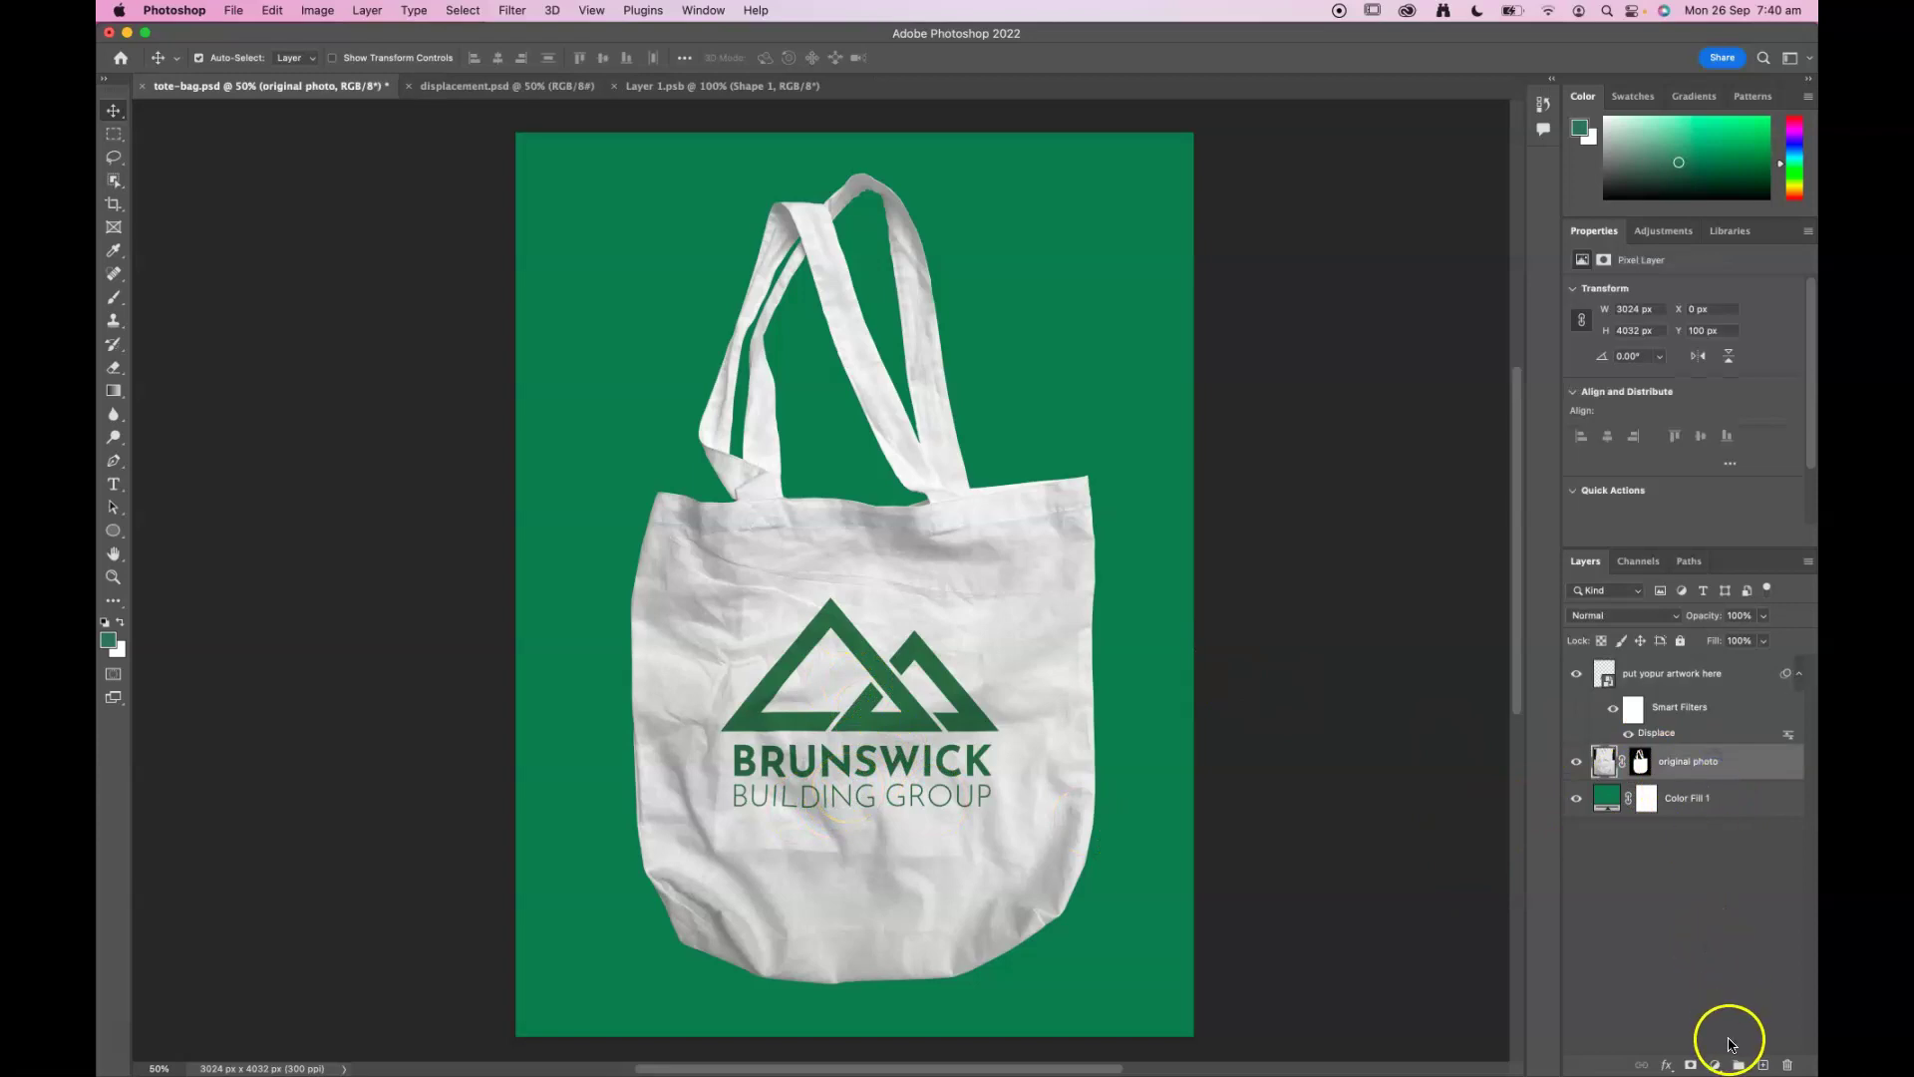
left_click(1669, 1064)
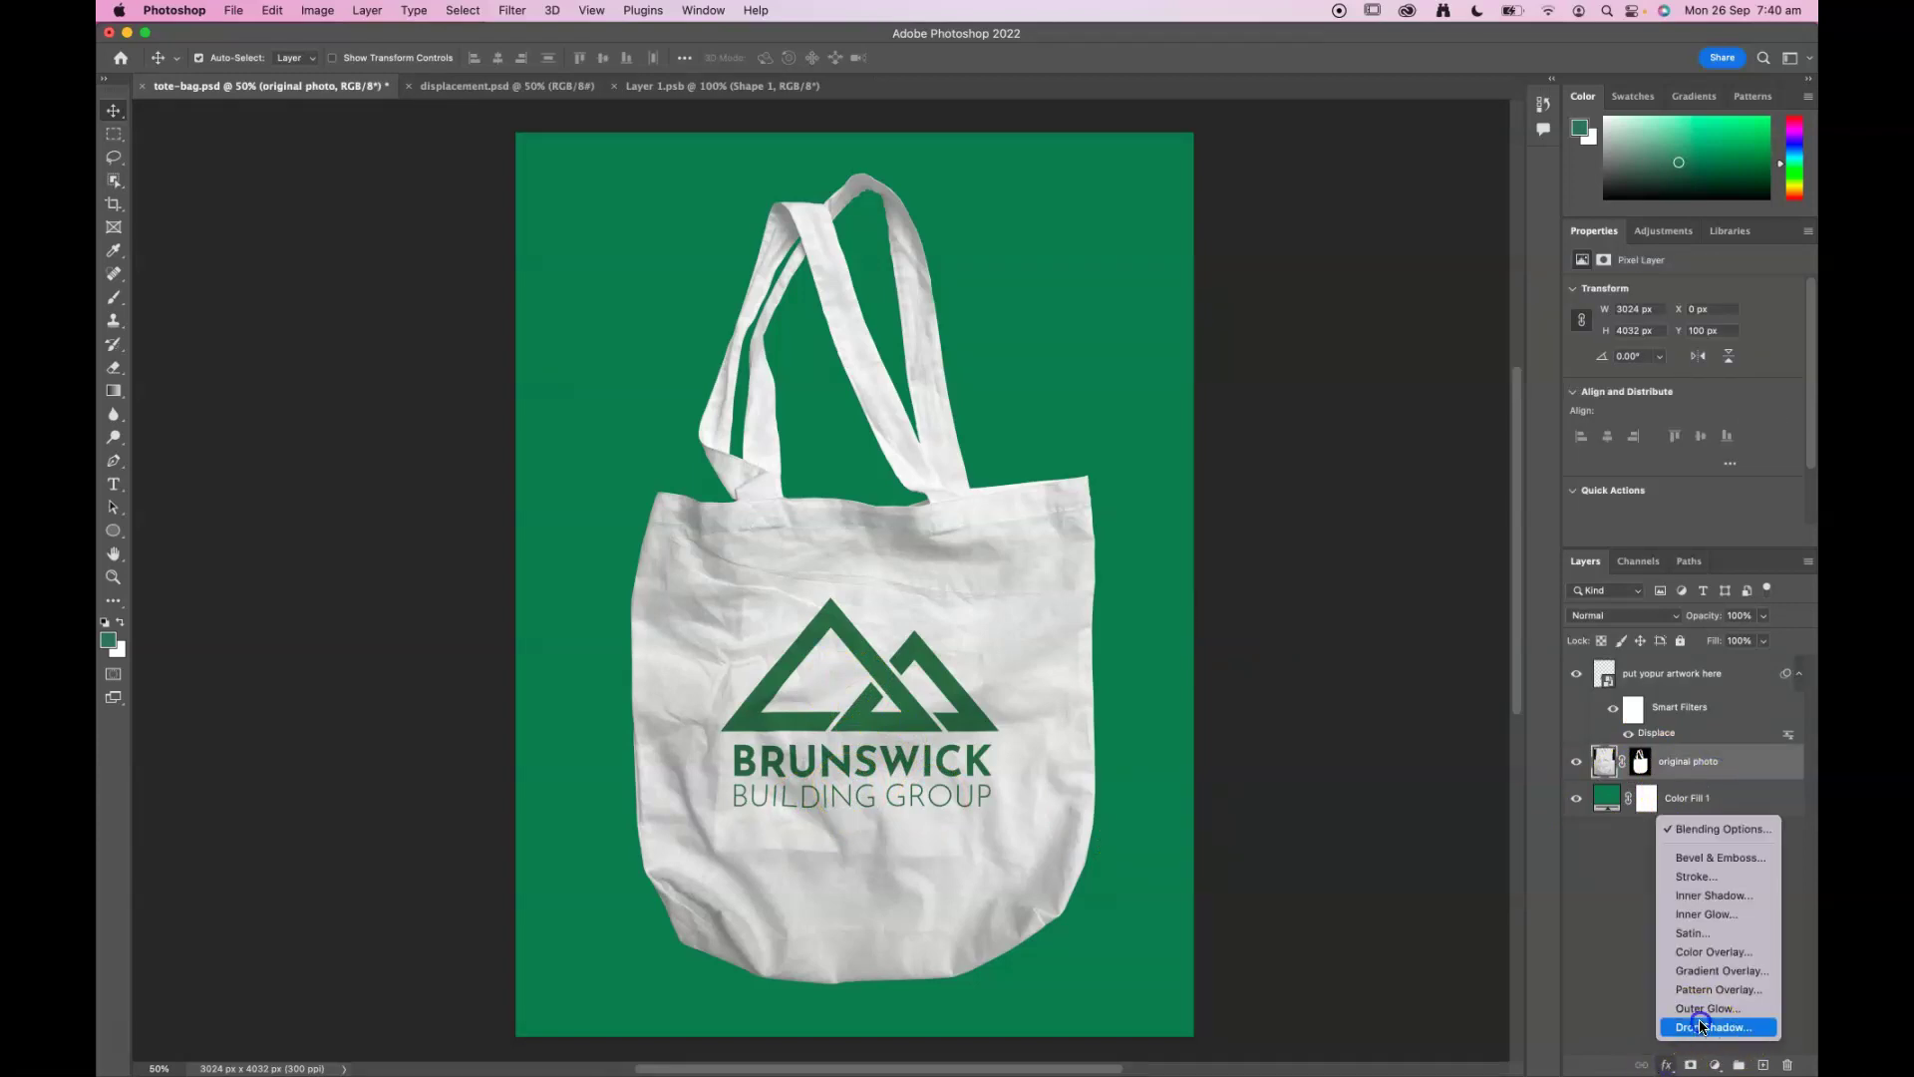
left_click(1705, 1027)
left_click_drag(918, 326, 1578, 269)
left_click_drag(1581, 454, 1595, 454)
left_click_drag(1604, 363, 1625, 366)
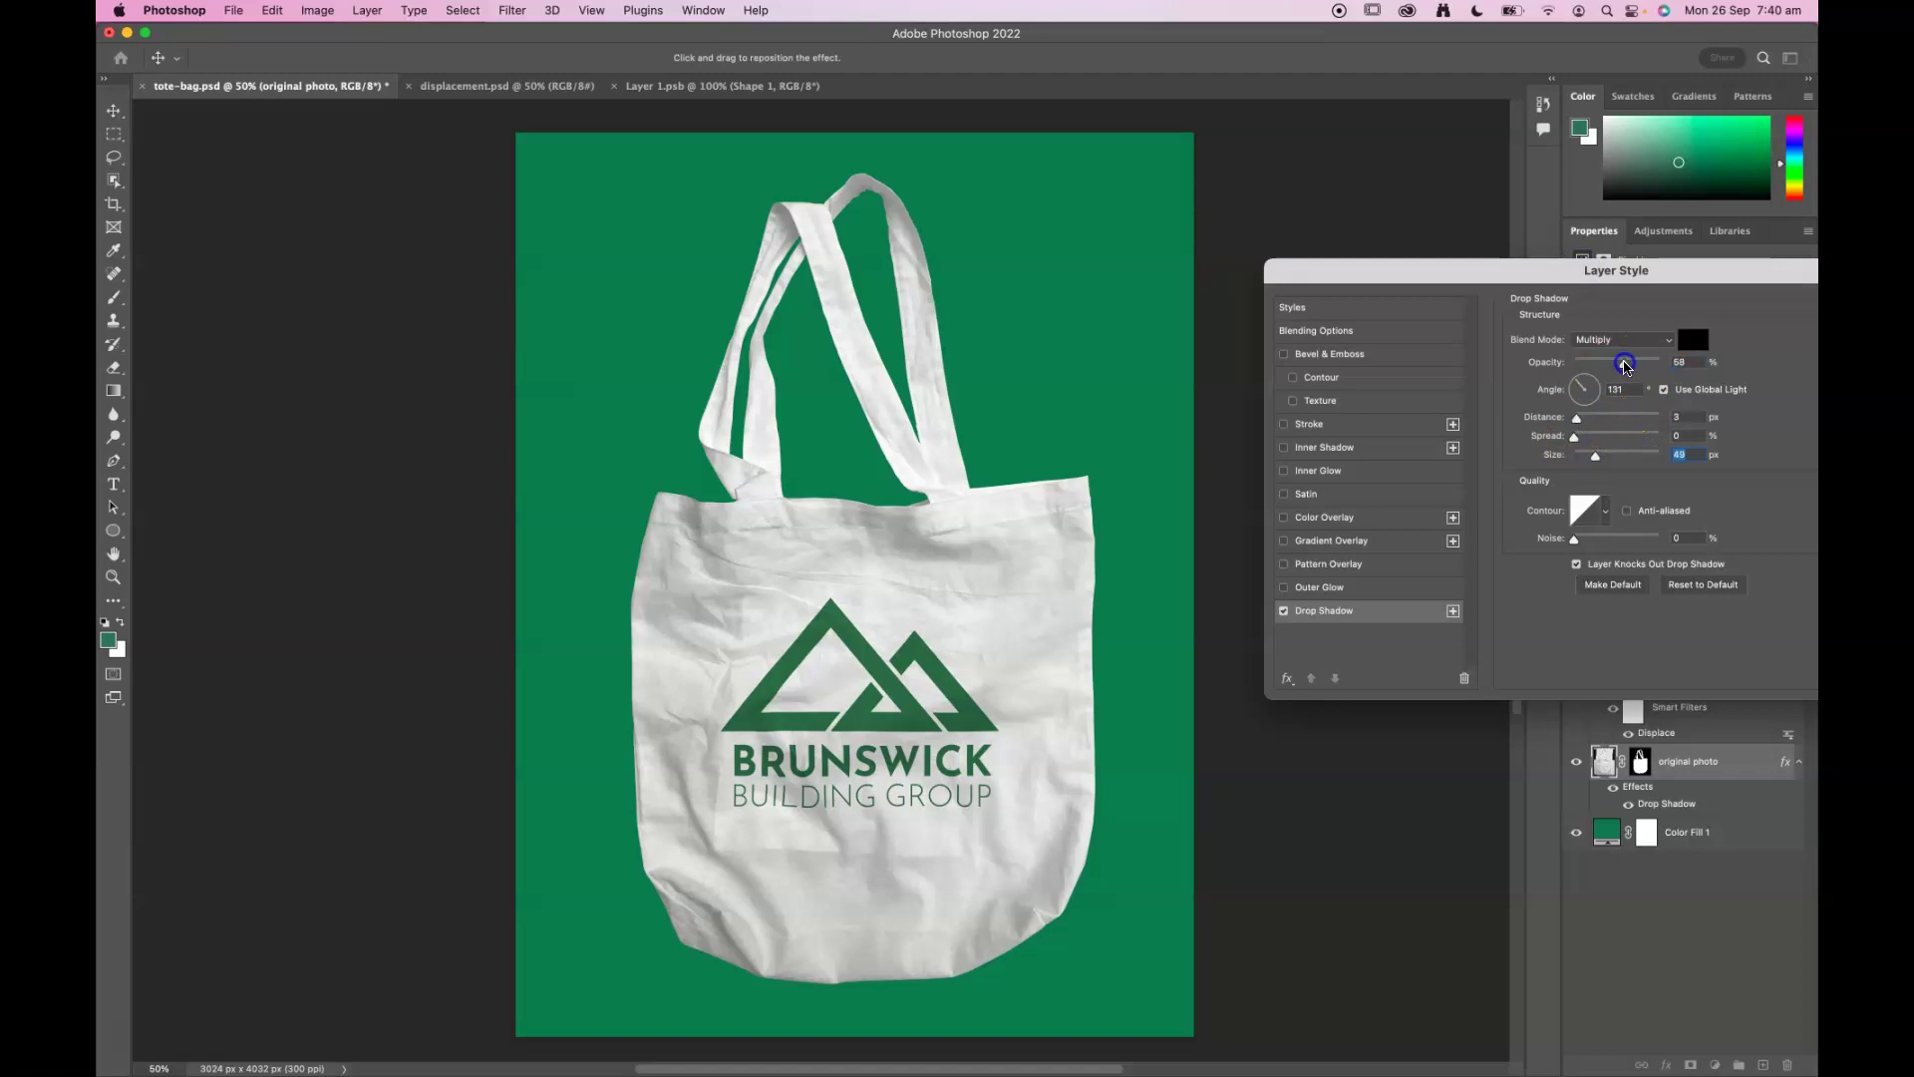
left_click_drag(1628, 265, 1368, 116)
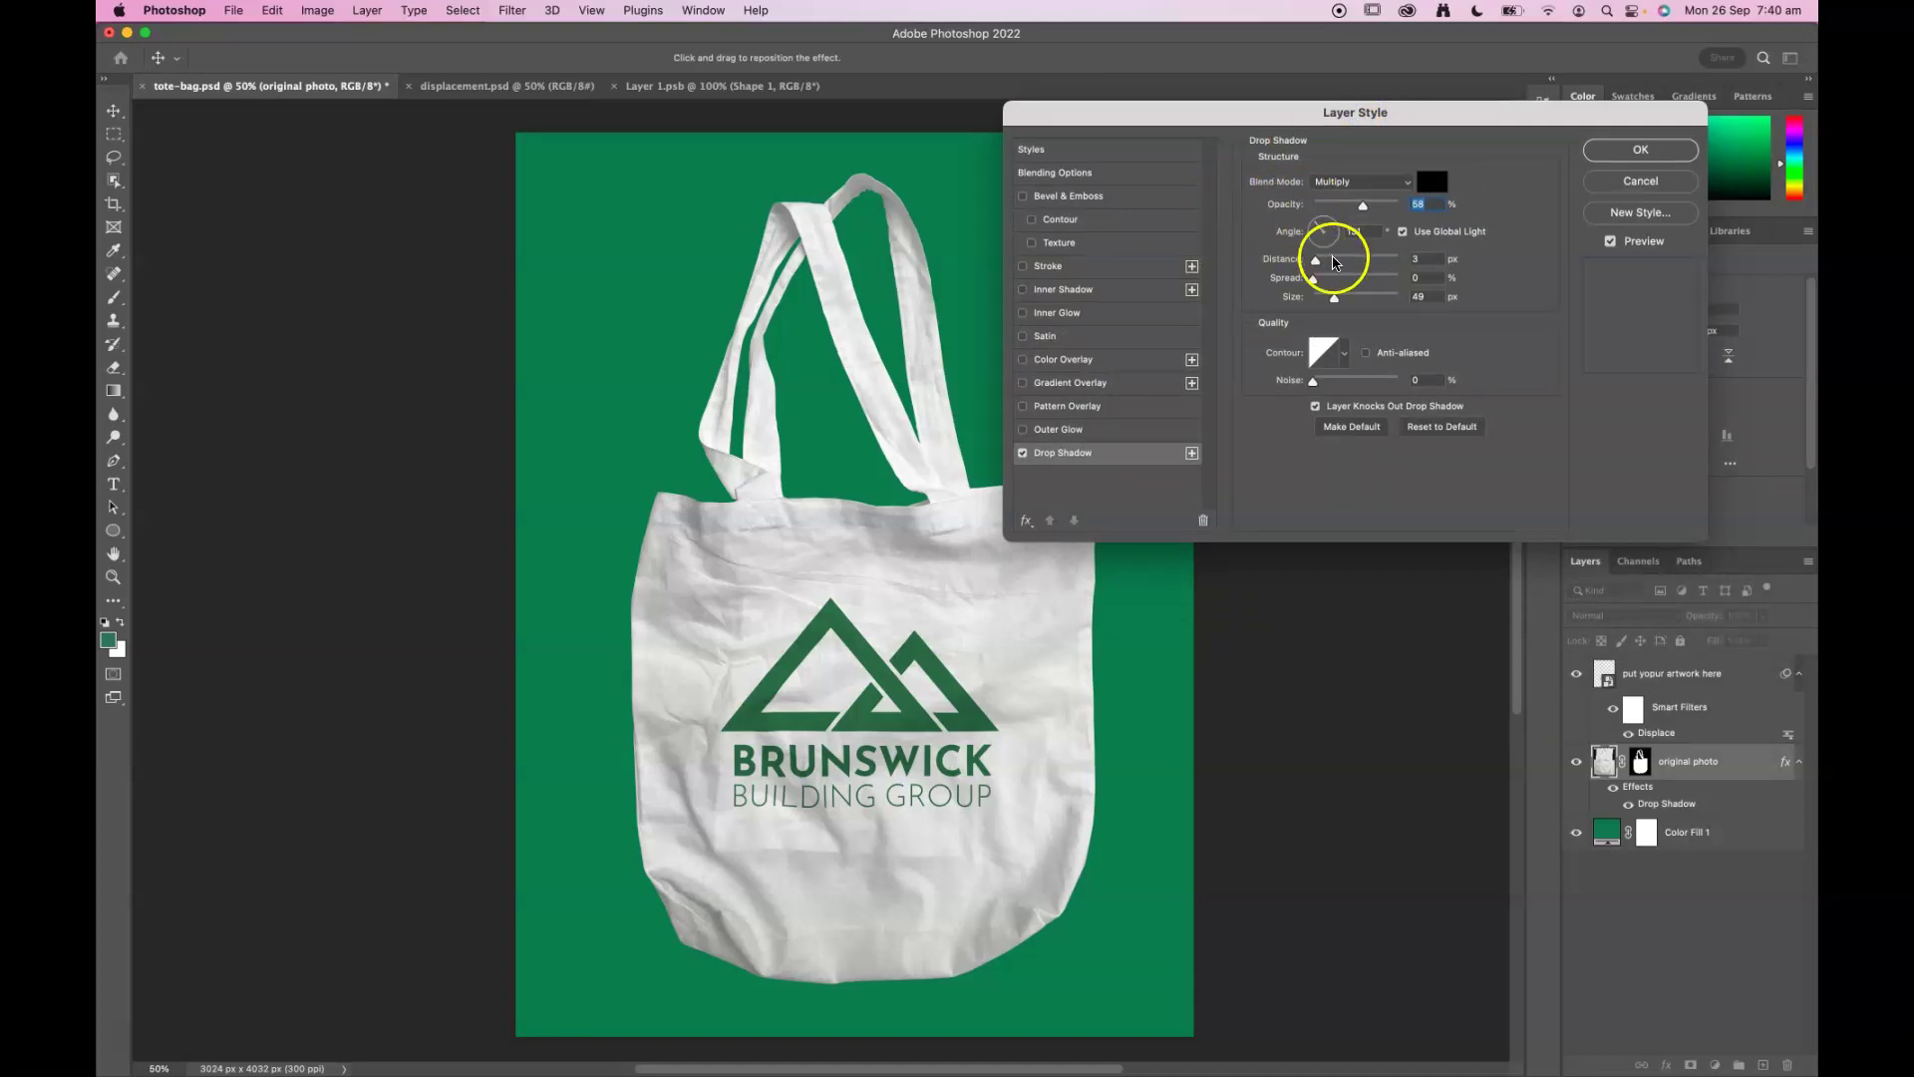
left_click_drag(1321, 268, 1337, 268)
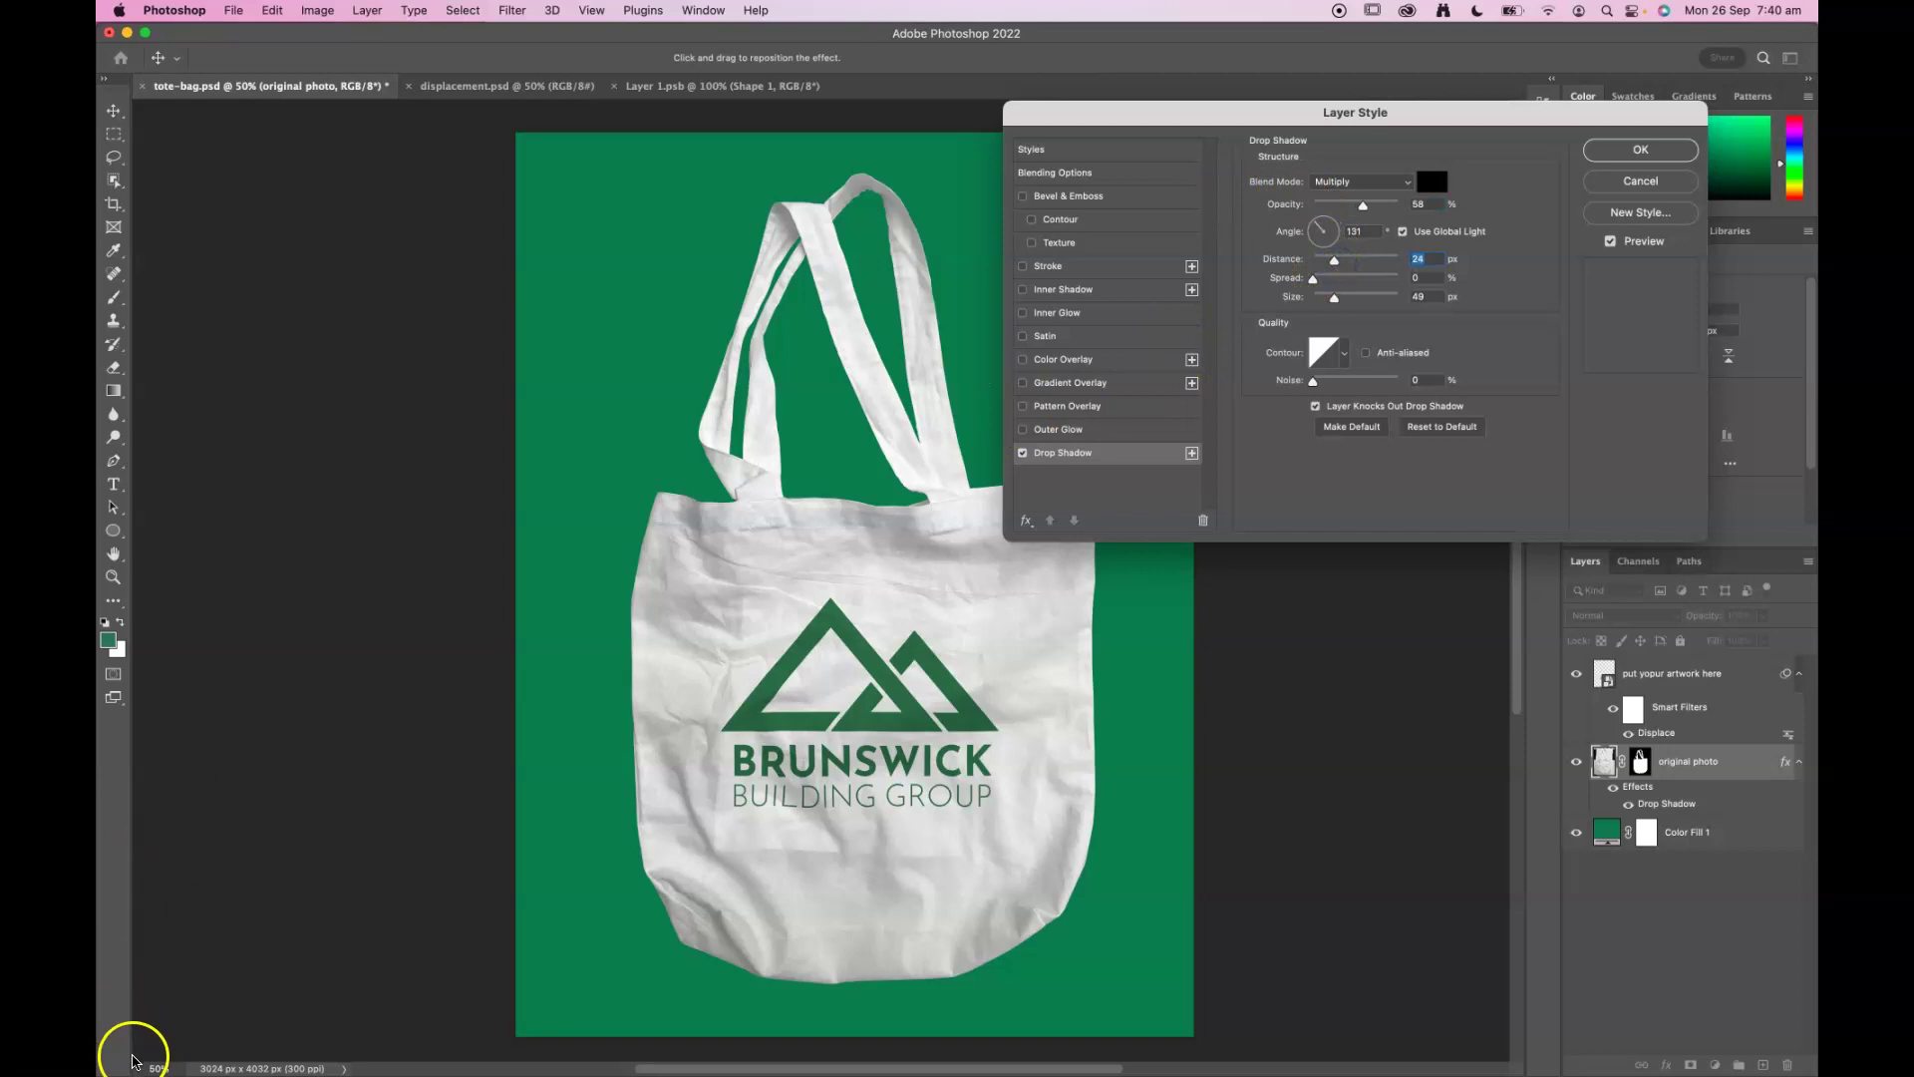